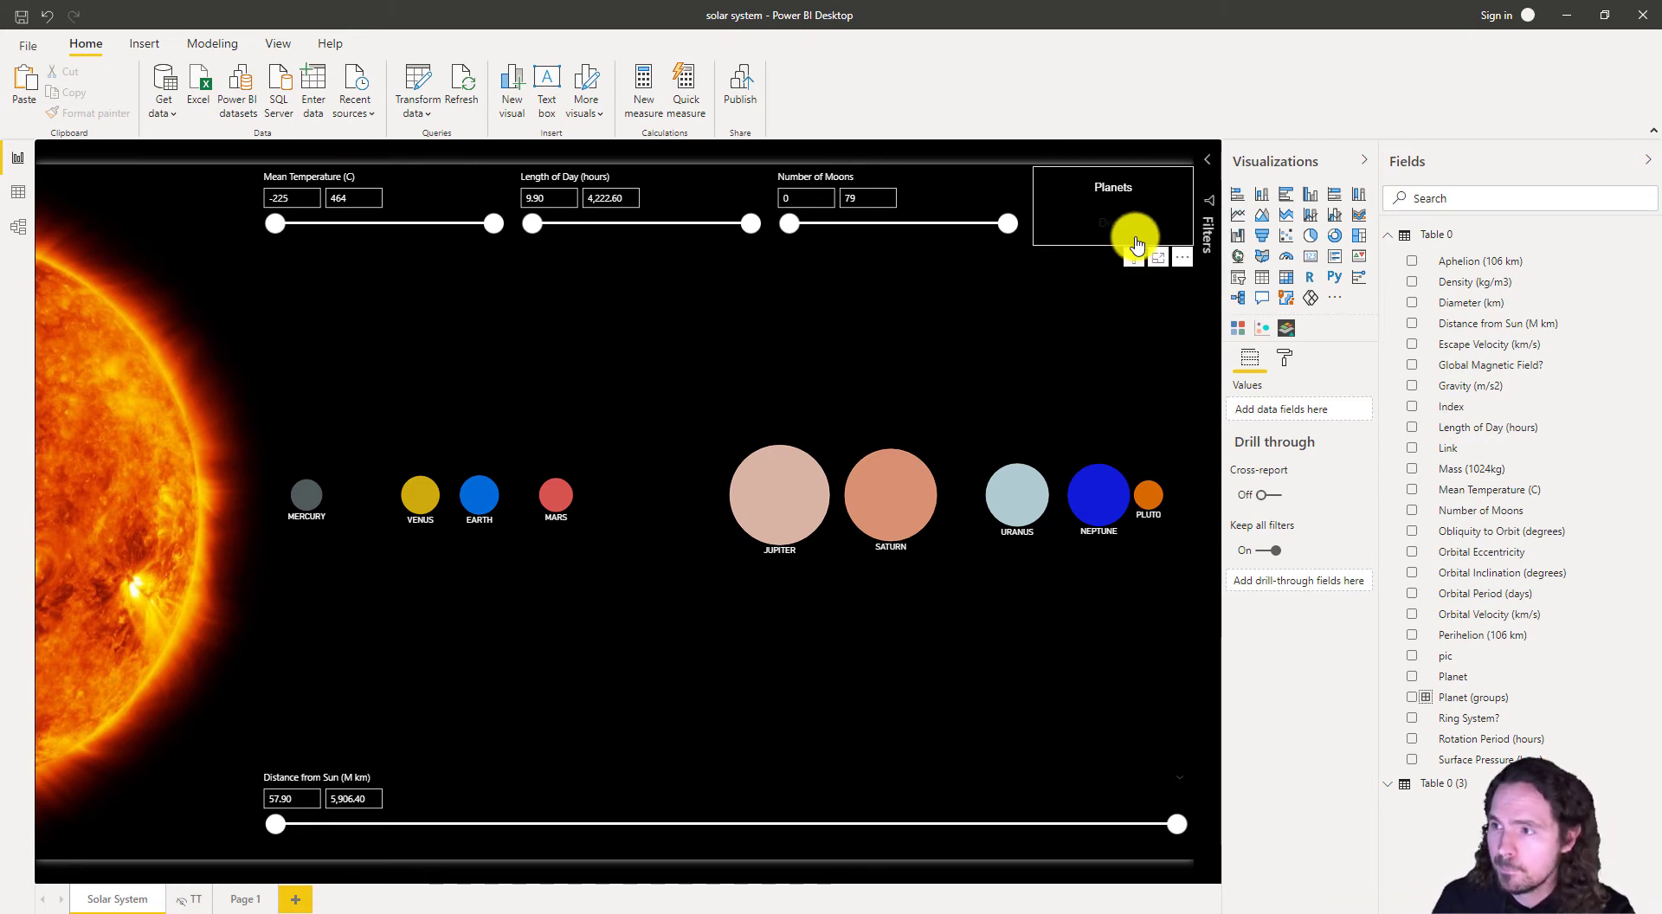
- Check the planet bubble chart tooltips, then pick Planets in the Planets/Dwarf chiclet slicer
left_click(297, 506)
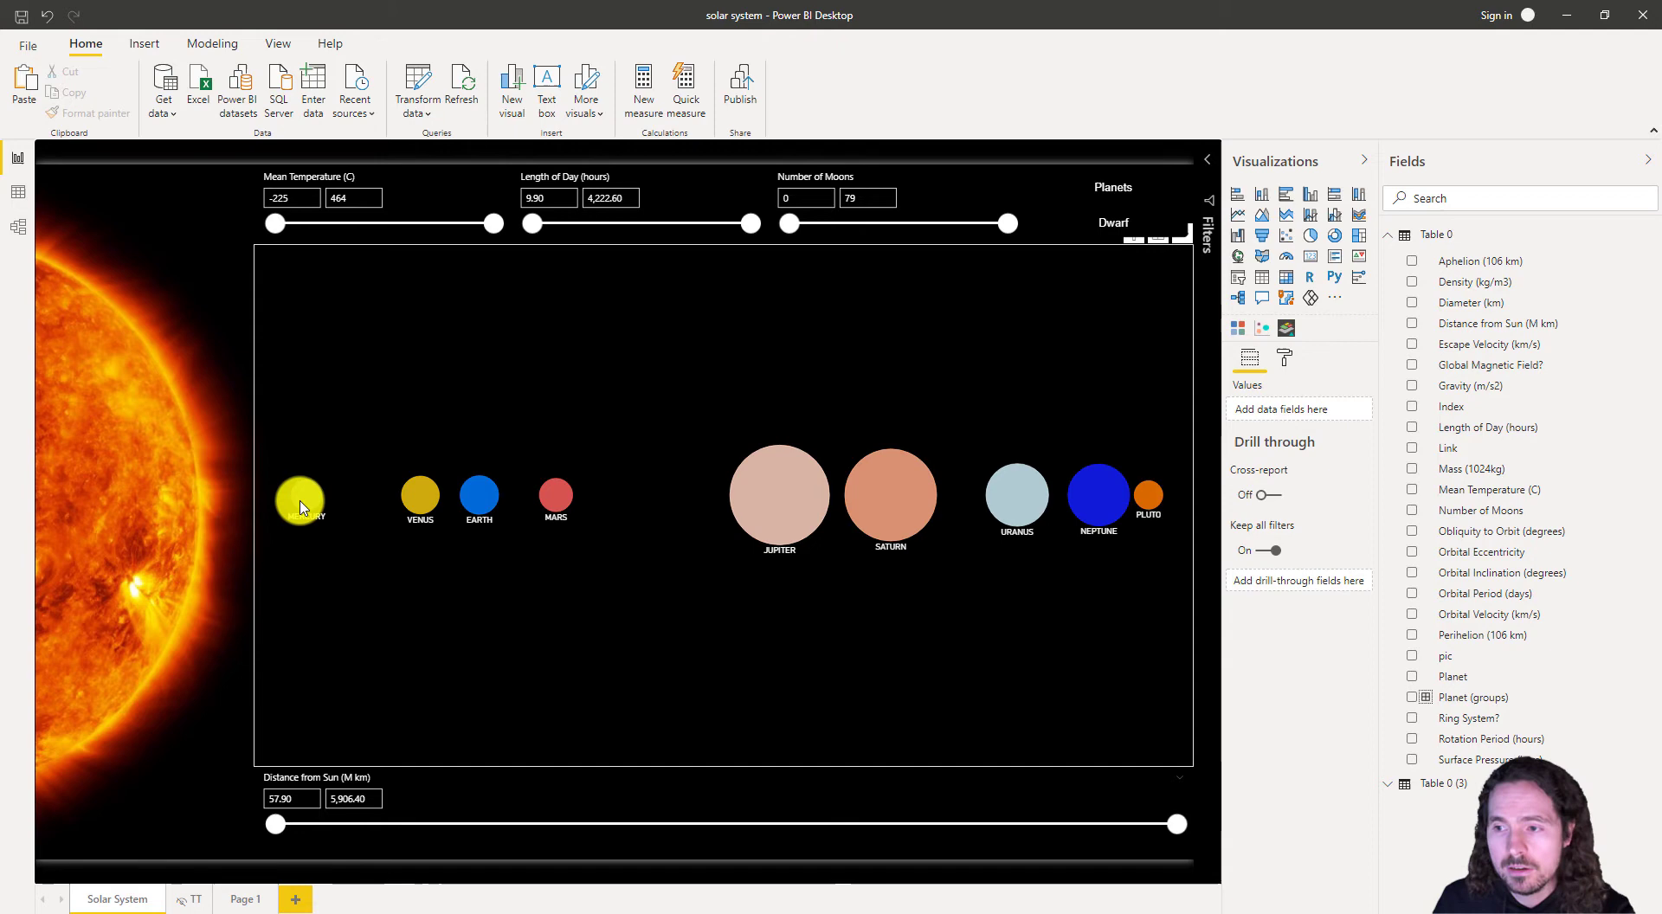
mouse_move(299, 508)
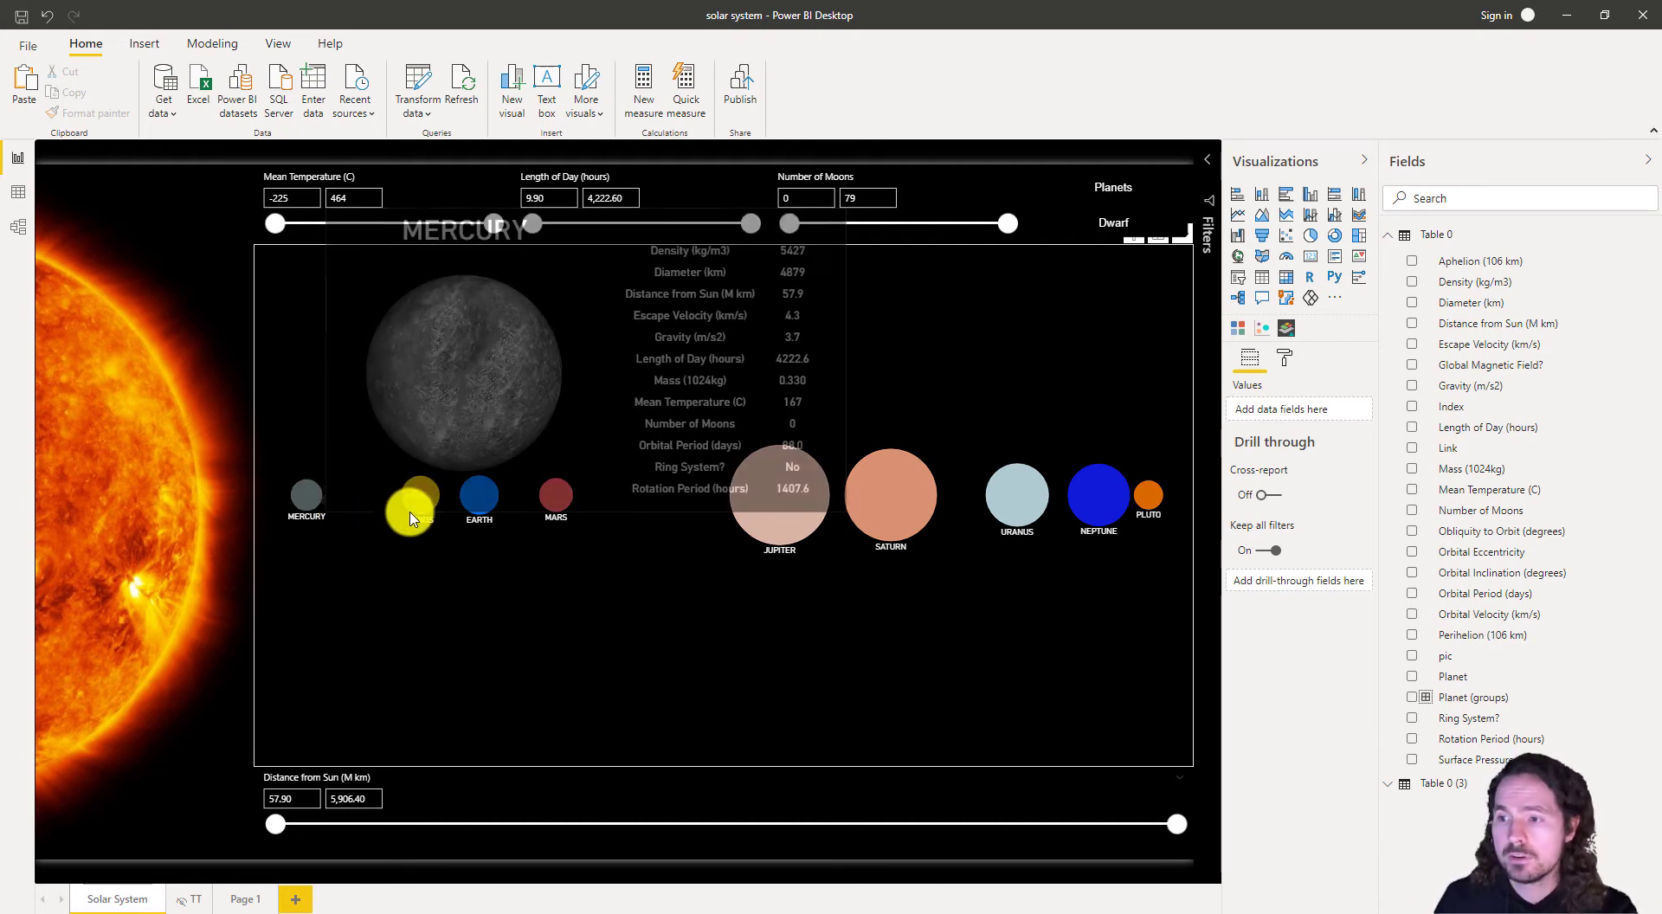
mouse_move(426, 497)
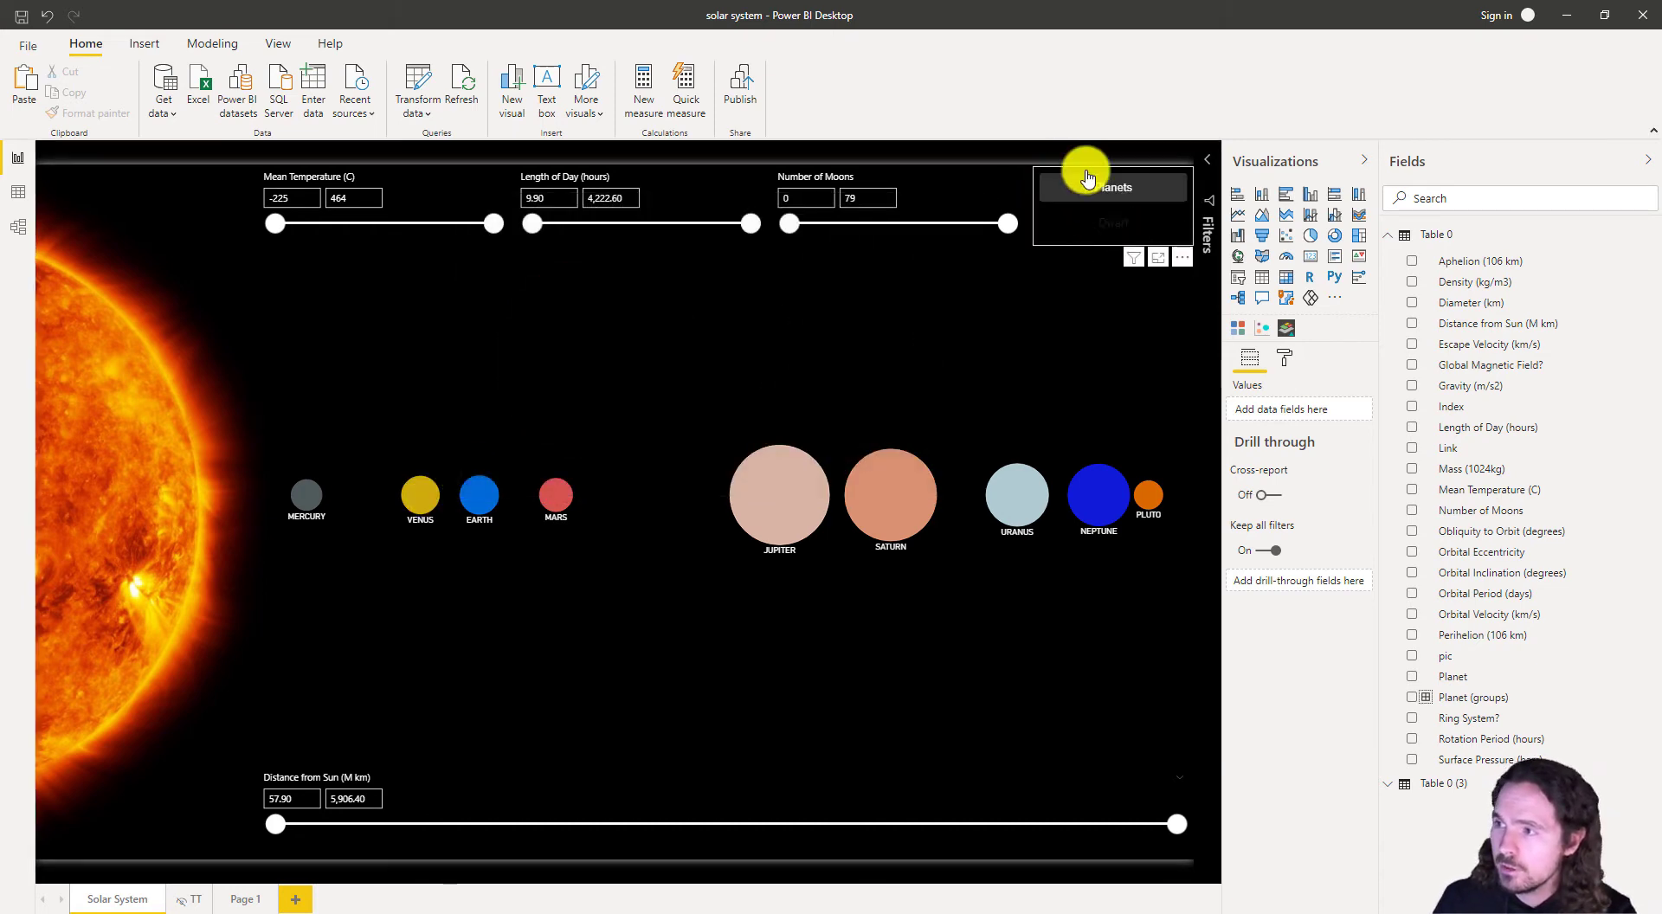
left_click(1160, 192)
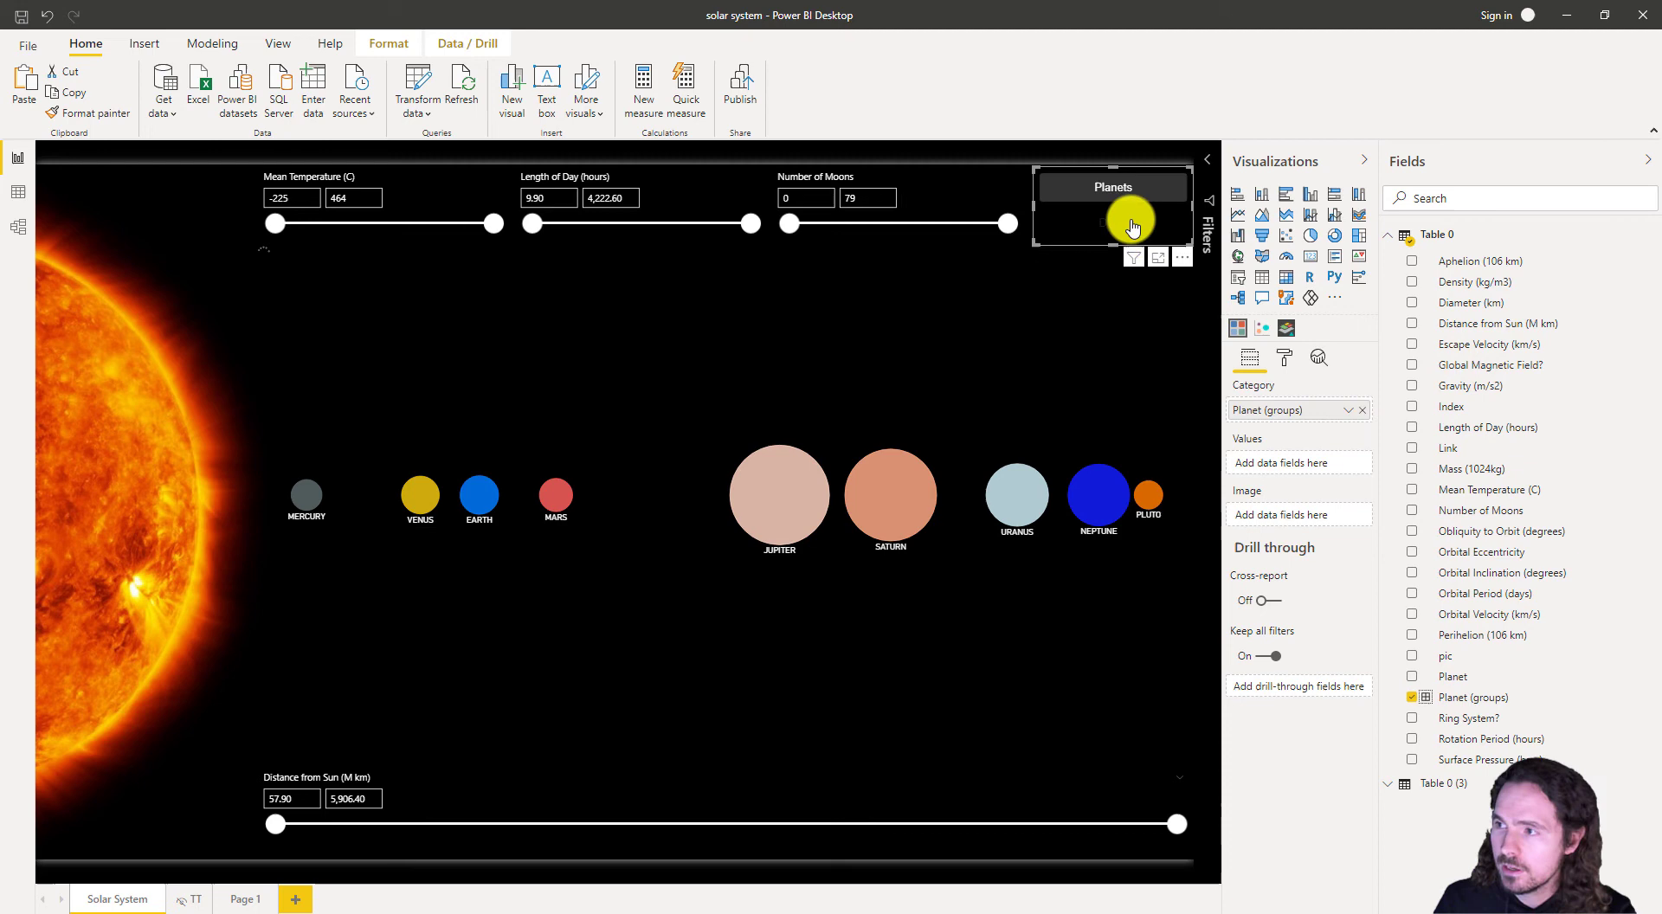
left_click(1130, 208)
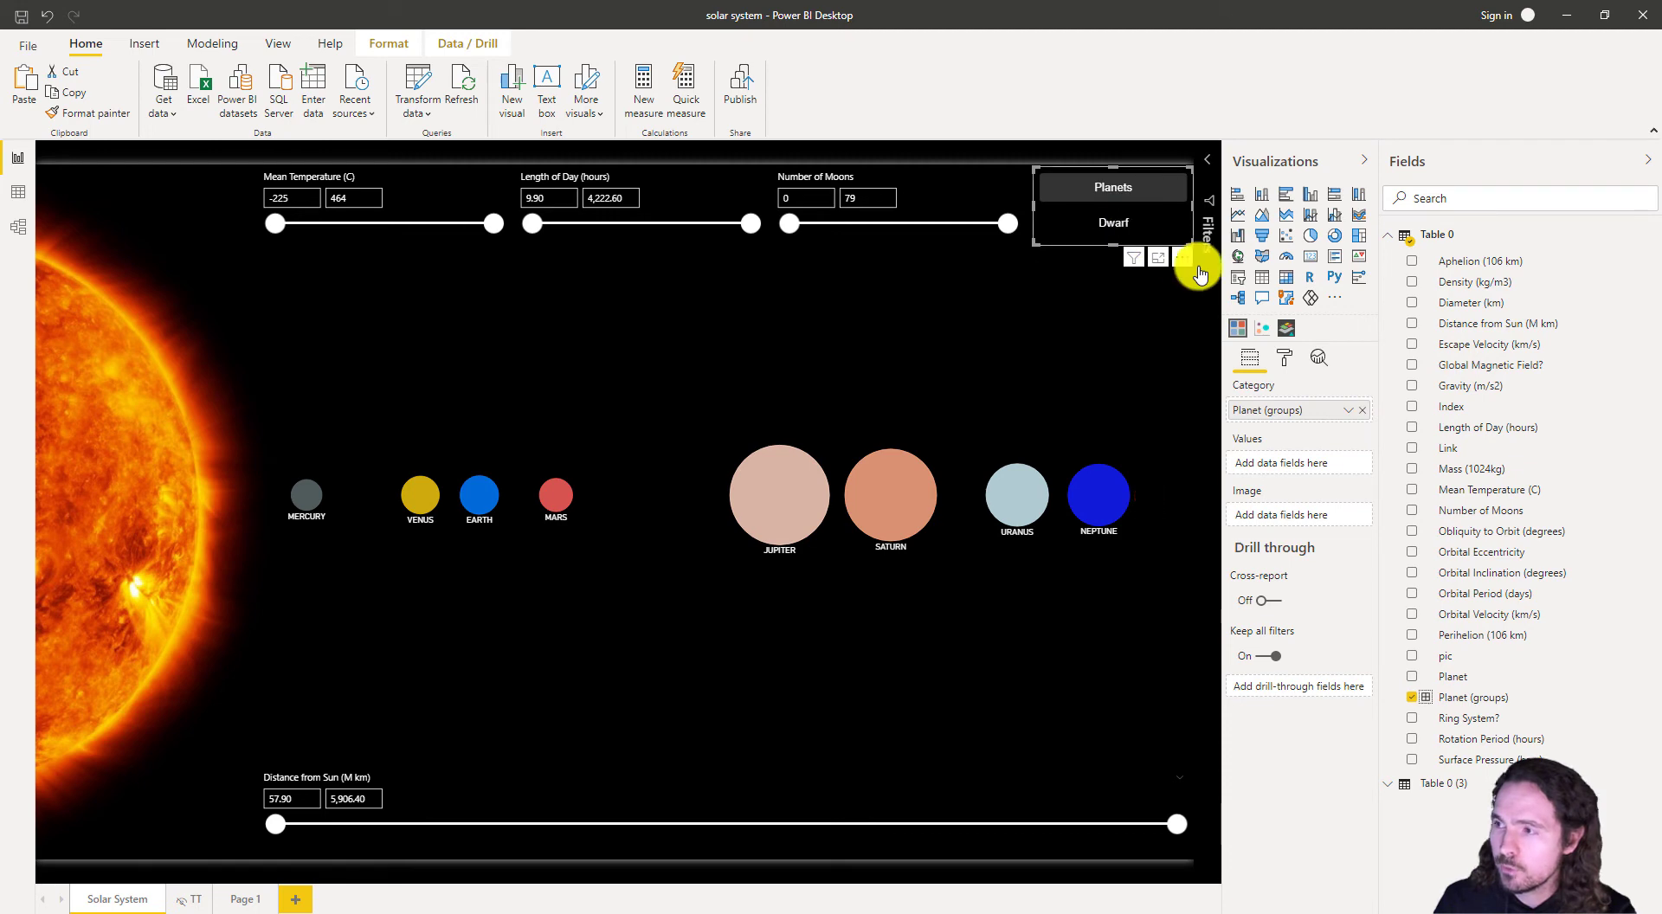
- Review the slicer's Chiclets format settings, then paste a copy of the Planets/Dwarf slicer
left_click(1288, 365)
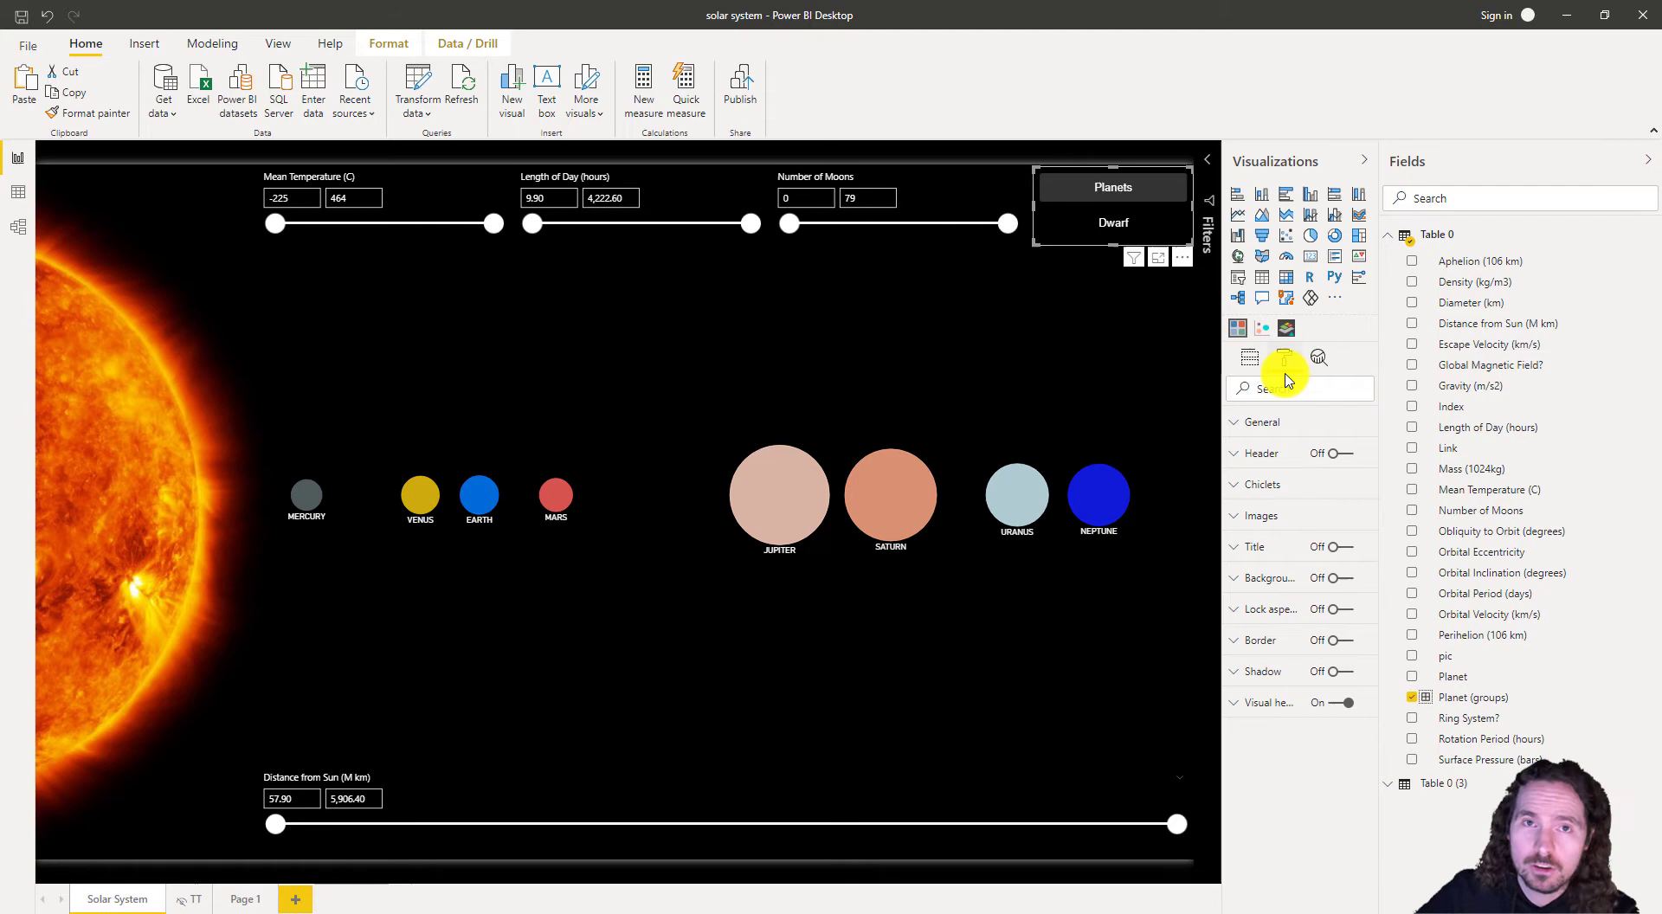
left_click(1238, 495)
scroll(1270, 523, "down", 3)
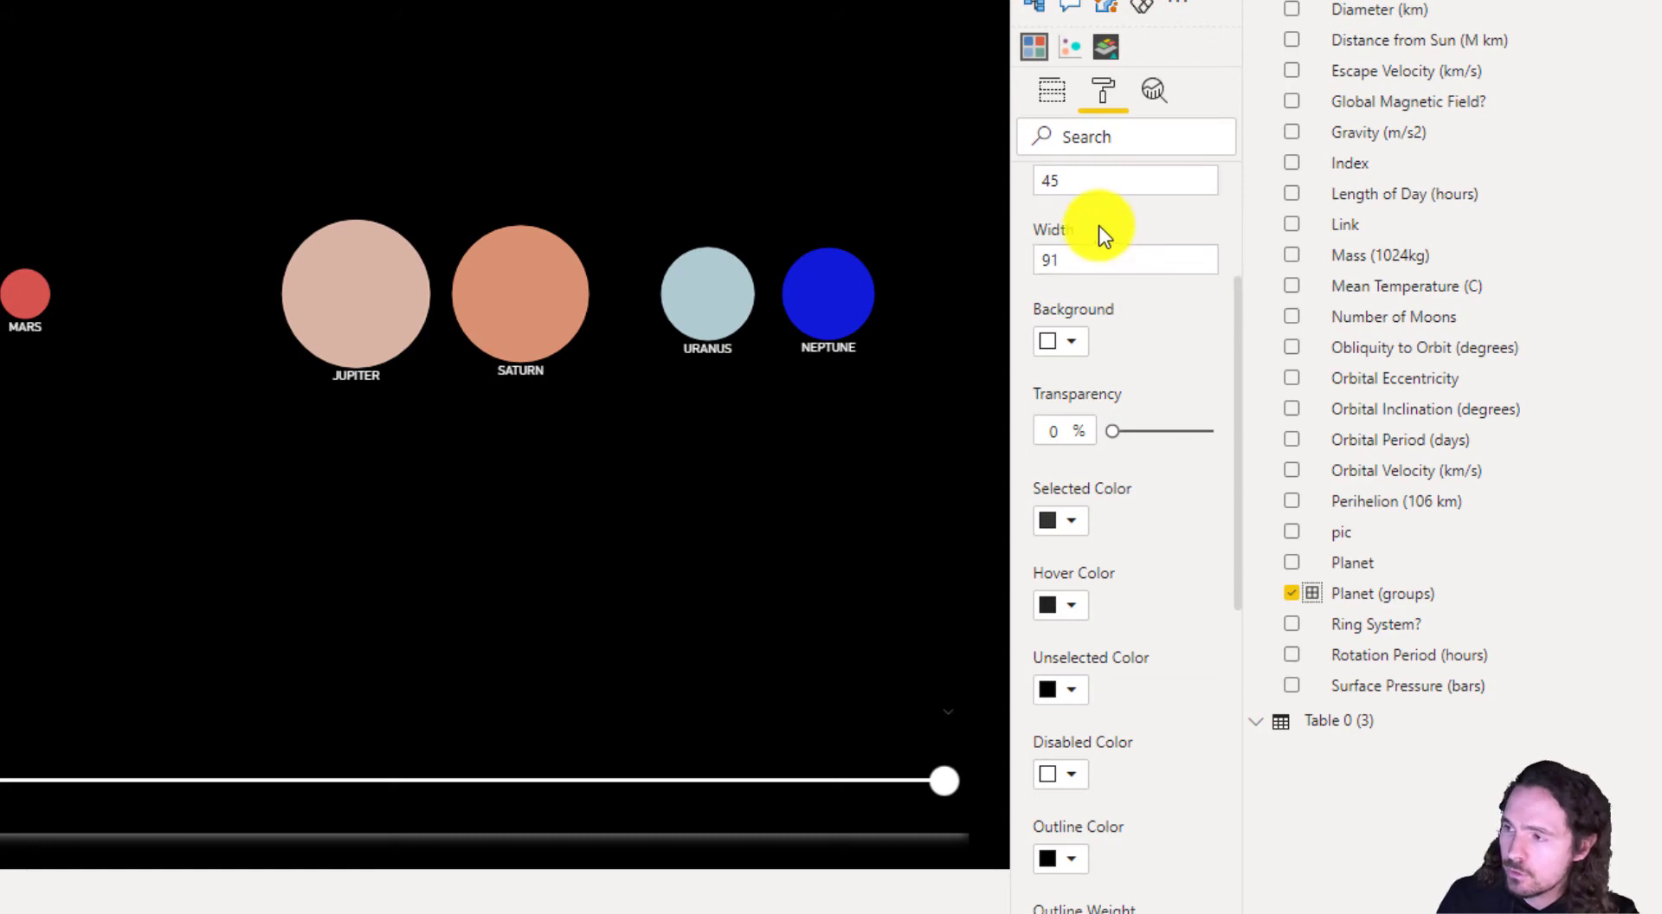
scroll(1098, 227, "up", 2)
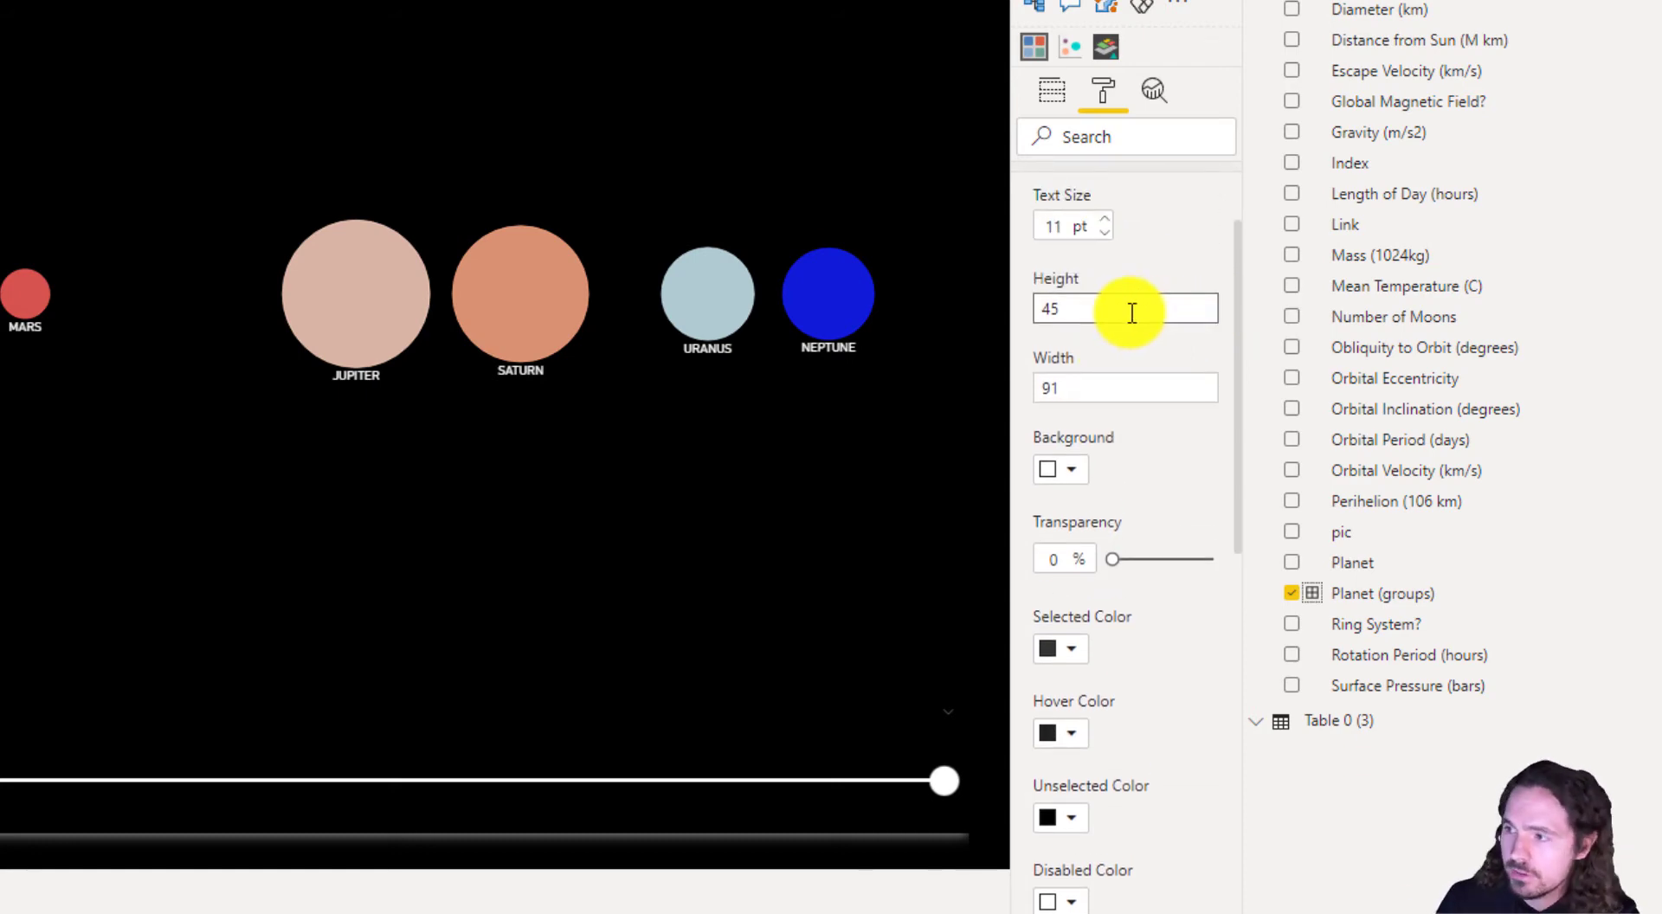
scroll(1135, 481, "down", 4)
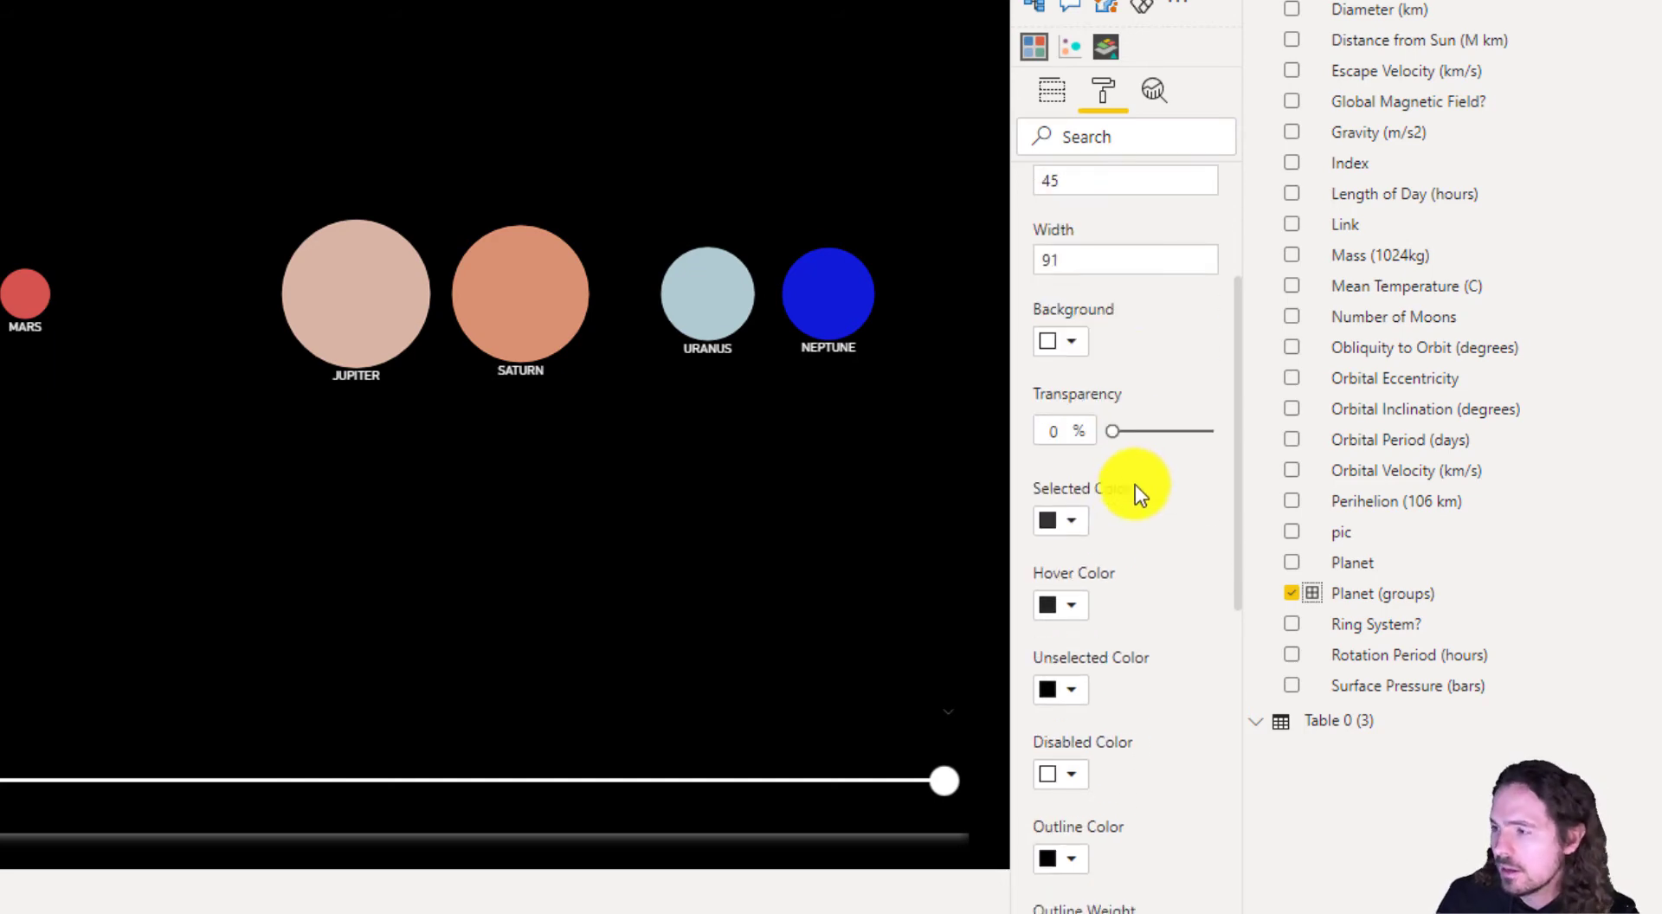
scroll(1134, 485, "down", 2)
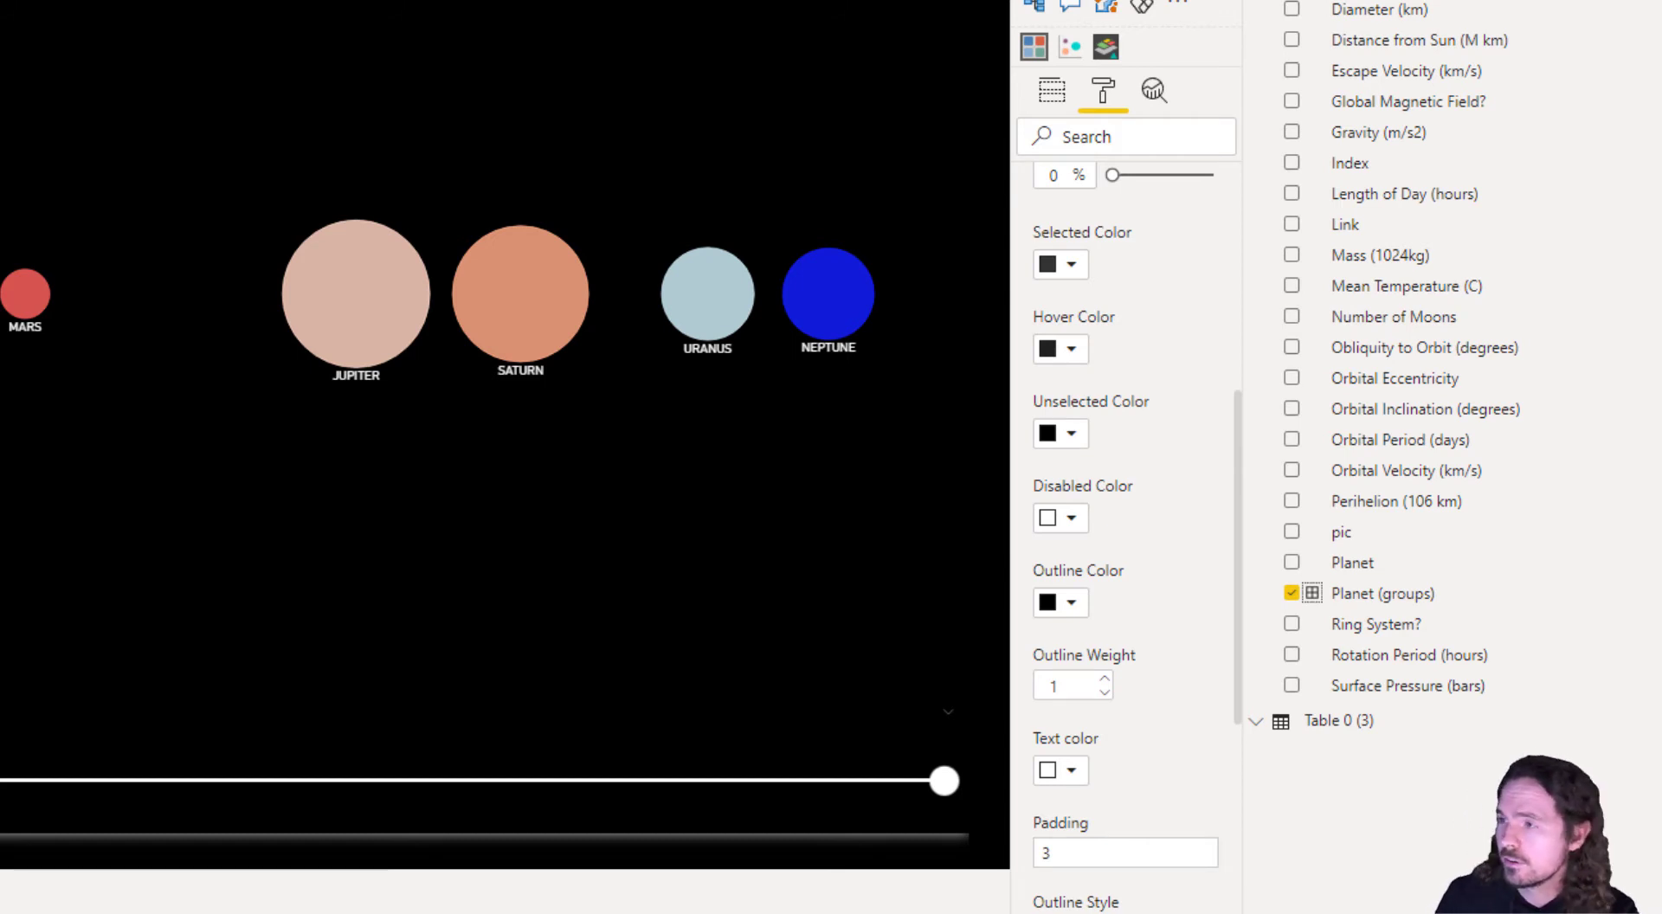
key("ctrl+v")
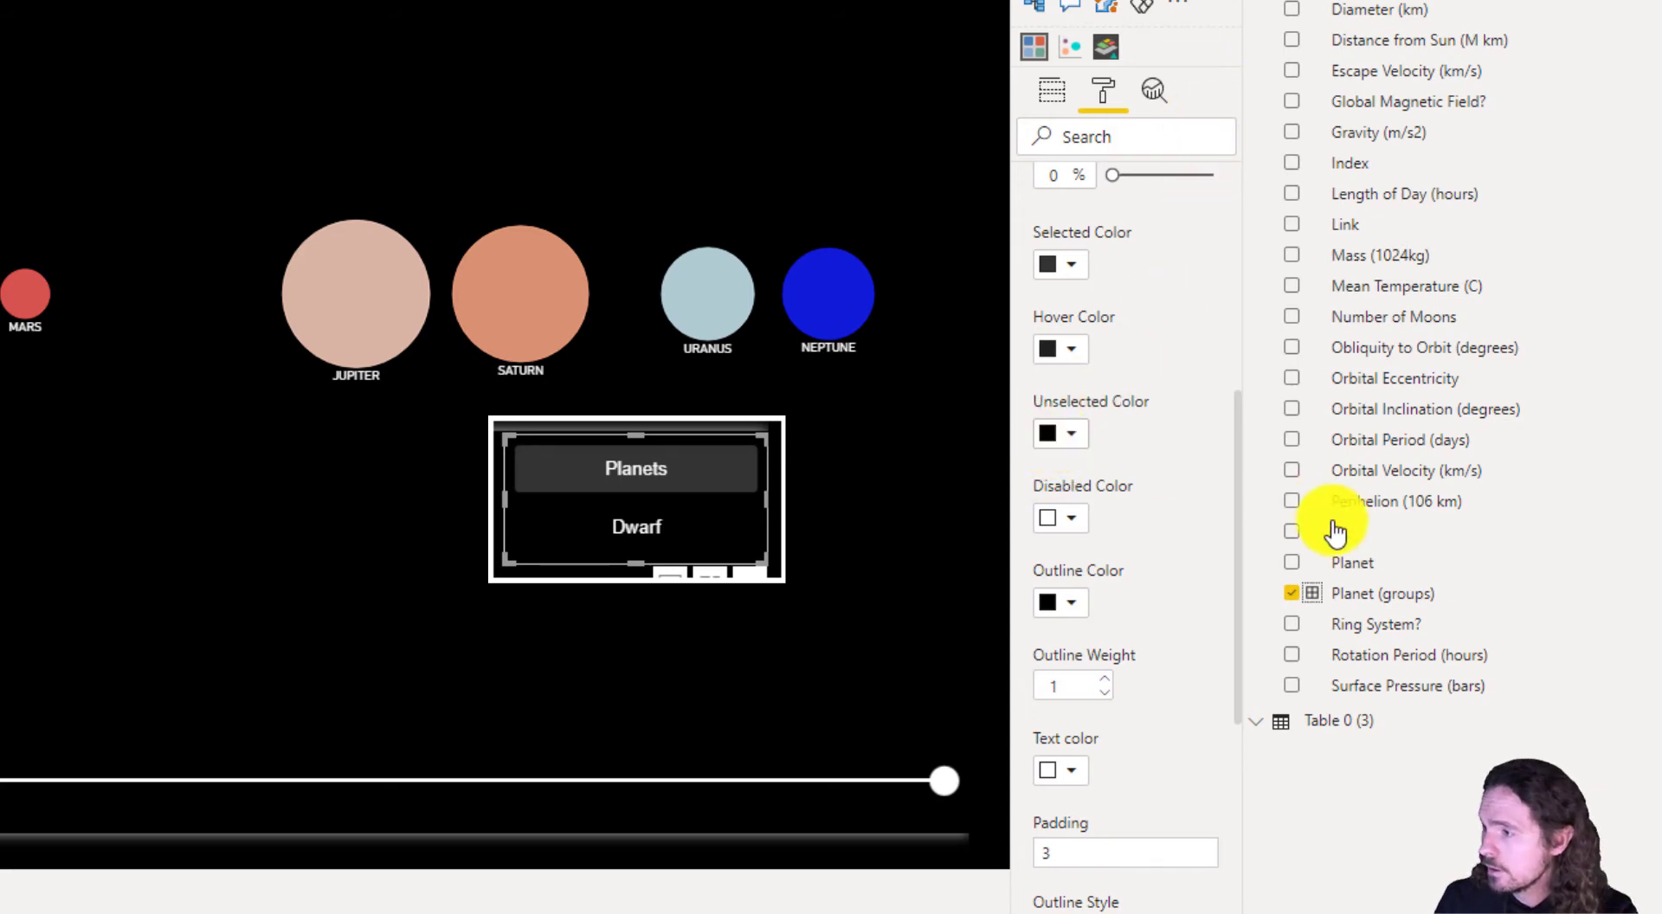
- Set the chiclet unselected colour to yellow and the button outline colour to purple
left_click(1071, 433)
left_click(1139, 340)
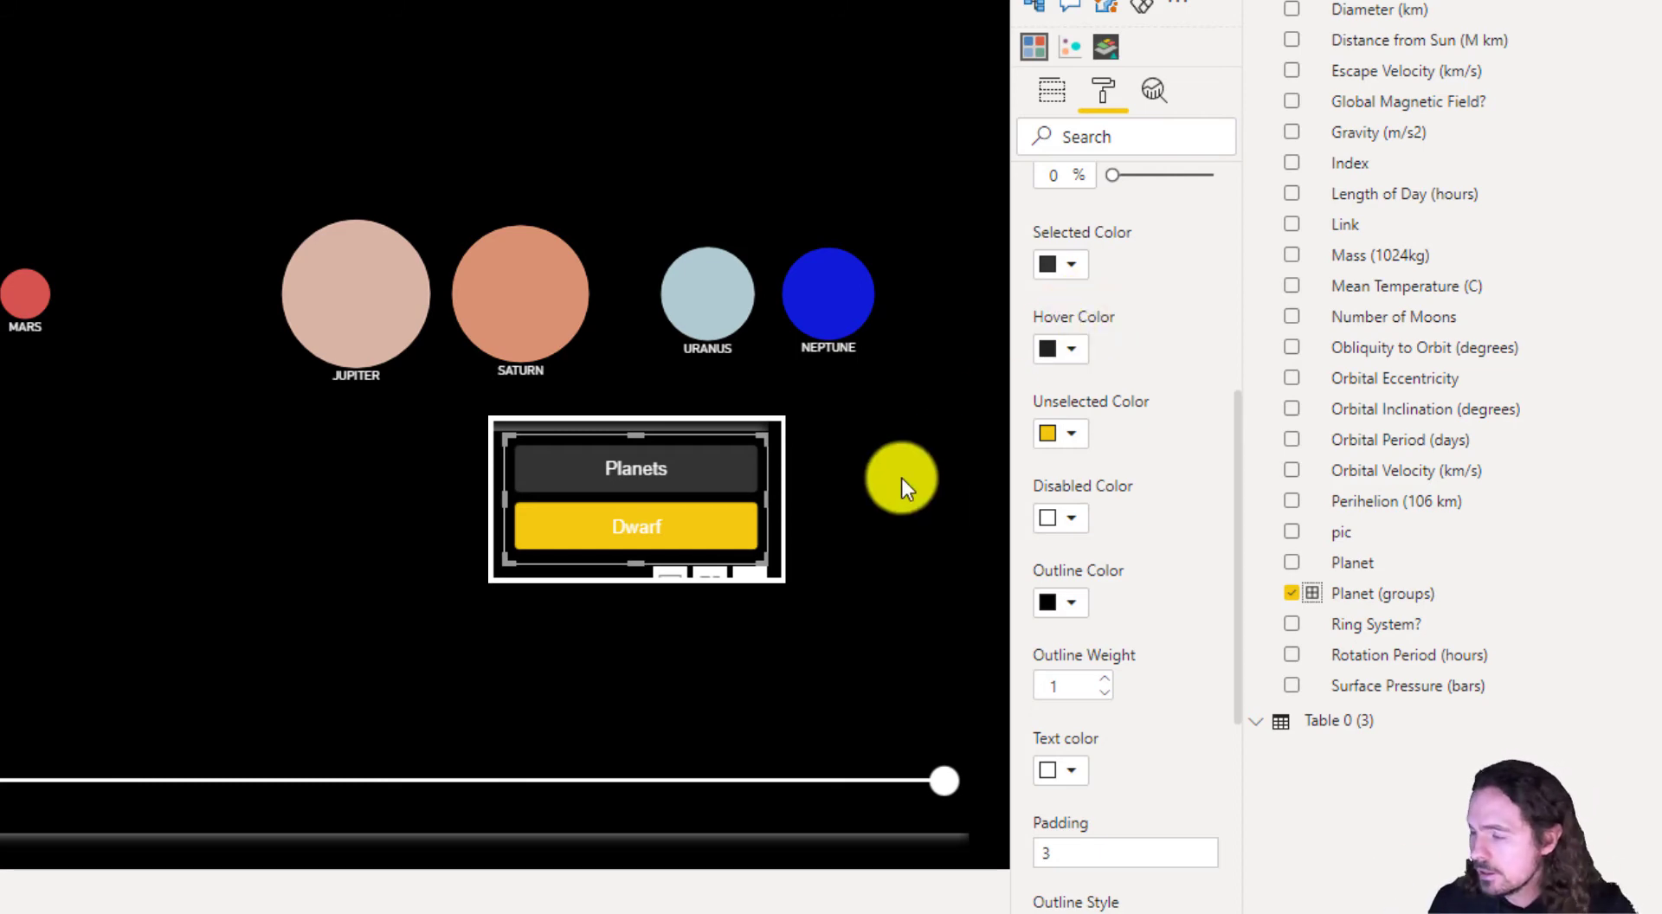
left_click(1065, 603)
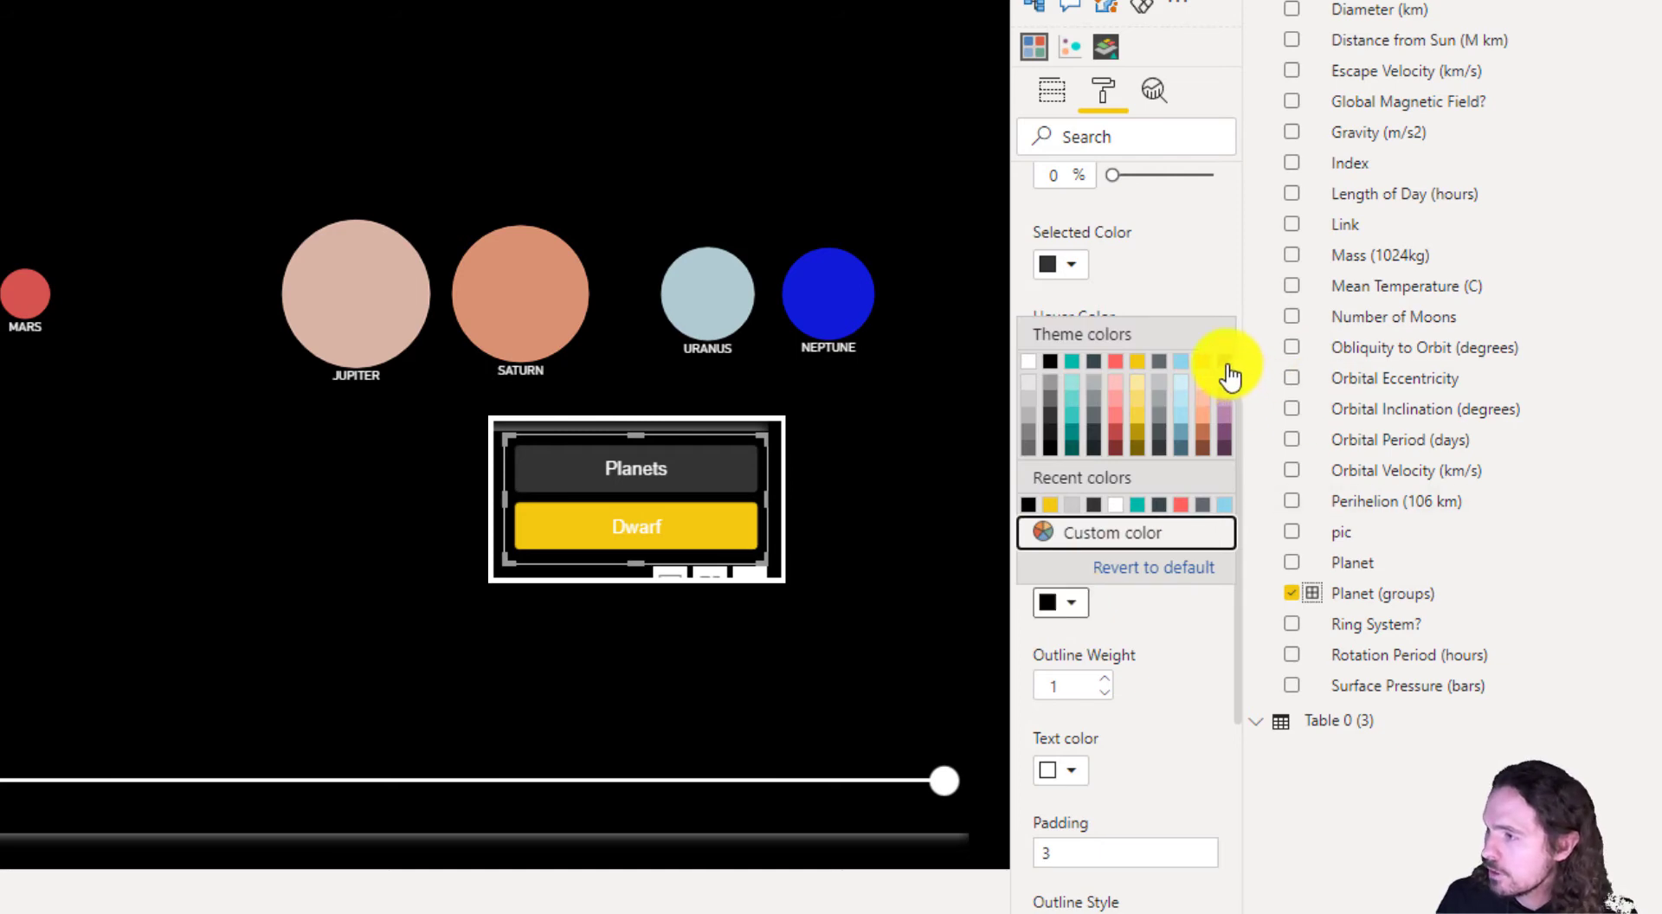
left_click(1227, 374)
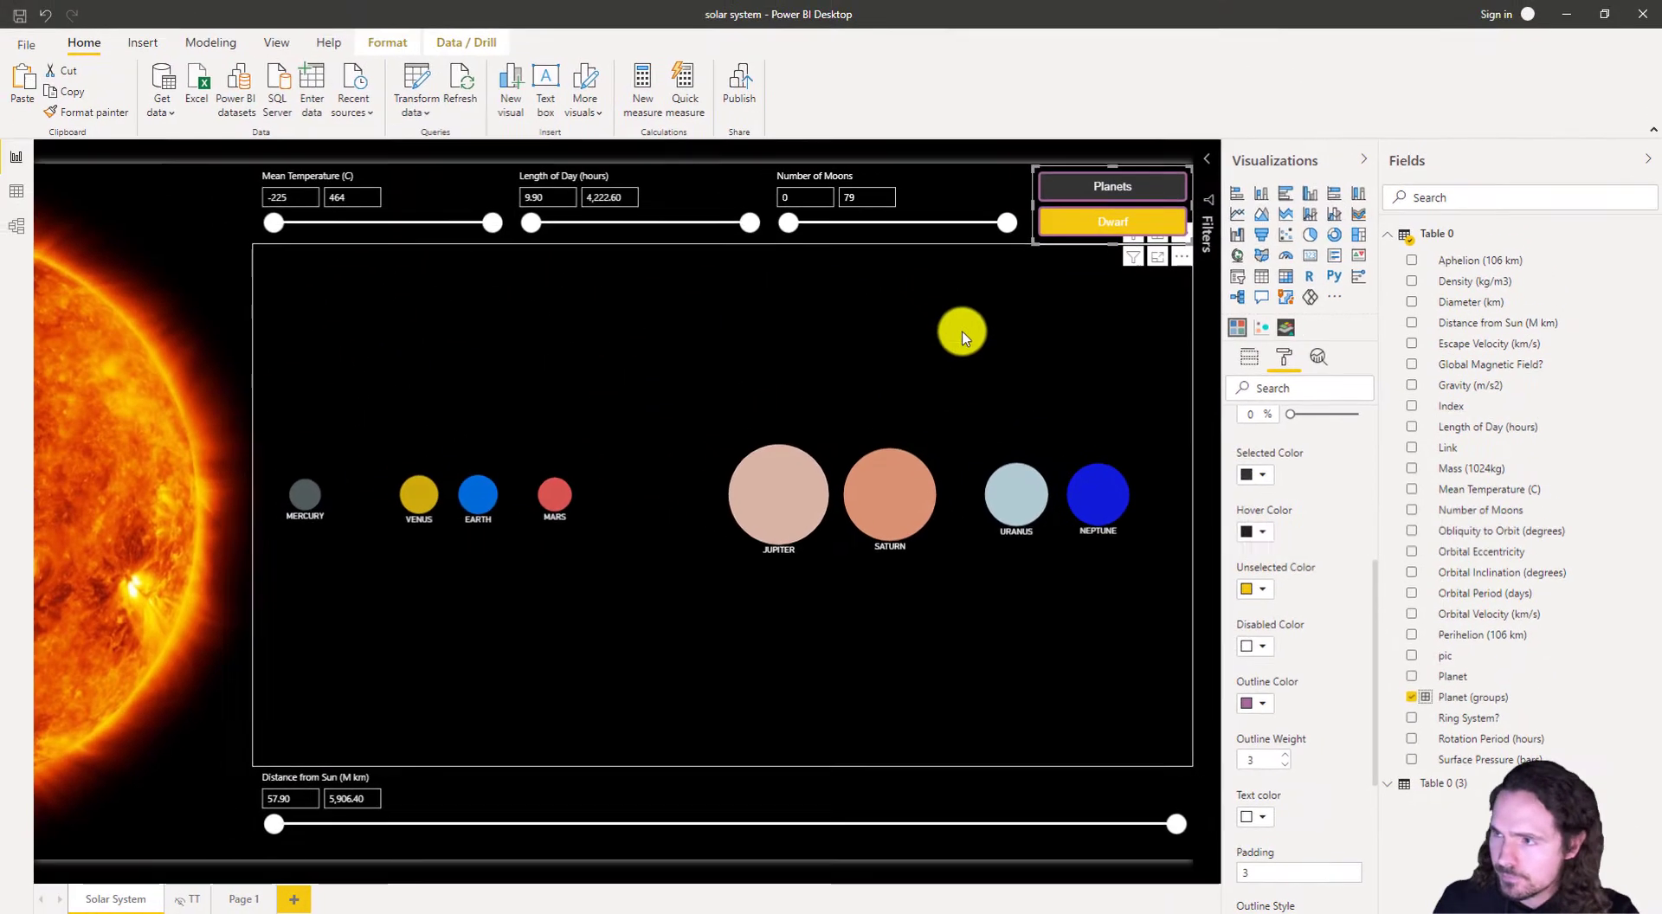
- Shrink the planet scatter chart from its top and move the slicer copy to the canvas centre
left_click(831, 267)
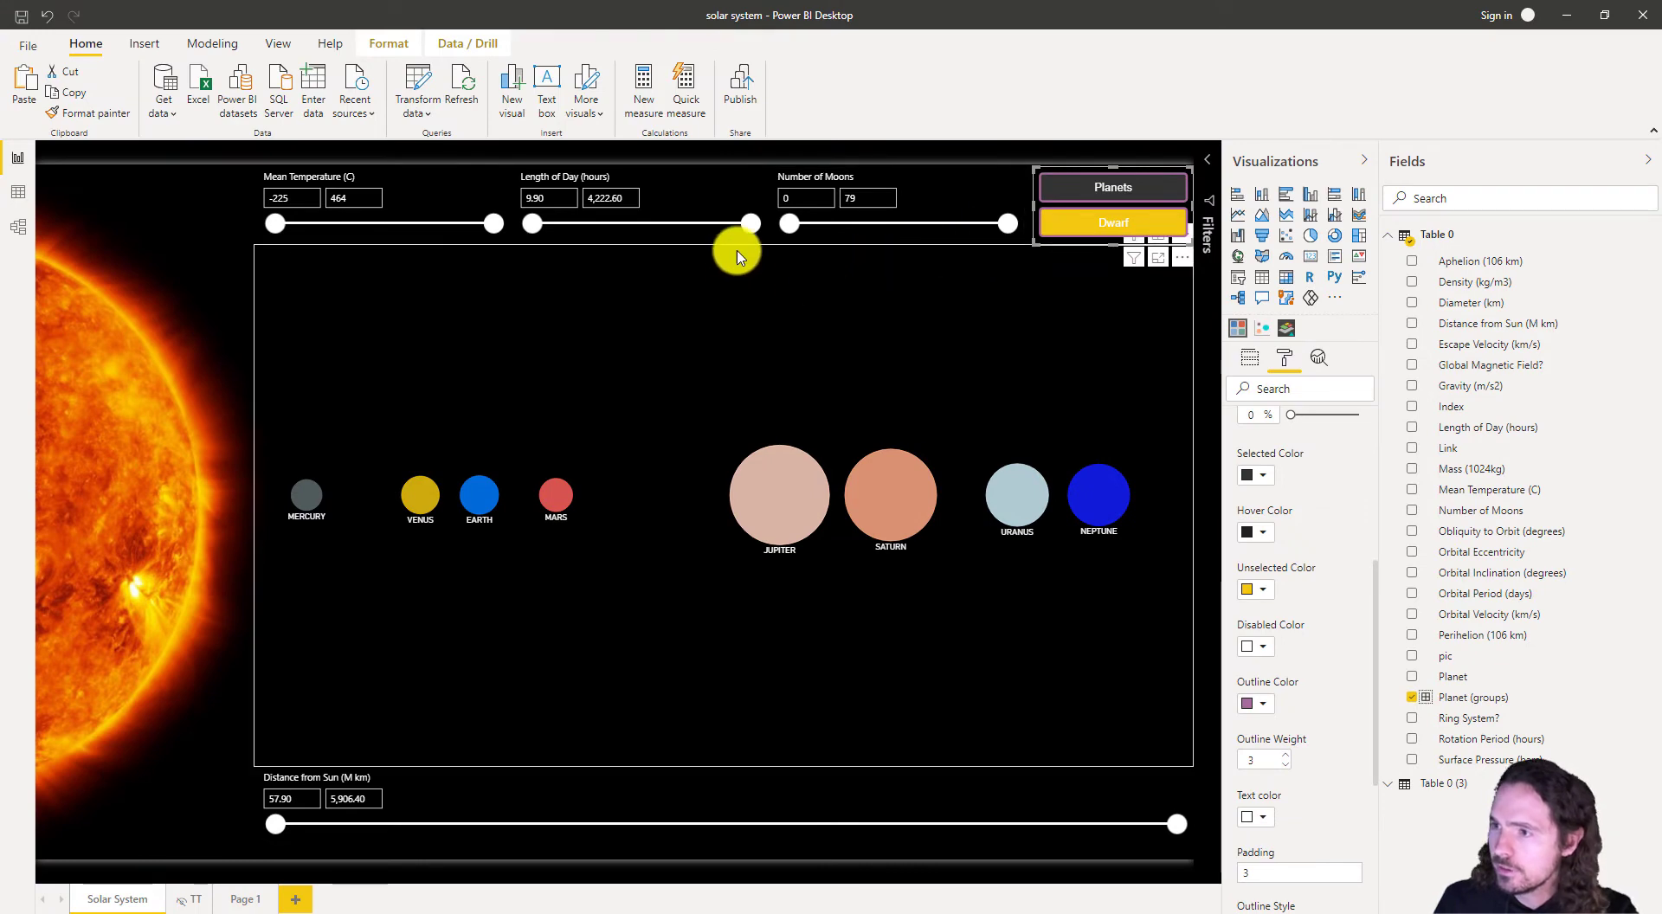
left_click_drag(724, 251, 734, 427)
left_click(1074, 170)
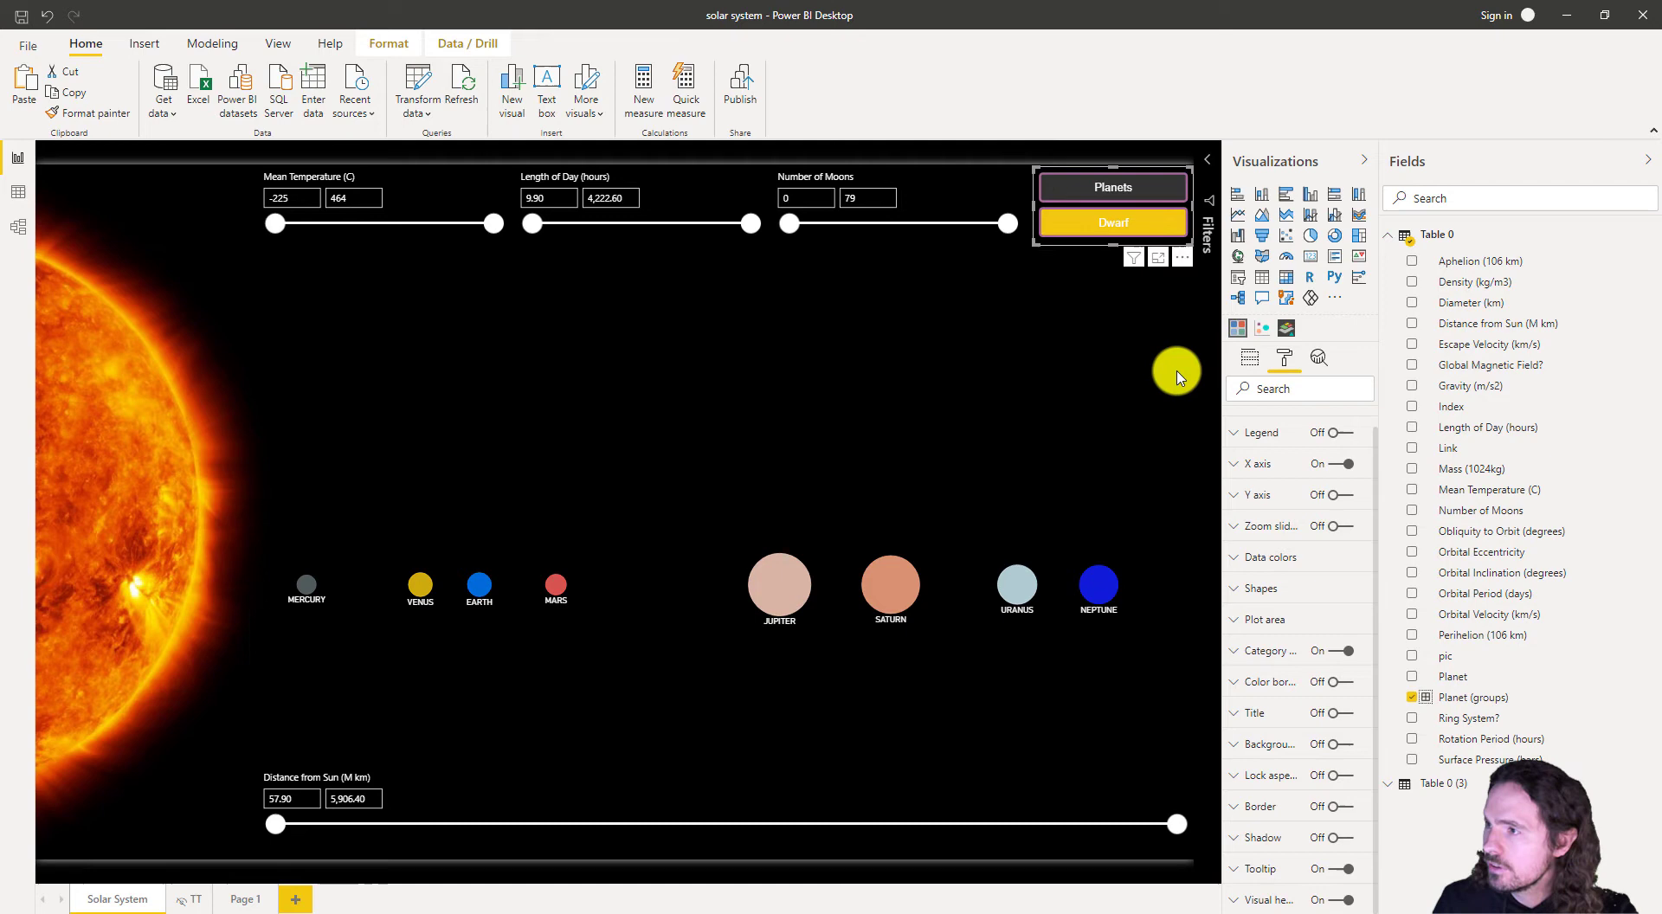
left_click(1004, 429)
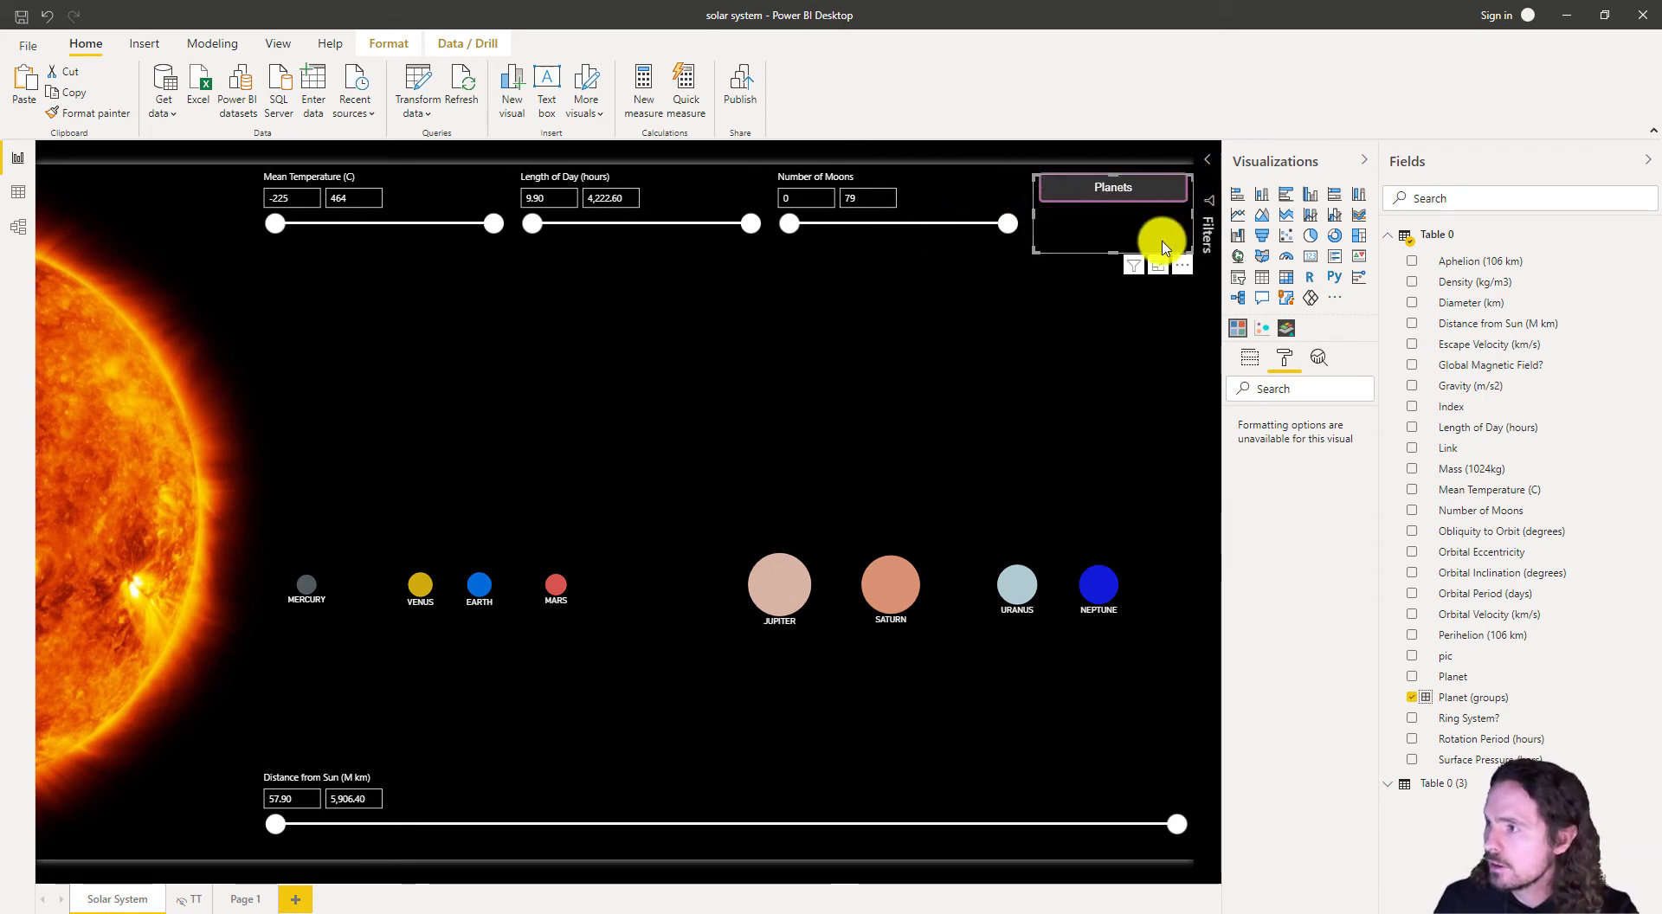
left_click_drag(1162, 247, 664, 370)
left_click(1124, 186)
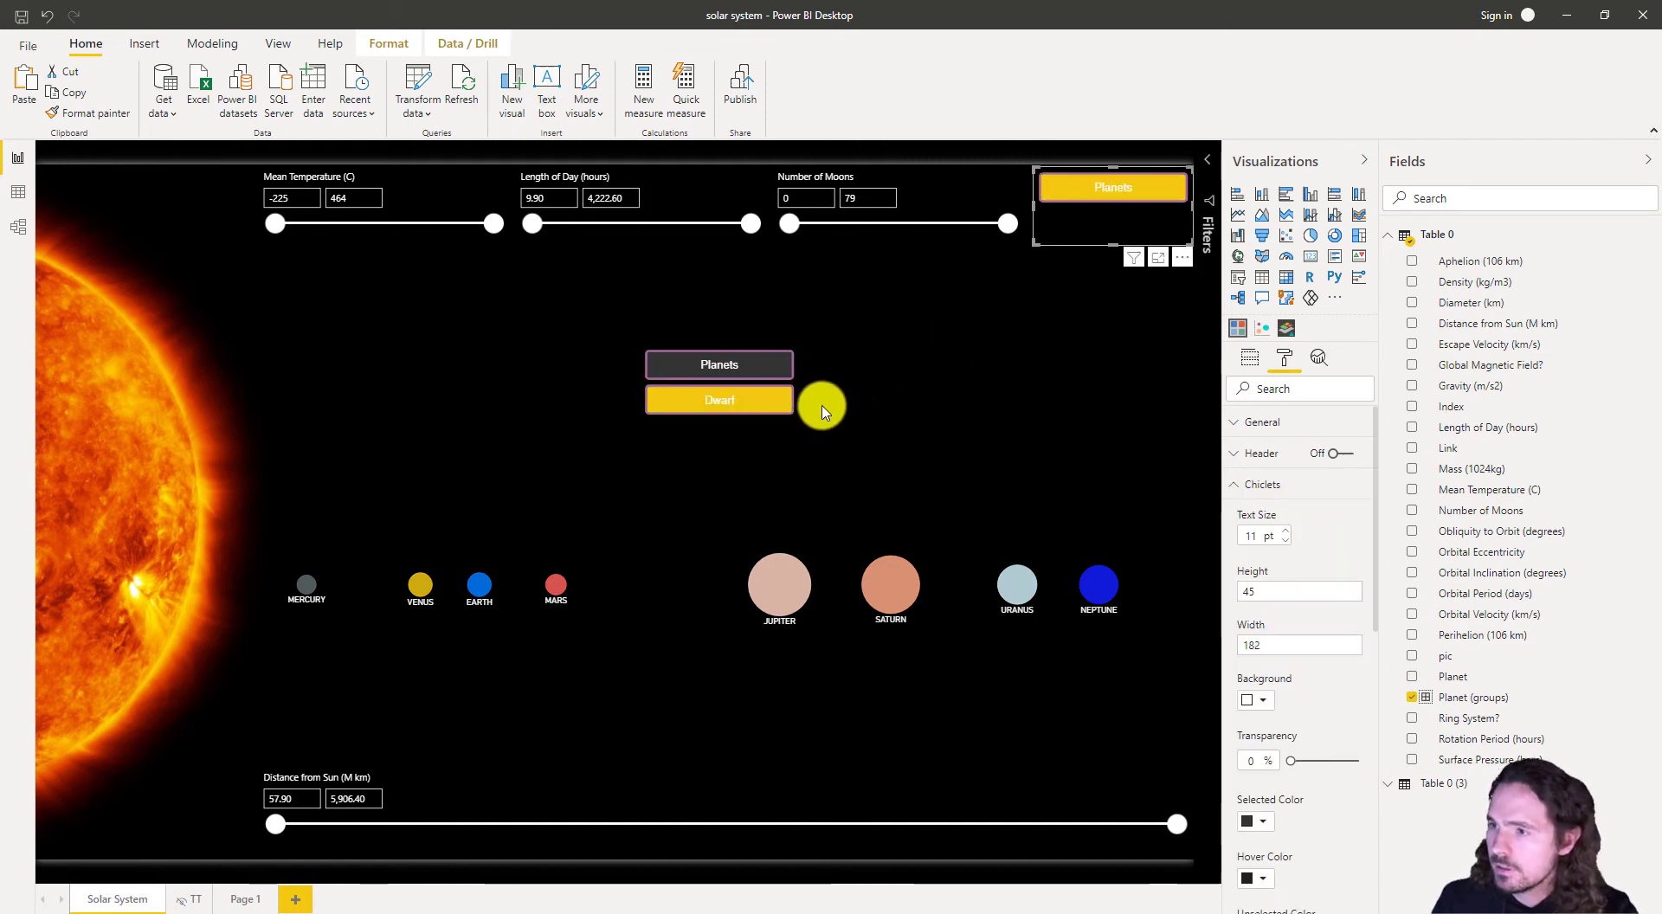
- Convert the centre copy to a built-in Slicer and place it under the chiclet slicer
left_click(712, 352)
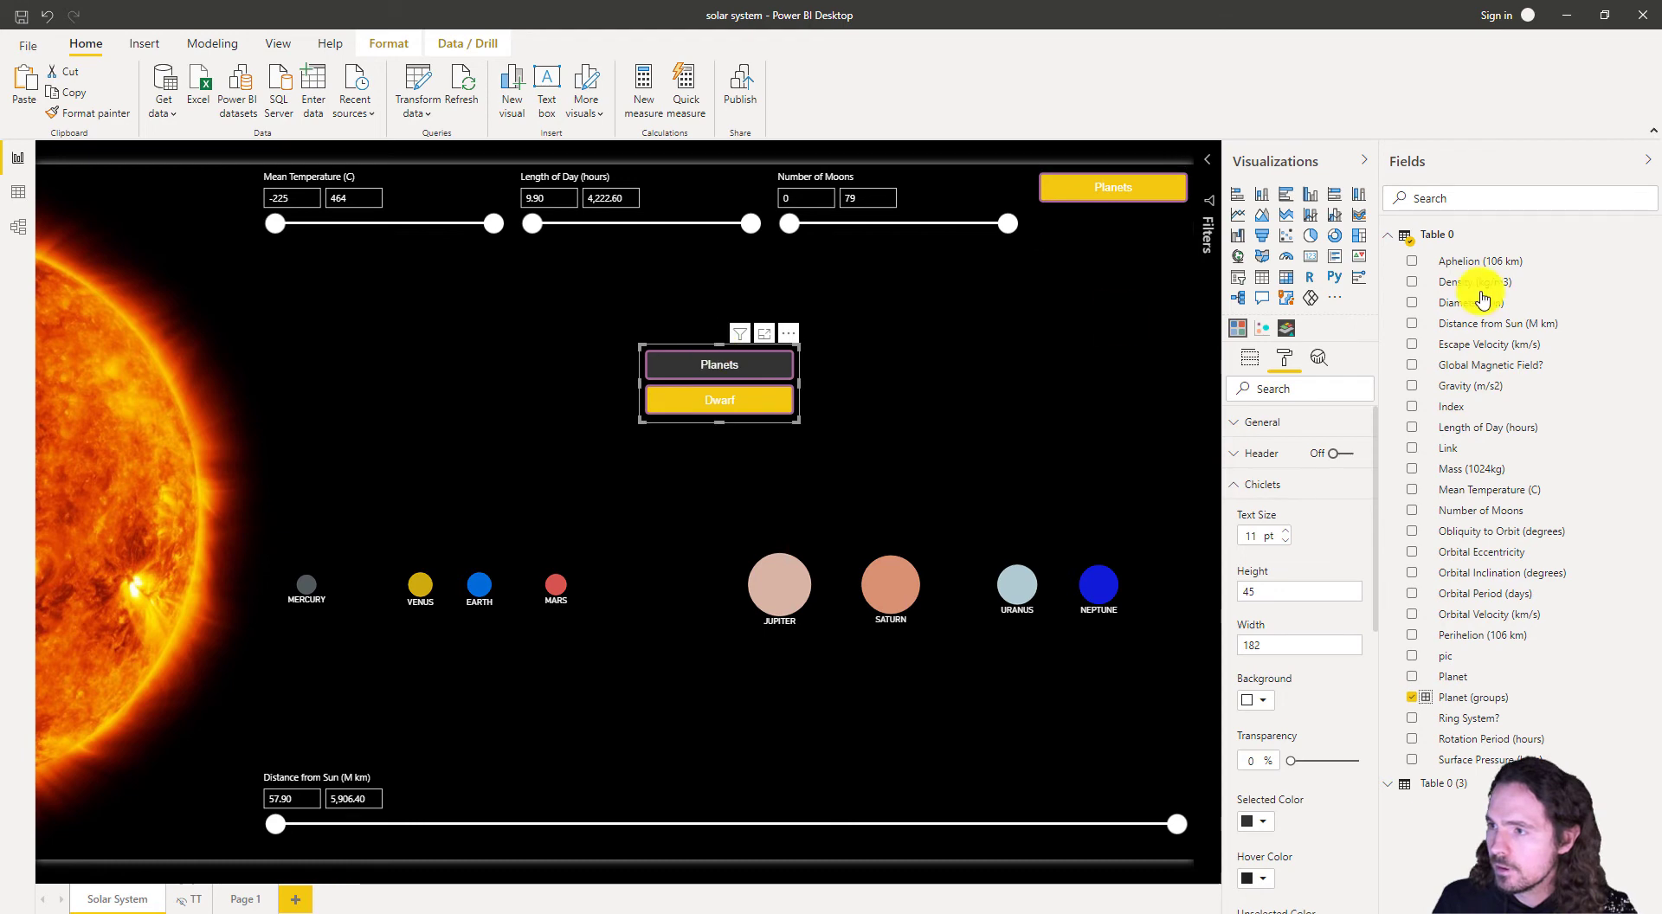
left_click(1239, 282)
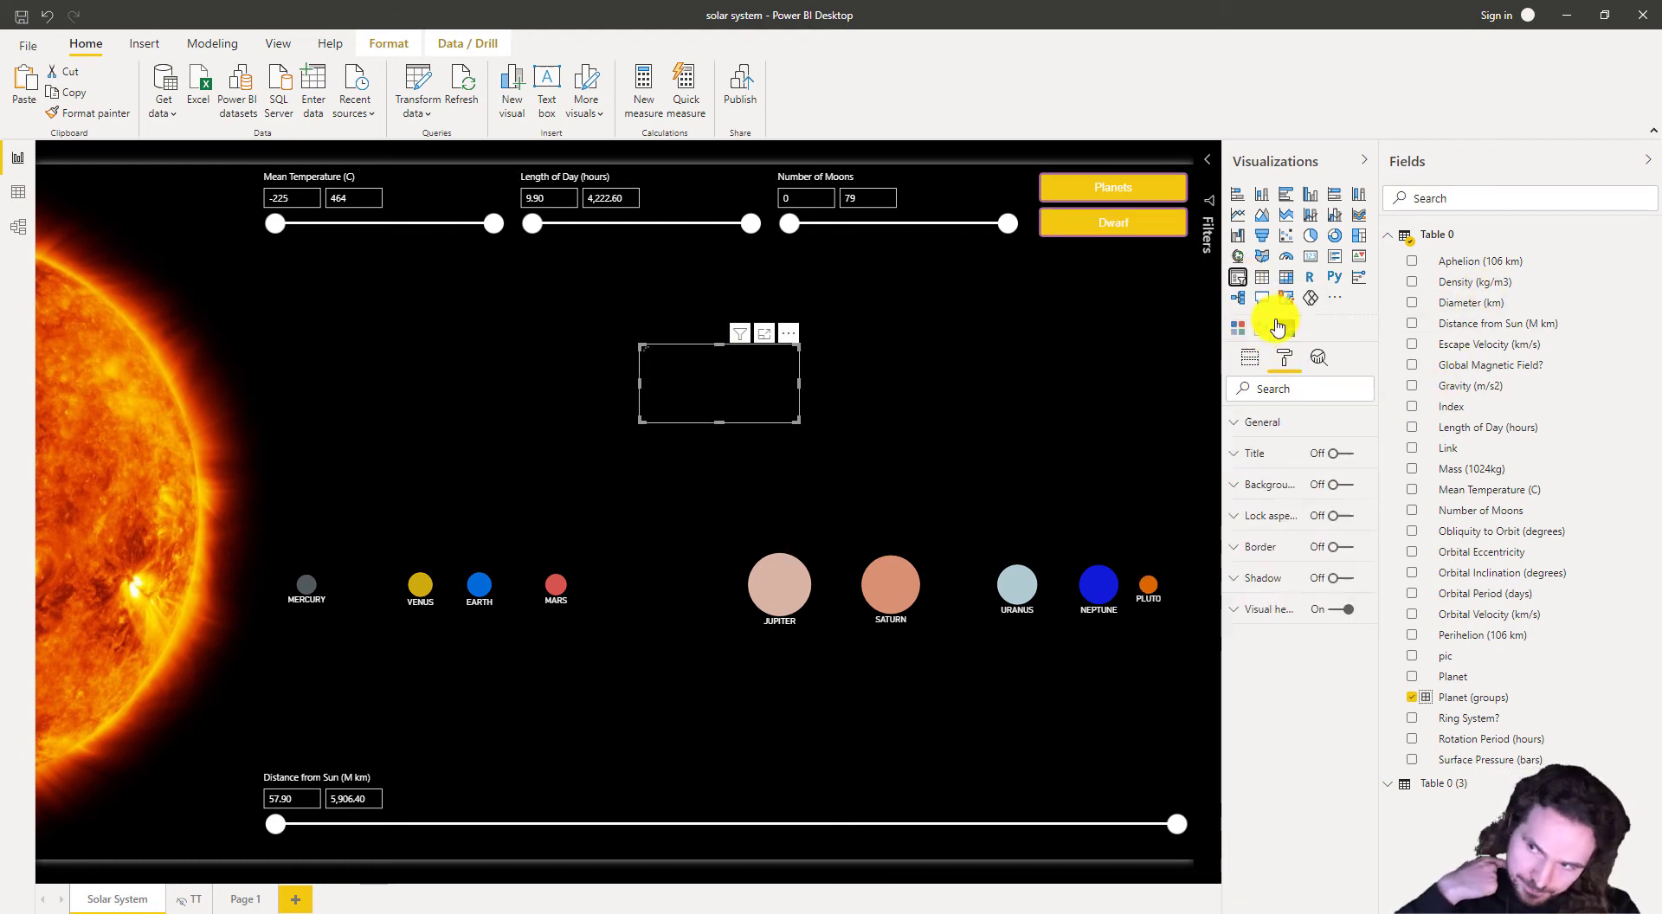
left_click(1277, 327)
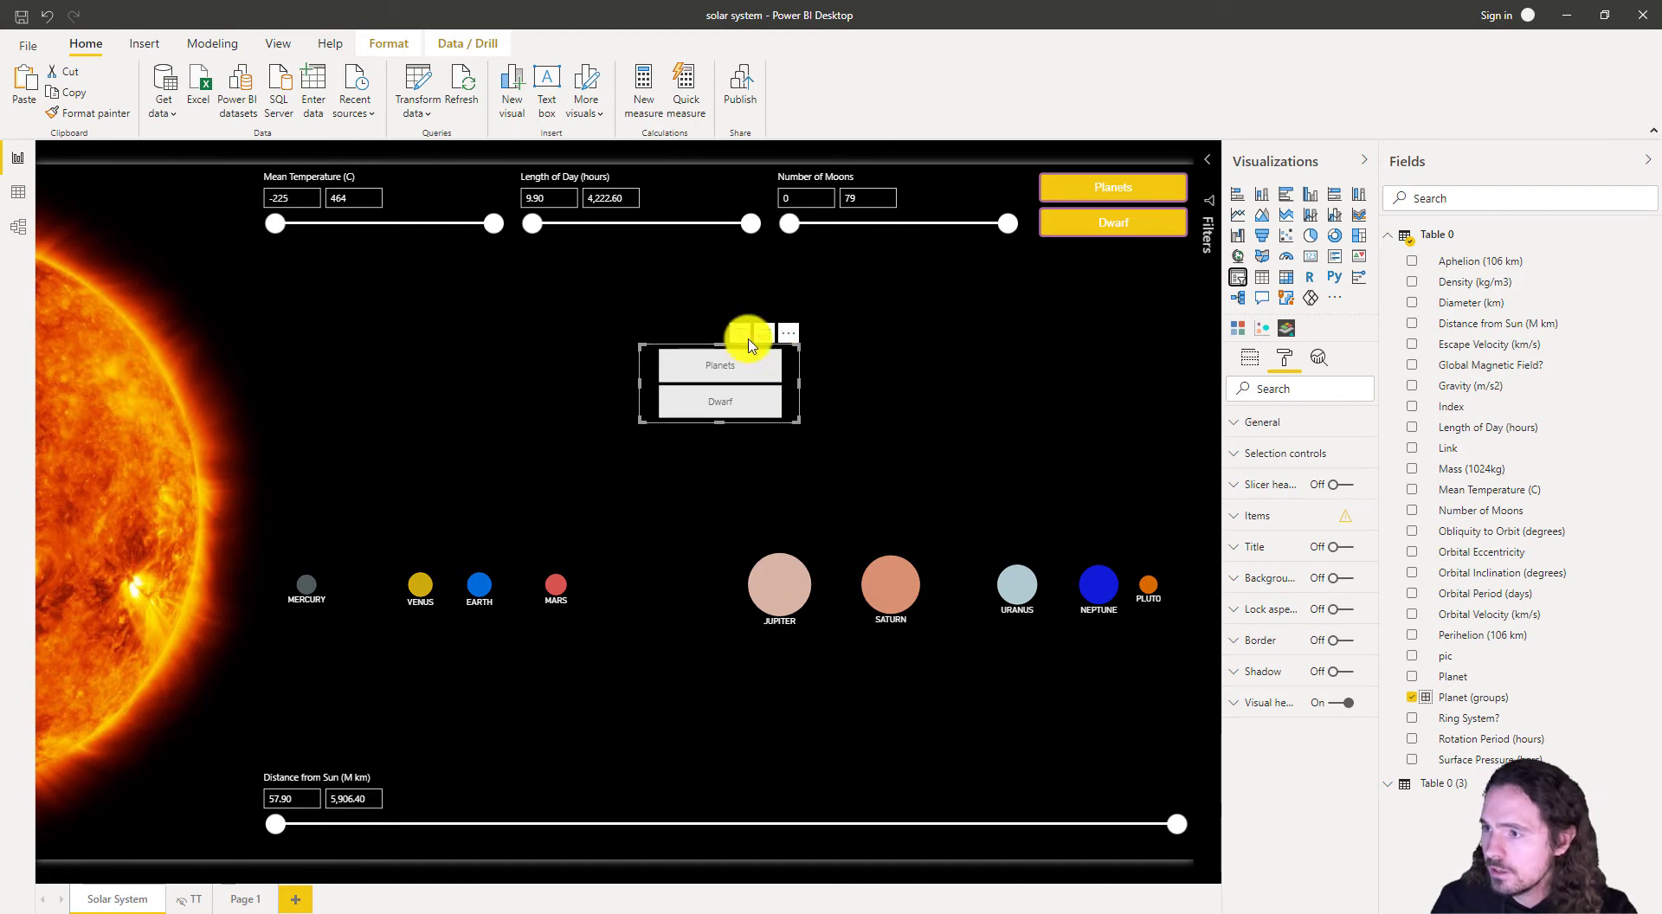
left_click_drag(725, 343, 970, 277)
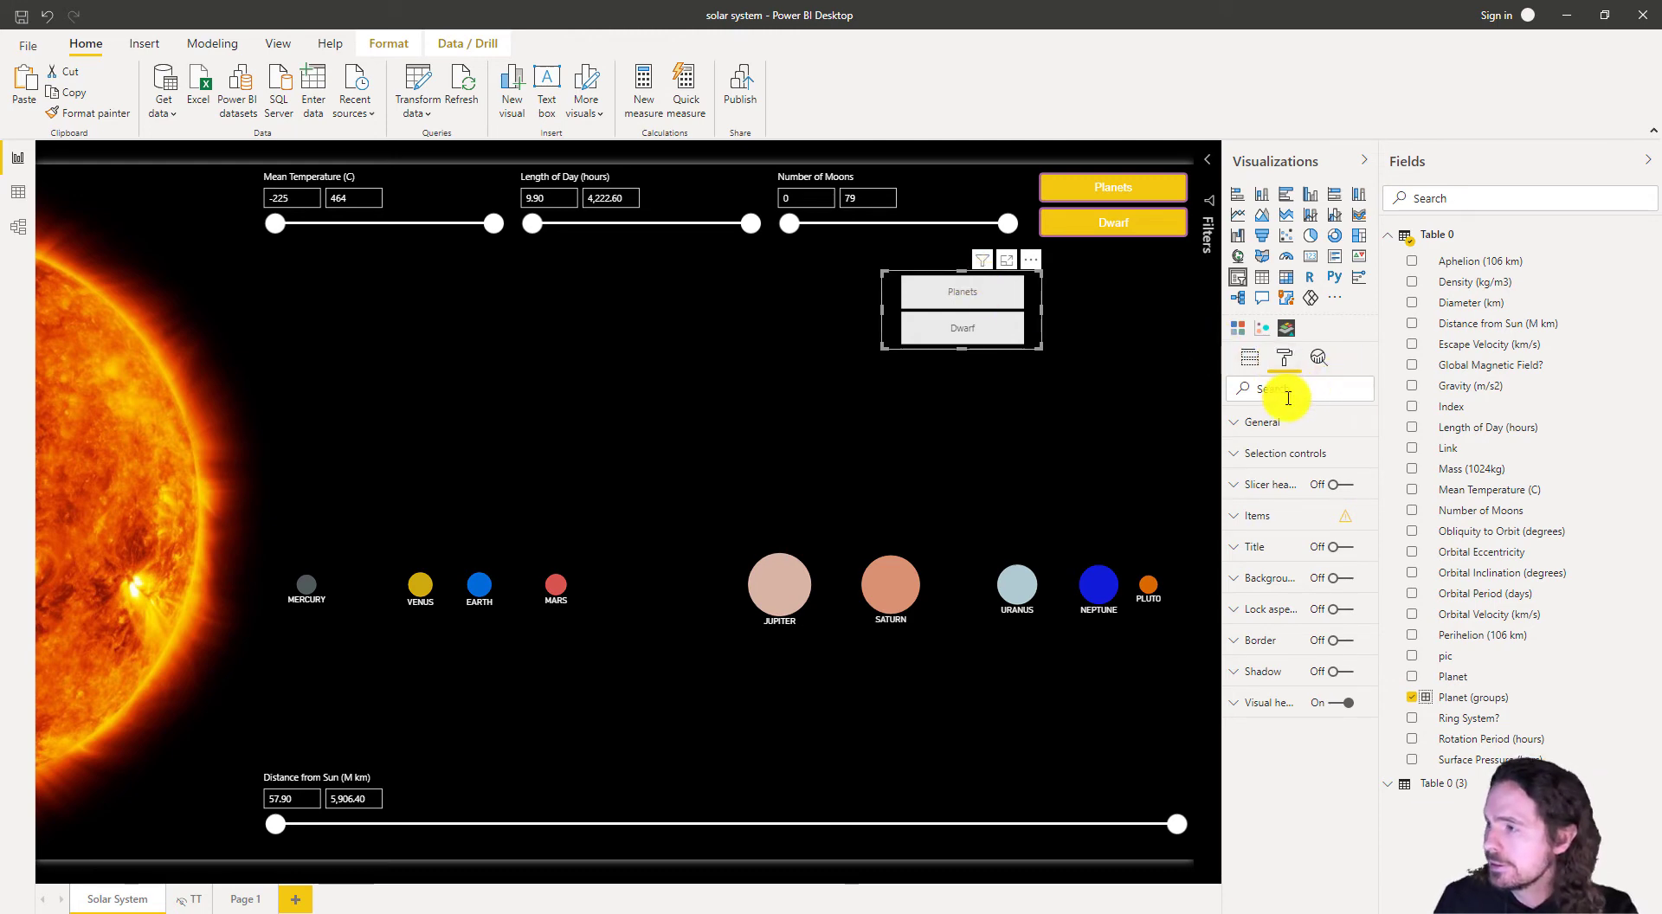
- Make the slicer a vertical list with white item text
left_click(1306, 585)
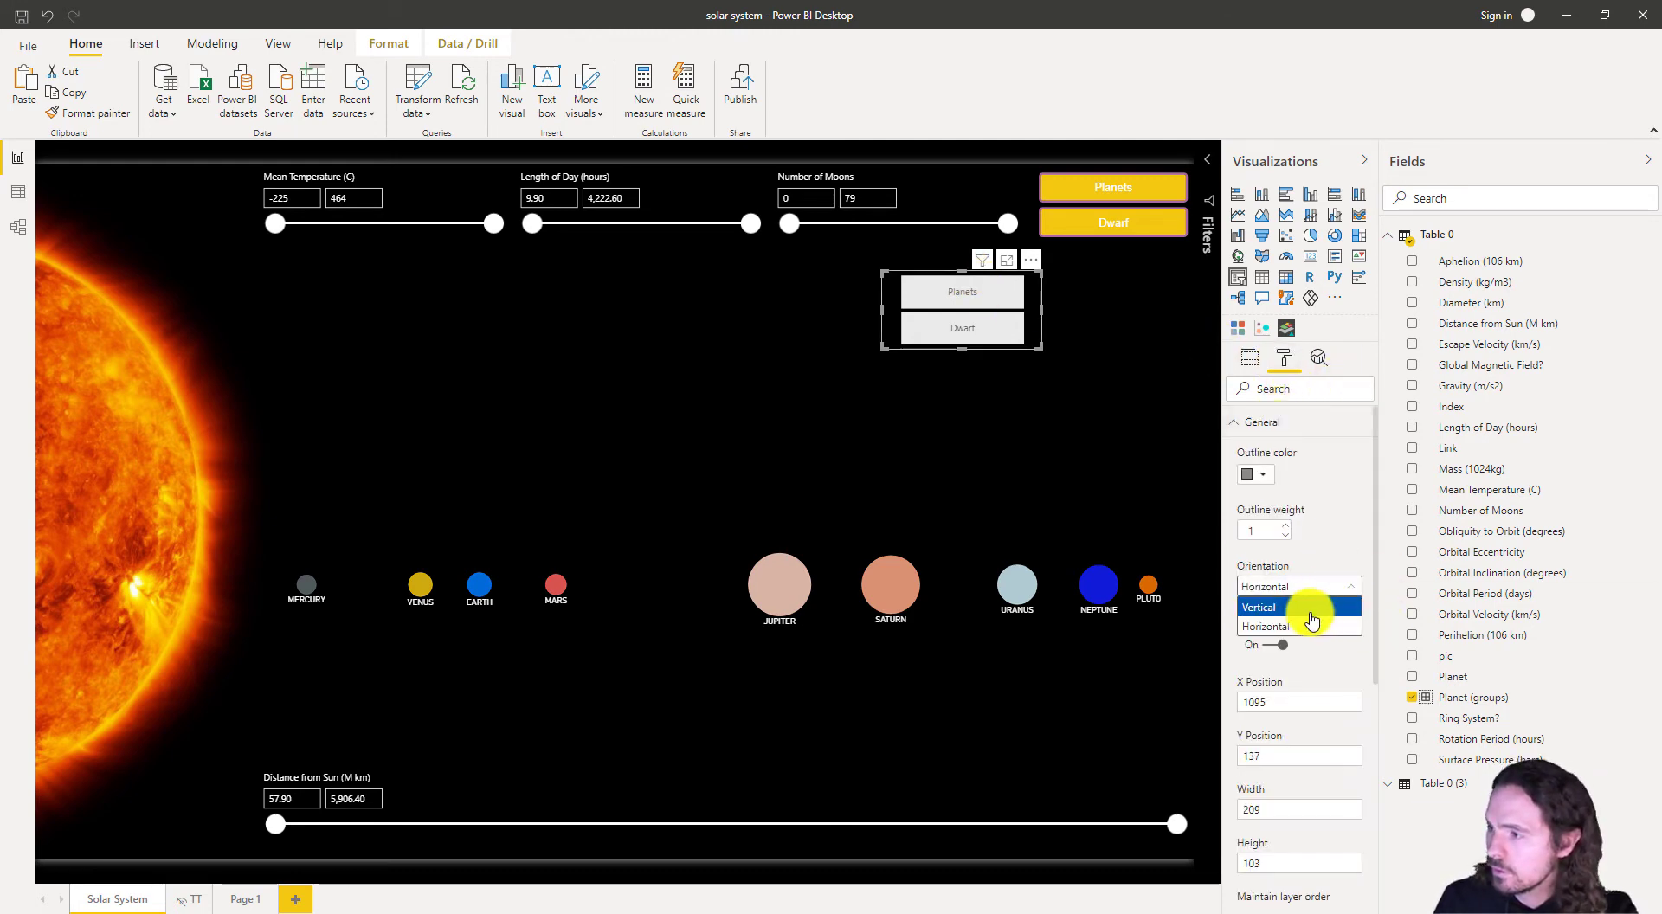
left_click(1307, 624)
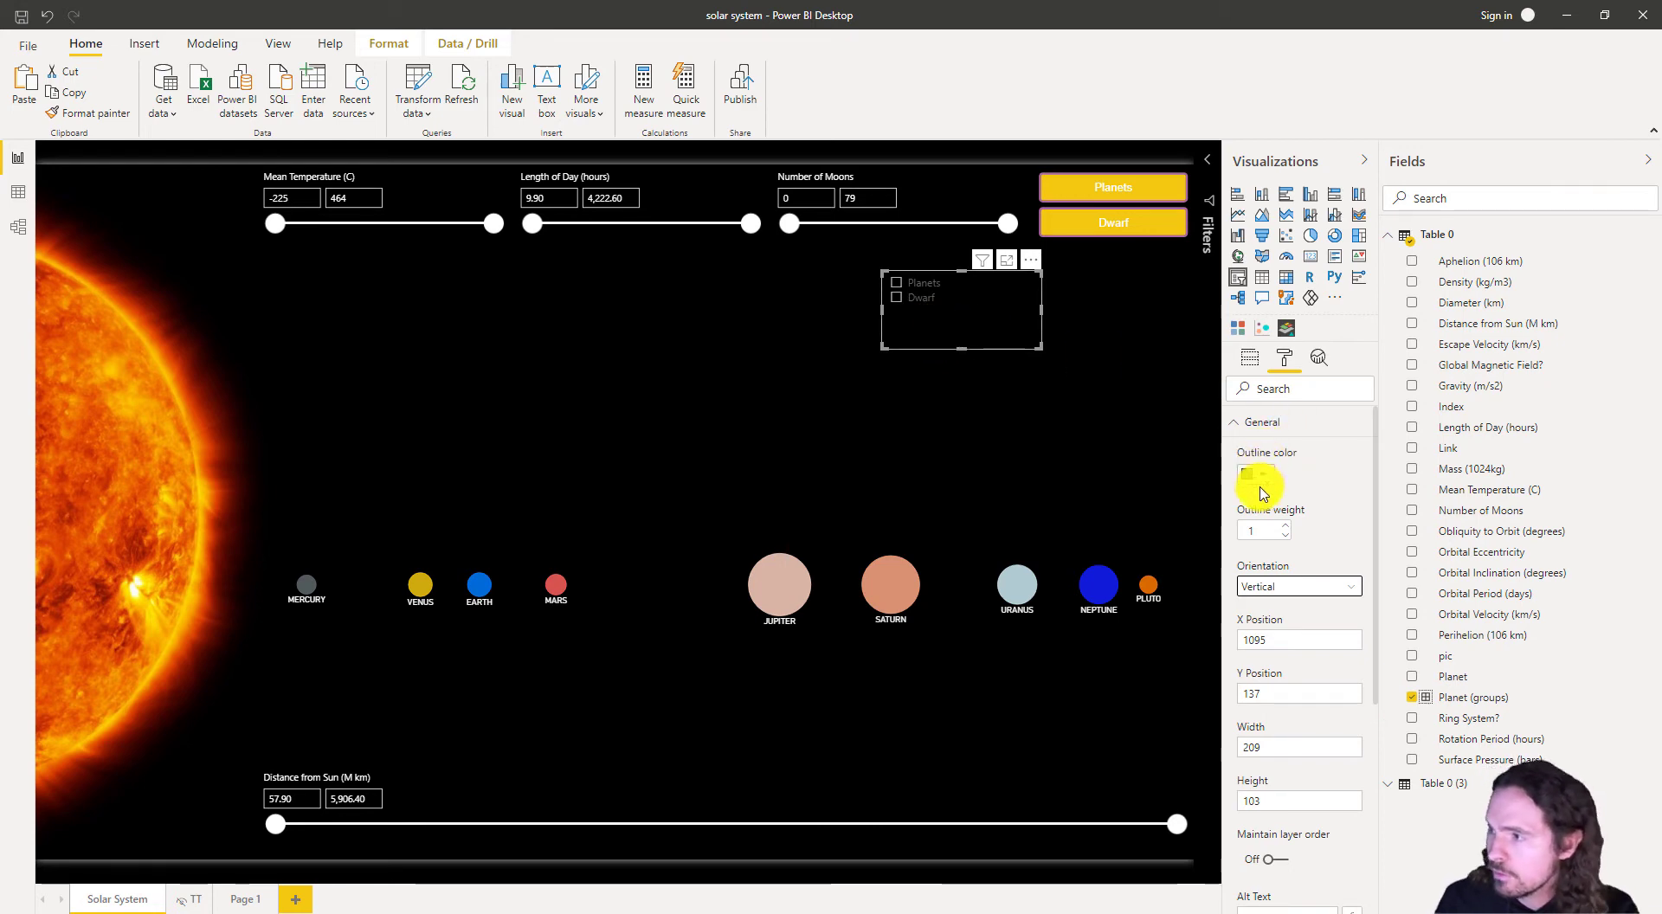
left_click(1229, 421)
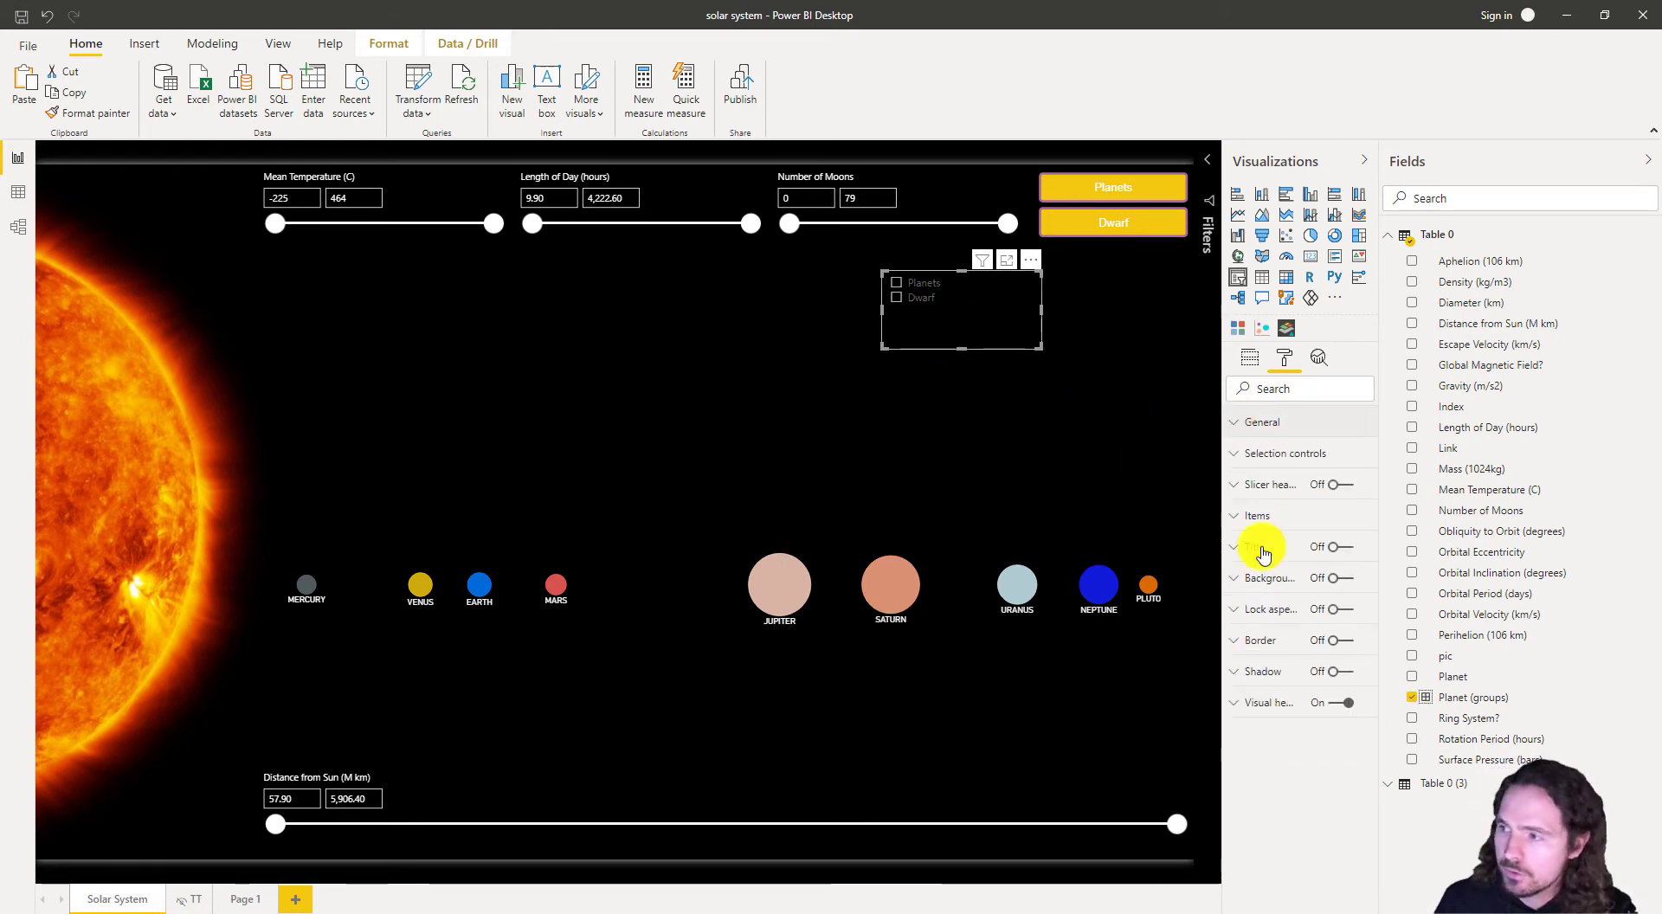
left_click(1300, 517)
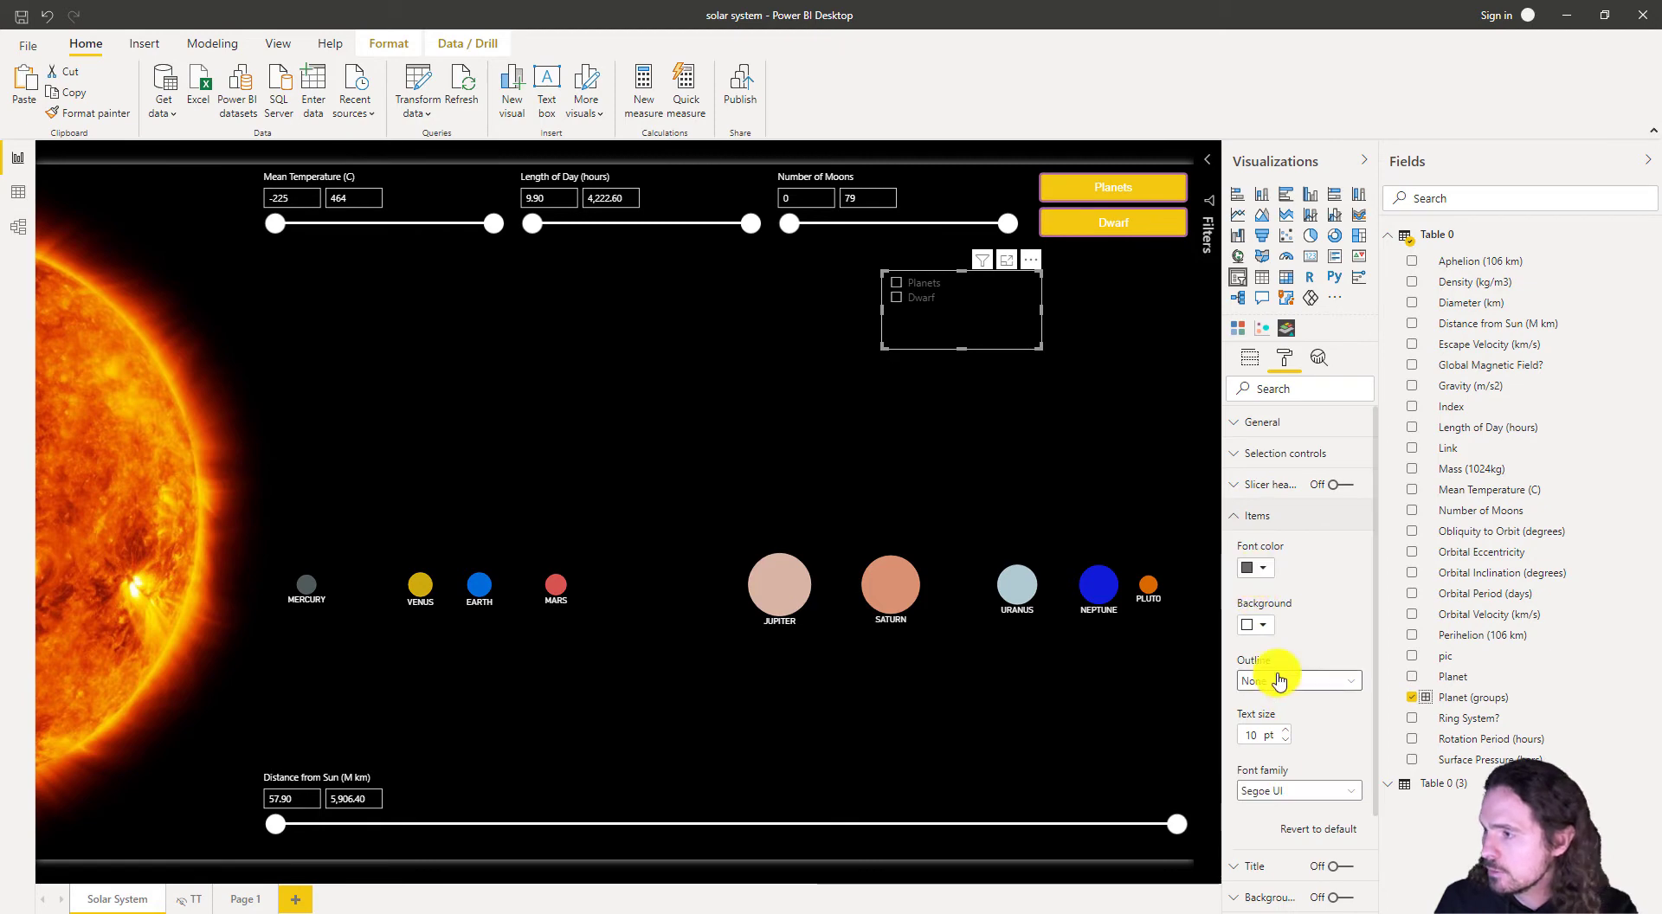
left_click(1262, 571)
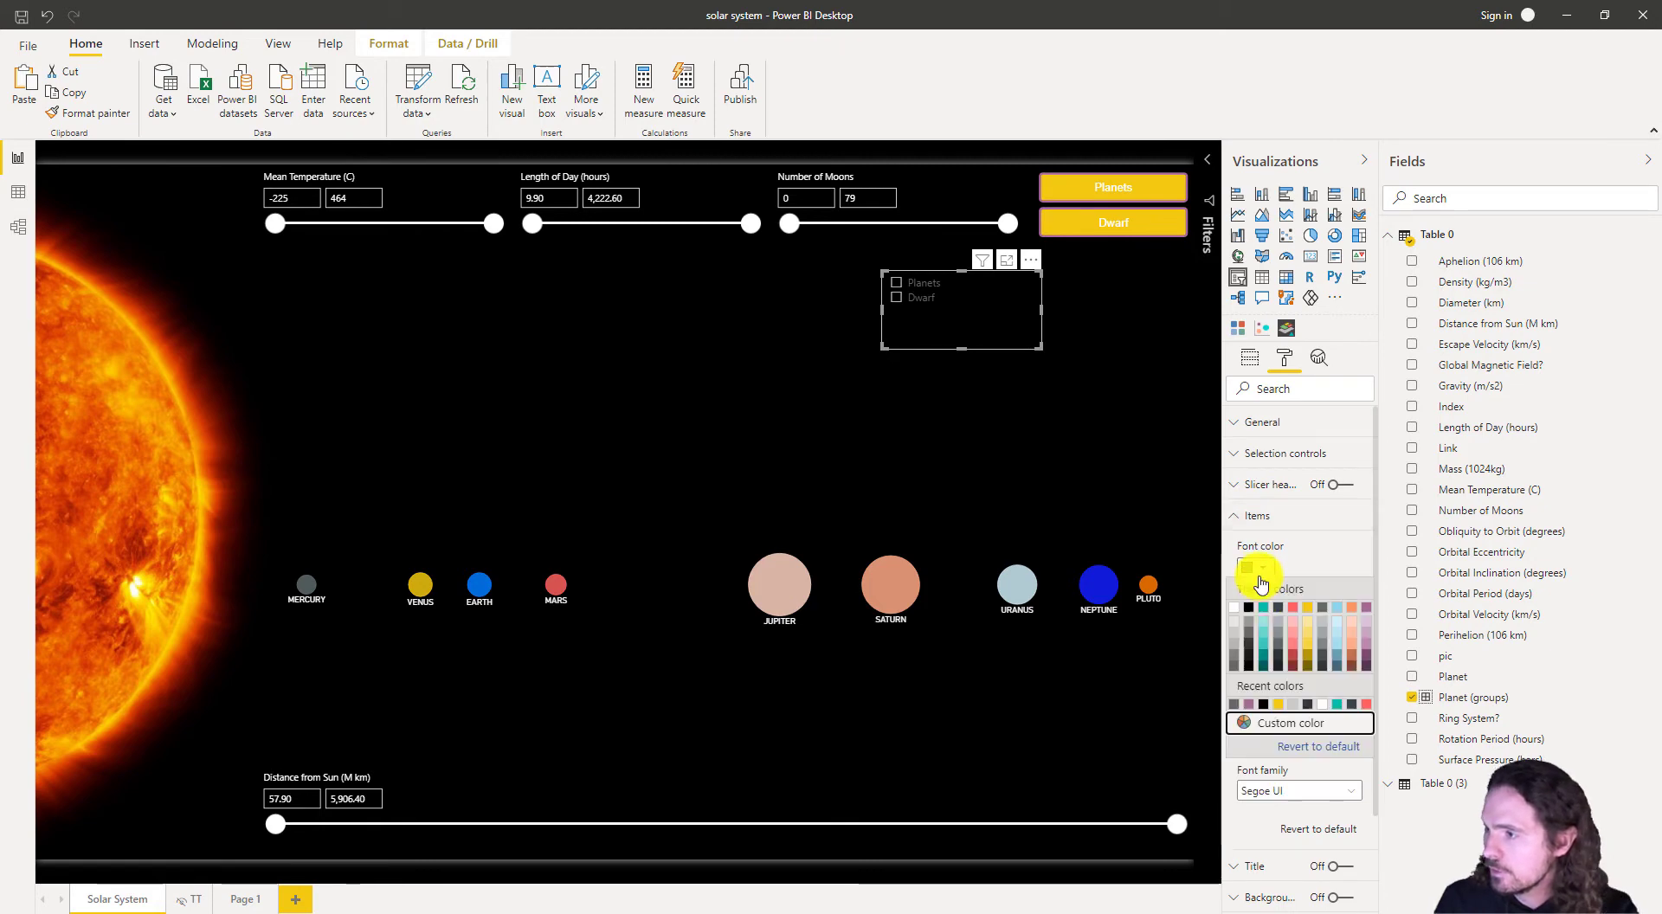
left_click(1279, 661)
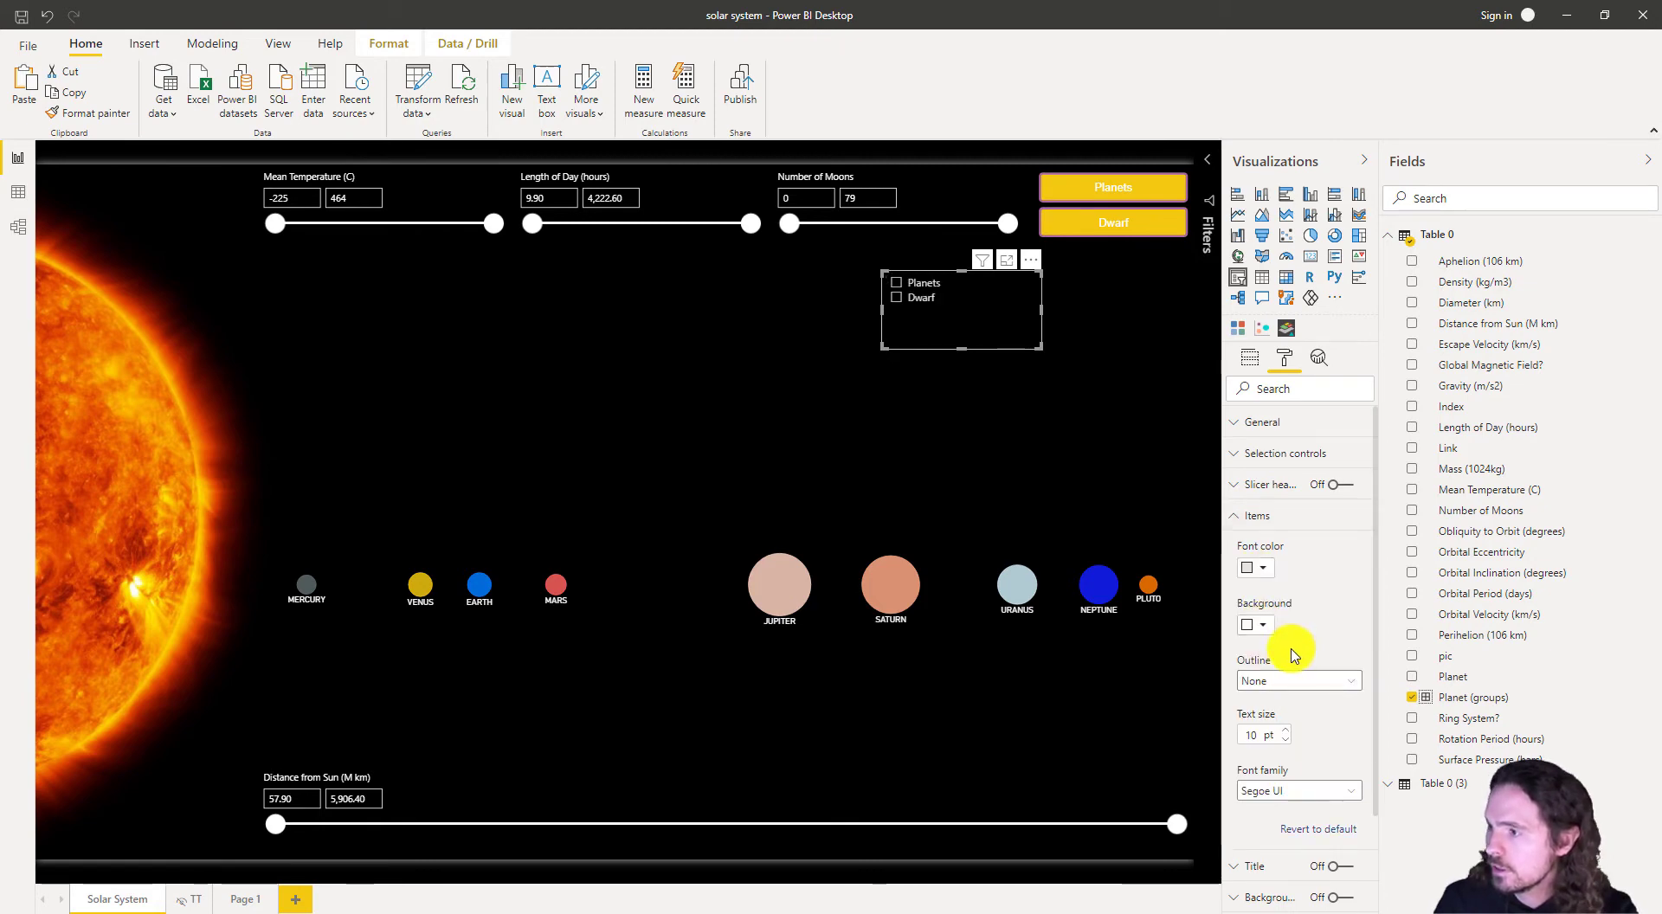
- Try a teal item background, then change it to black
left_click(1263, 624)
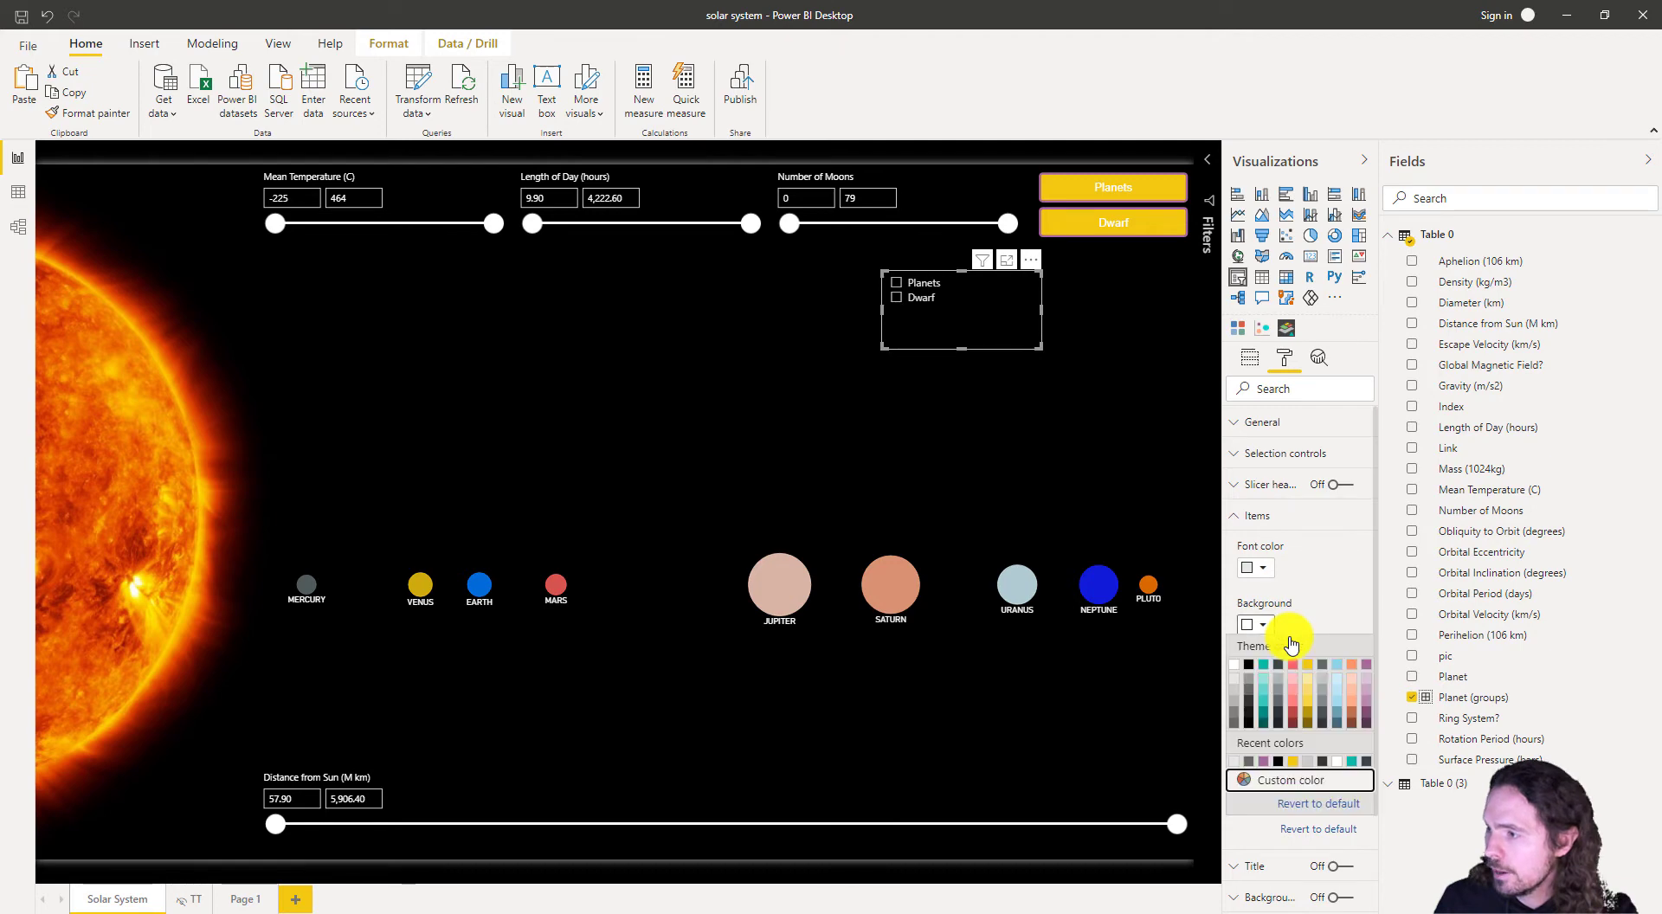
left_click(1264, 695)
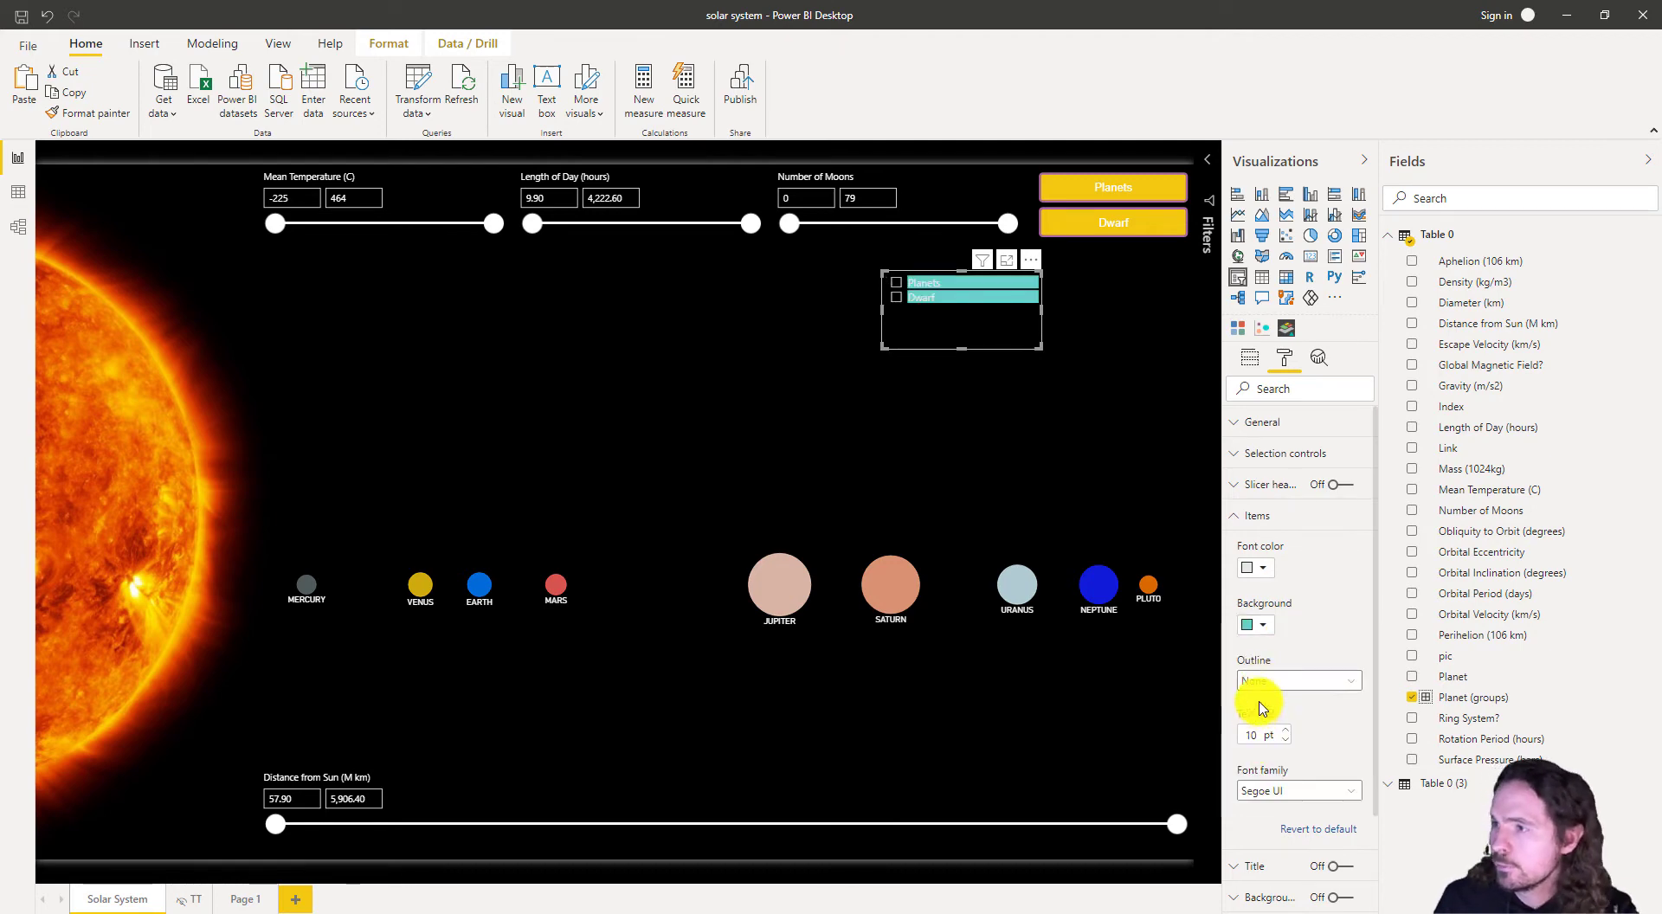
left_click(1260, 629)
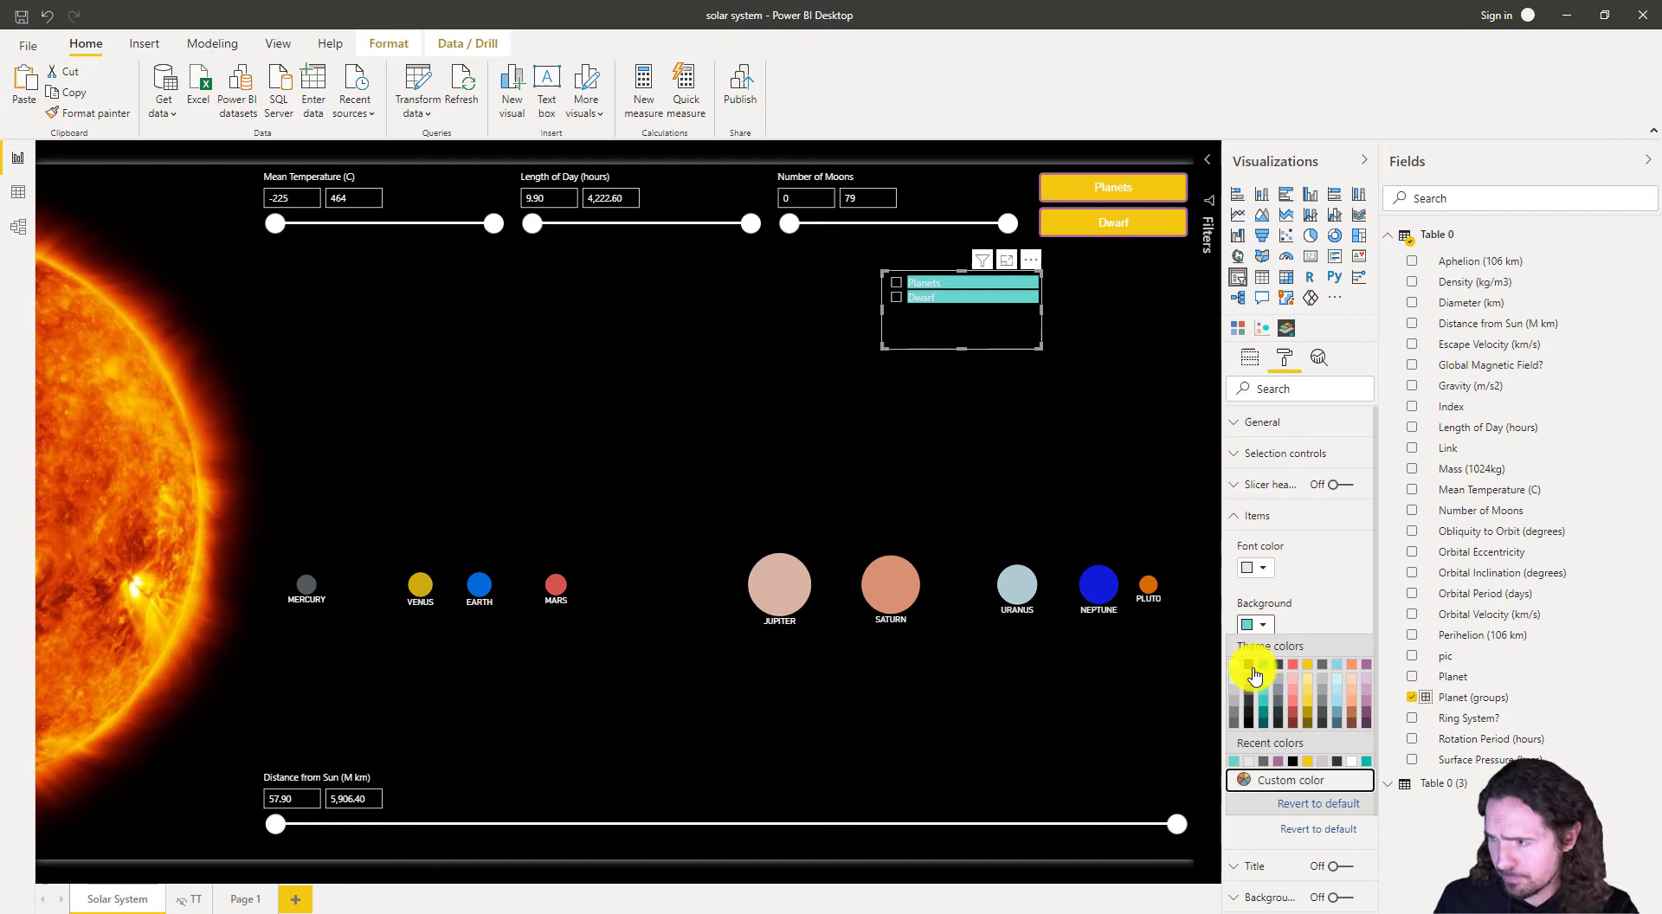
left_click(1253, 672)
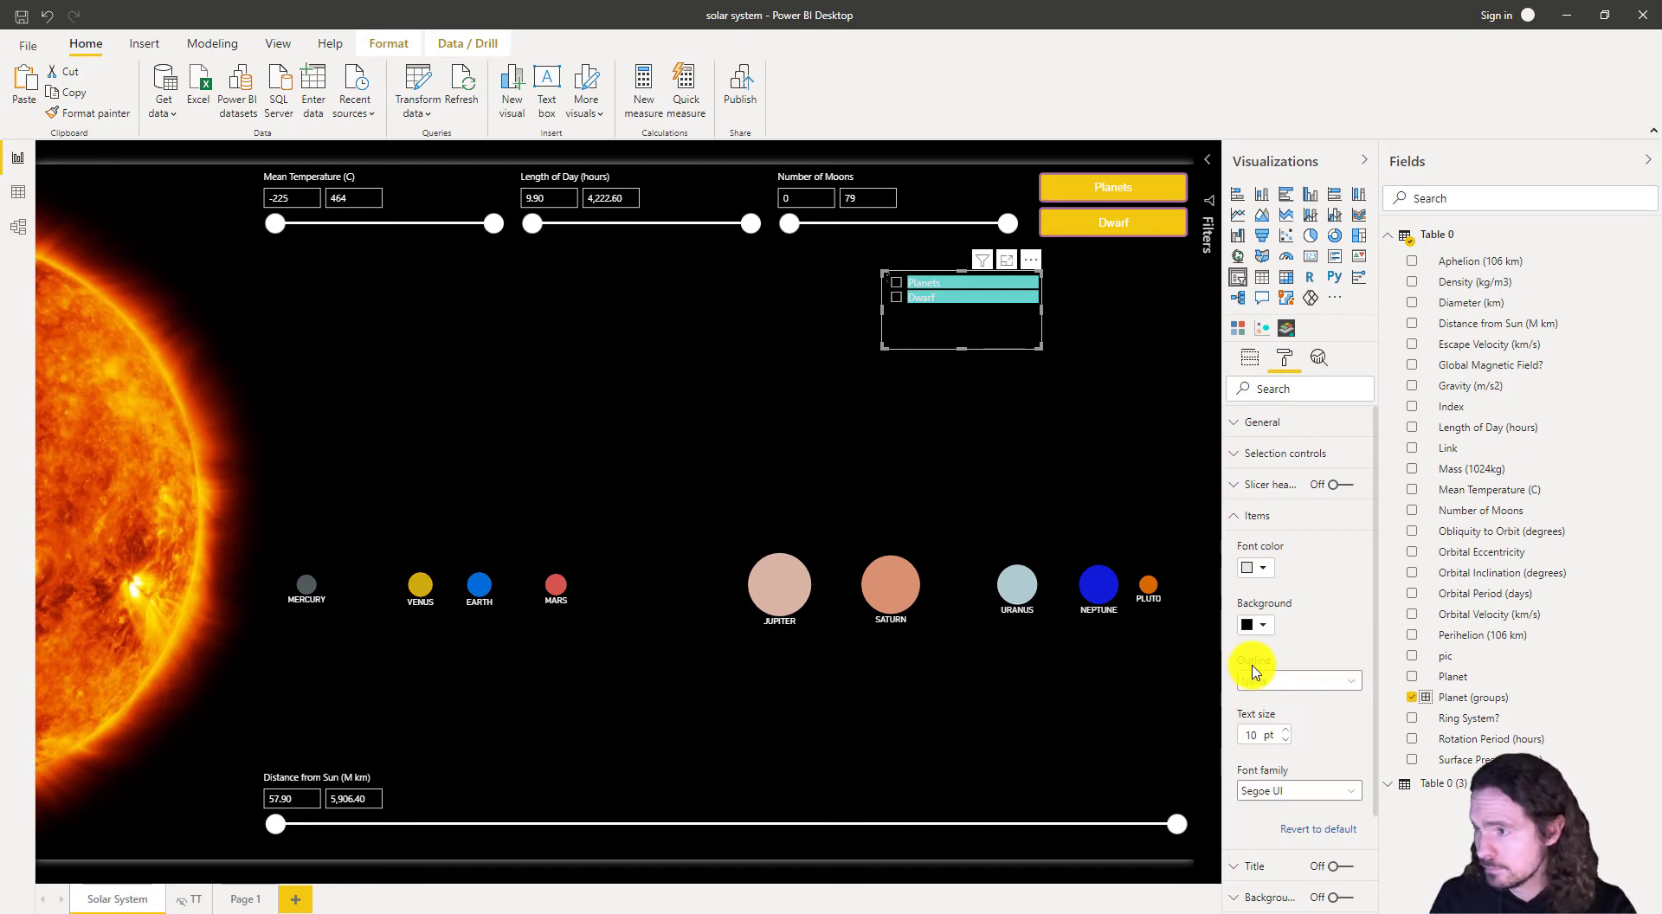
left_click(1257, 518)
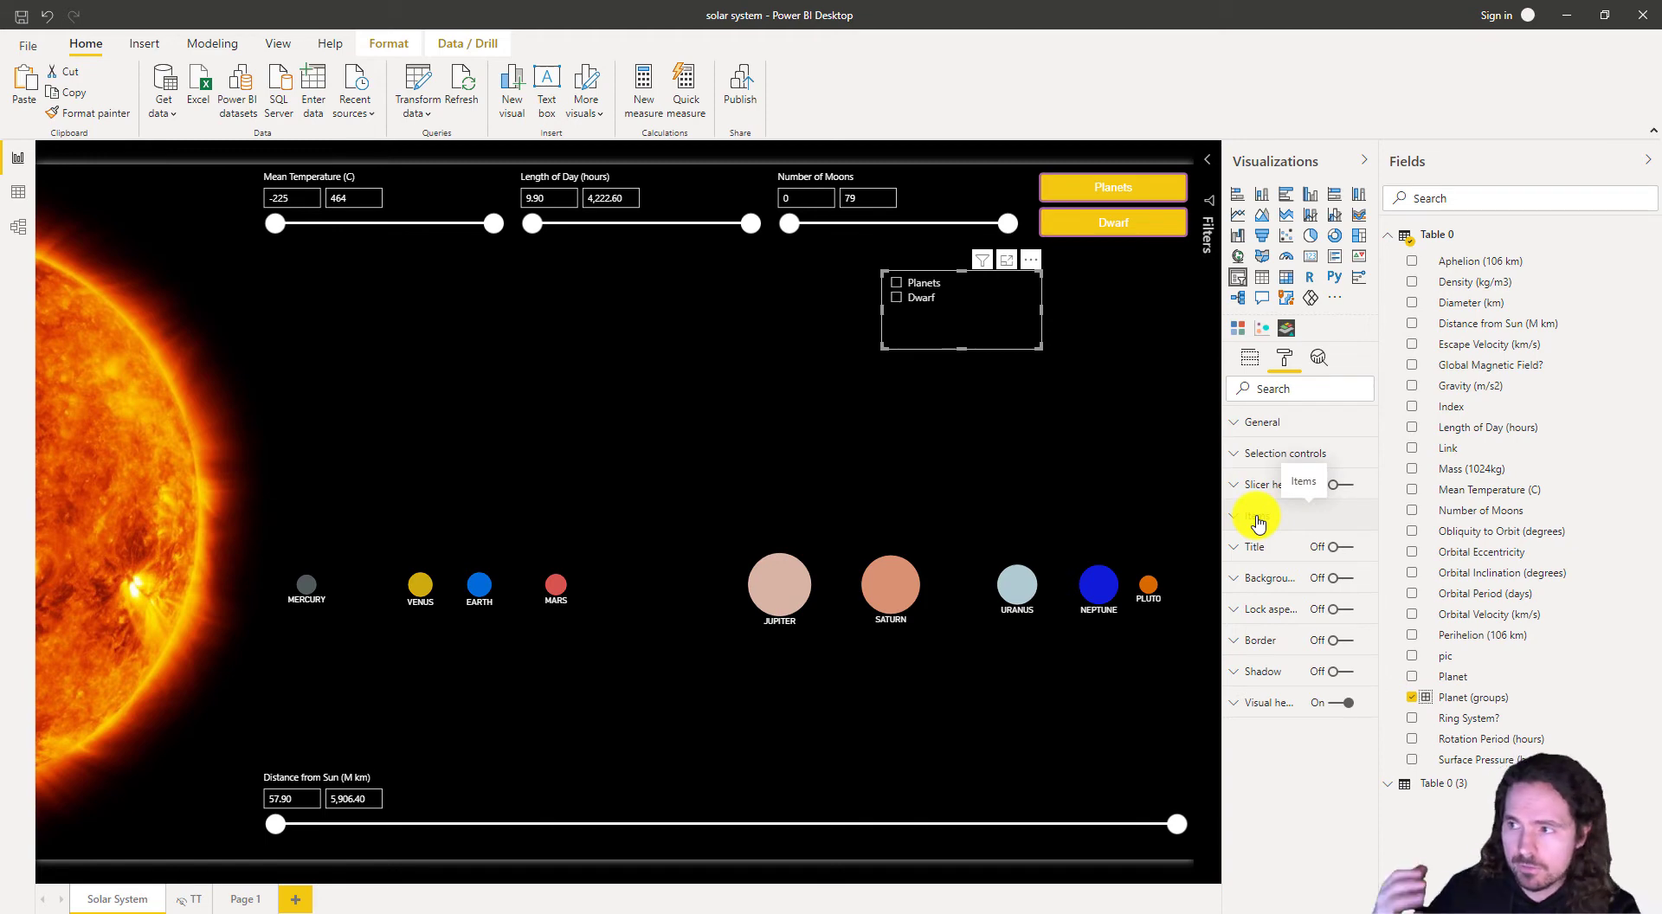
- Turn on the slicer header and switch it to a Dropdown, expanded to show Planets and Dwarf
left_click(1338, 495)
left_click(1030, 288)
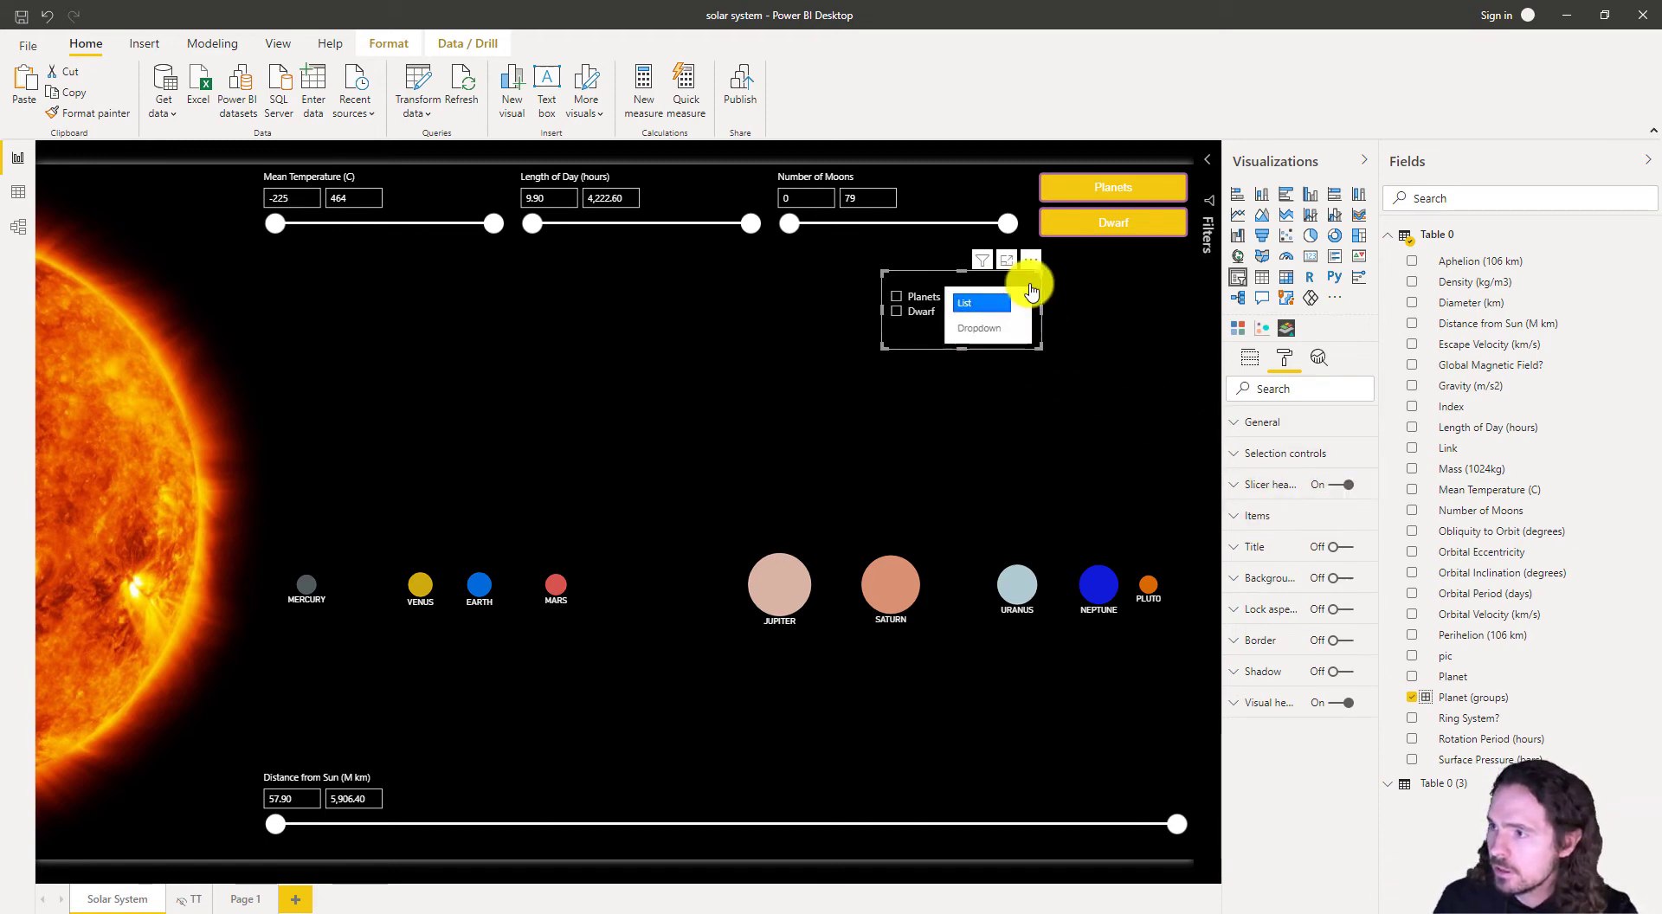
left_click(991, 328)
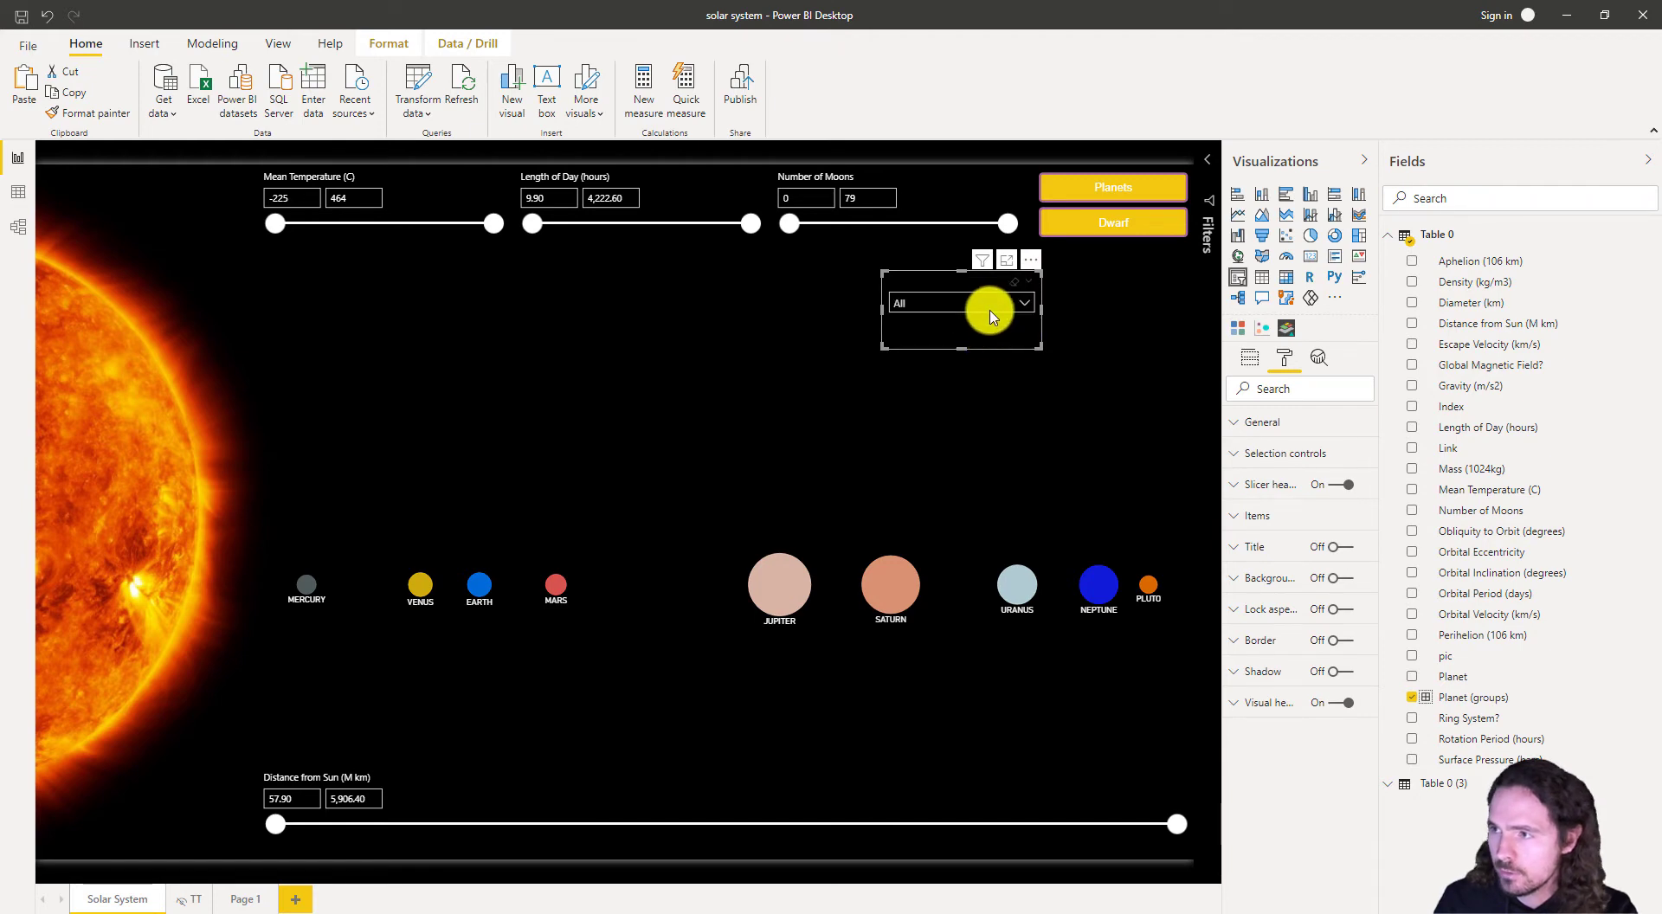
left_click(991, 313)
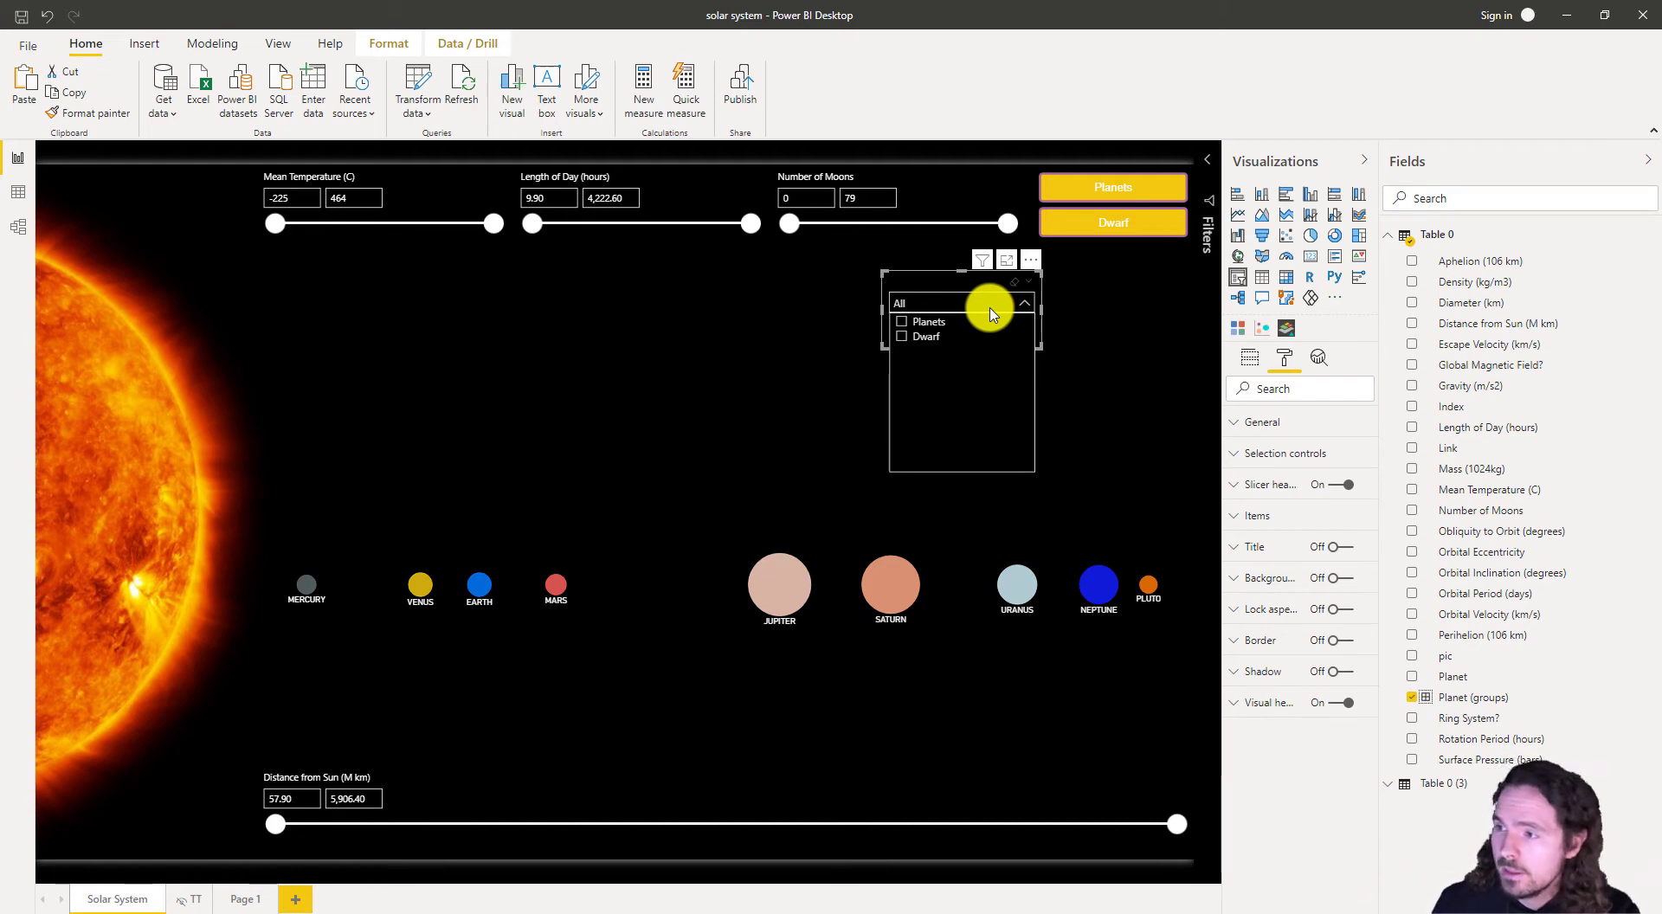
- Collapse the dropdown and switch the Planets/Dwarf slicer back to List style
left_click(1029, 283)
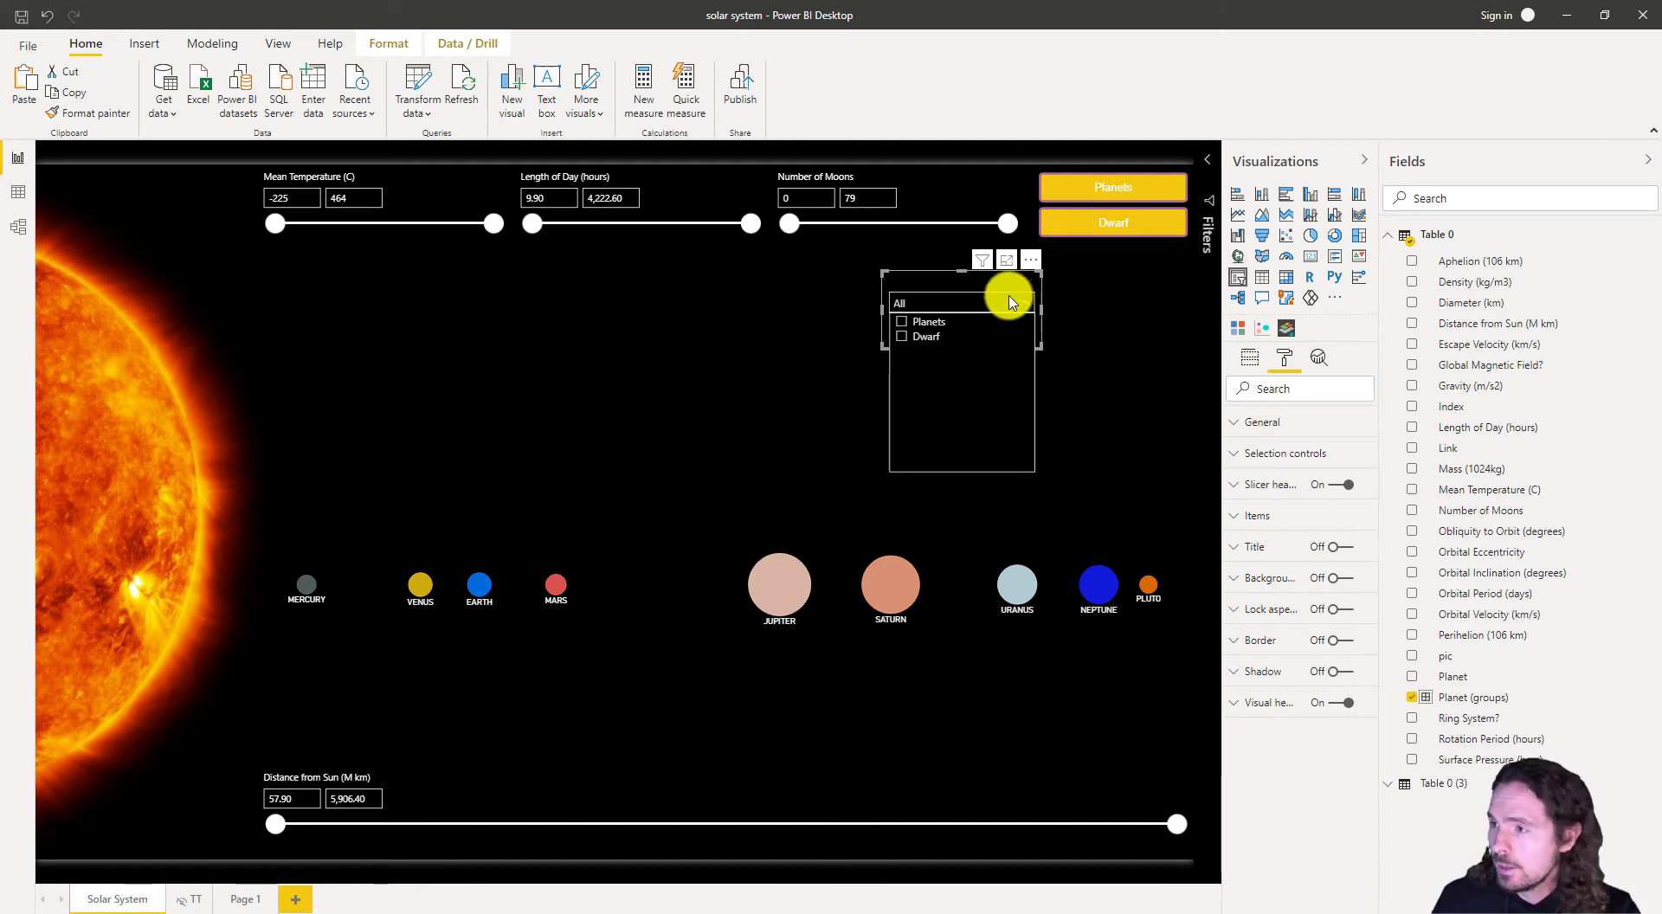
left_click(979, 327)
left_click(1028, 284)
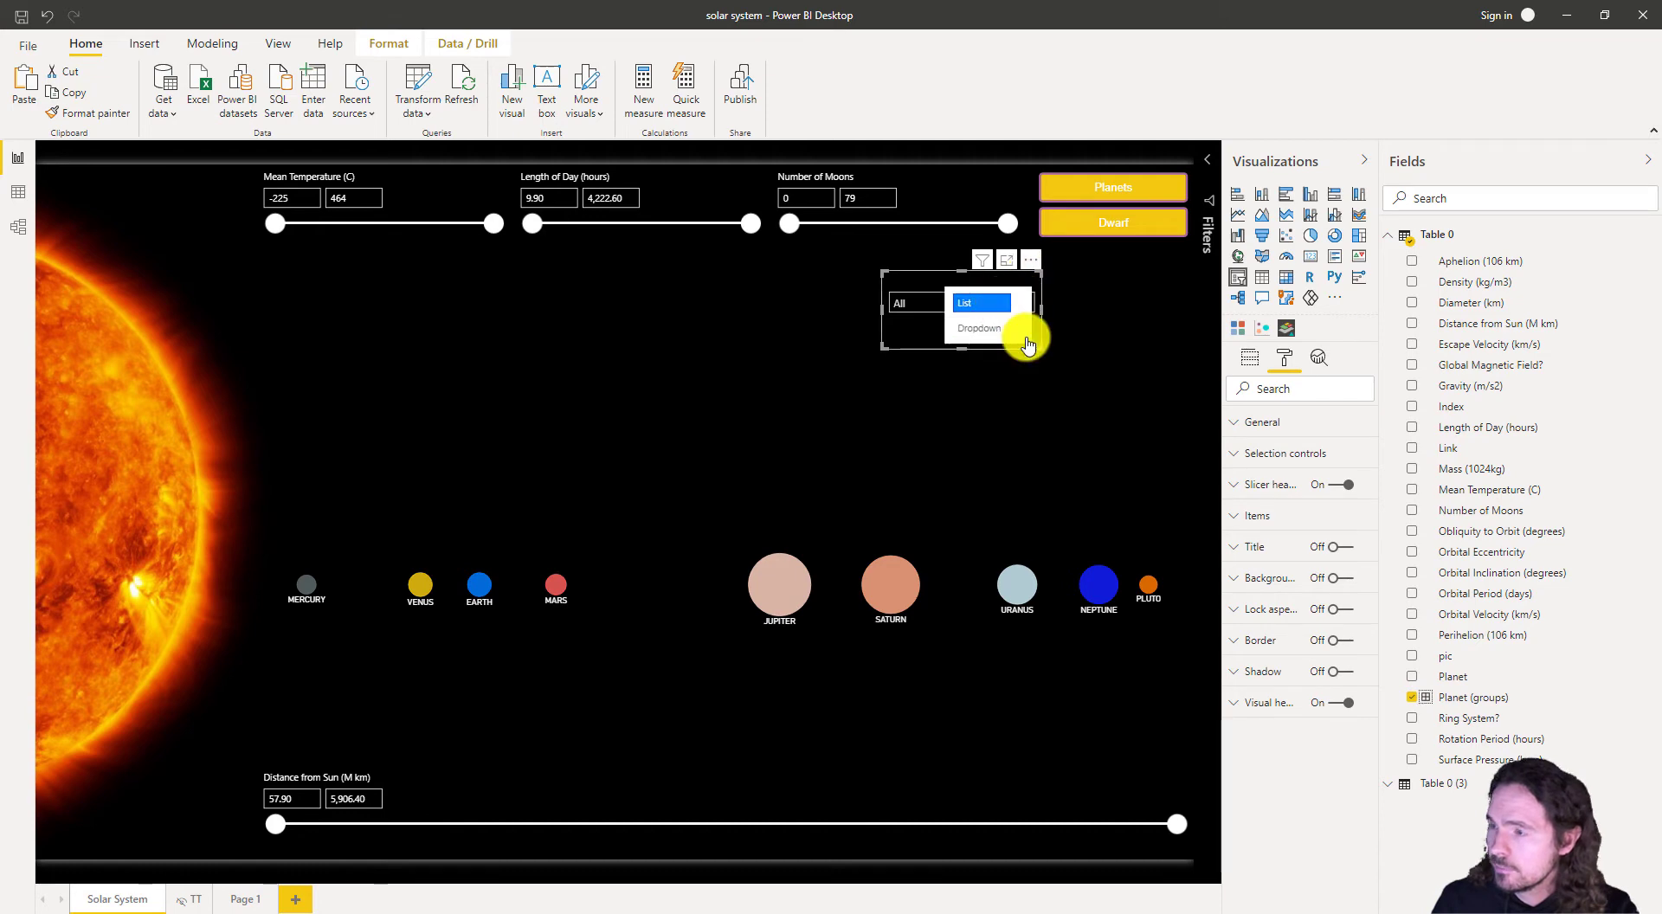
left_click(995, 303)
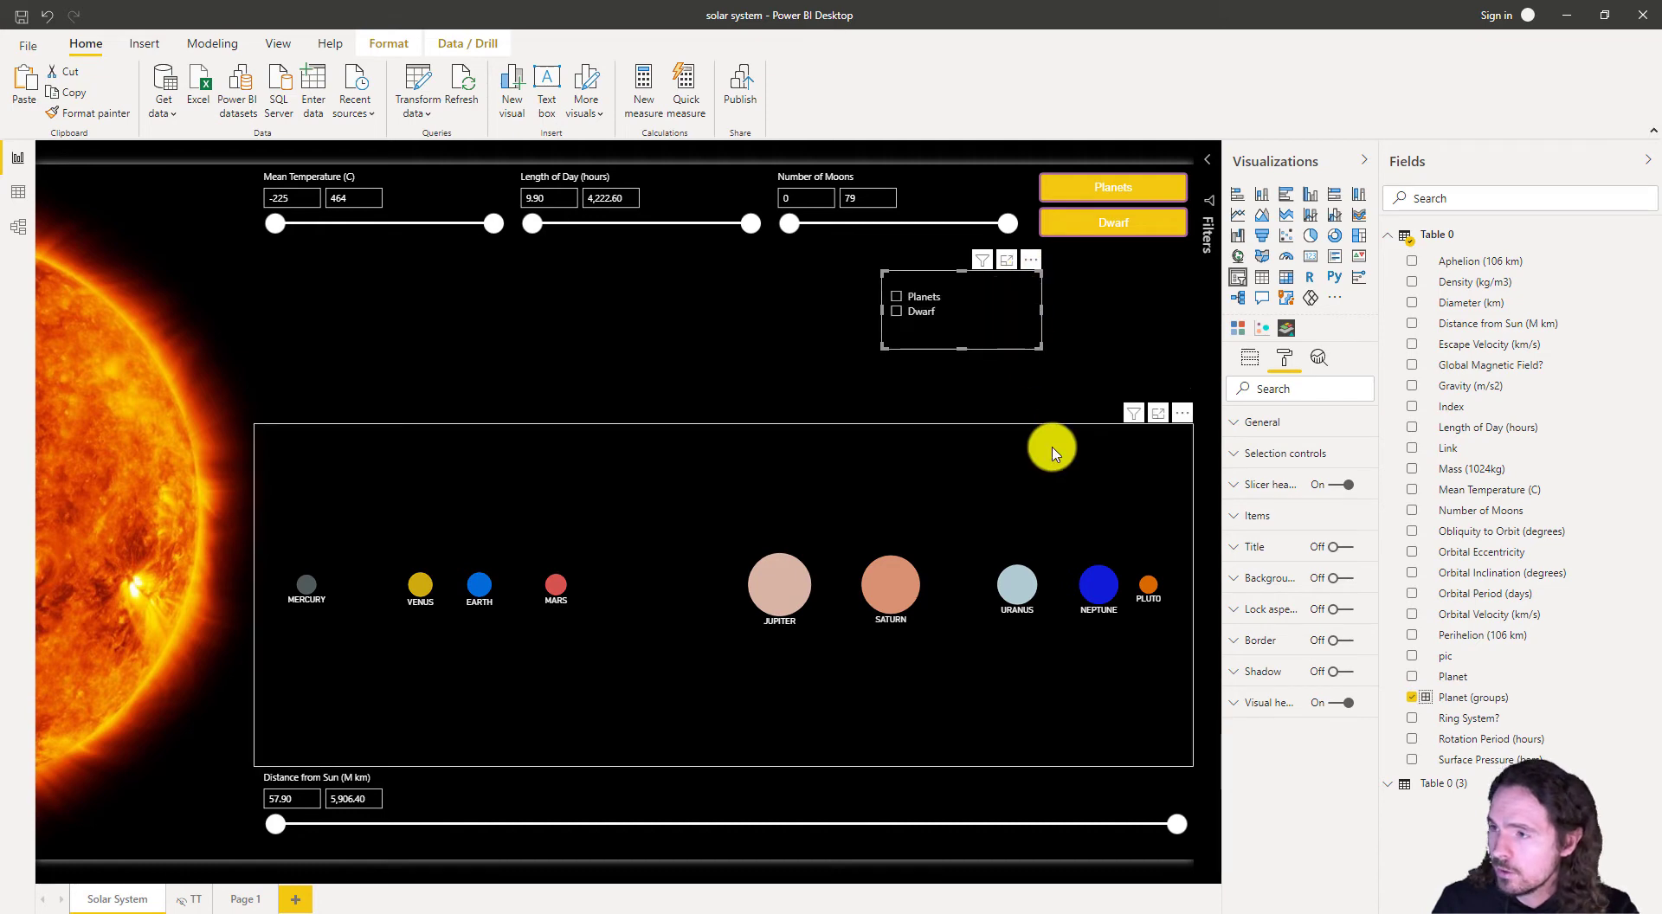
- Set the slicer orientation to Horizontal, keep Responsive on, and resize it into a narrow box
left_click(1279, 425)
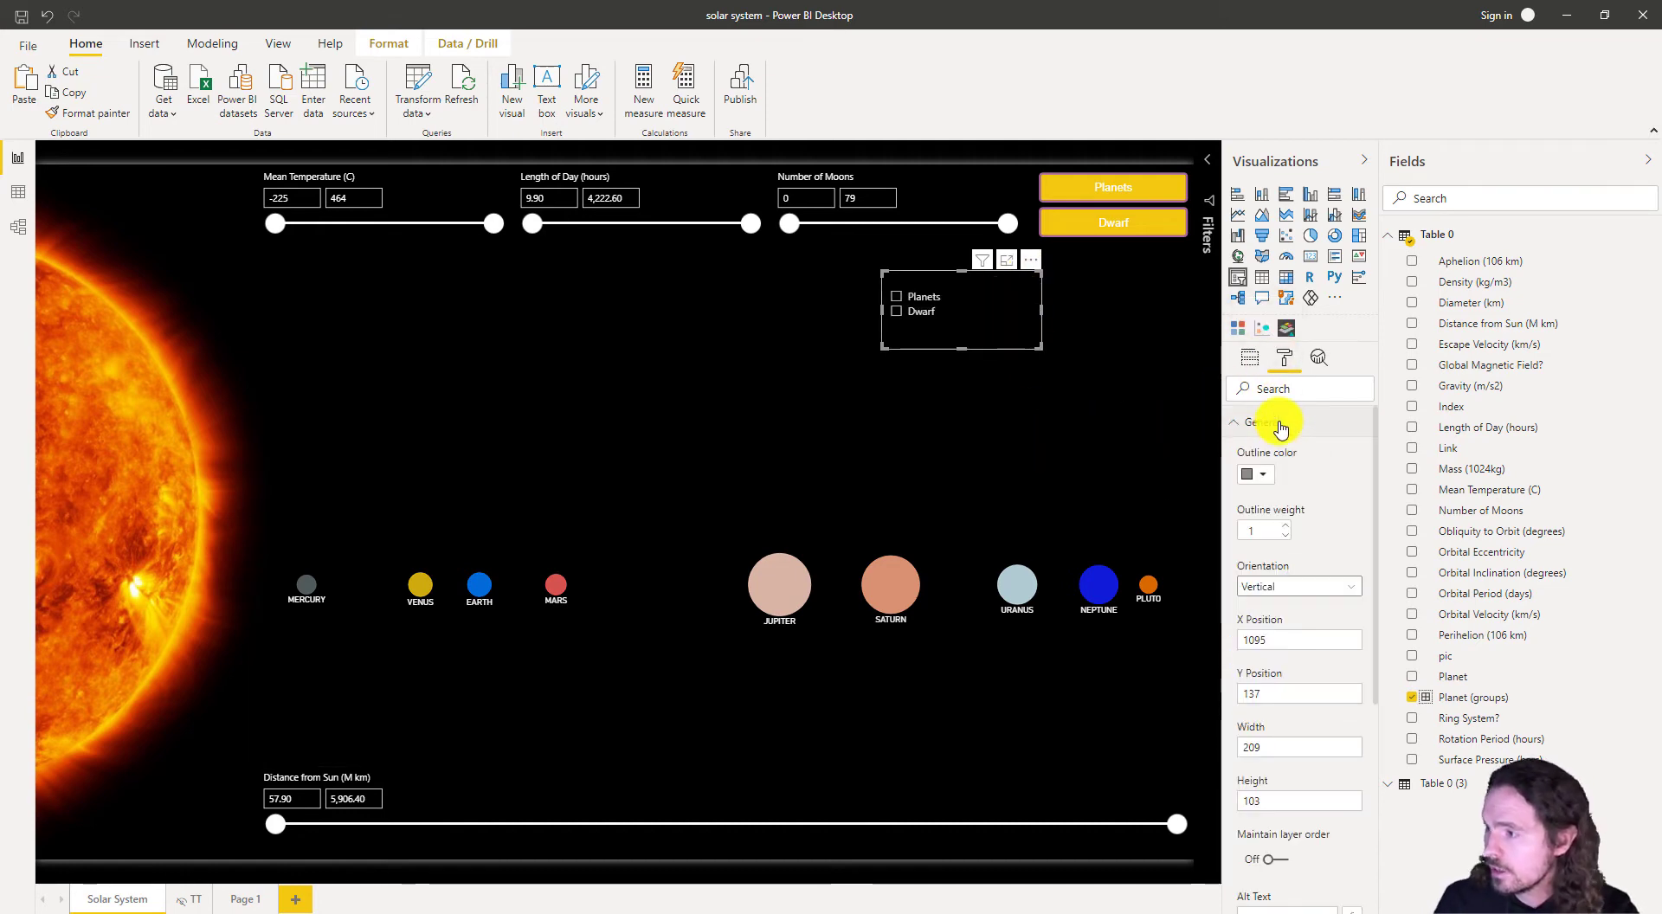
left_click(1287, 586)
left_click(1291, 629)
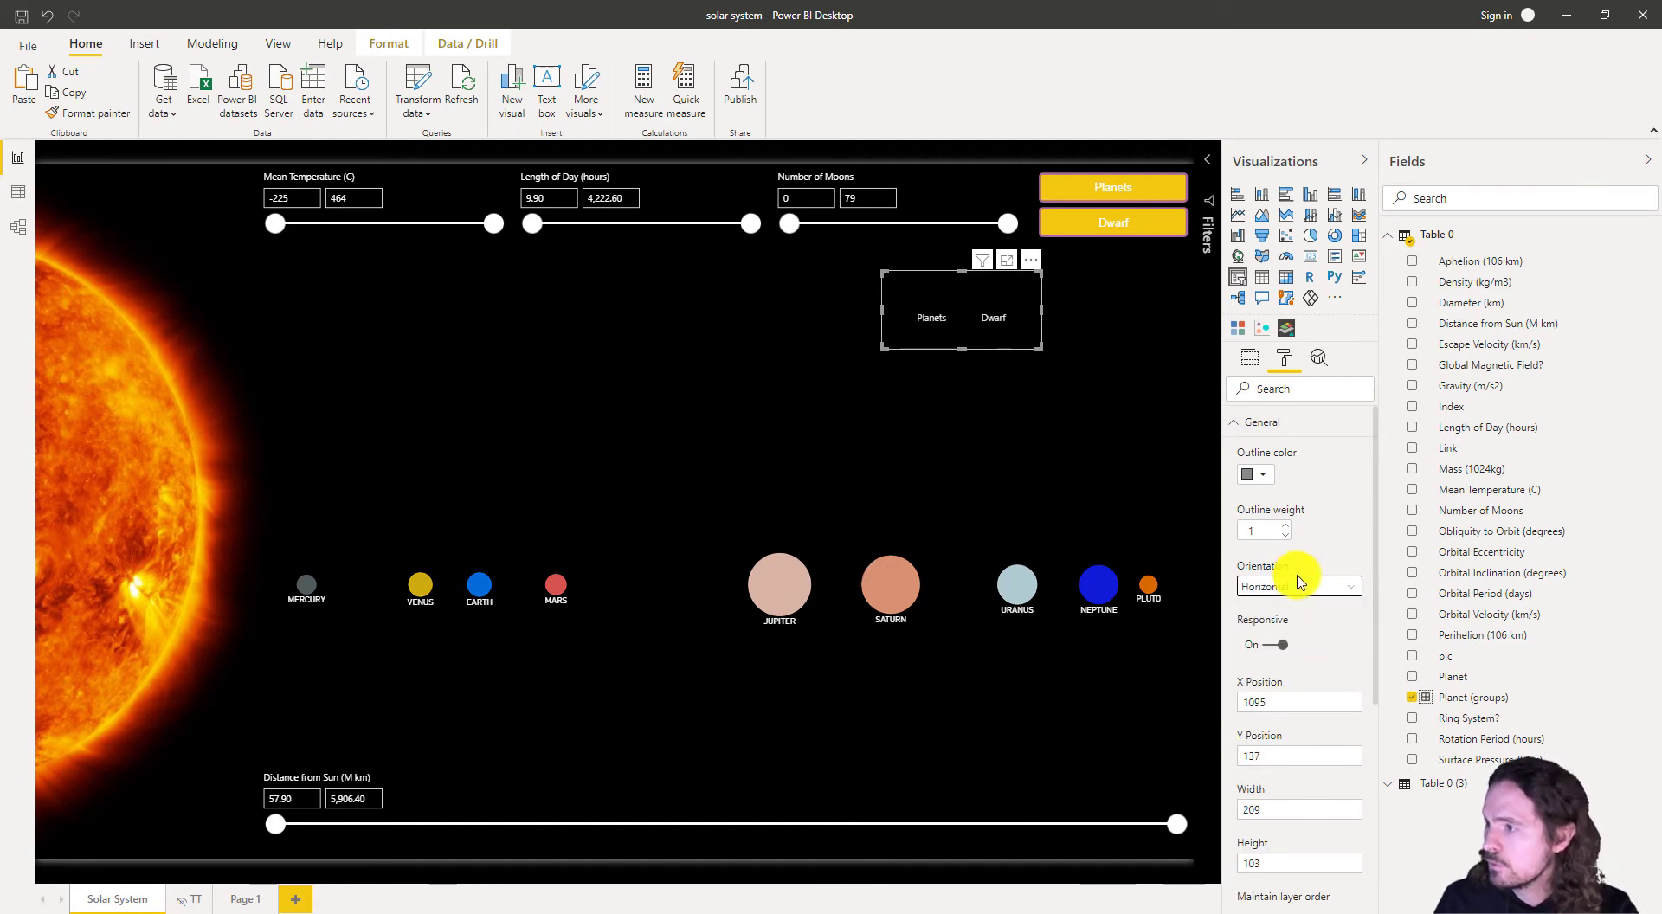
left_click_drag(962, 349, 970, 409)
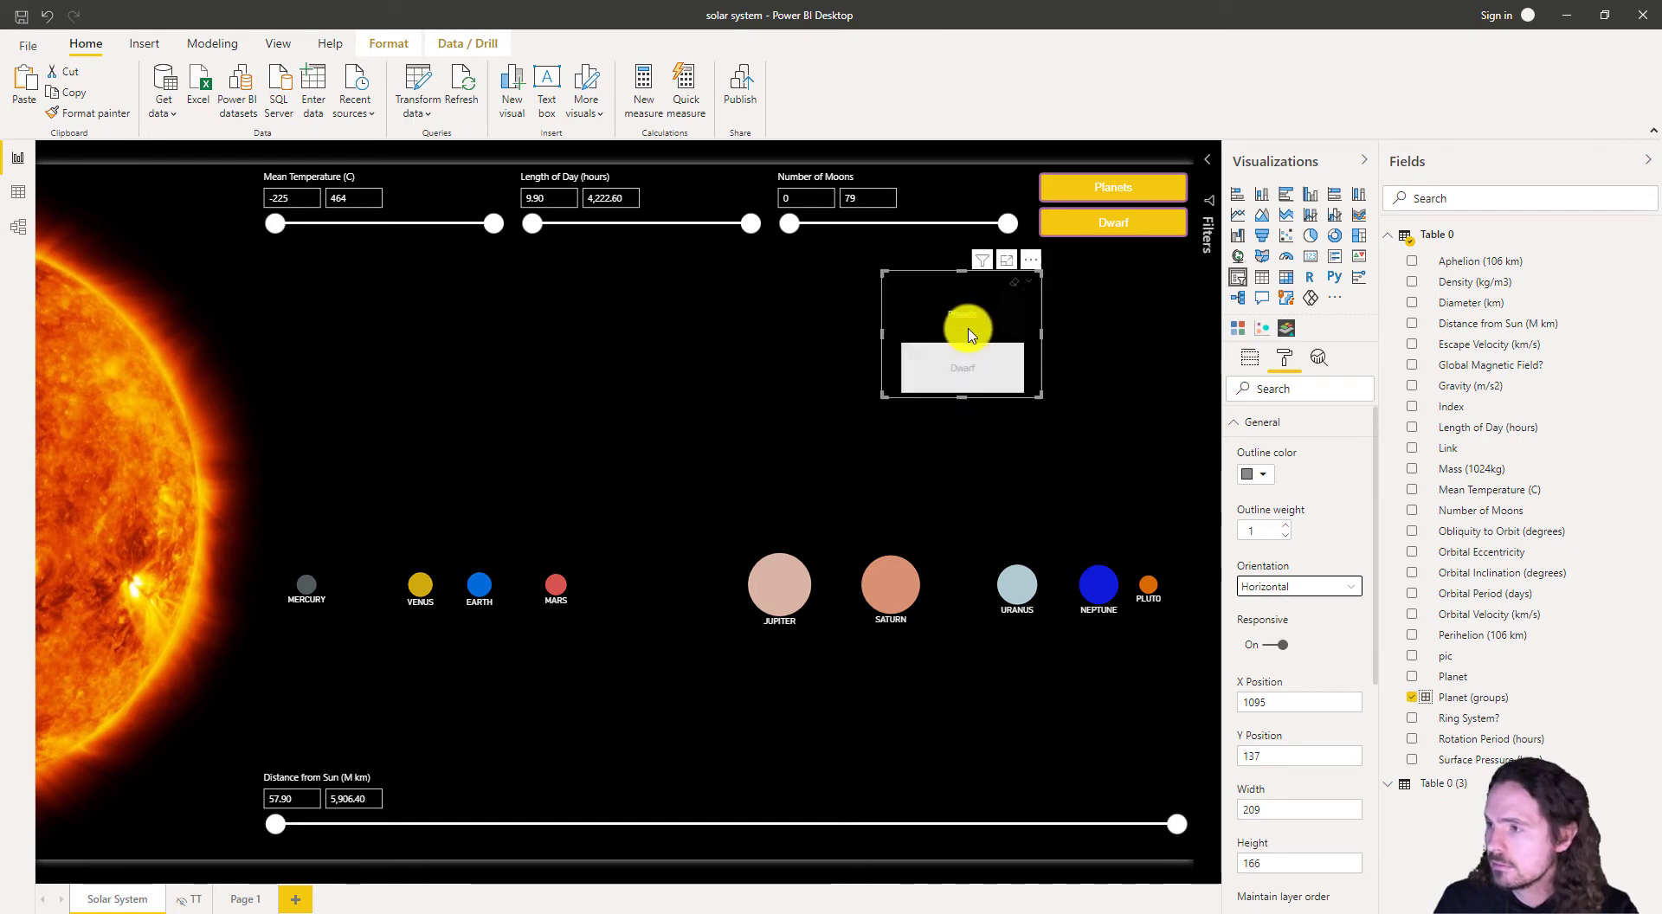
left_click(1280, 647)
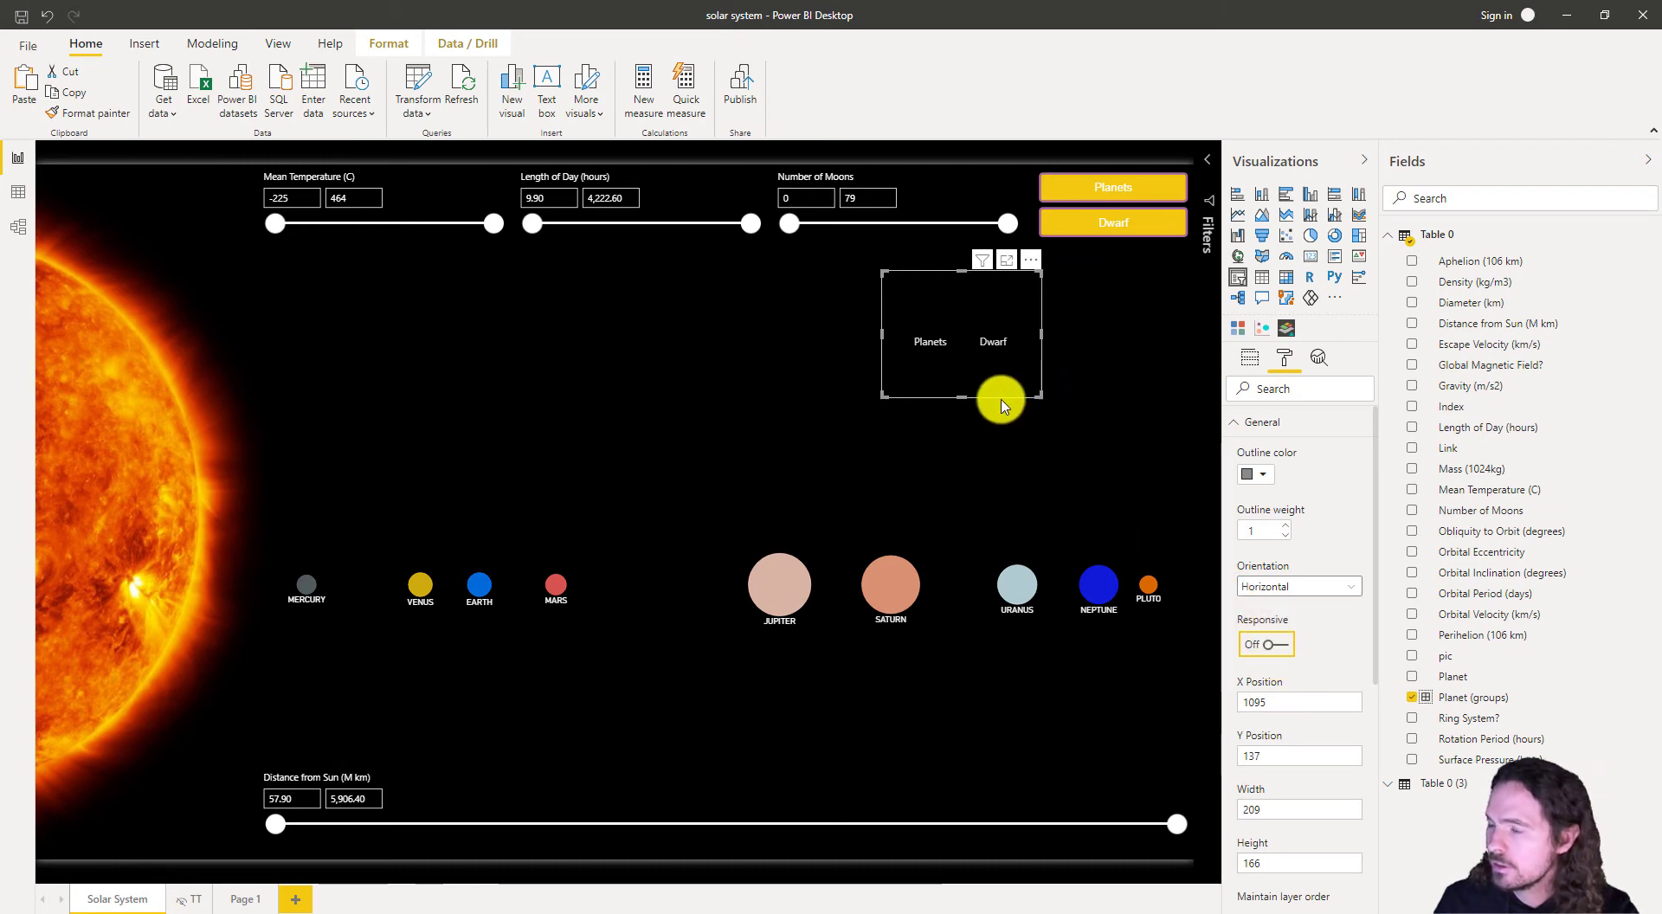
mouse_move(1002, 405)
left_mouse_down()
mouse_move(957, 401)
mouse_move(1050, 393)
mouse_move(886, 420)
mouse_move(985, 399)
left_mouse_up()
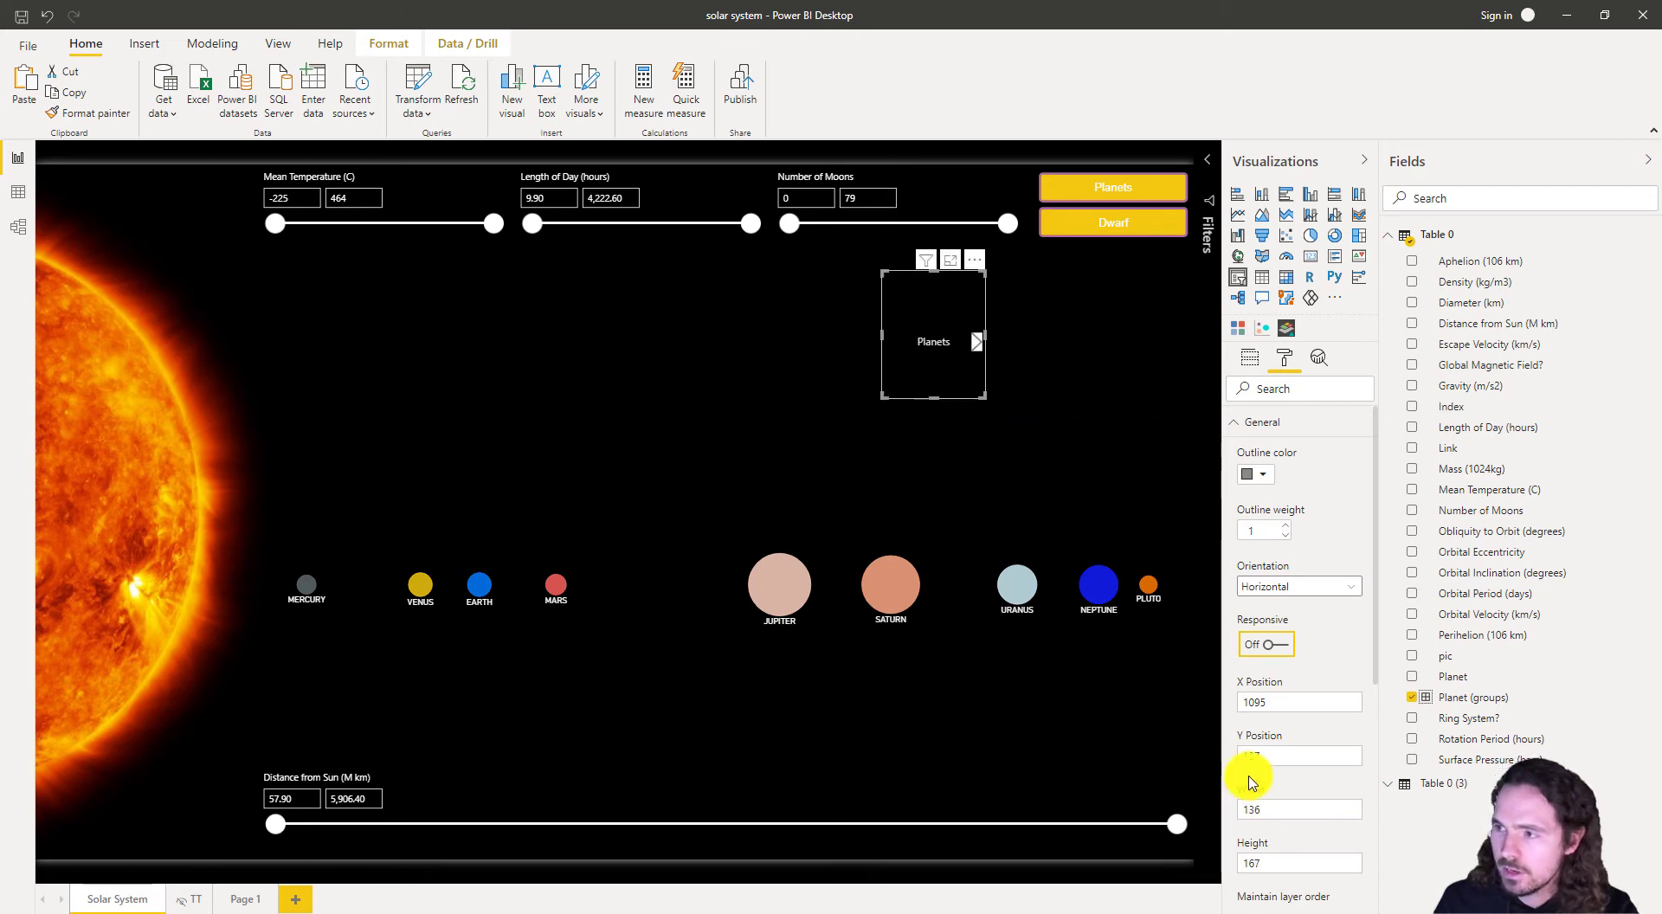
left_click(1269, 648)
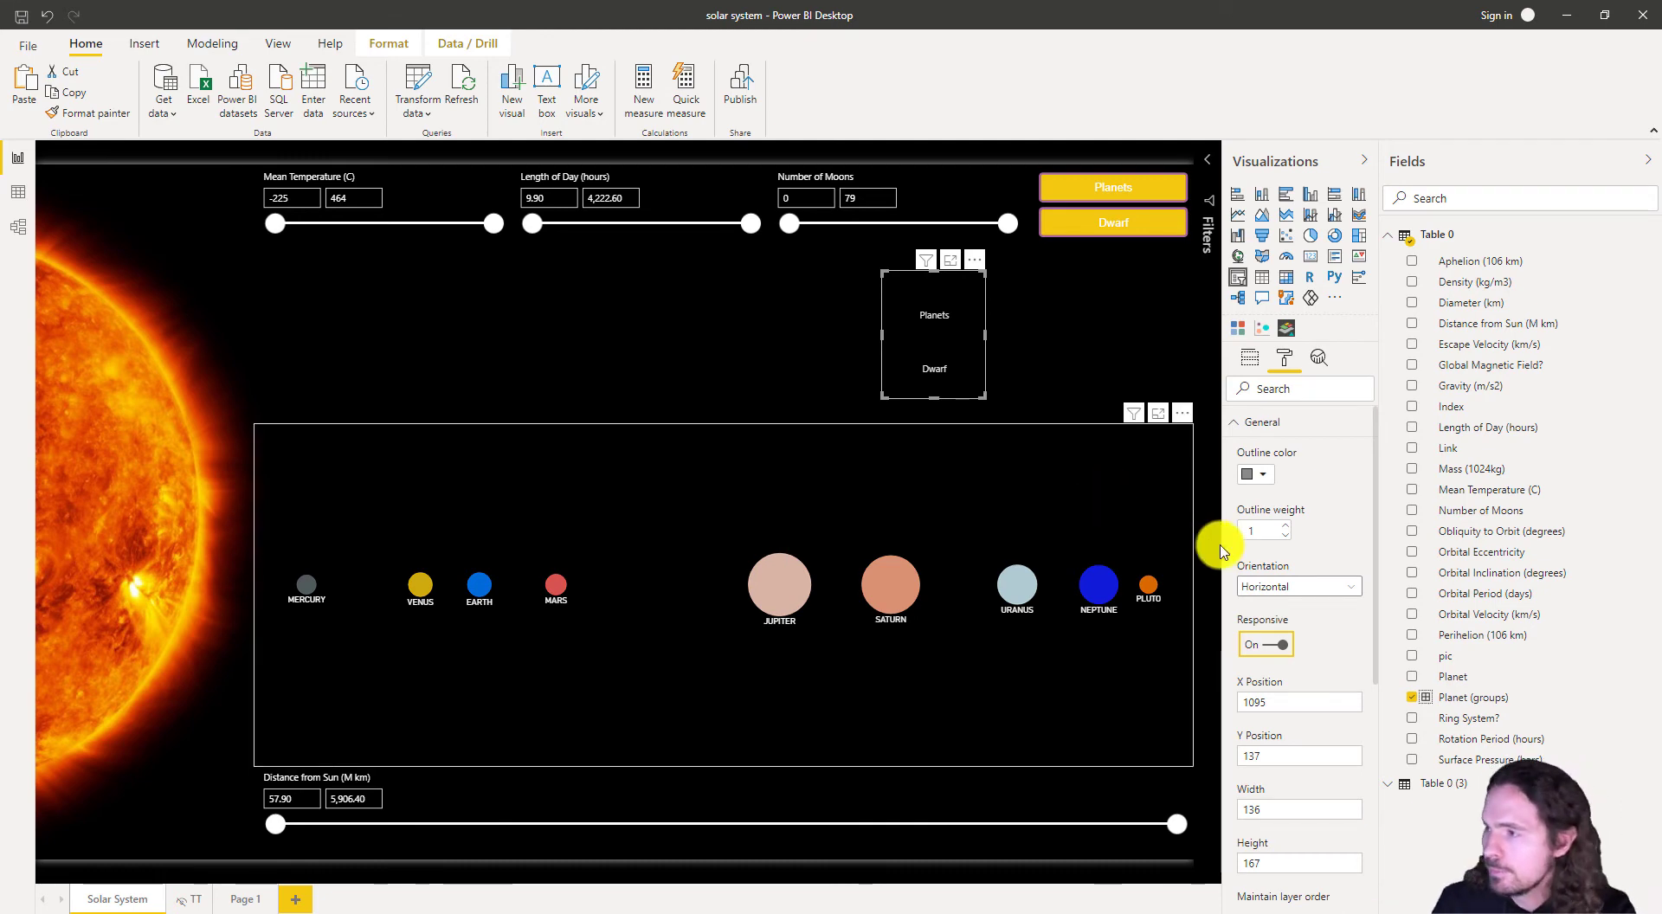
left_click(1255, 422)
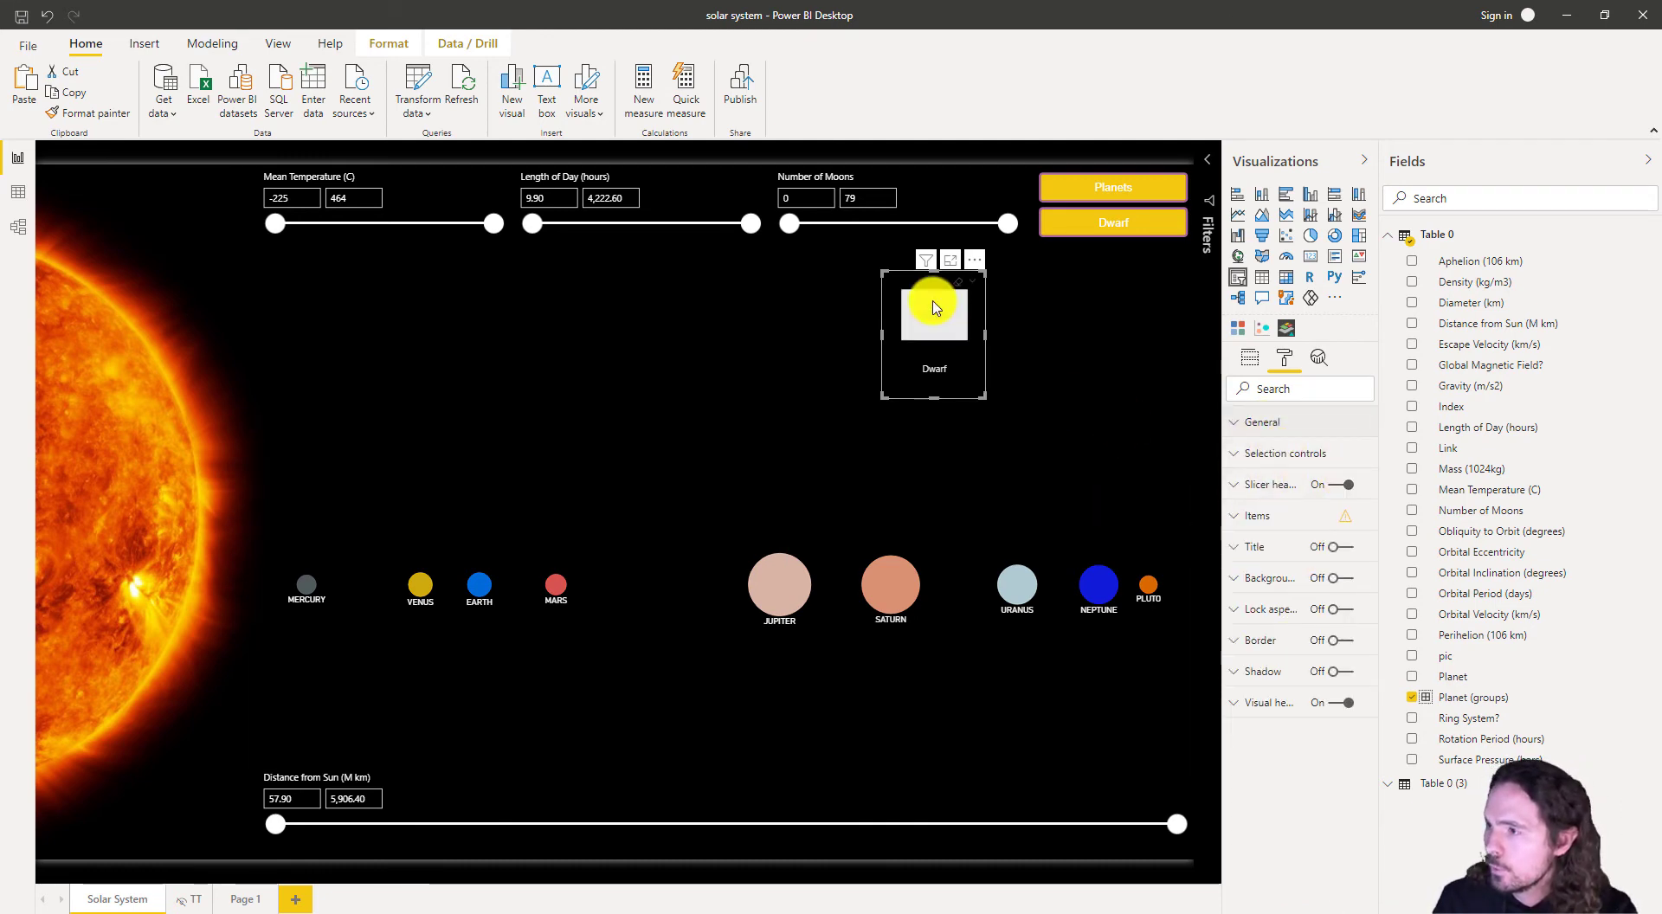
left_click(1282, 454)
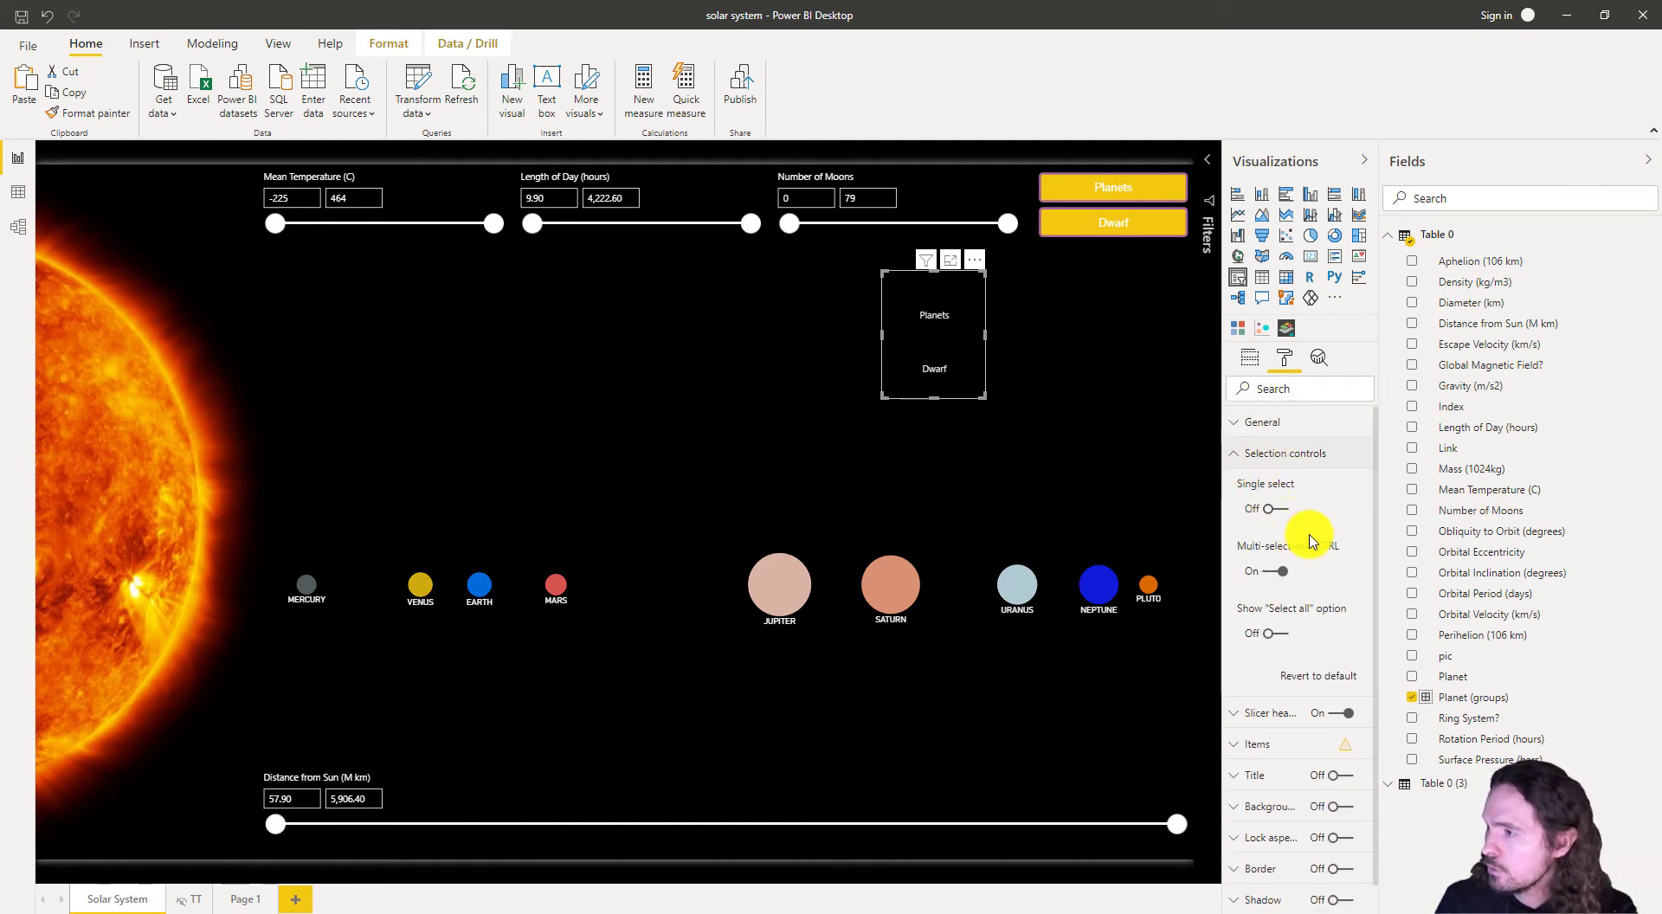
left_click(1266, 465)
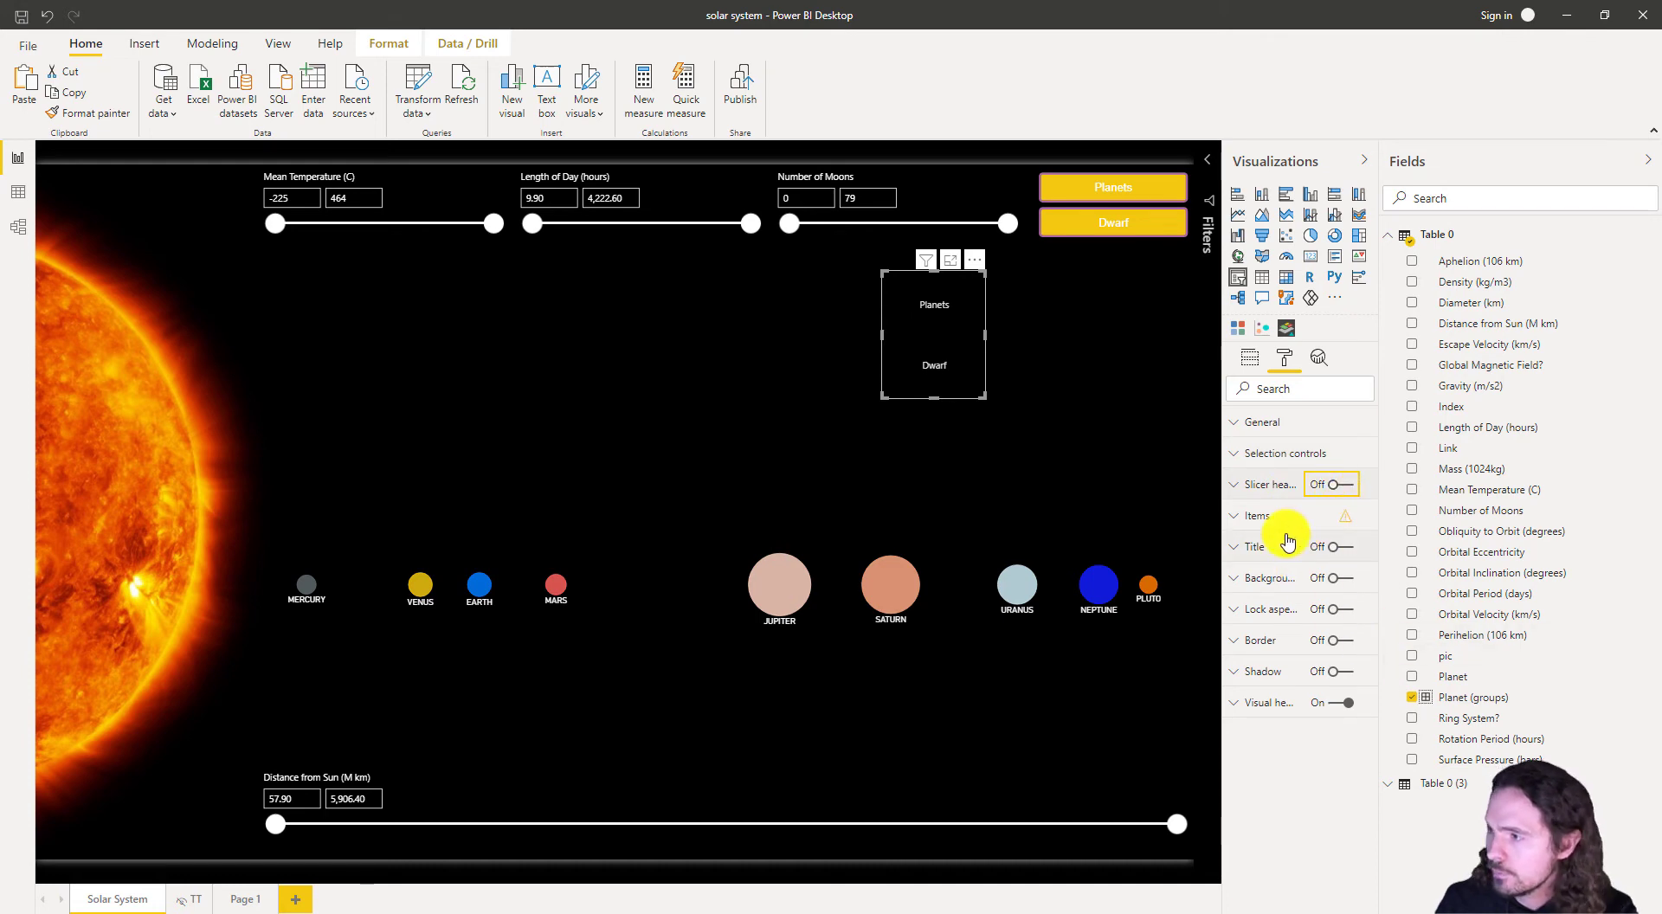
- Give the slicer tiles a teal background and select the Planets tile to filter the report
left_click(1250, 517)
left_click(1262, 625)
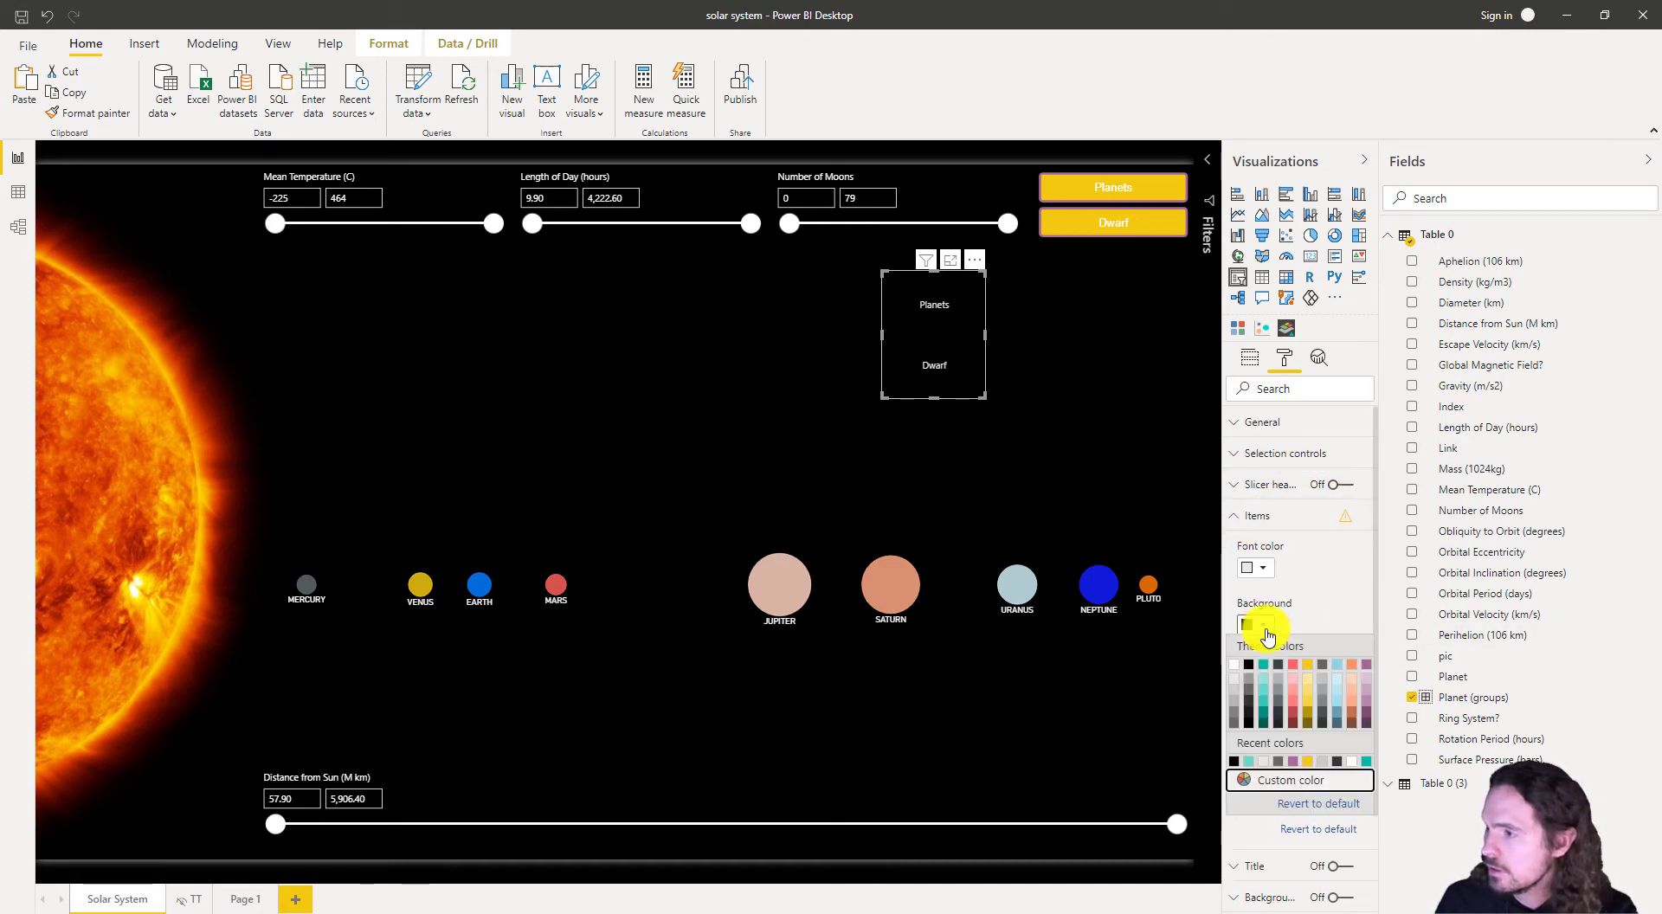
left_click(1265, 667)
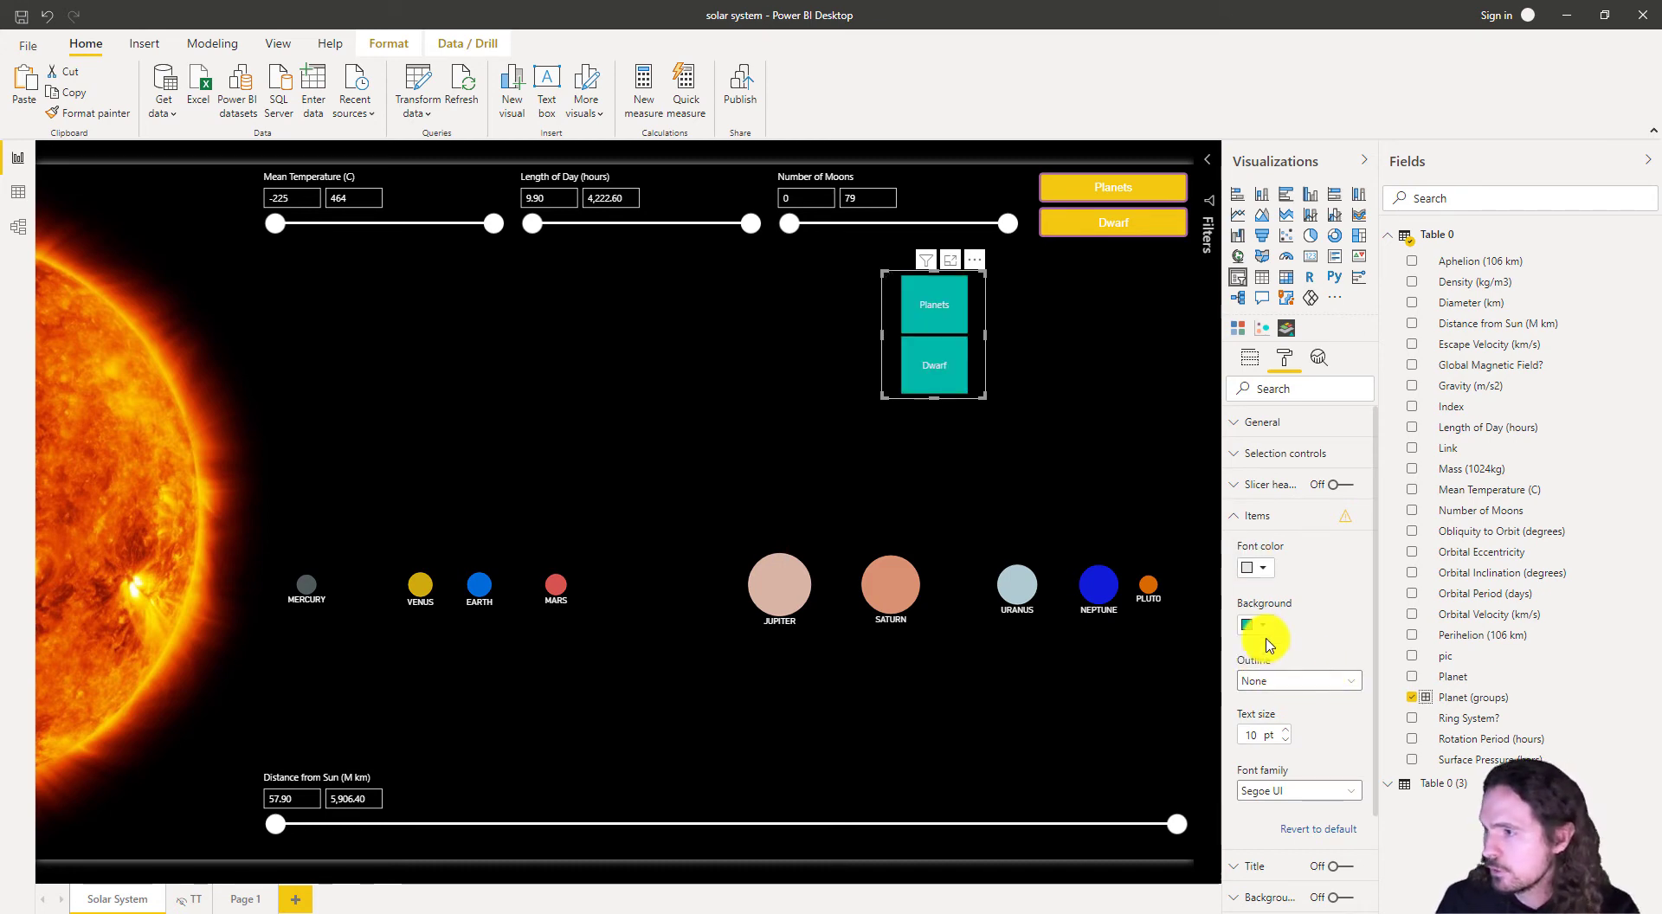
left_click(945, 334)
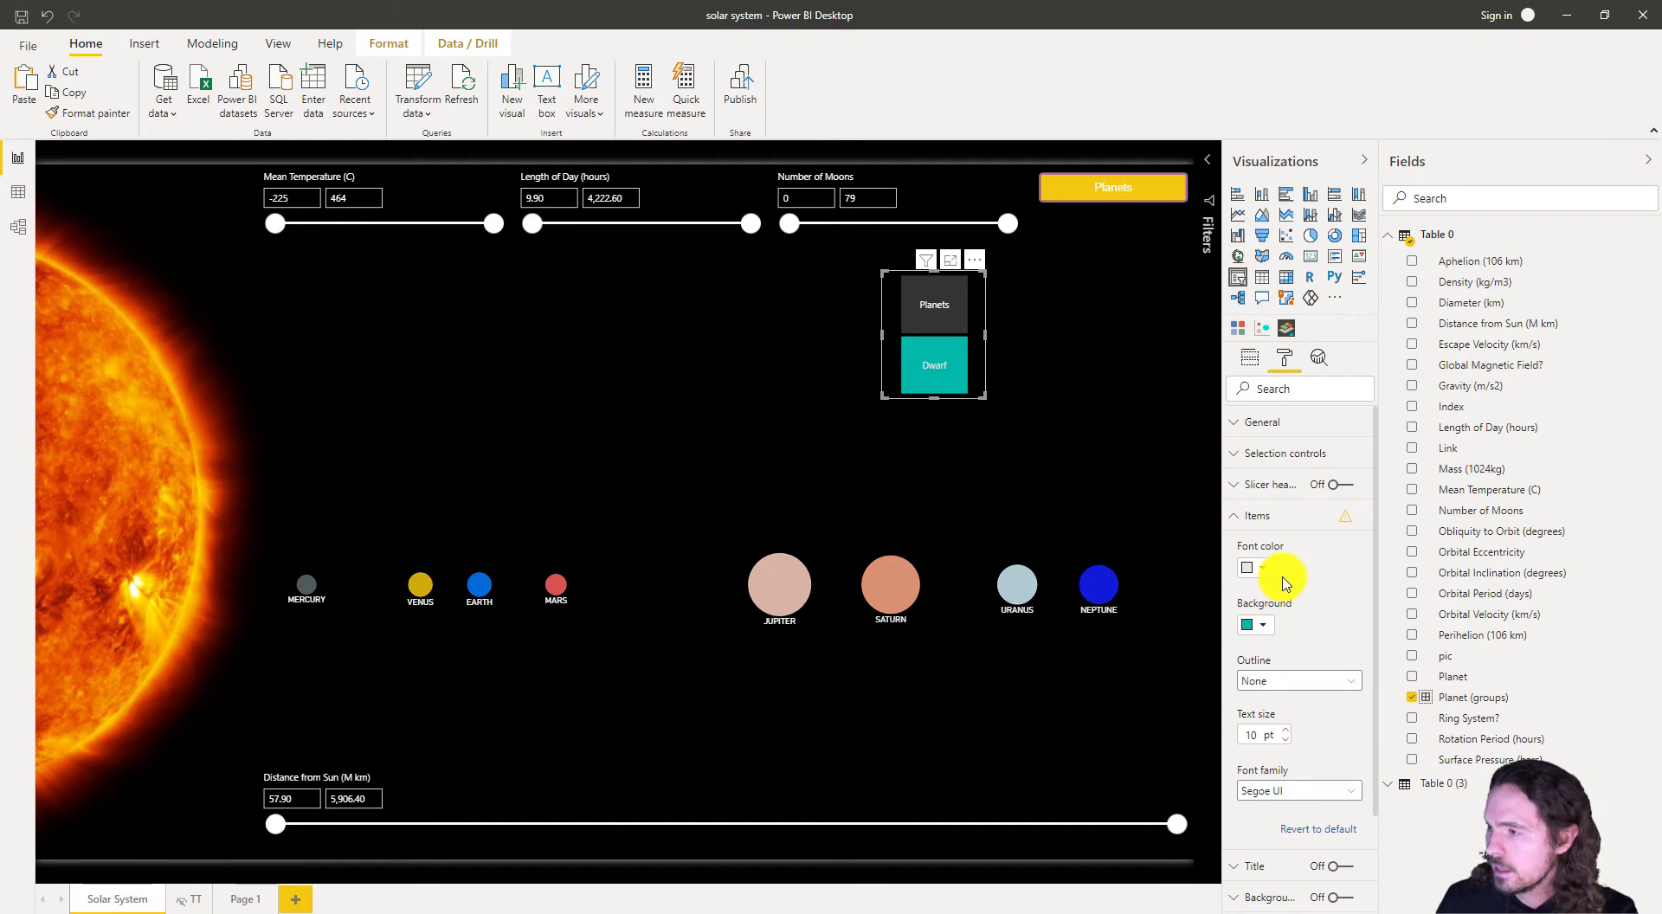
scroll(1306, 631, "down", 3)
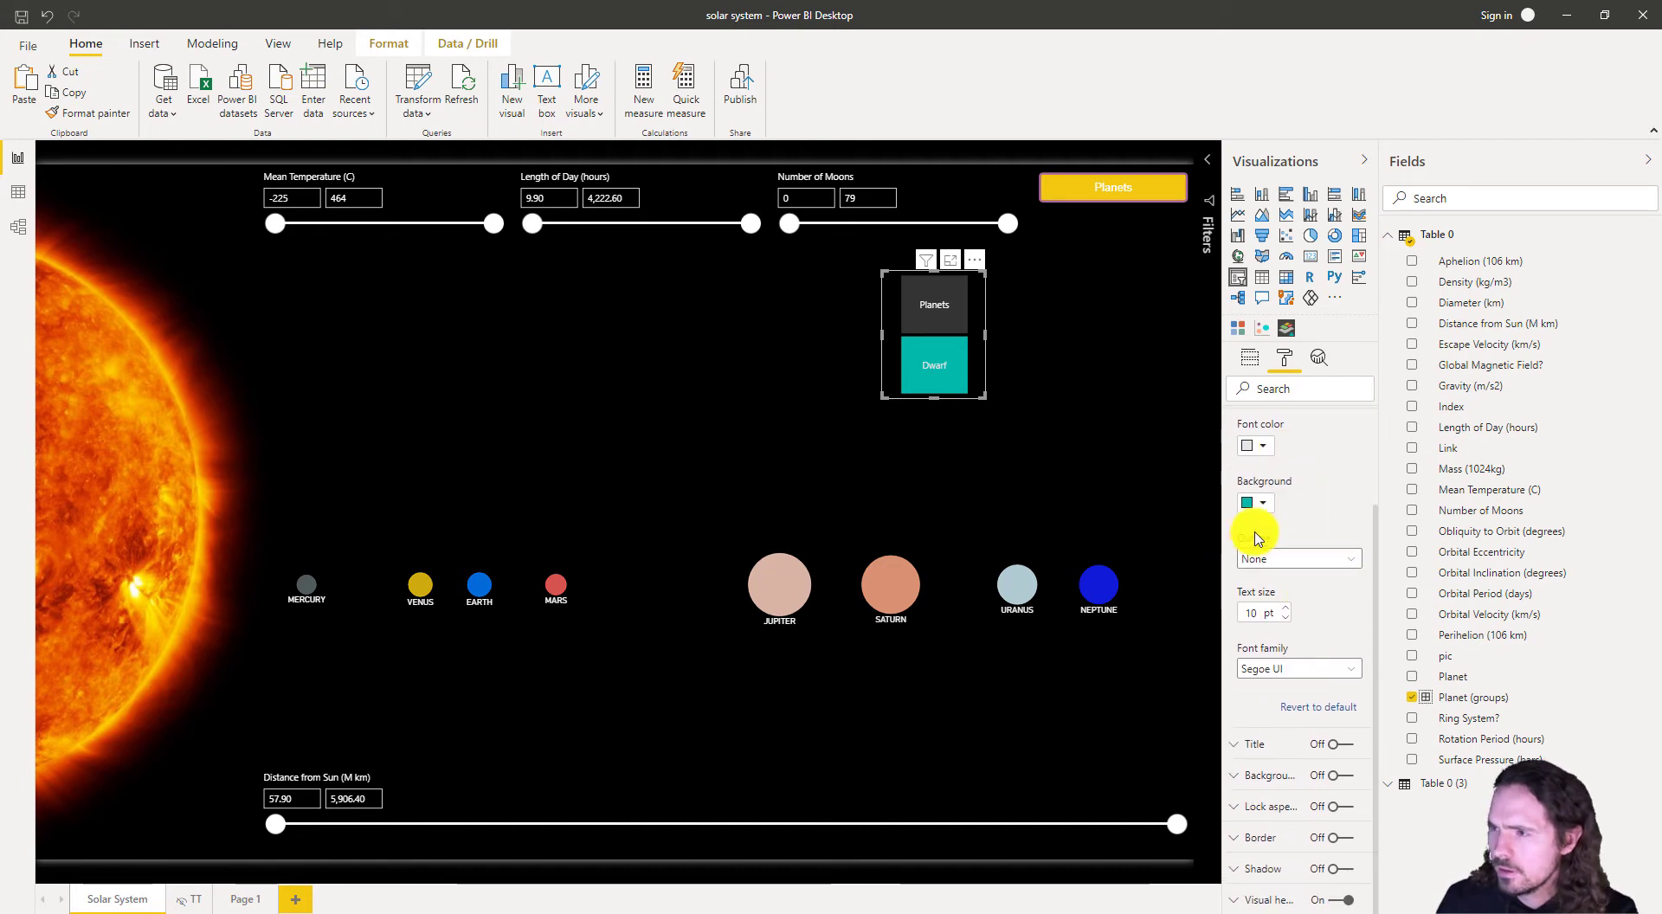
scroll(1259, 502, "up", 2)
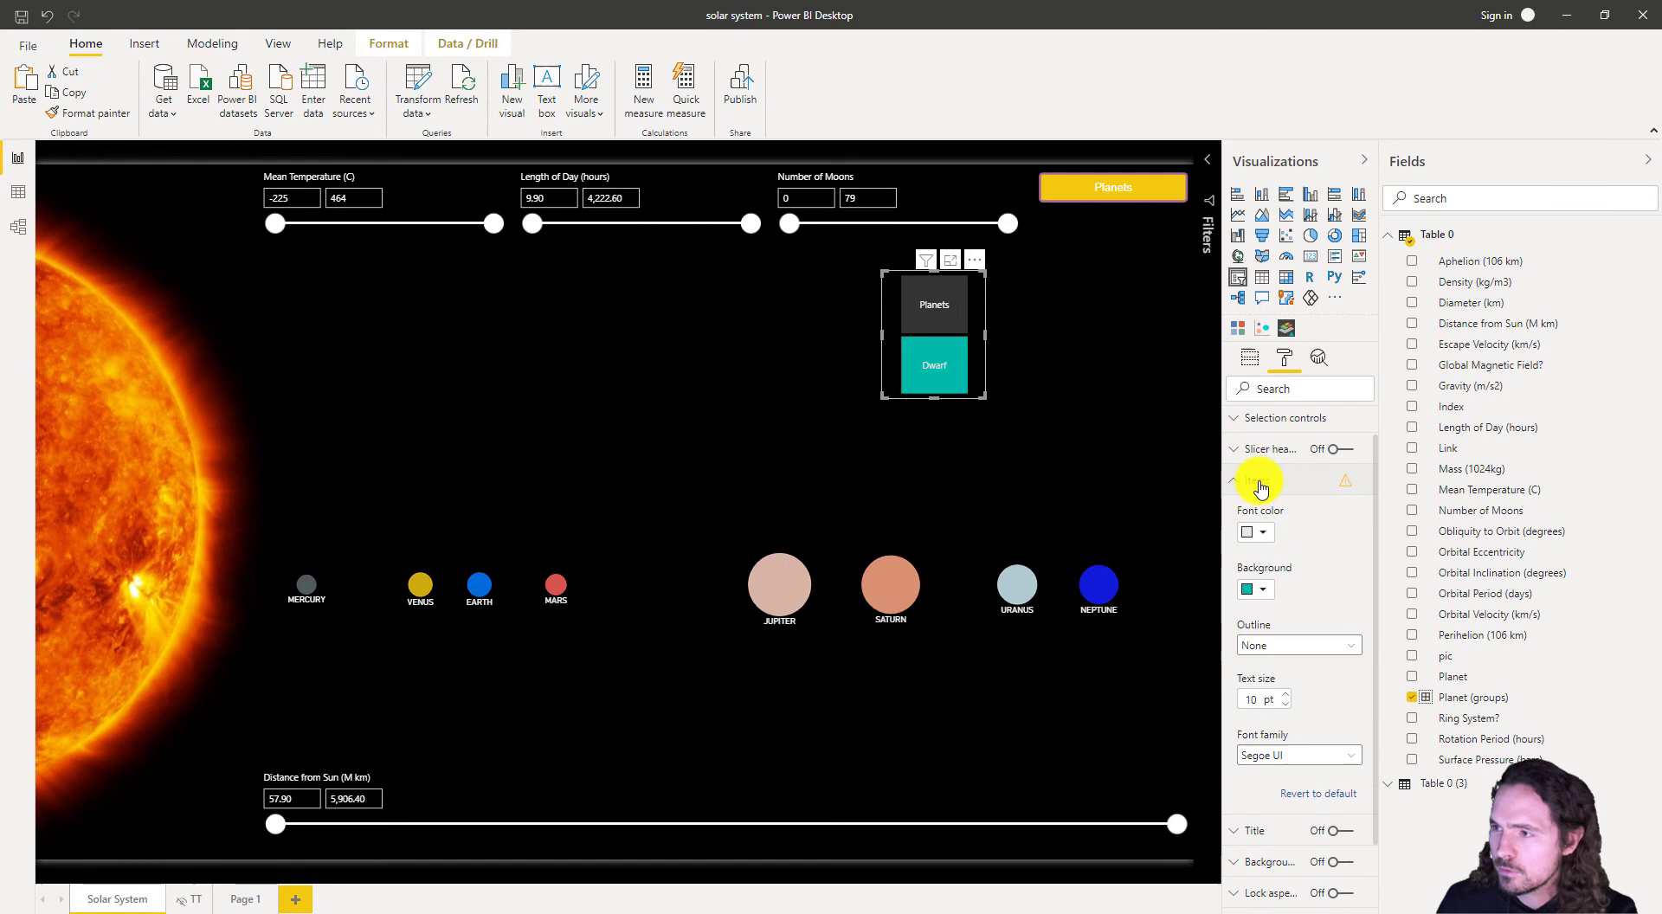
left_click(1259, 484)
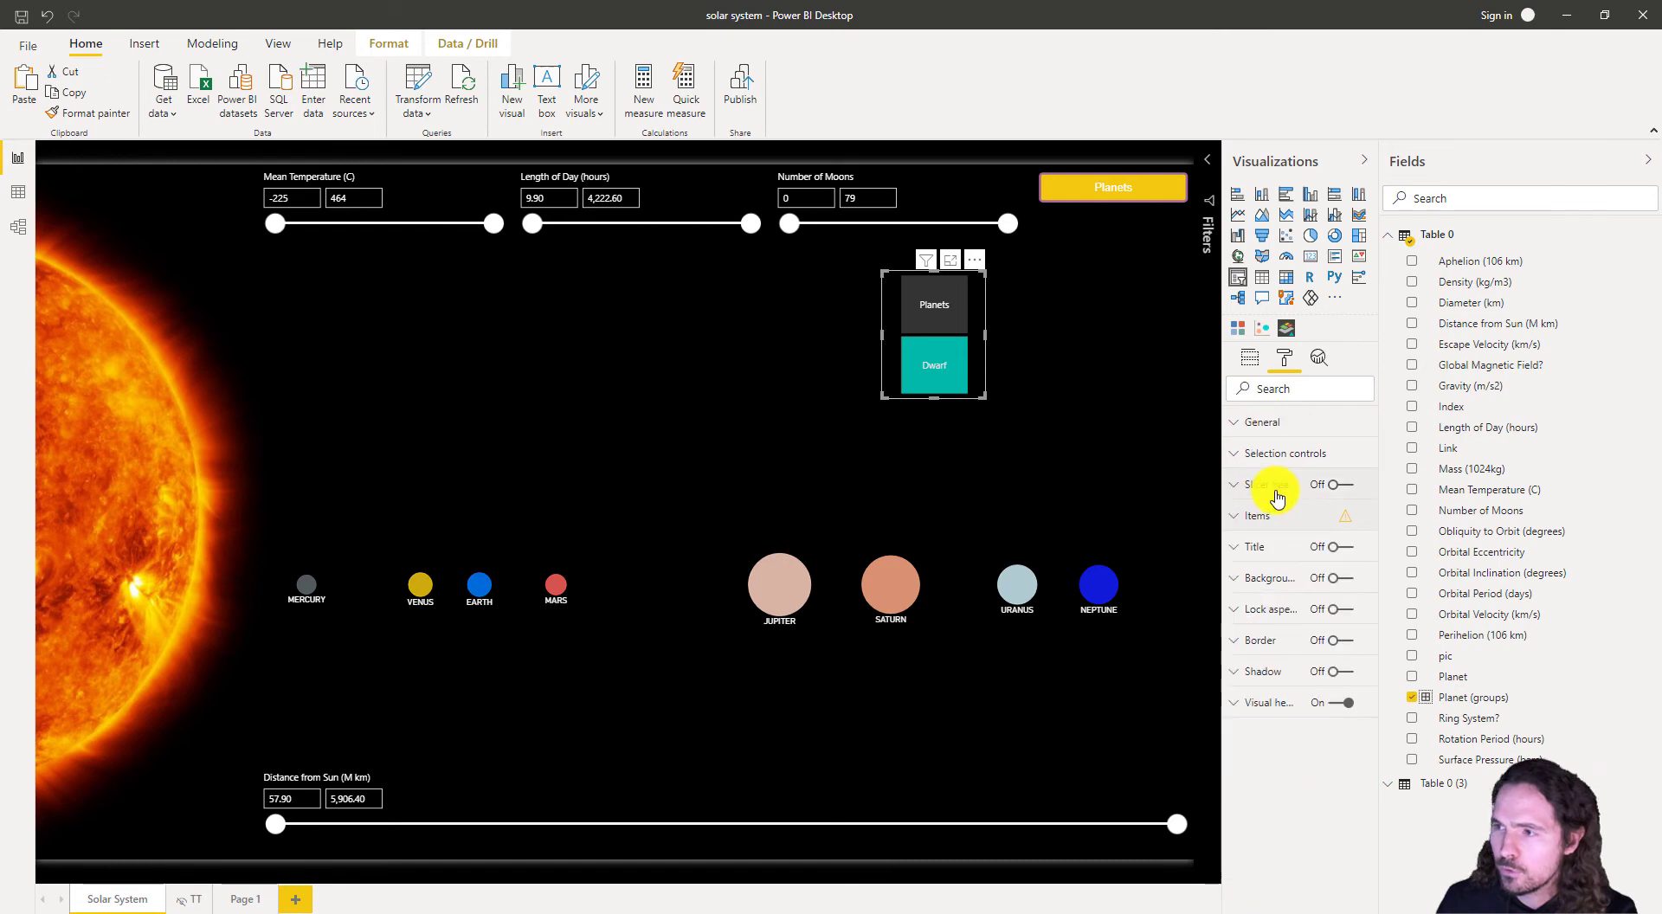
- Set the top-right Planets chiclet slicer's chiclet width to 120
left_click(1187, 217)
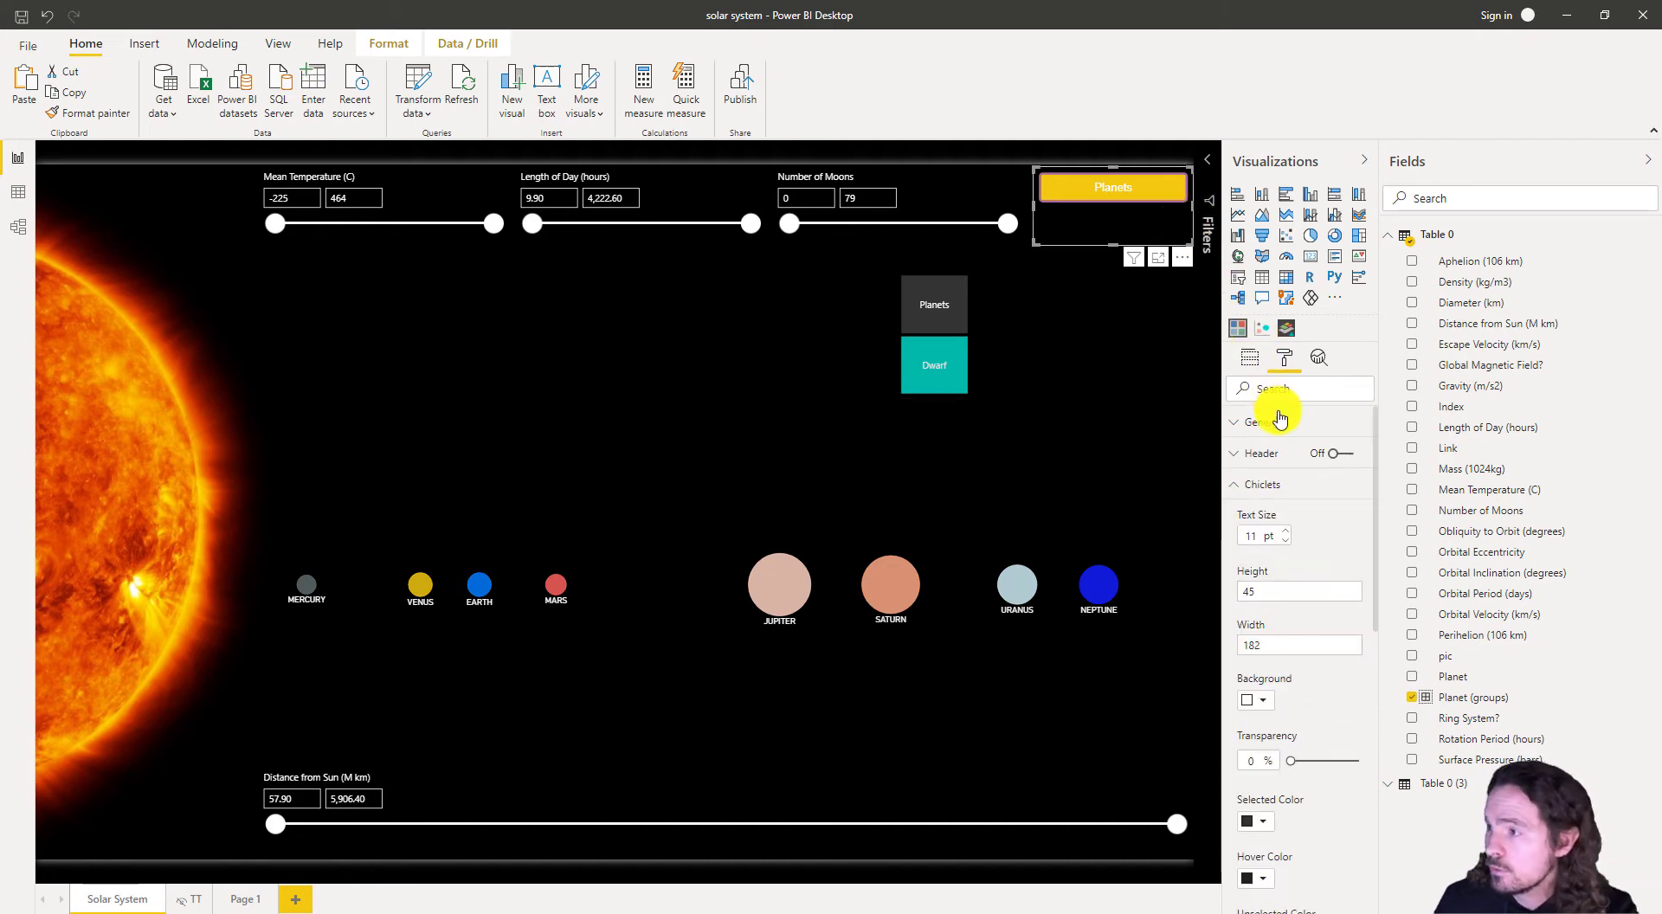
left_click(1271, 645)
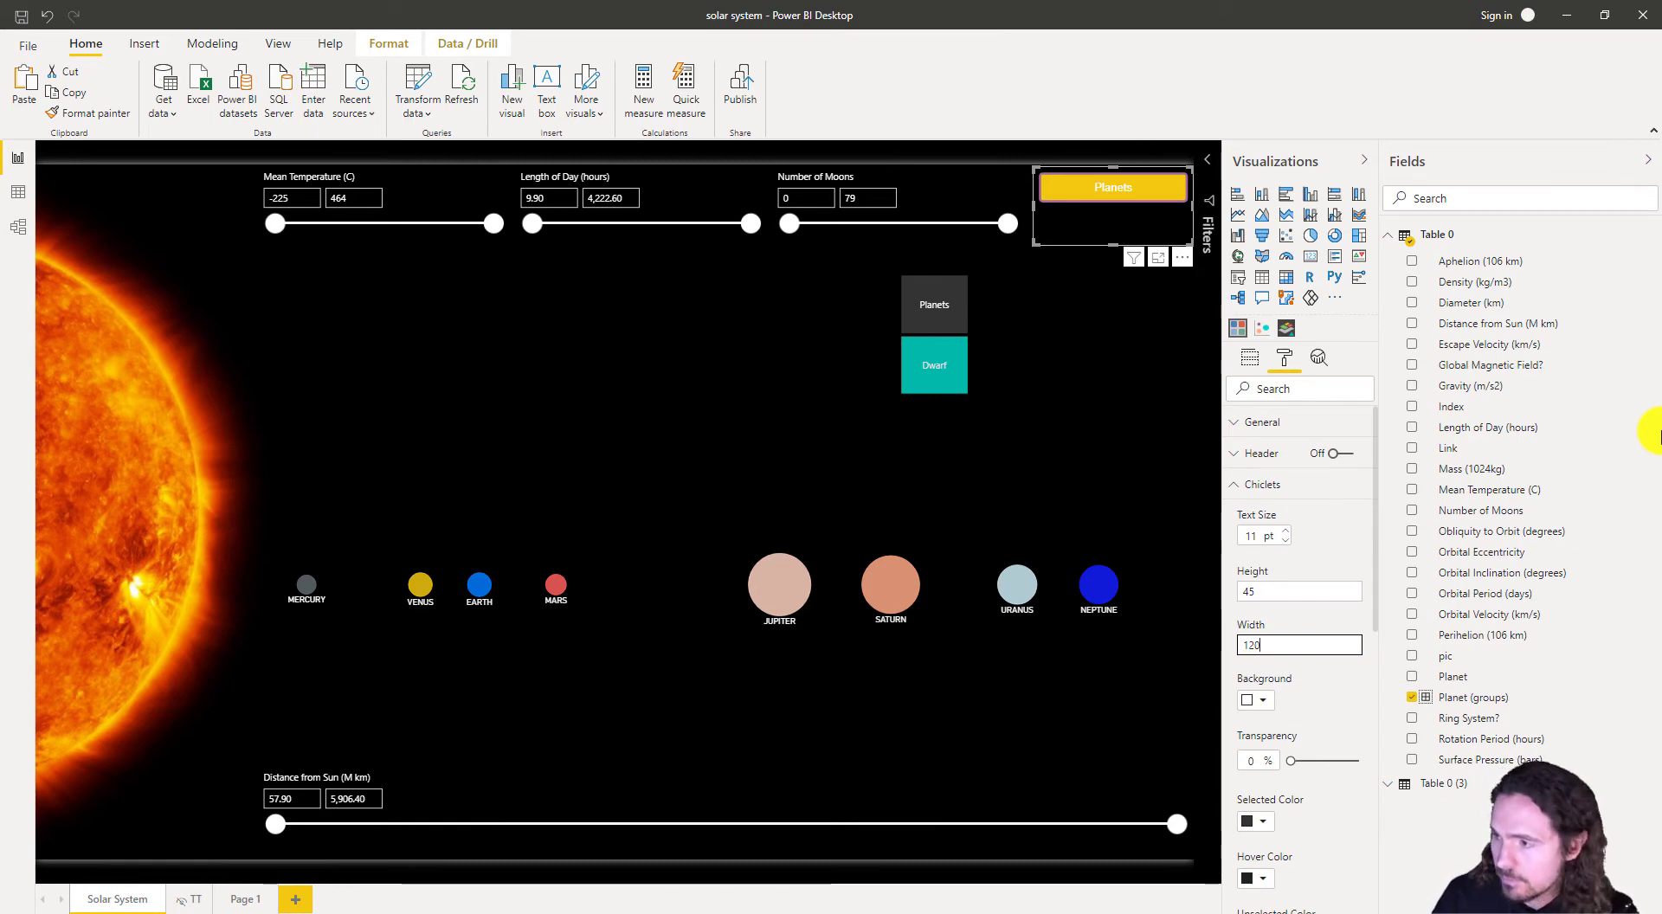
key("Return")
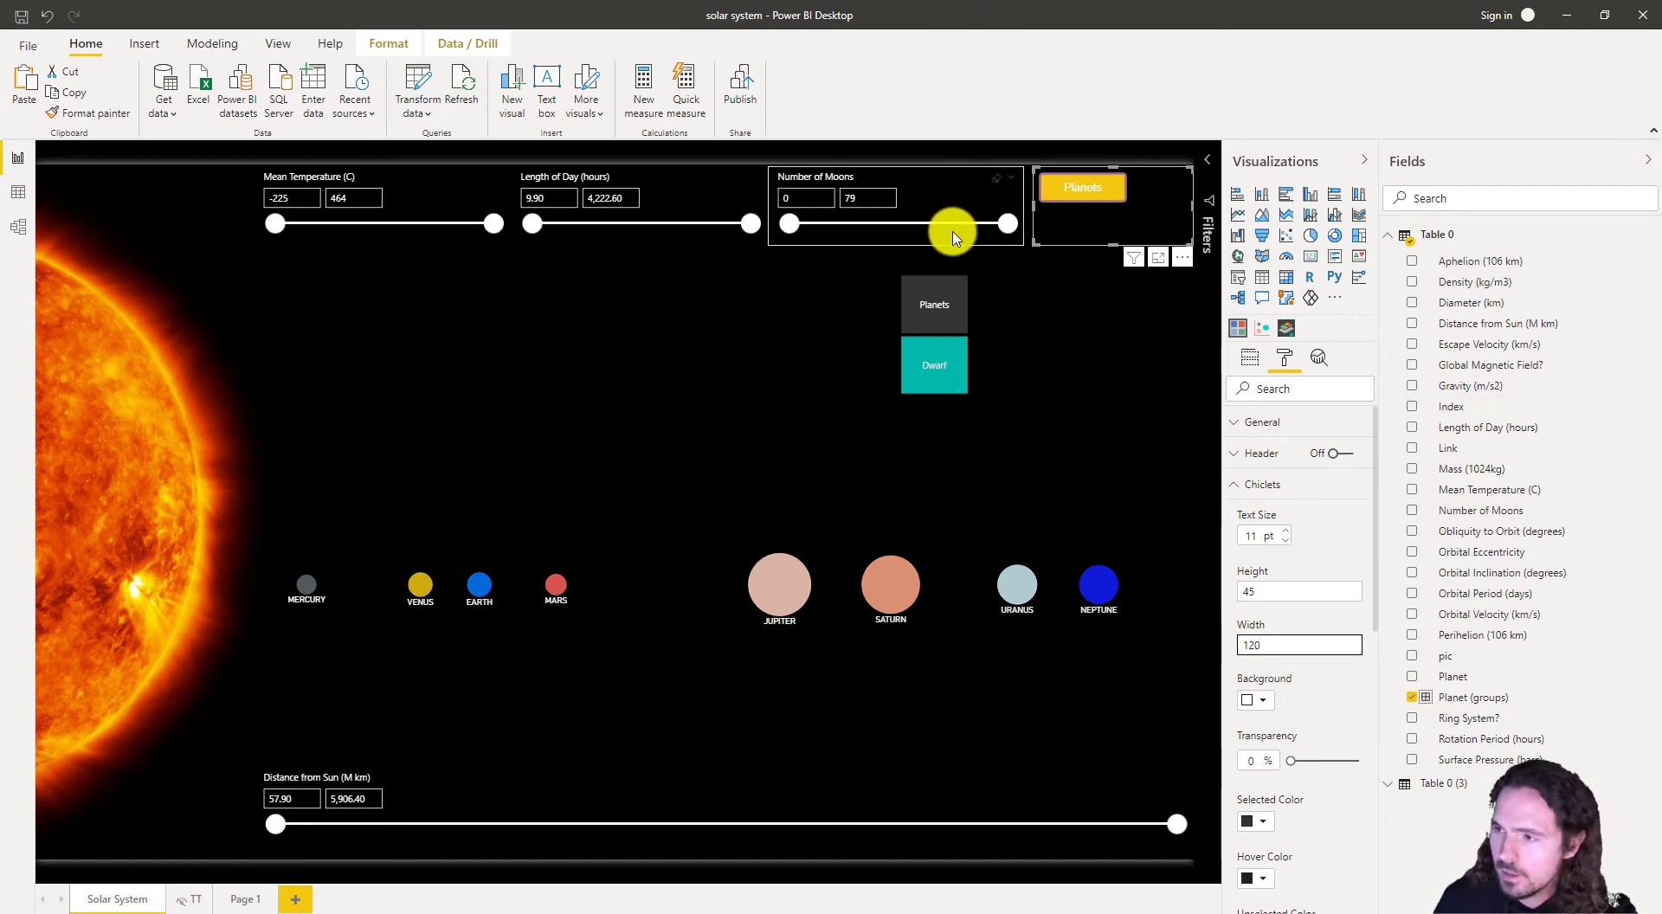
left_click(984, 320)
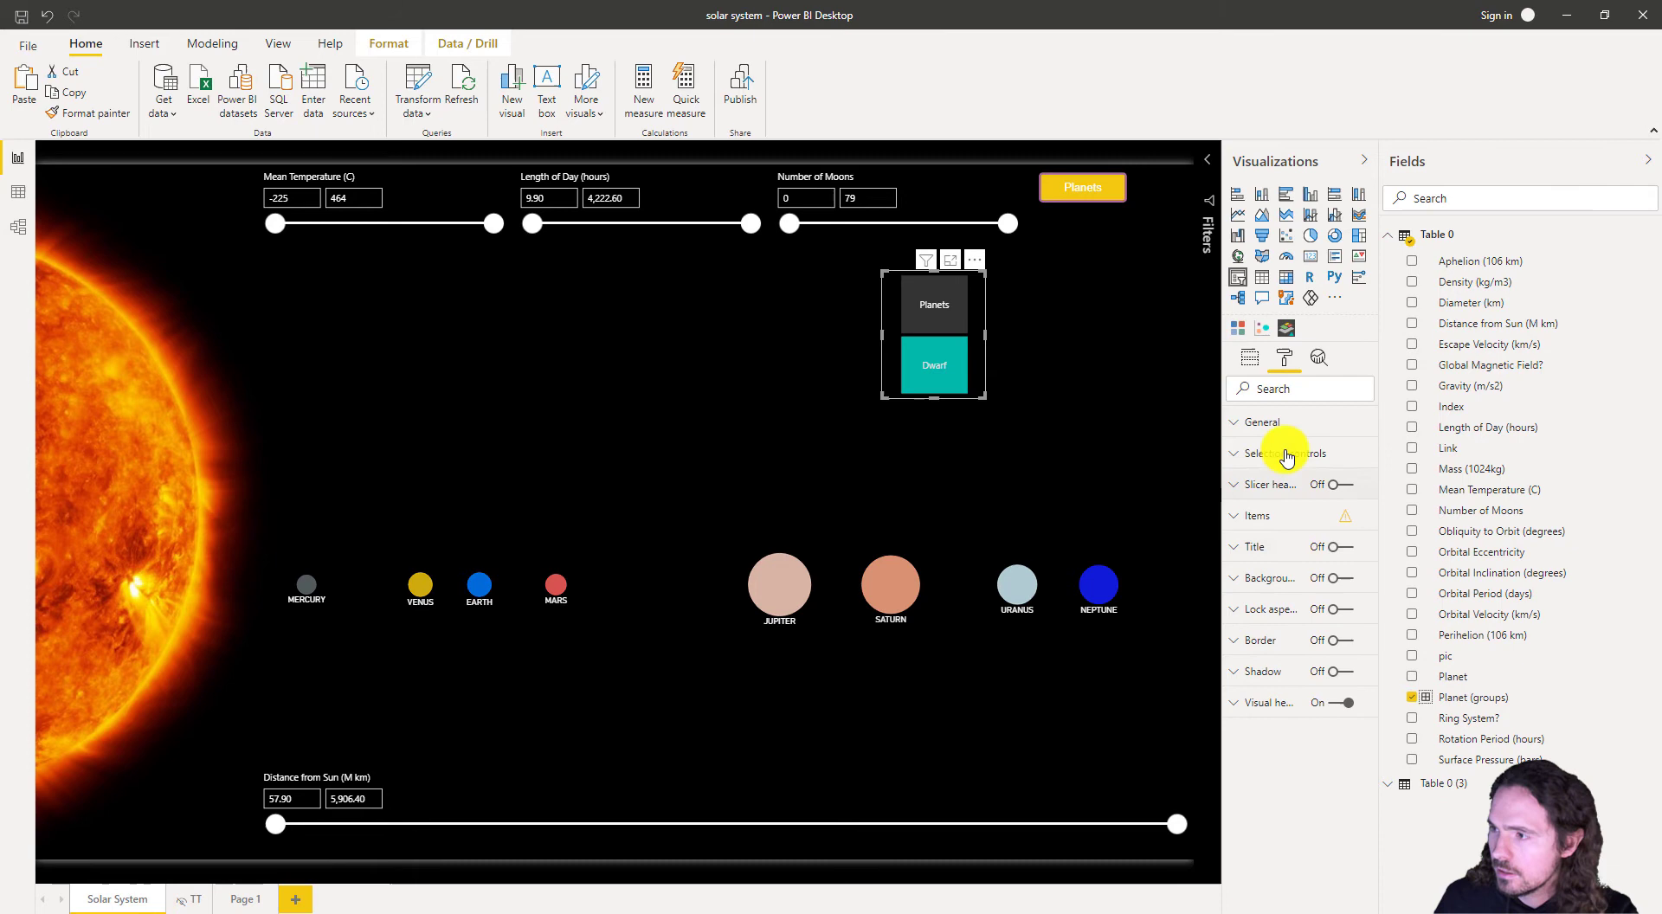
- Set the Planets/Dwarf slicer width to 100, then widen it to 121 so Planets reads fully
left_click(1274, 459)
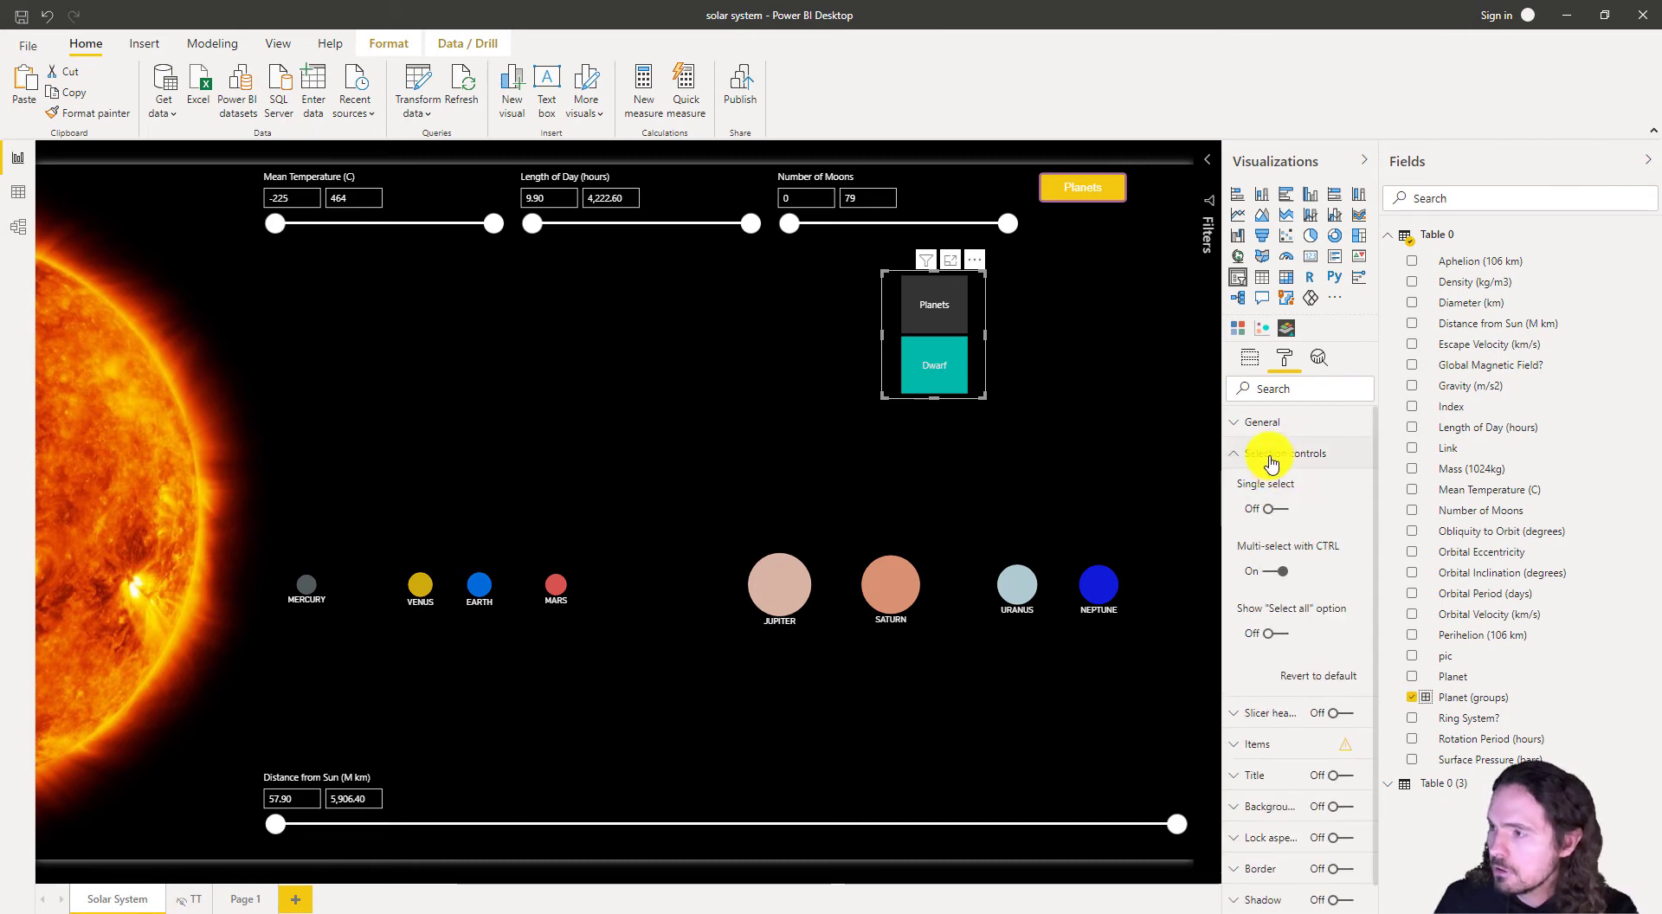
left_click(1269, 453)
left_click(1266, 424)
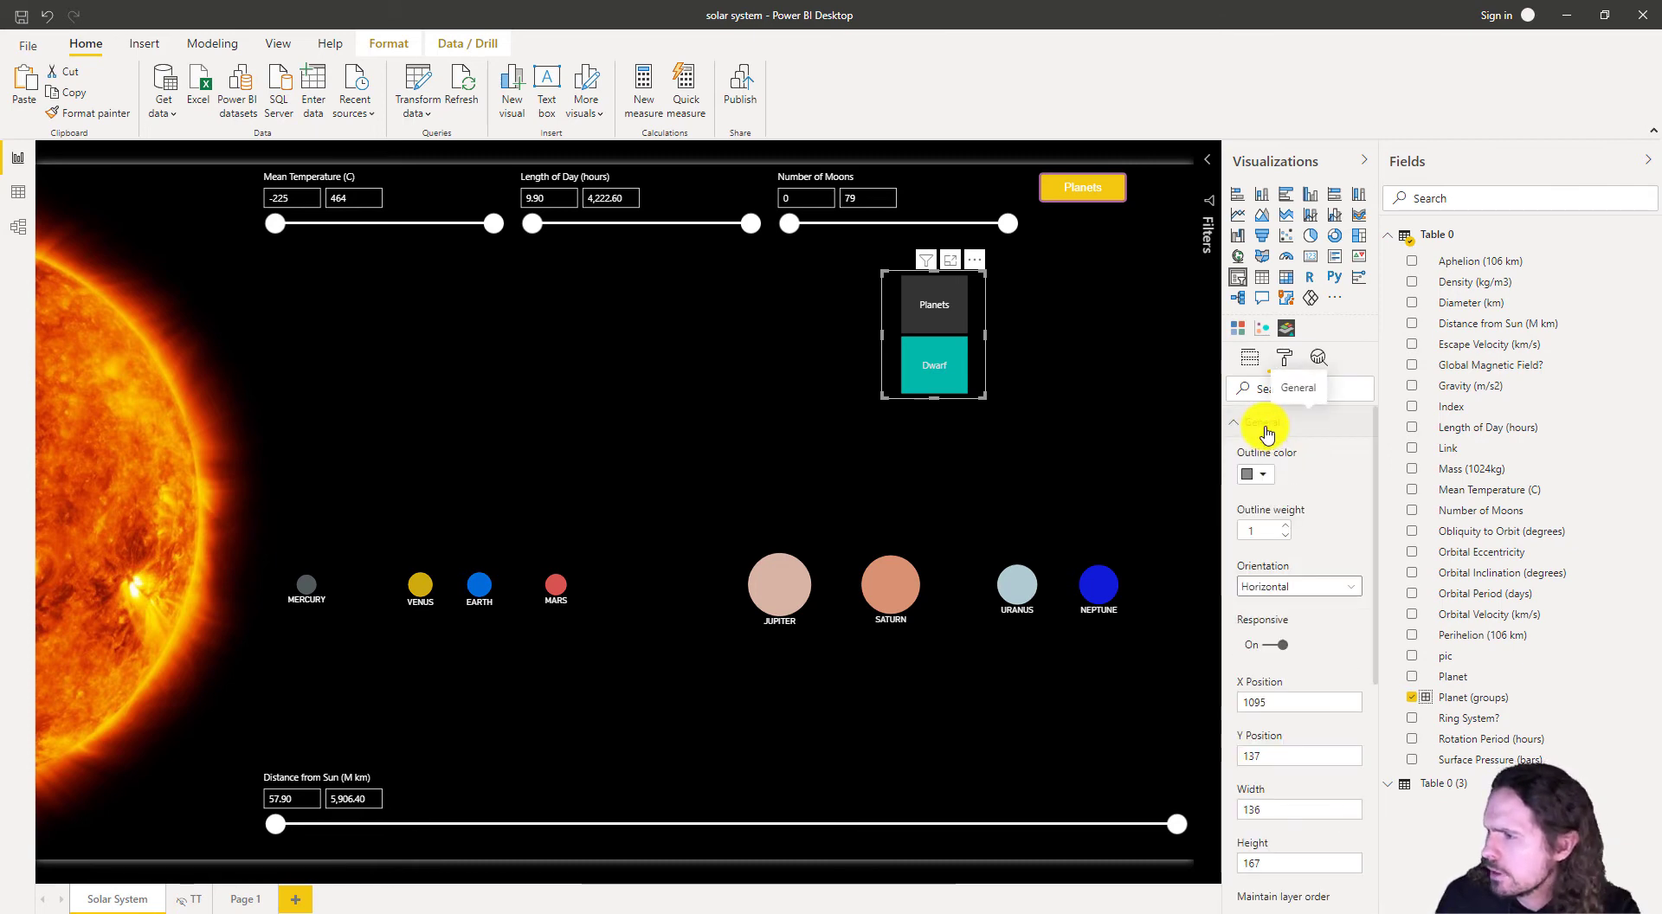
scroll(1298, 727, "down", 2)
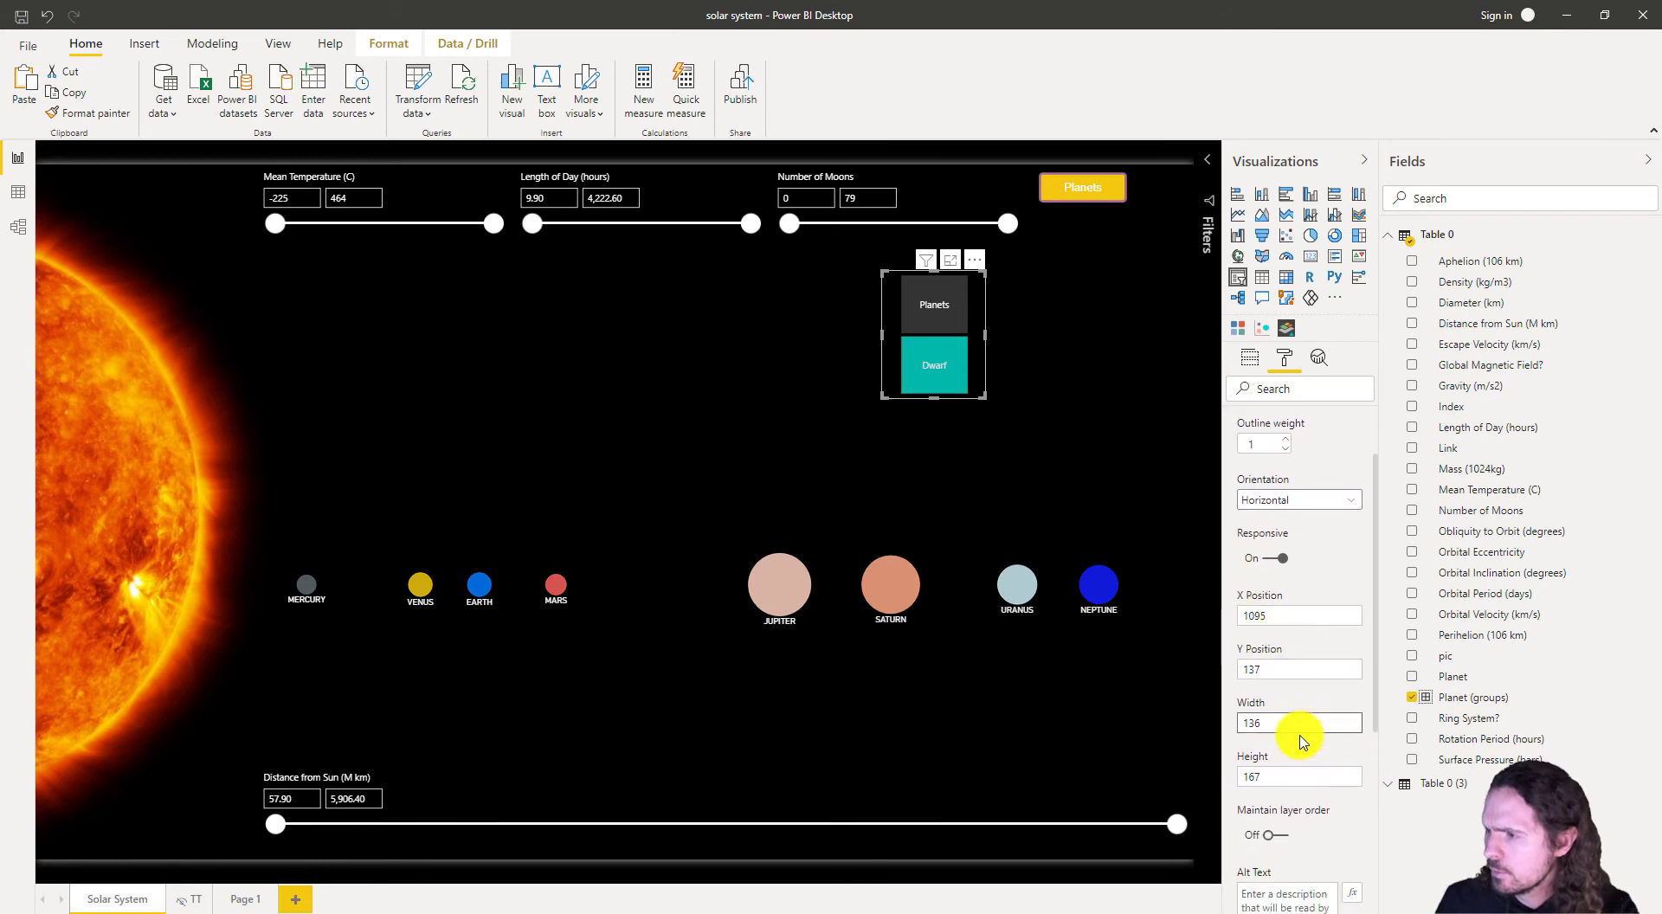
left_click(1297, 726)
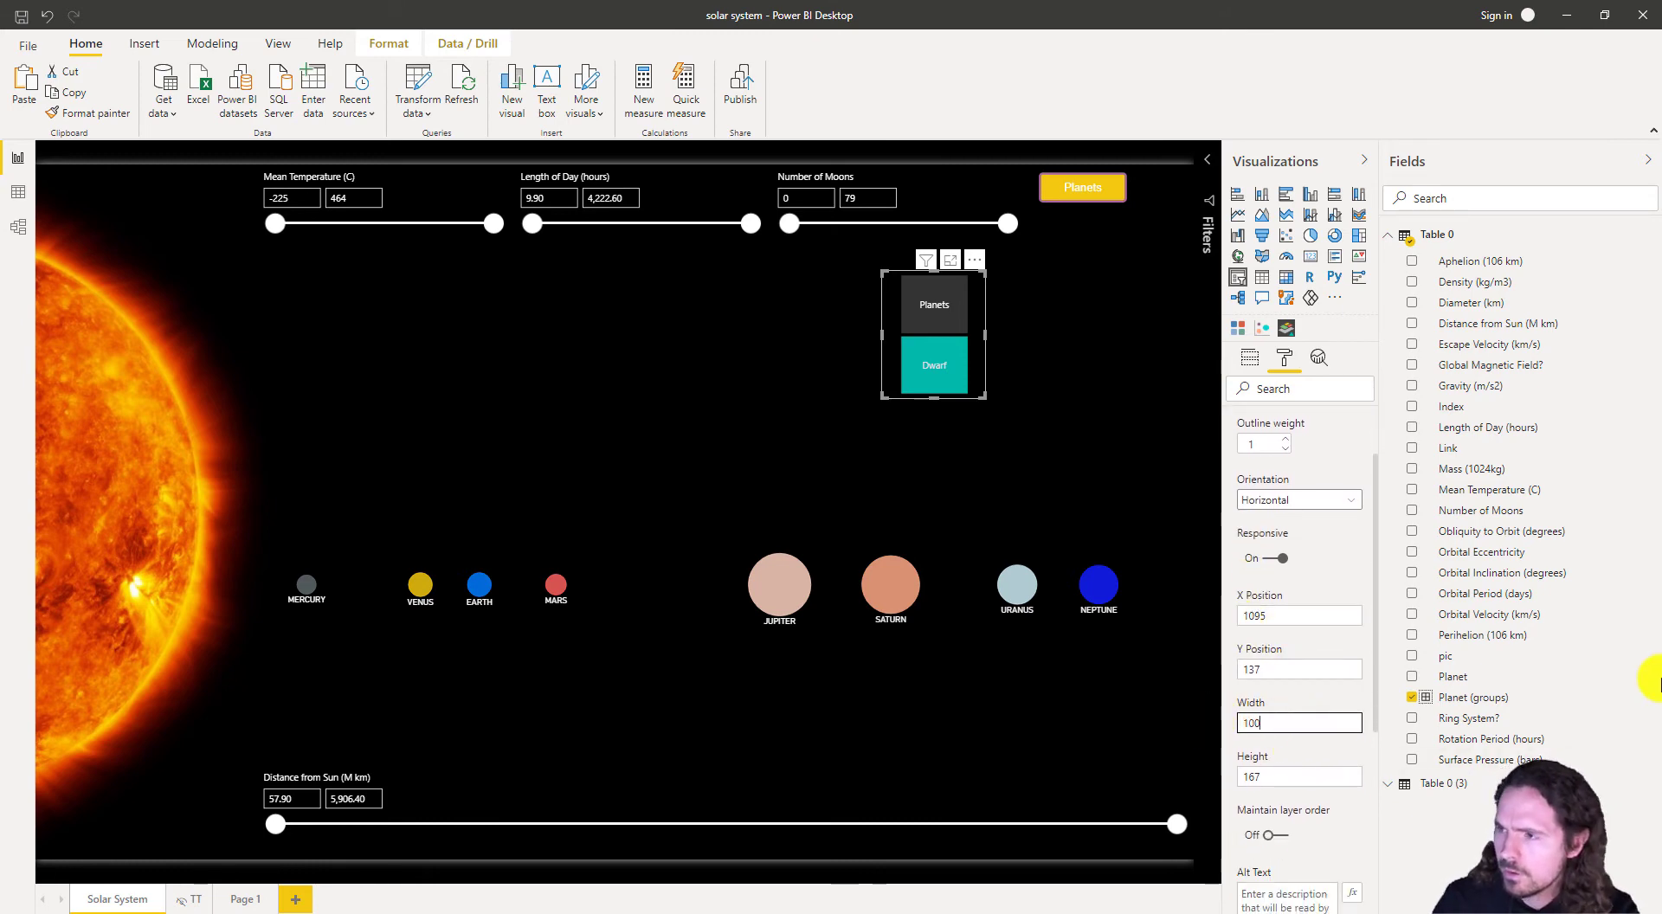
key("Return")
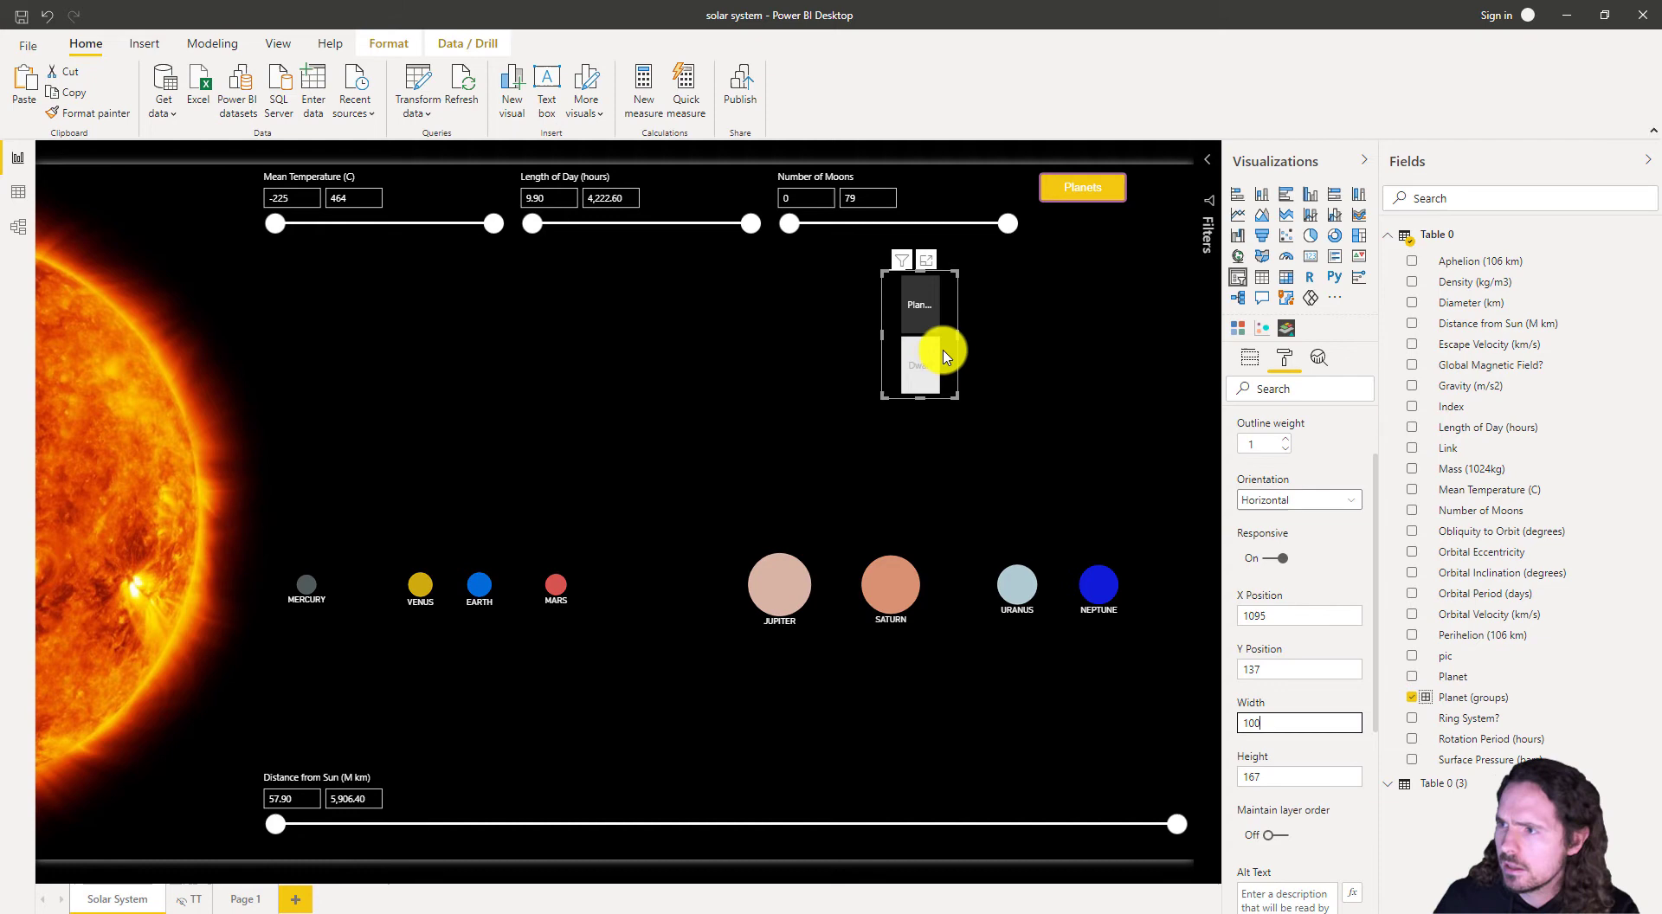
left_click(903, 360)
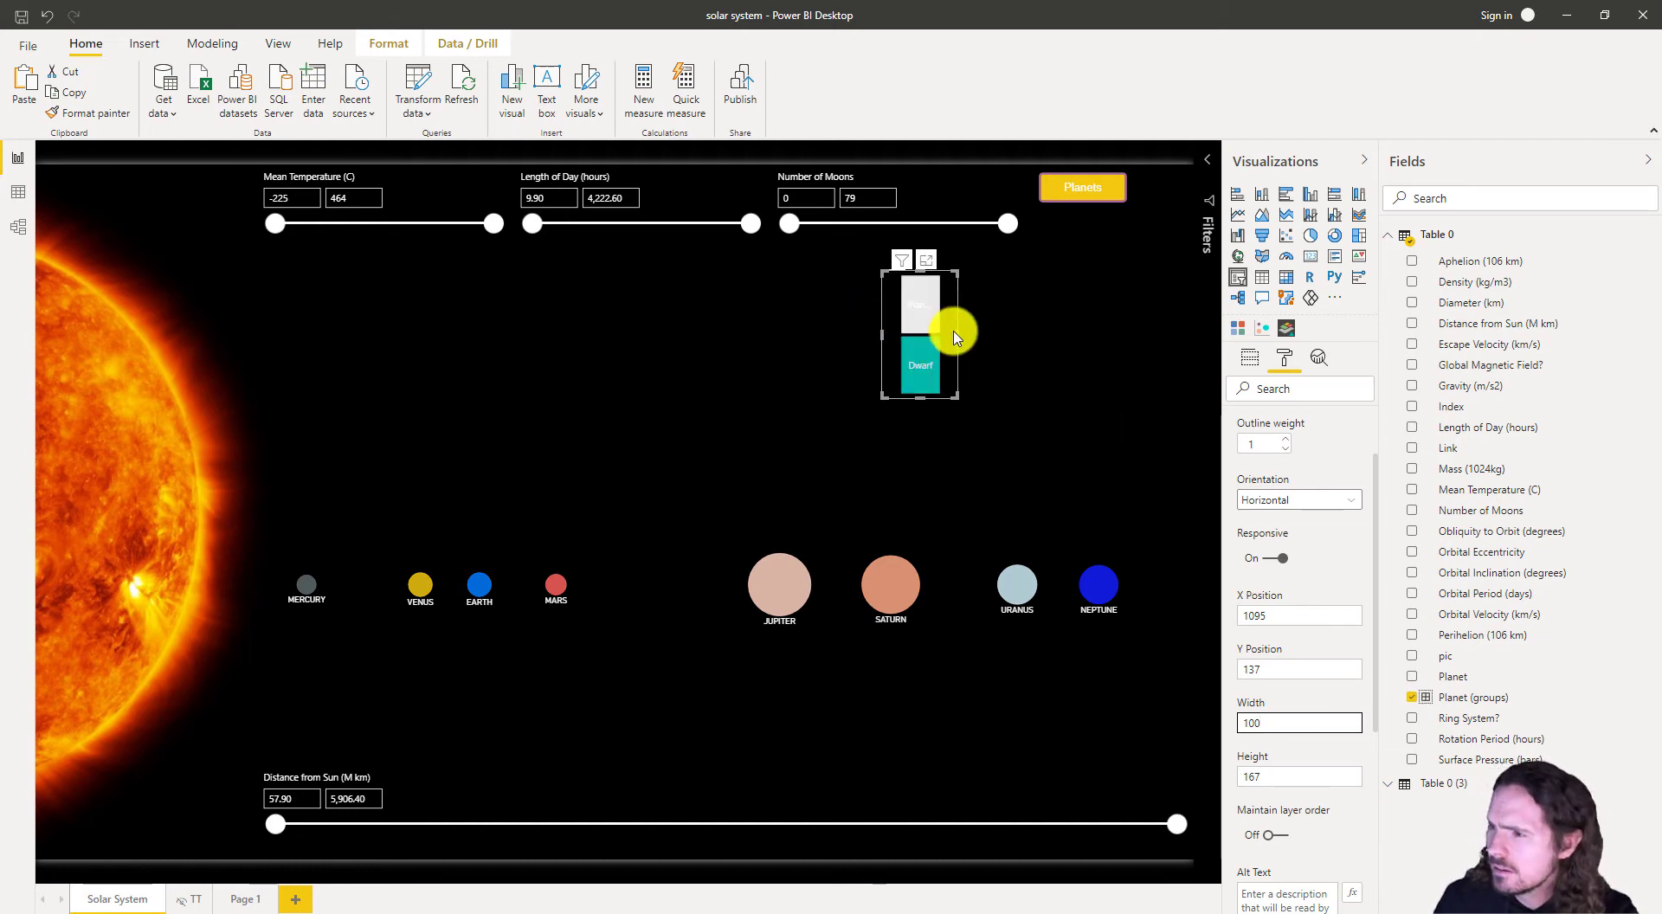
left_click_drag(956, 337, 974, 338)
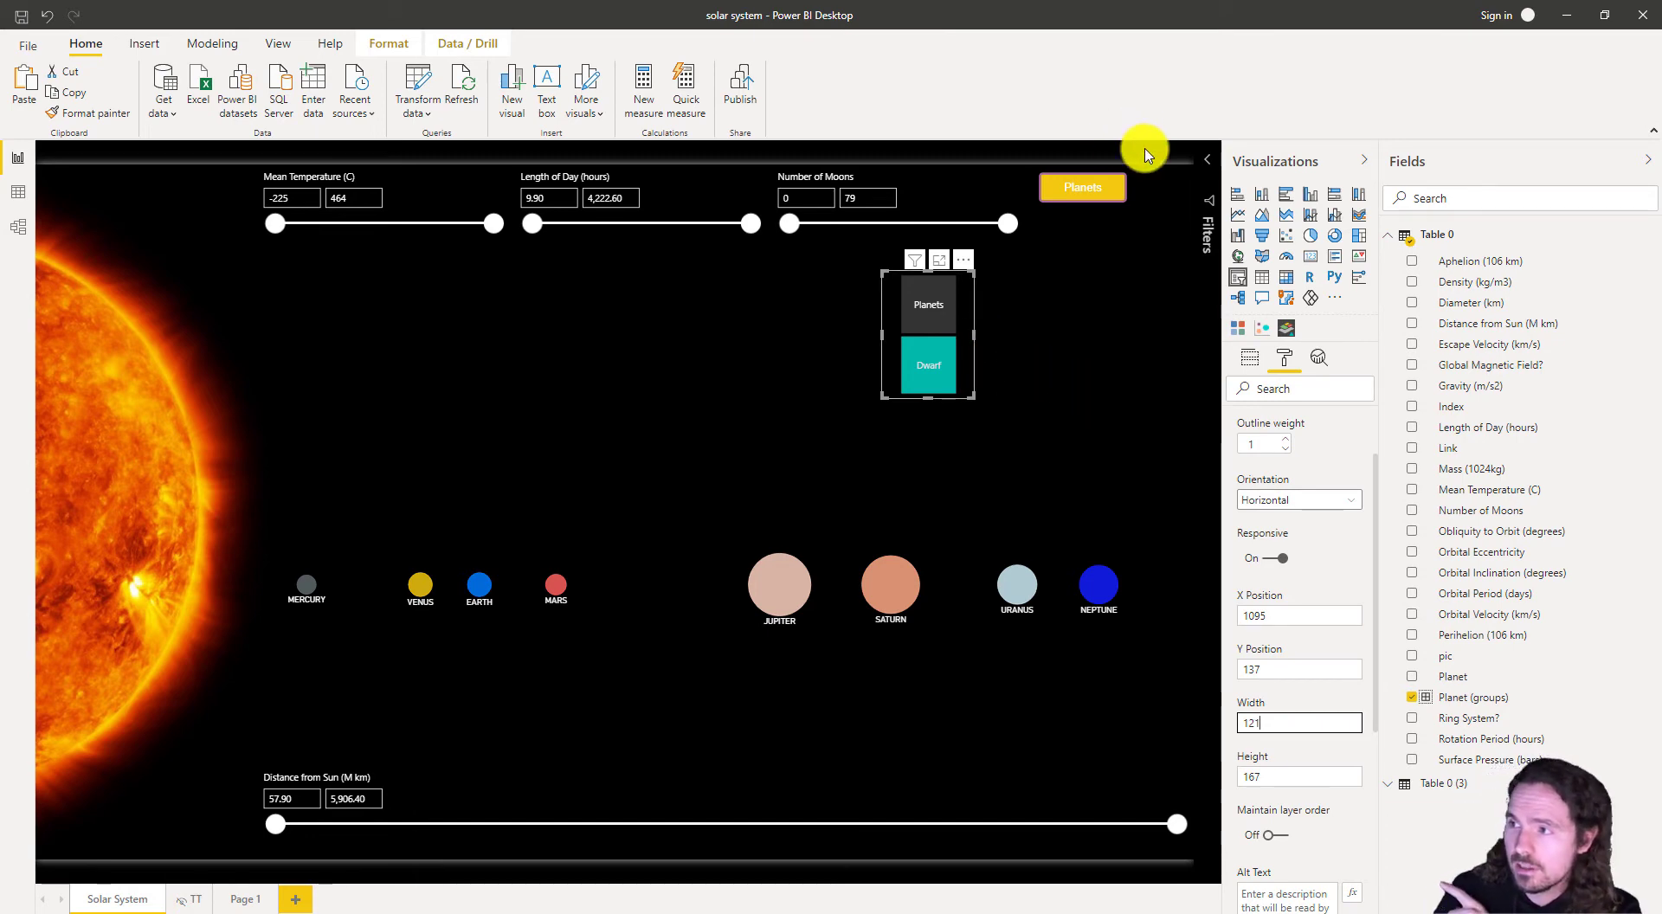
- Select both Planets and Dwarf in the standard slicer so Pluto joins the eight planets
left_click(1156, 179)
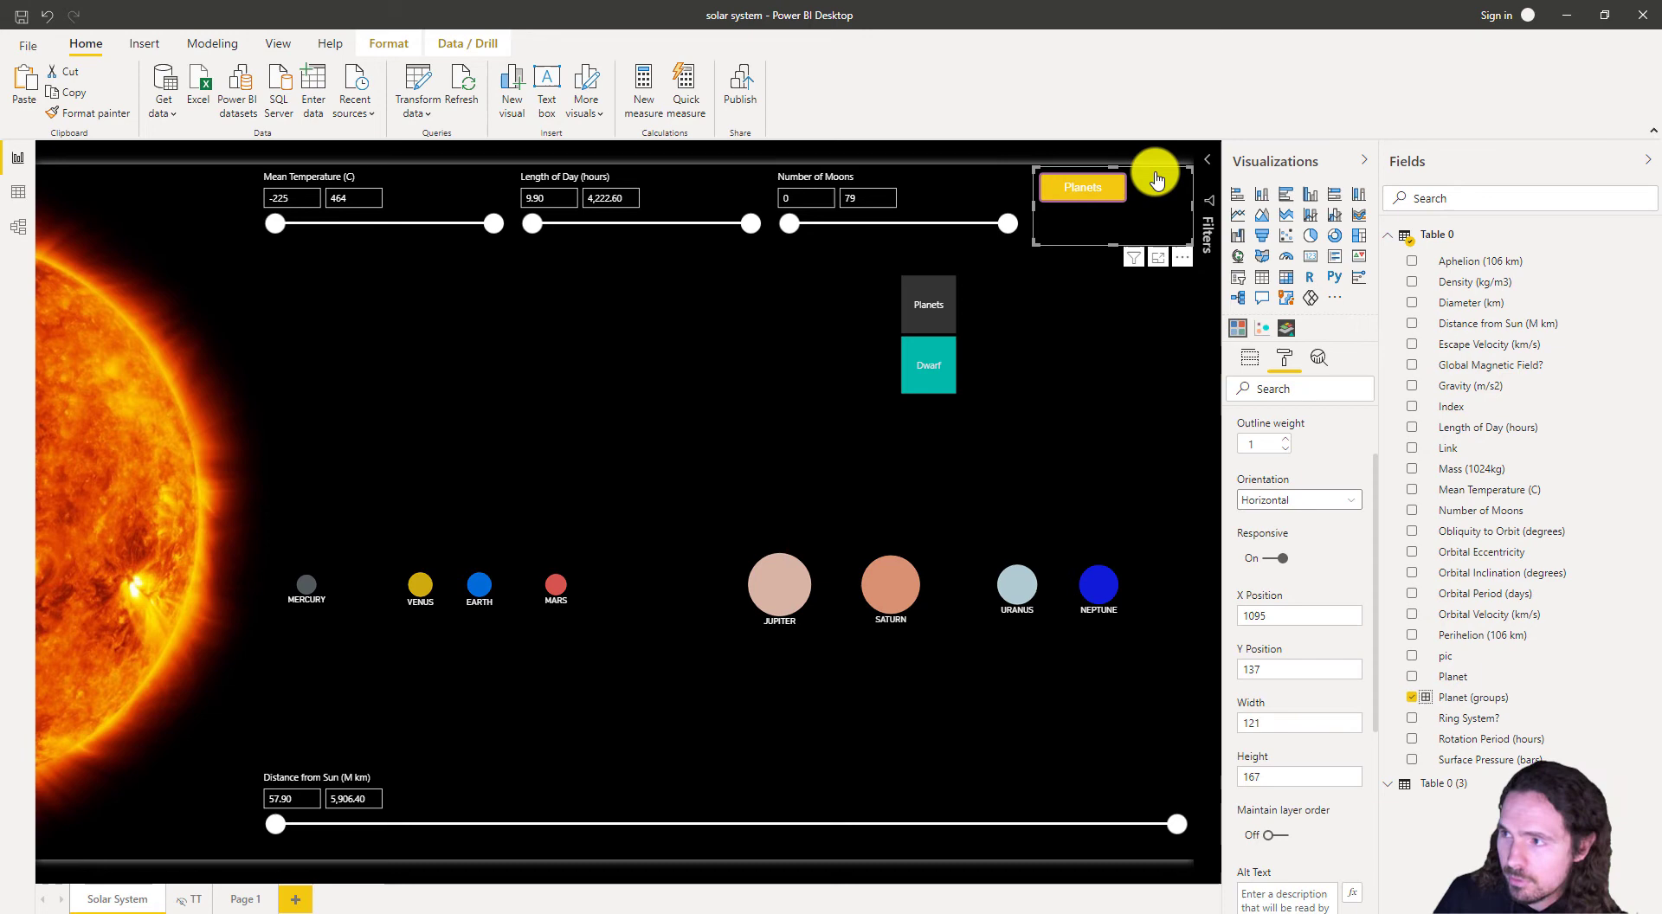
left_click(948, 295)
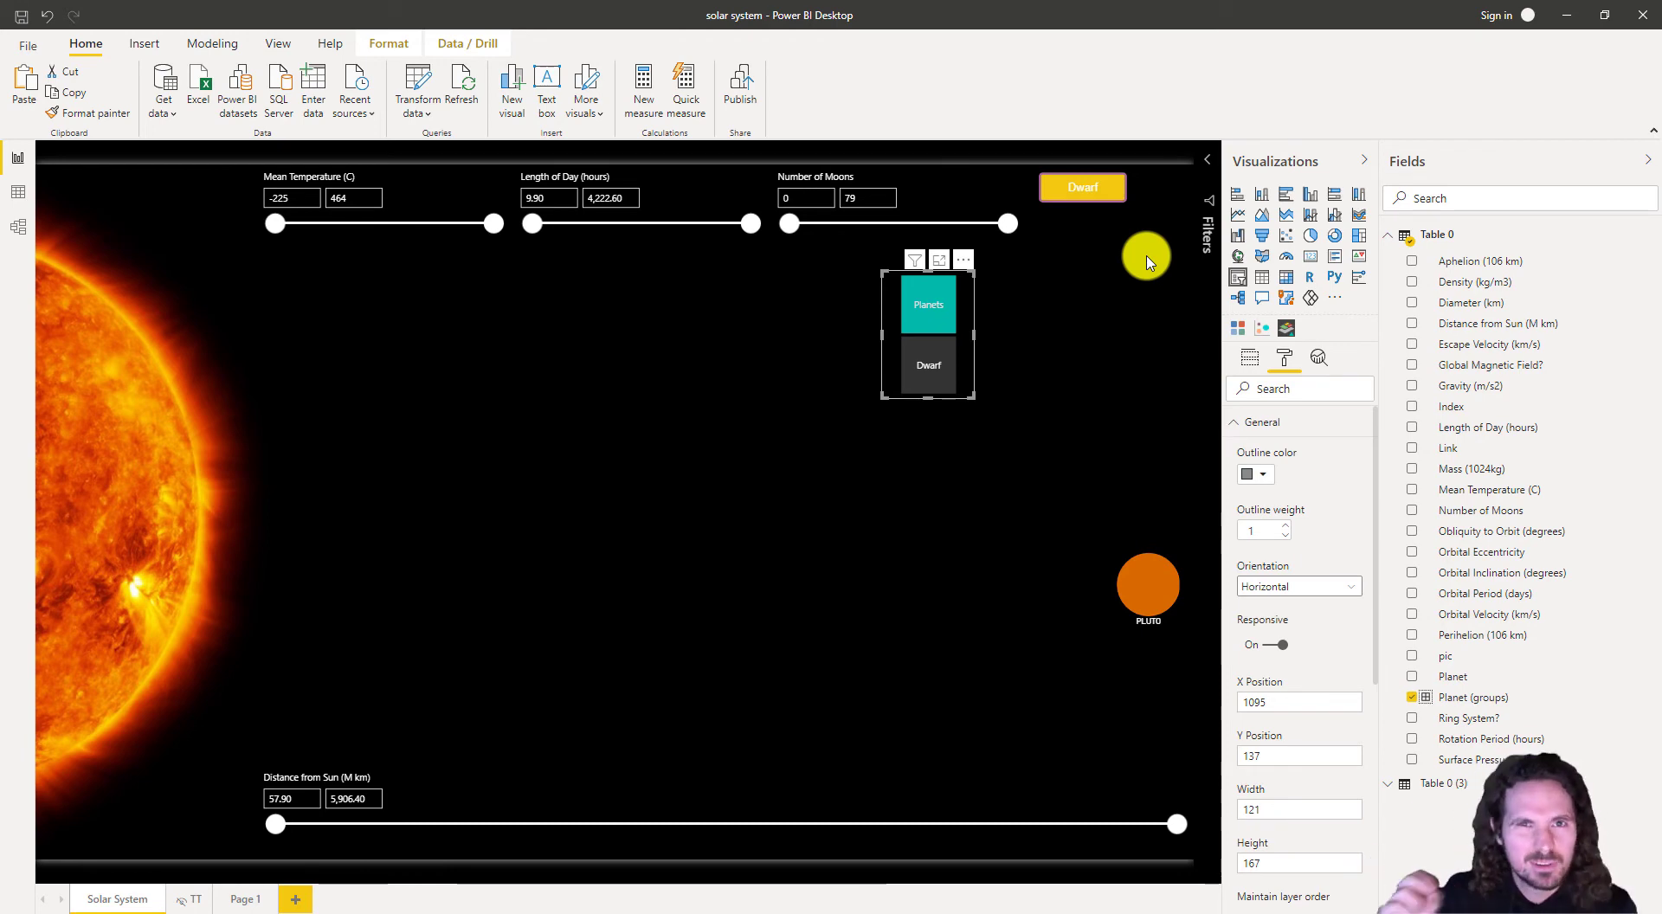
left_click(935, 374)
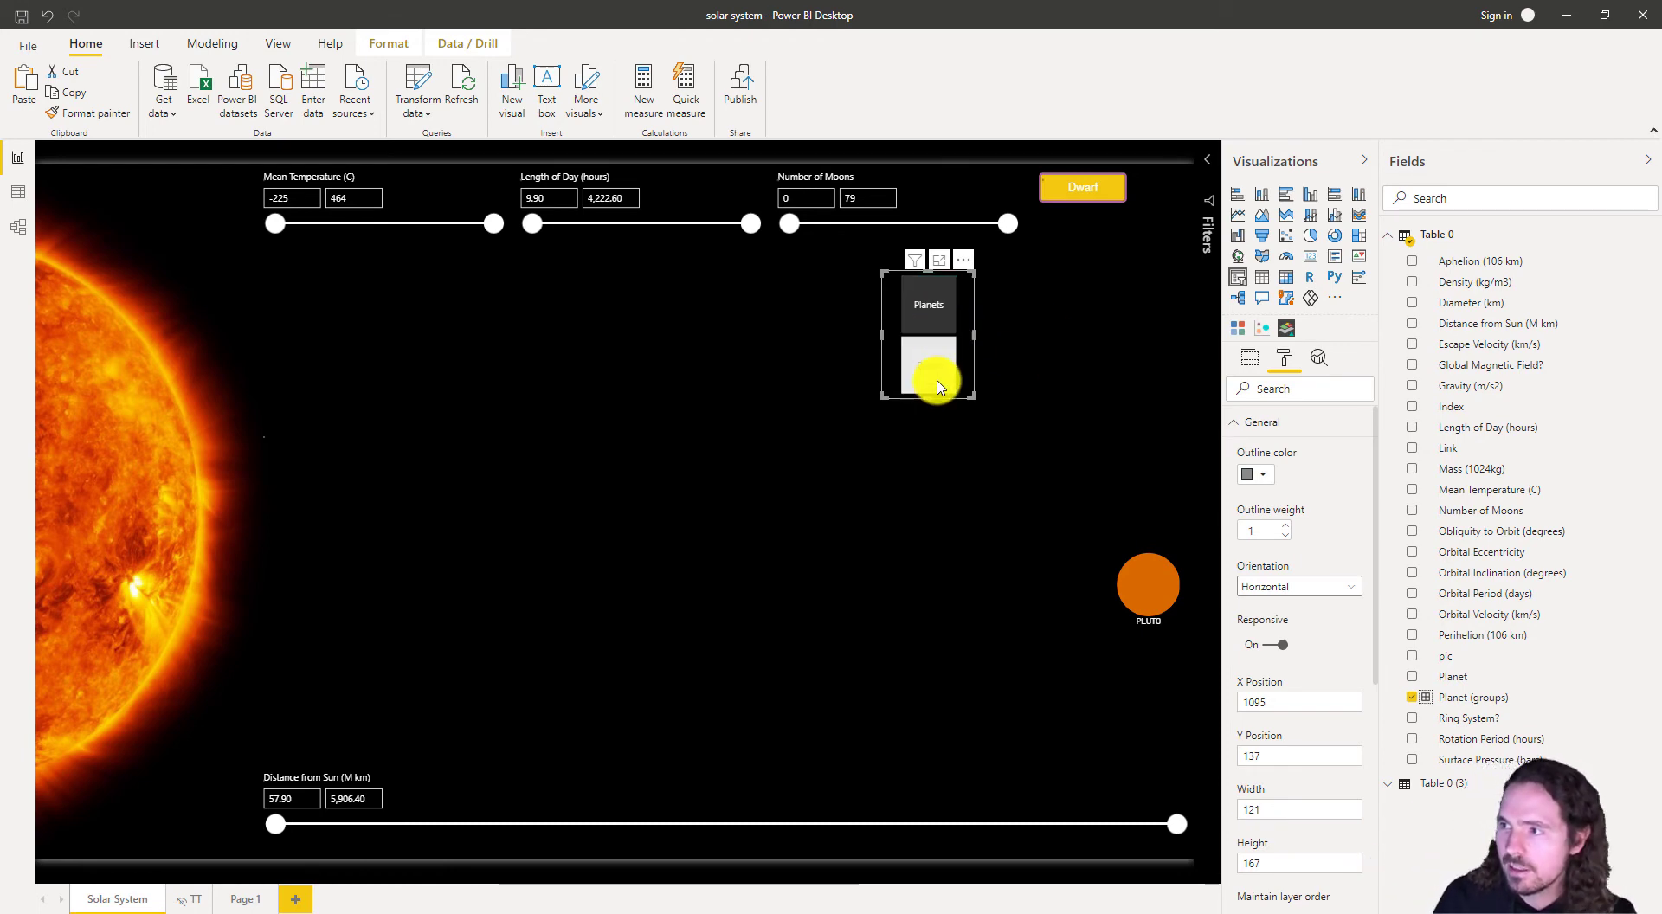
left_click(935, 381)
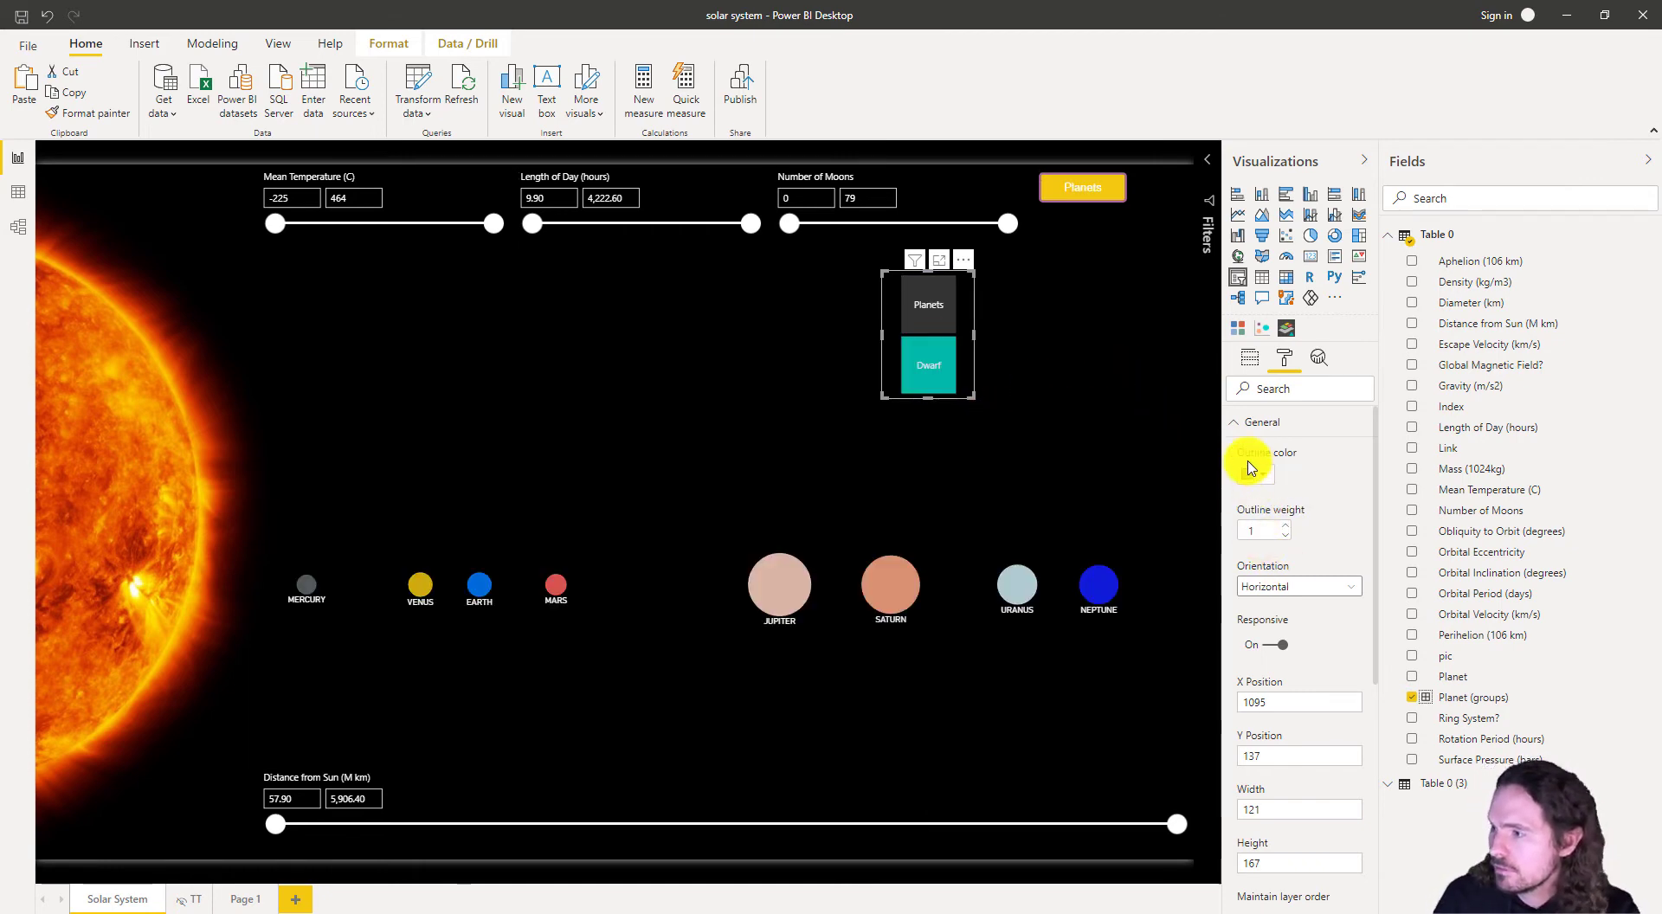
left_click(1243, 431)
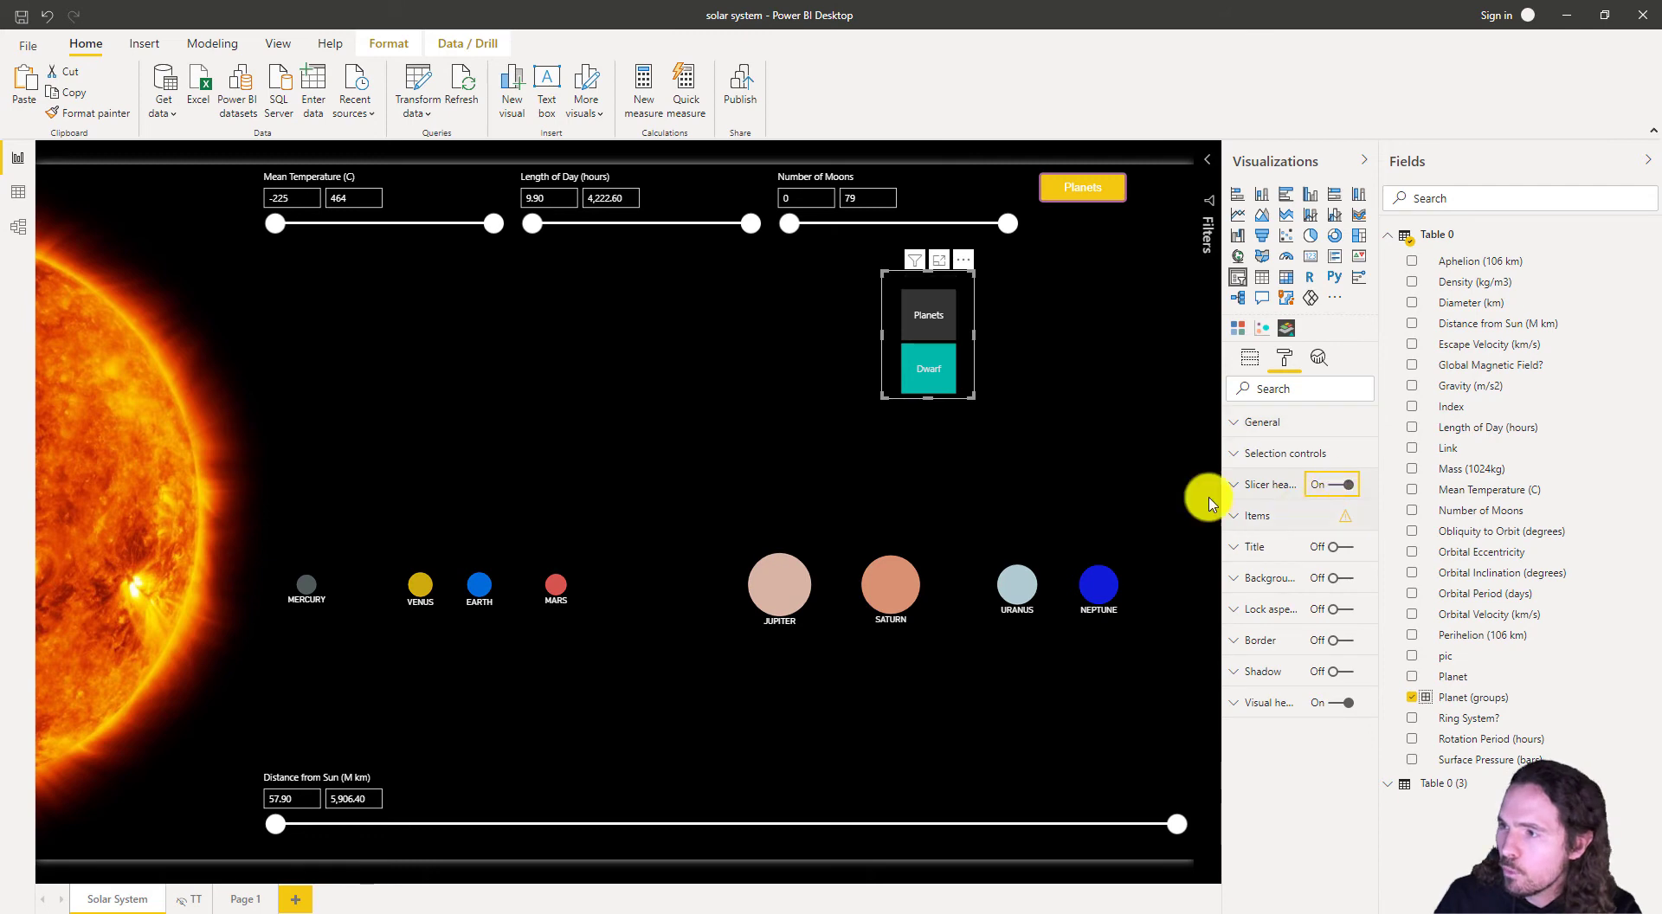
left_click(939, 394)
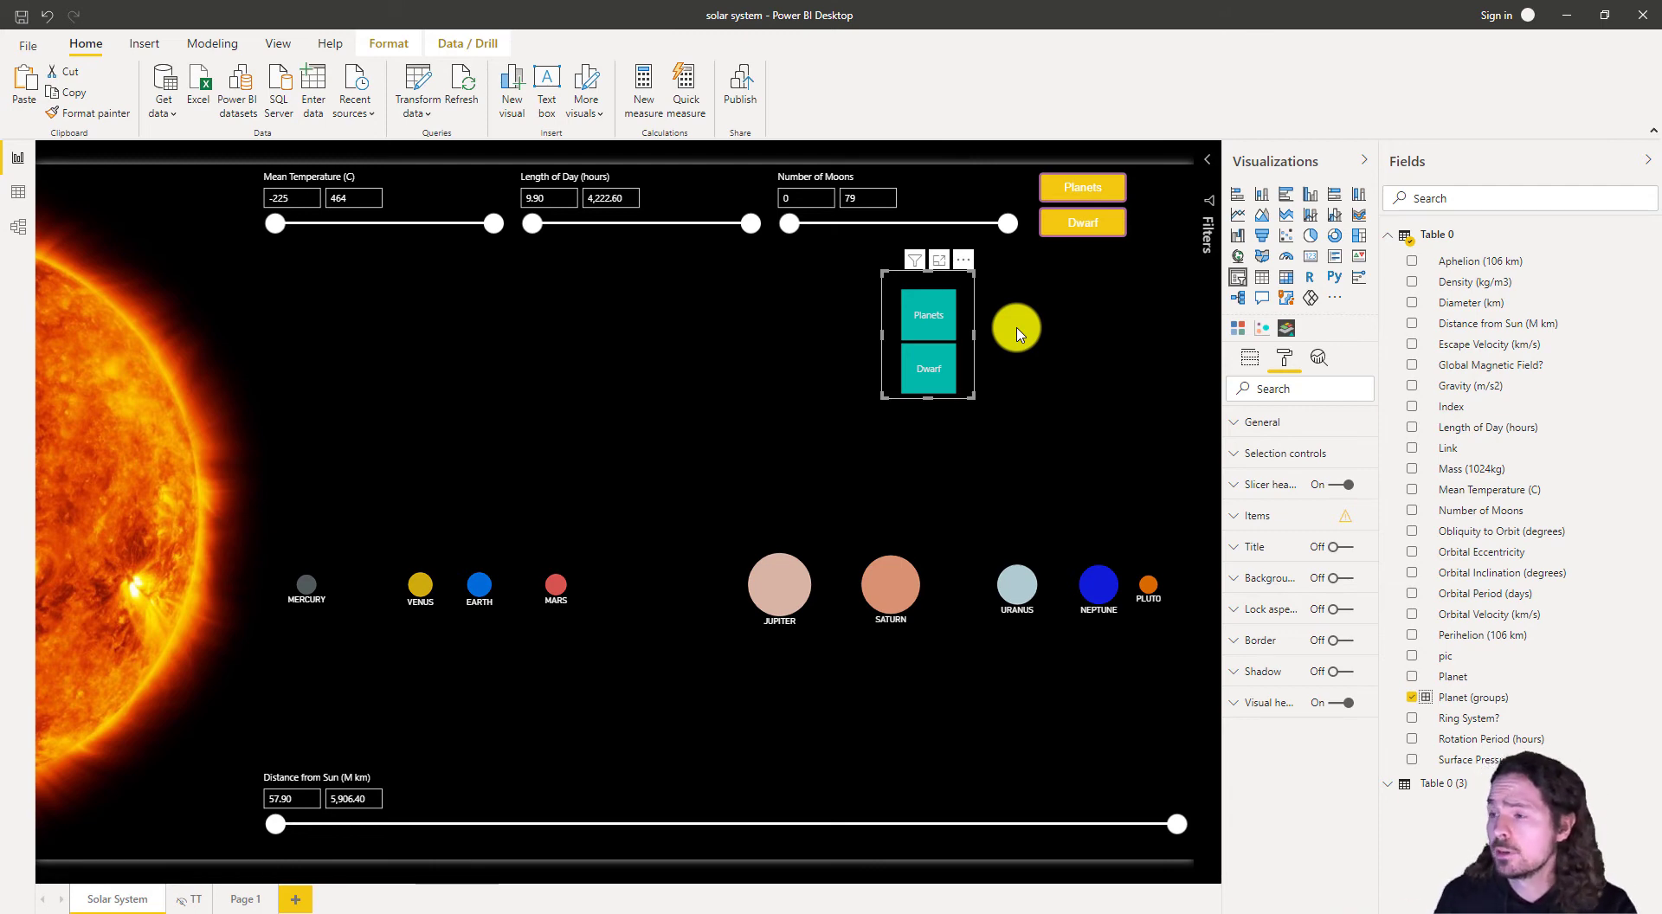
- Try the Rounded and Square outline styles on the chiclet slicer, then return to Cut
left_click(1142, 176)
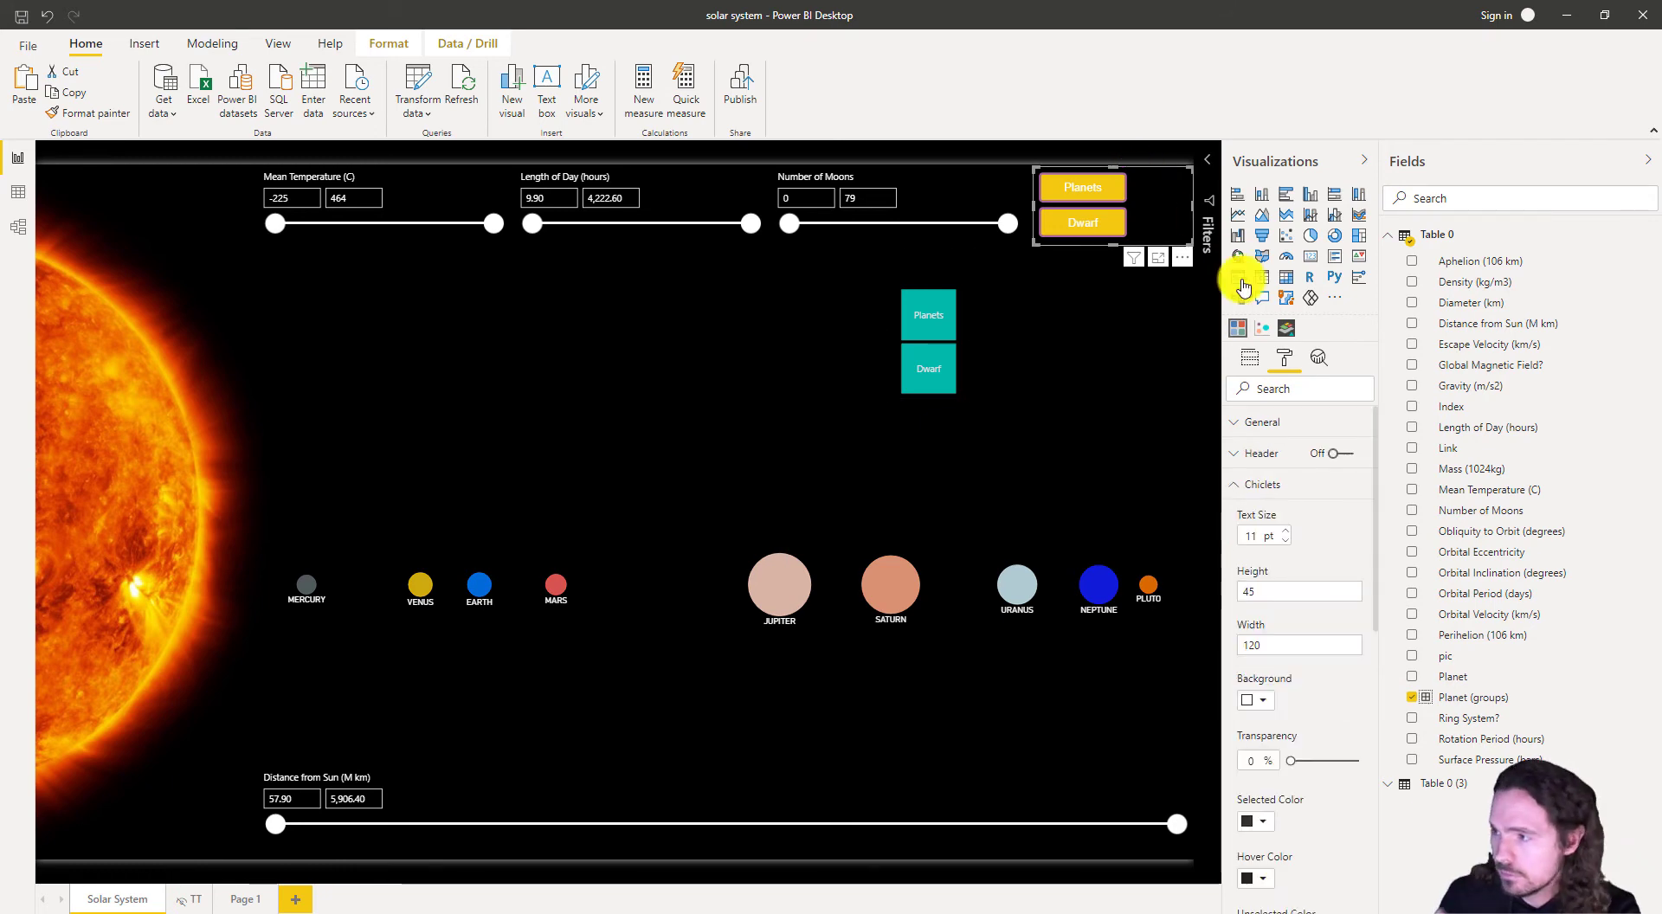
scroll(1296, 495, "down", 1)
scroll(1296, 495, "down", 8)
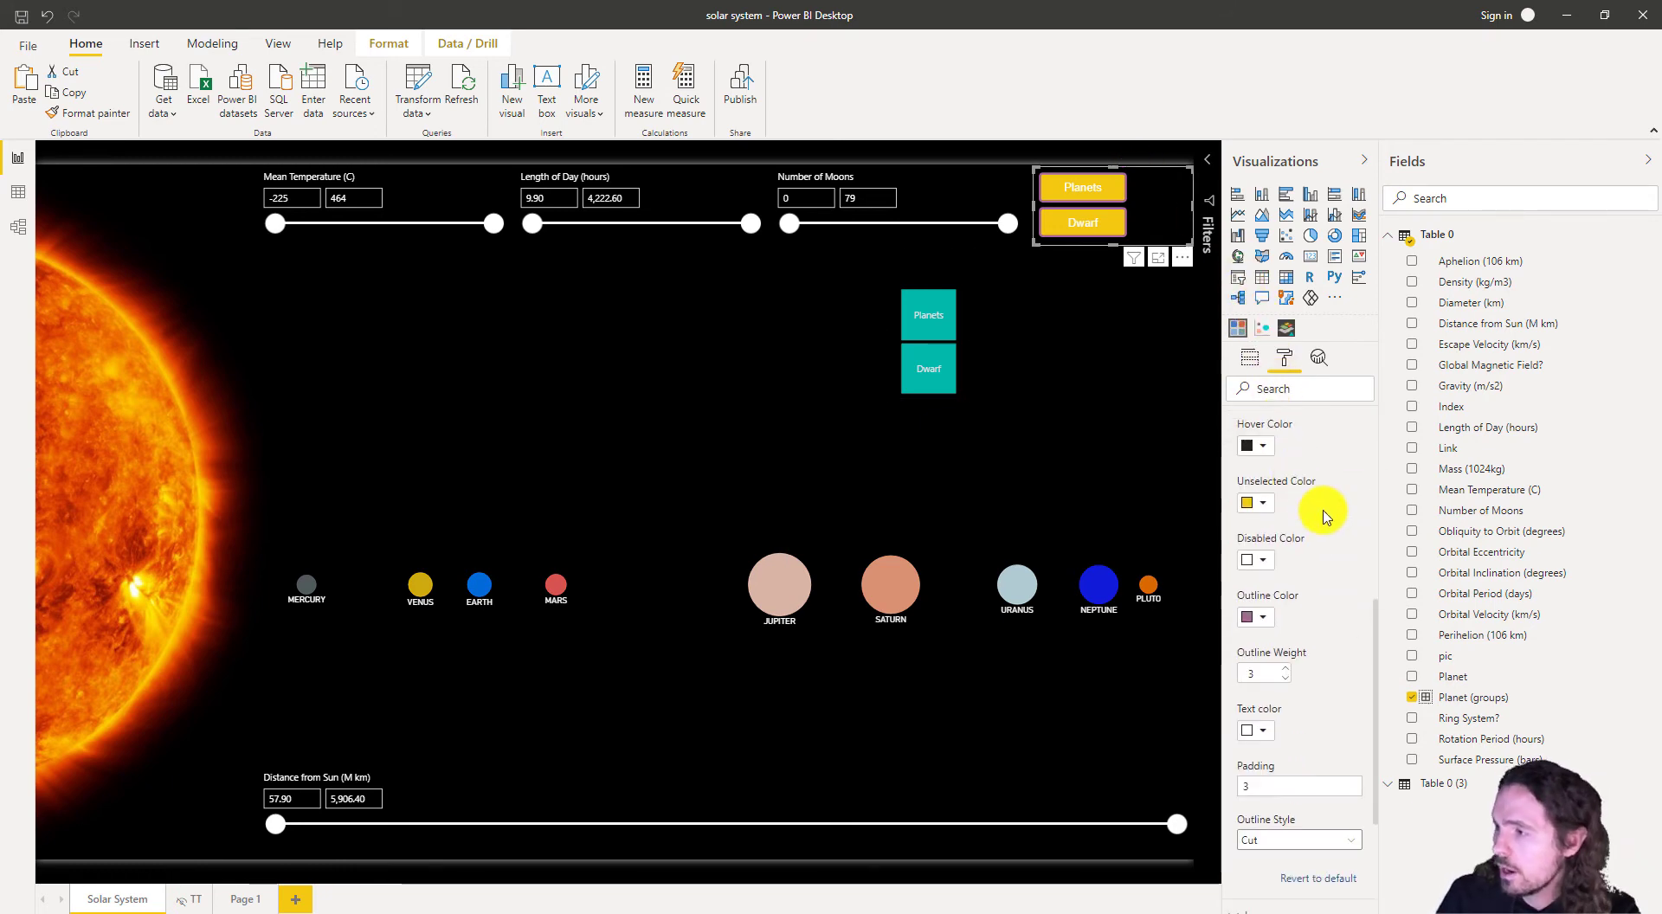
left_click(1306, 640)
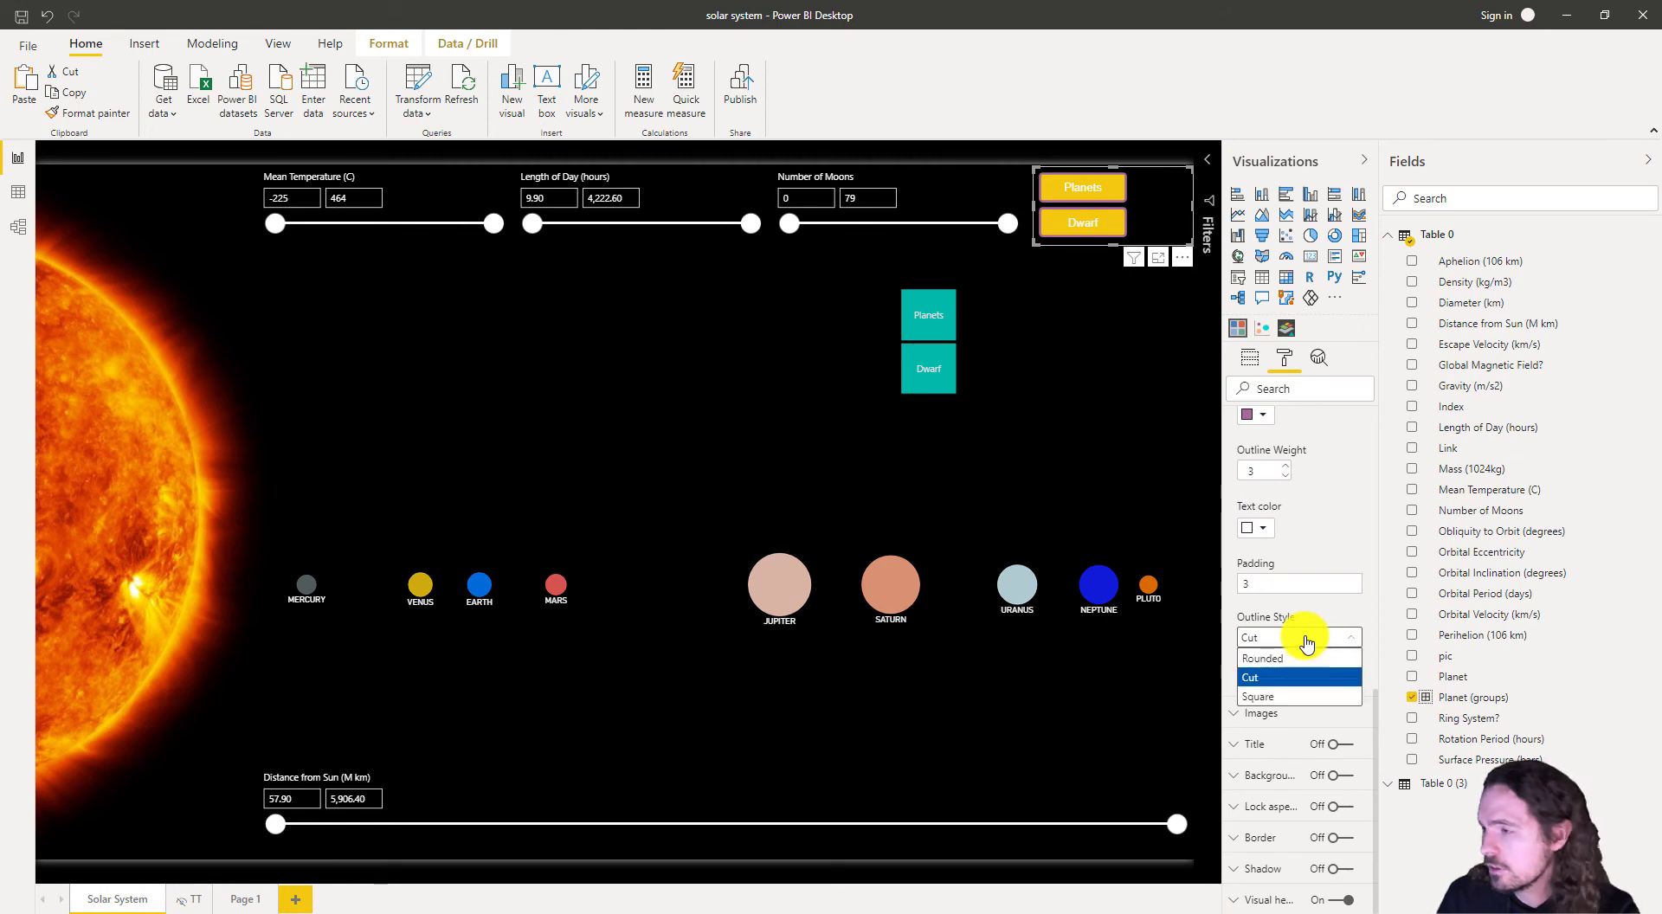
left_click(1316, 660)
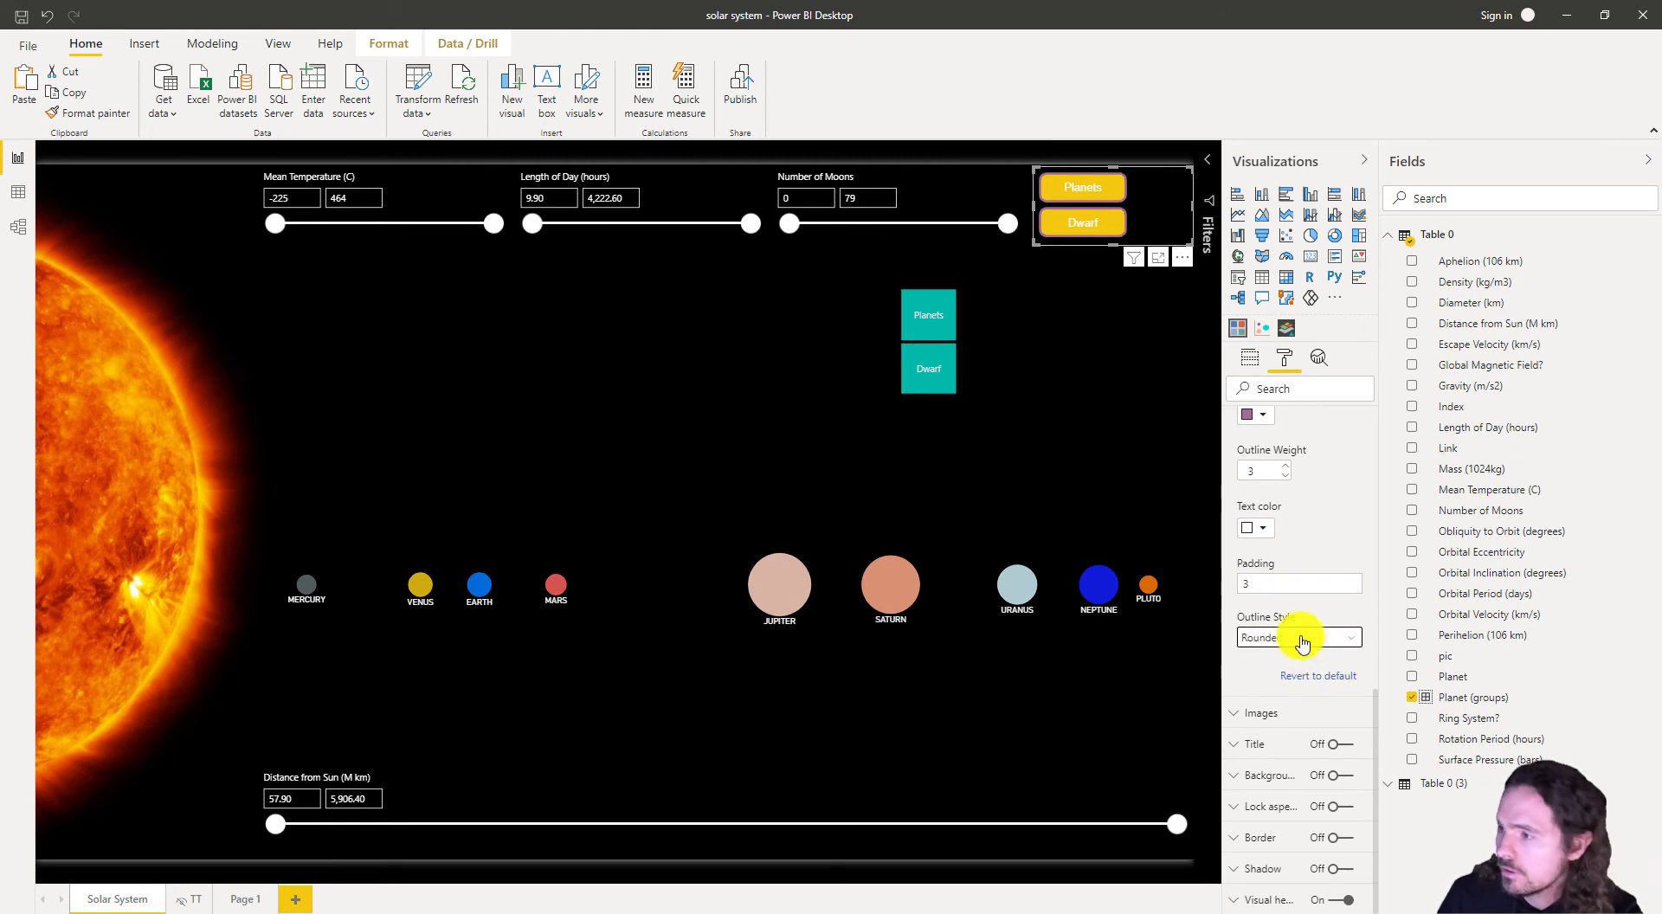
left_click(1303, 641)
left_click(1284, 696)
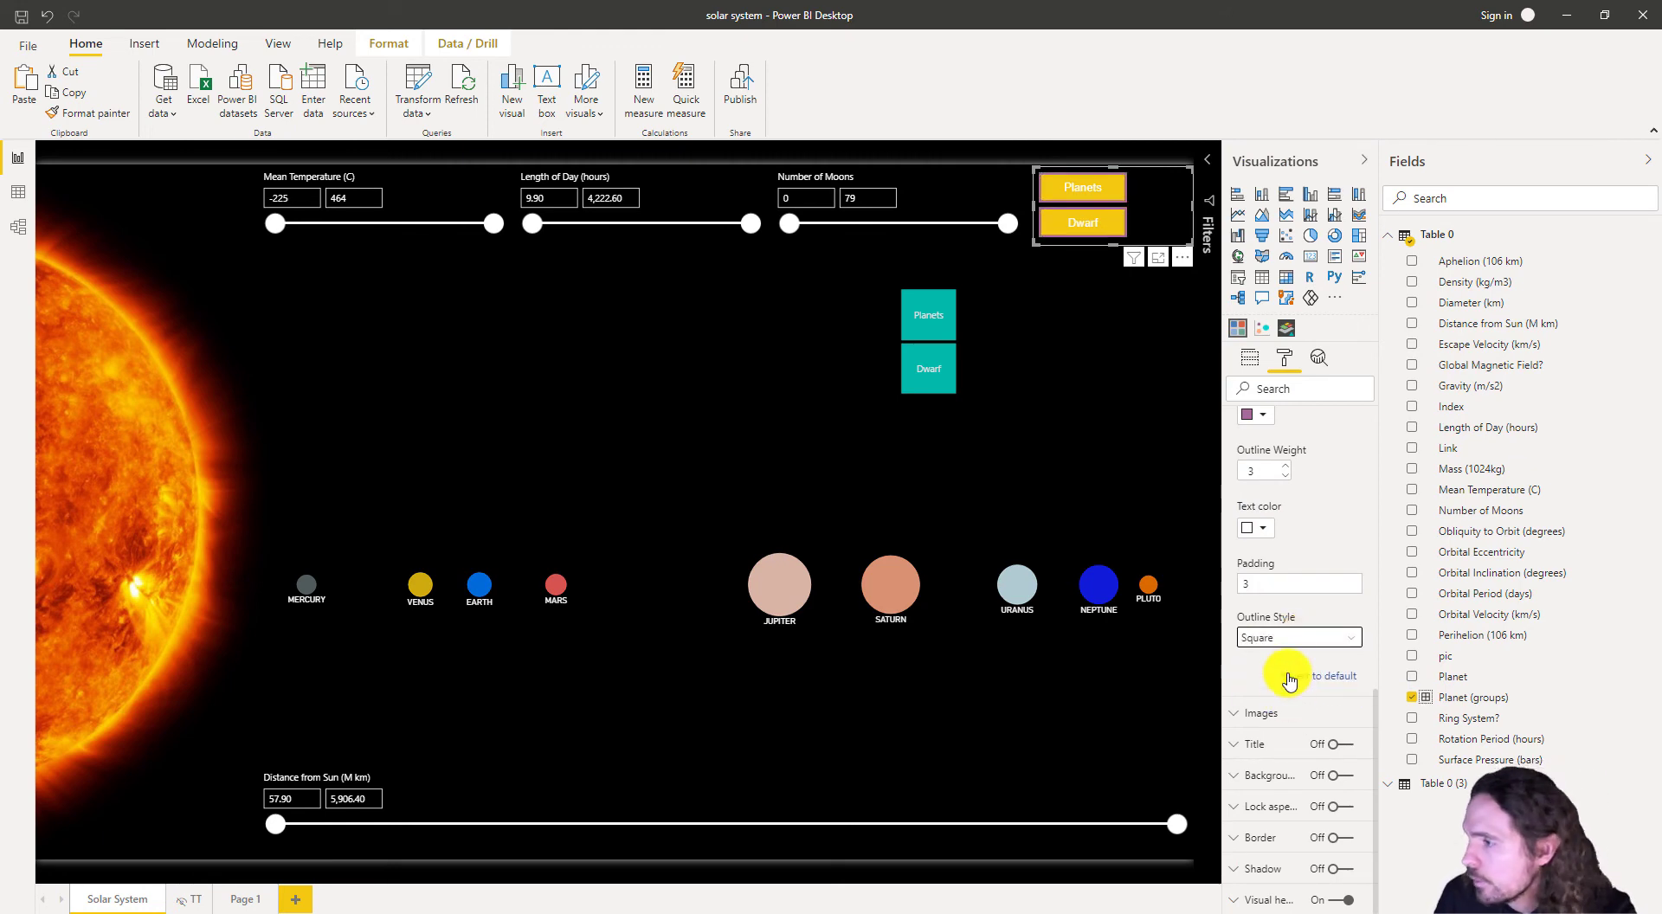
left_click(1282, 641)
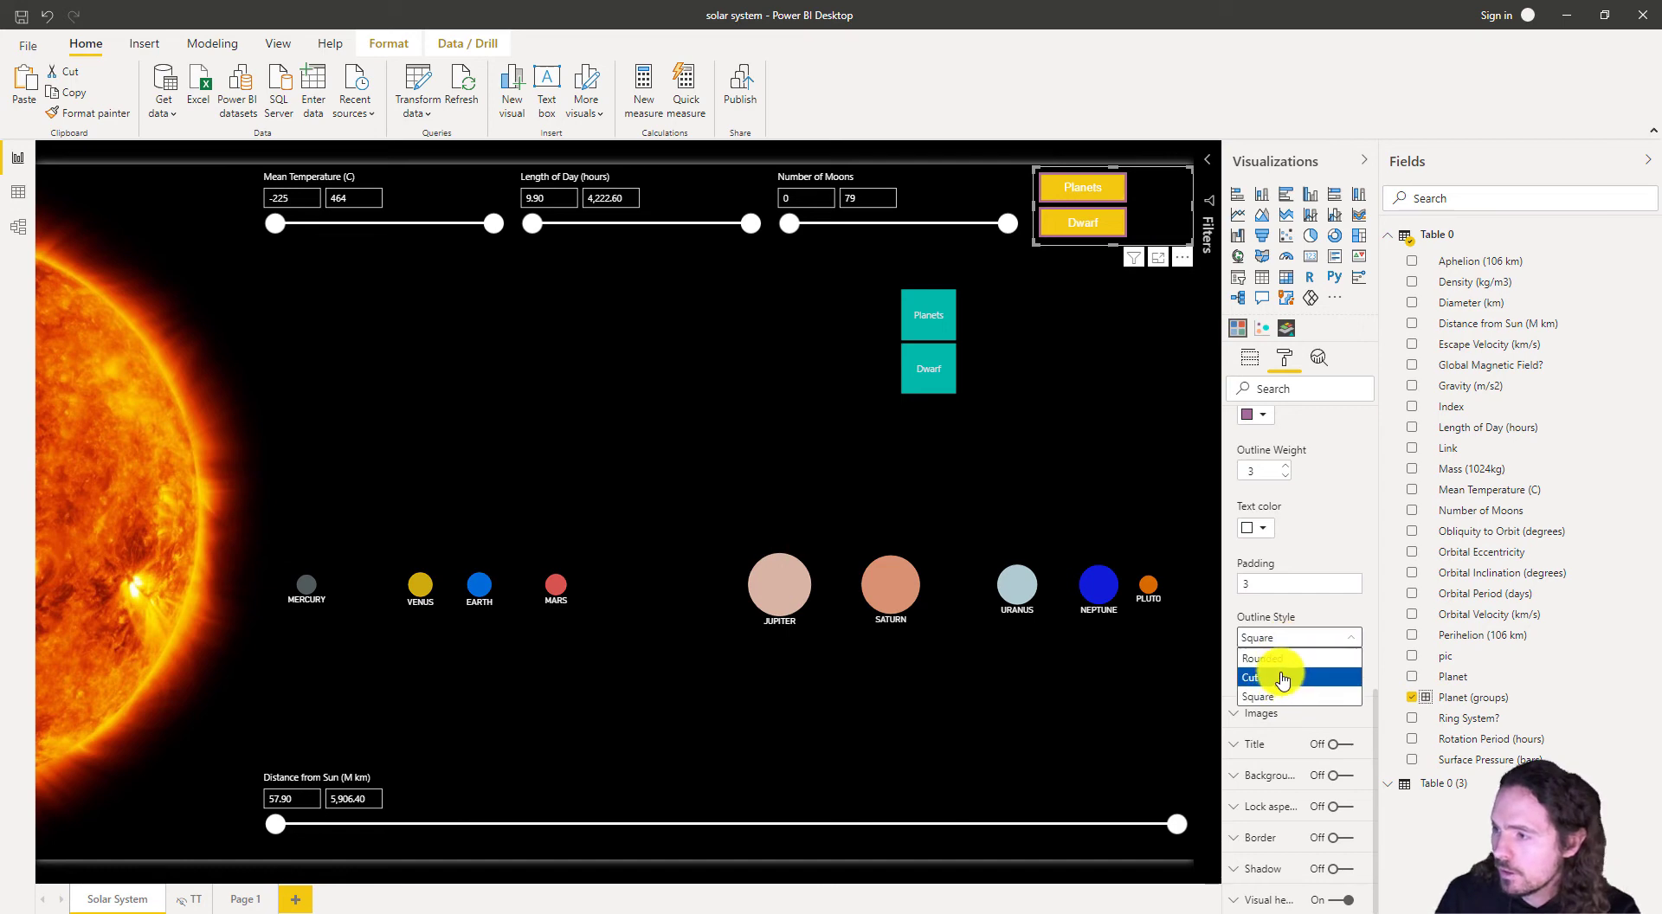
left_click(1282, 677)
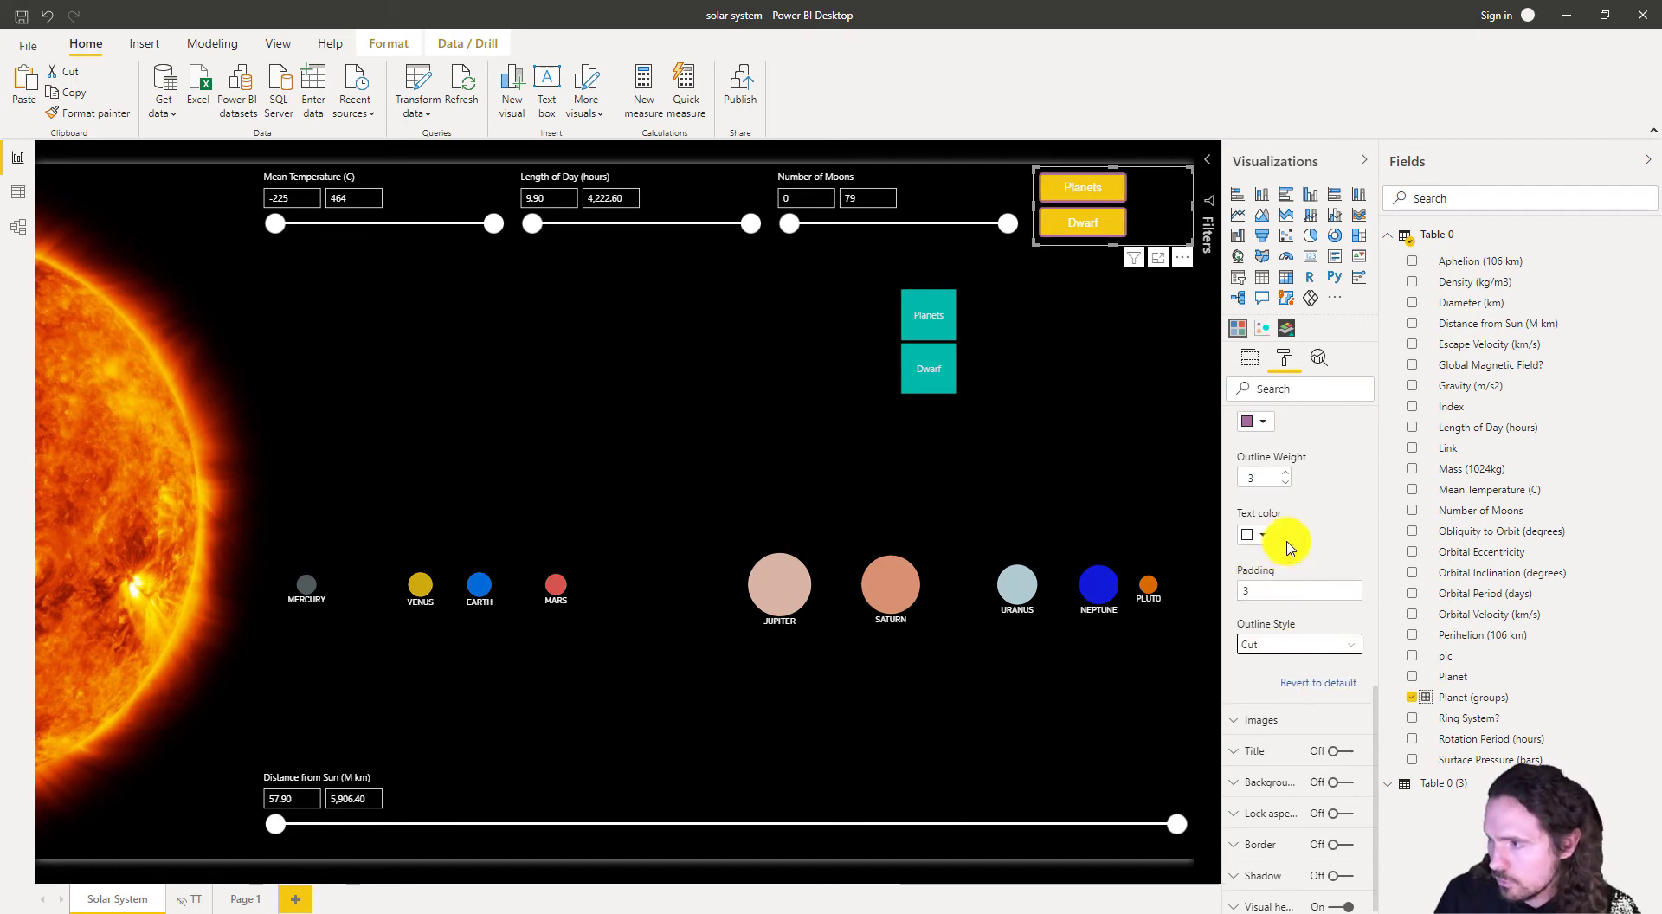
scroll(1255, 476, "up", 10)
left_click(1256, 481)
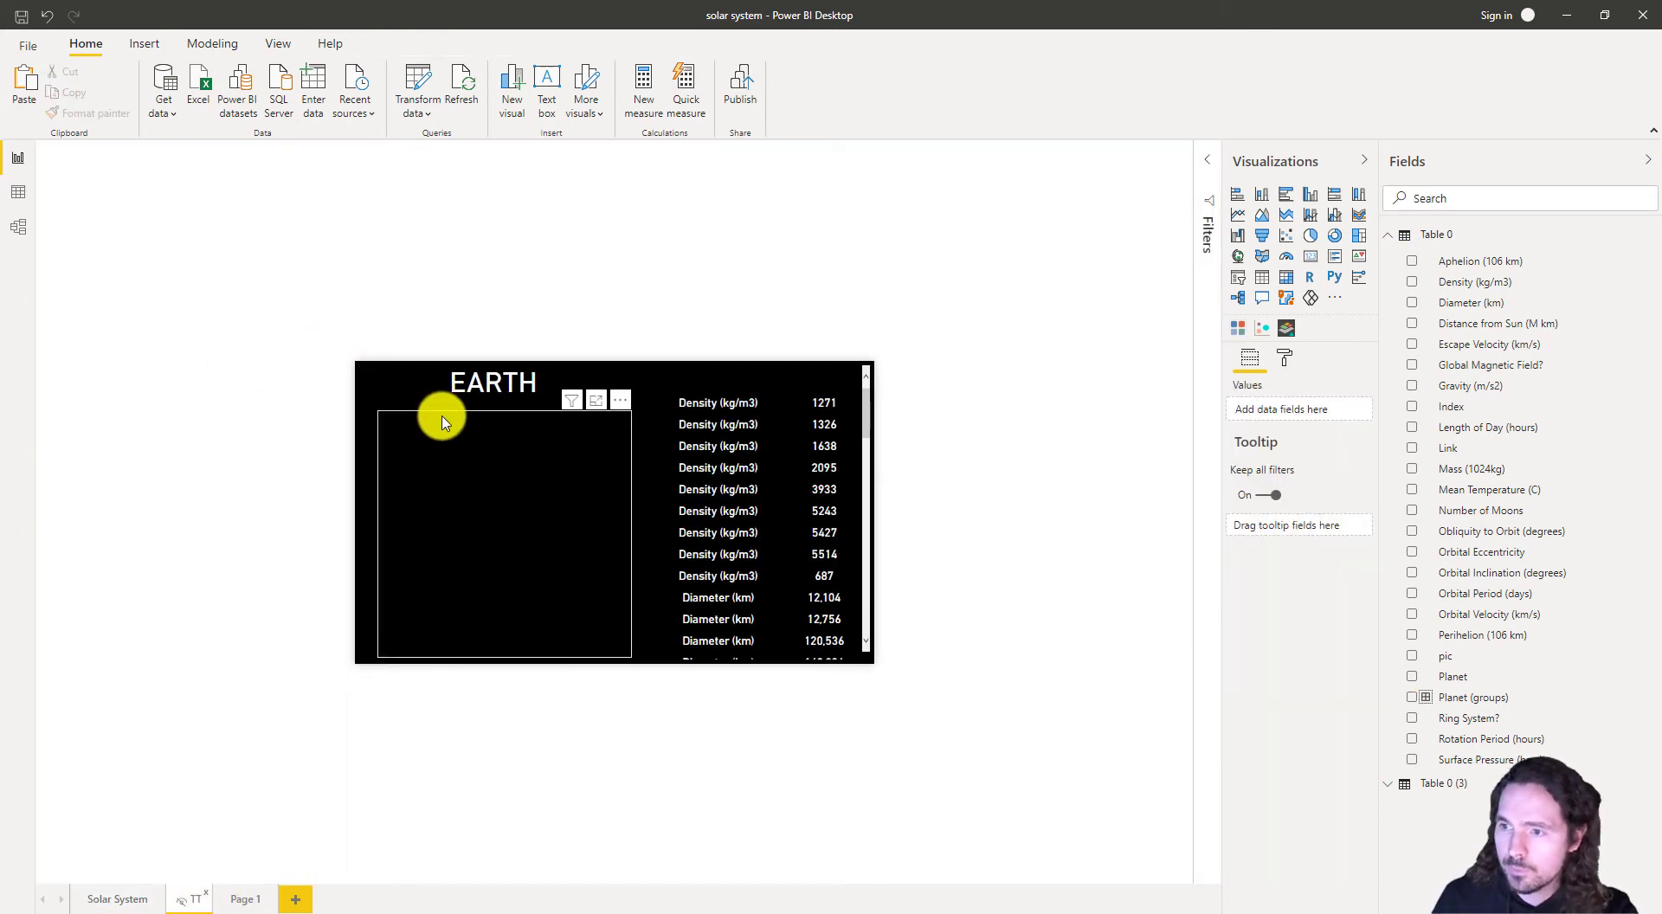
- Copy the planet image visual and paste it onto Page 1, keeping it synced
left_click(442, 422)
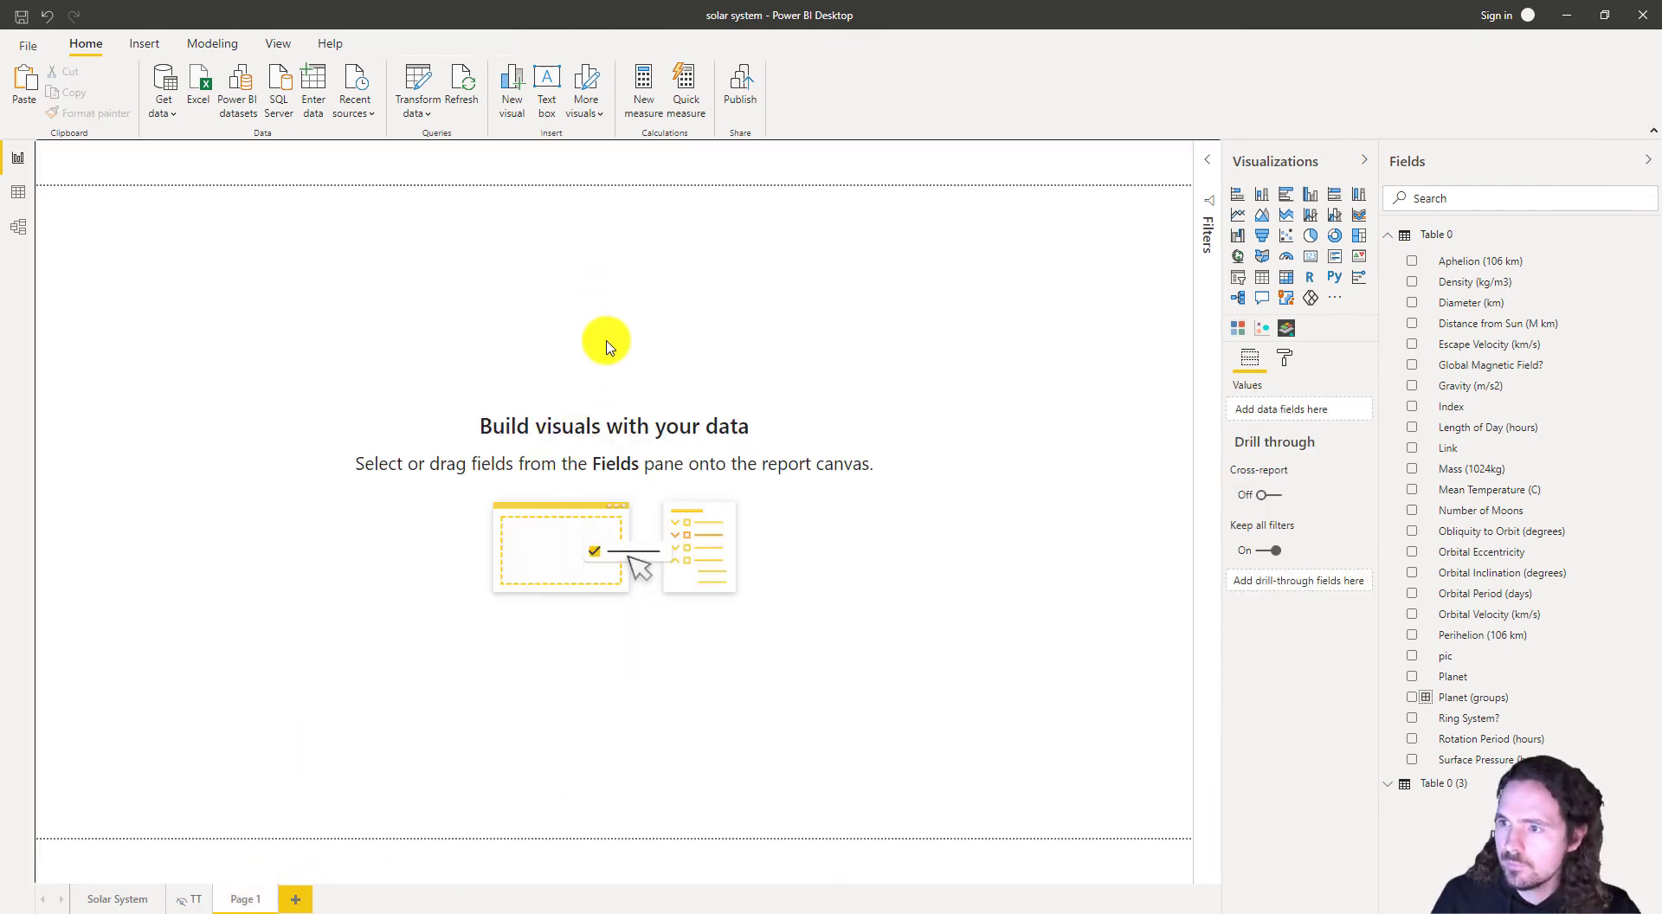
key("ctrl+v")
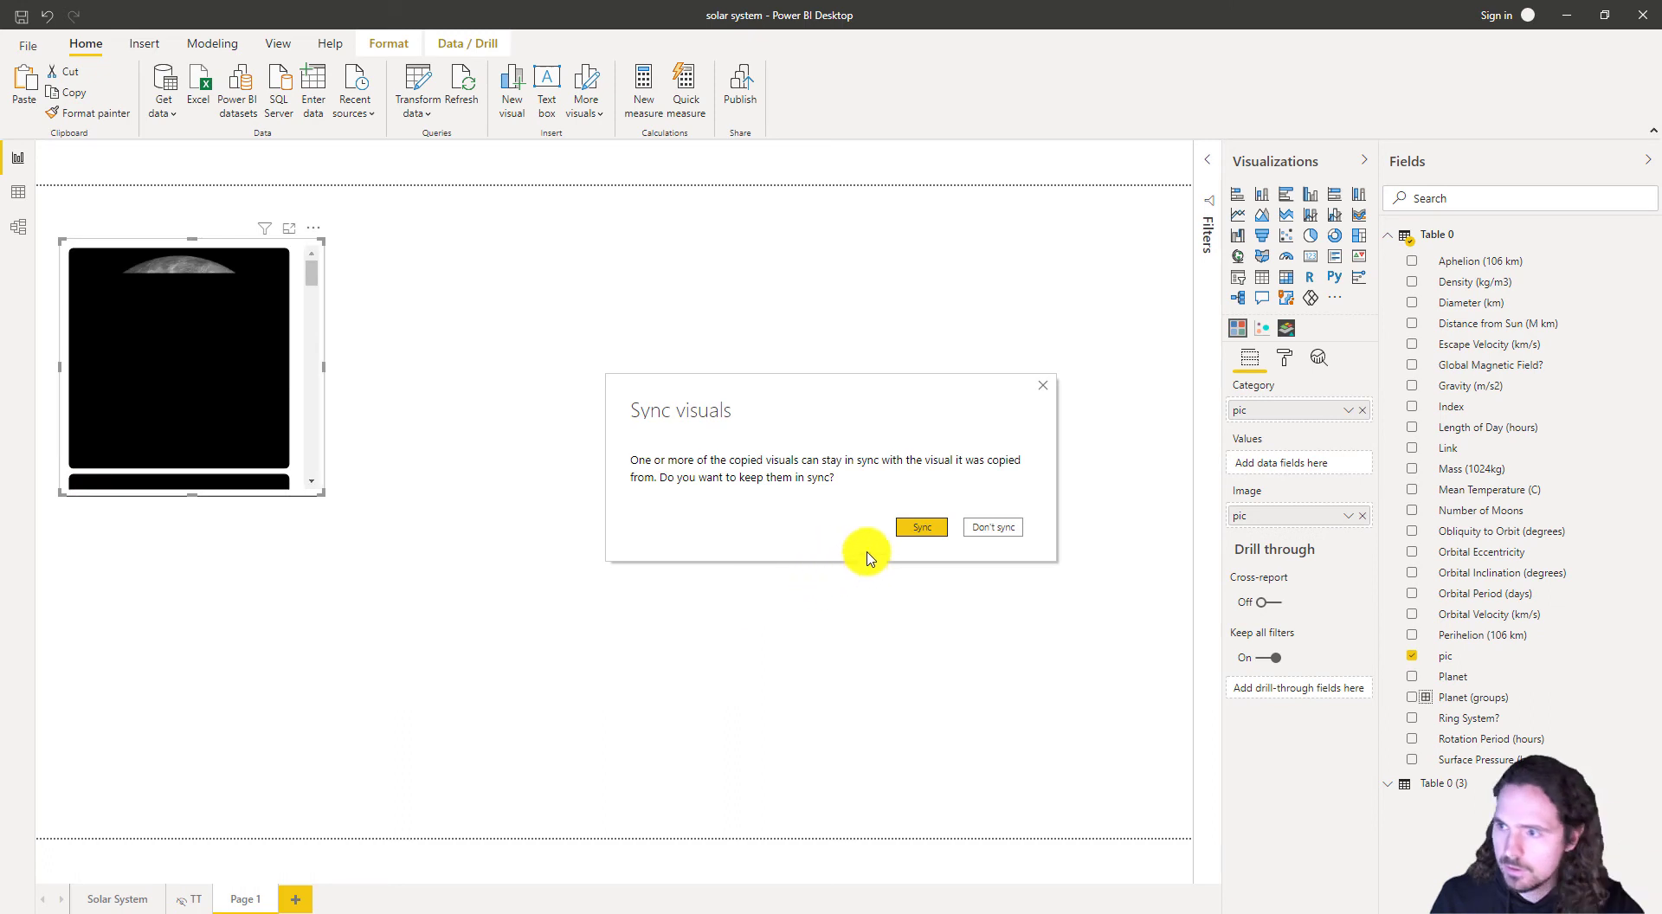
left_click(920, 528)
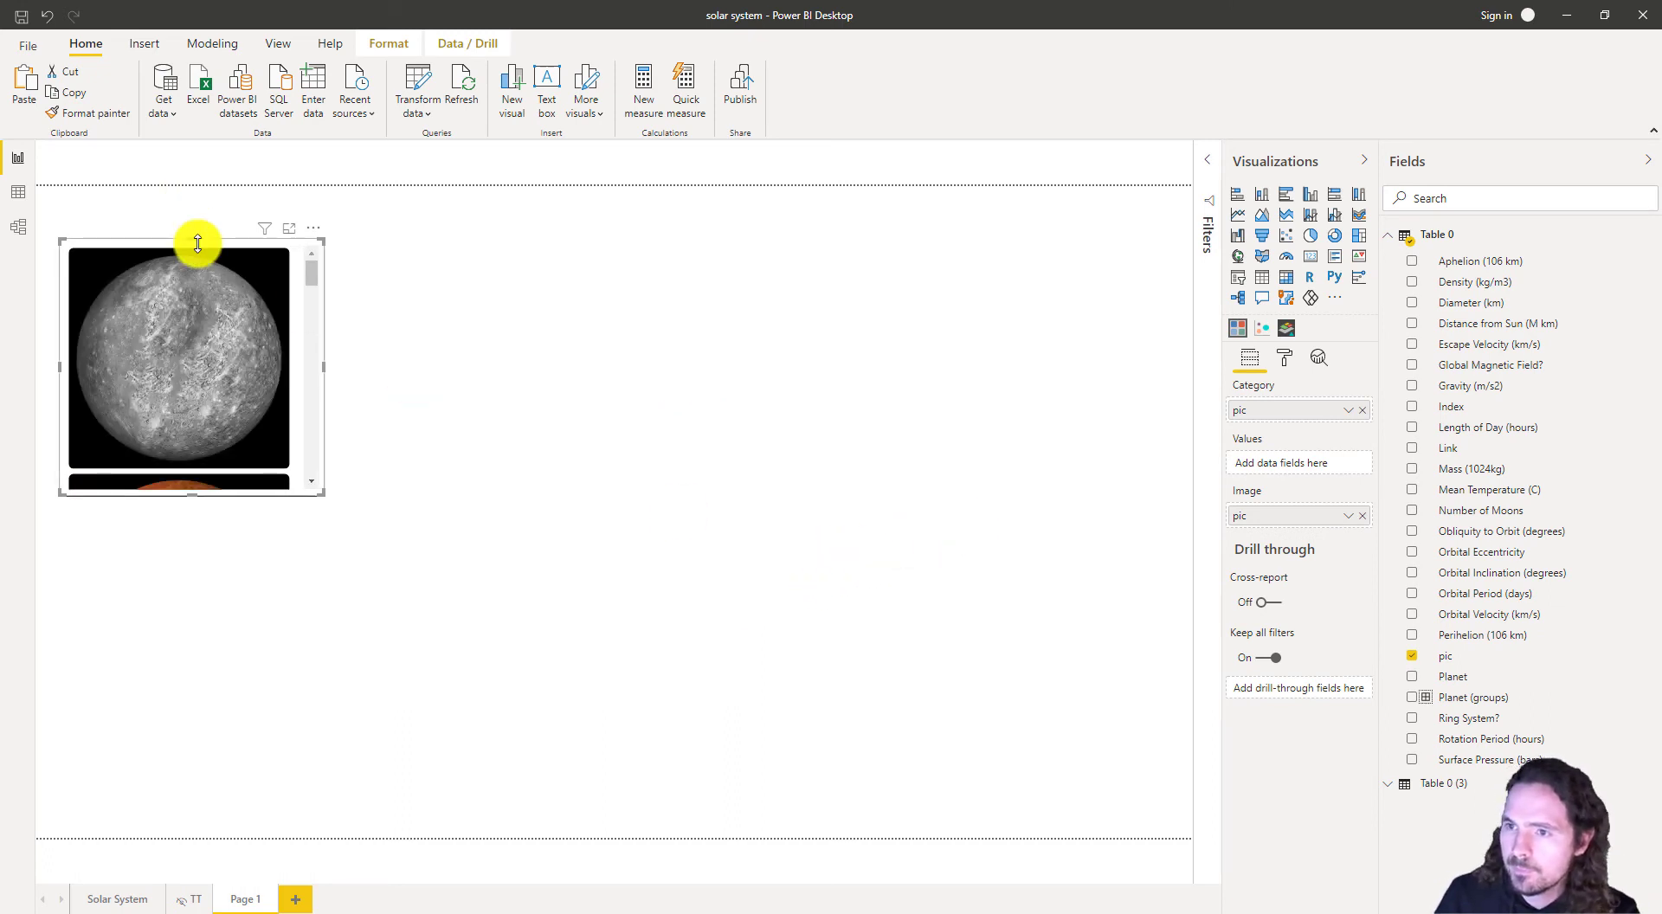
- Move and enlarge the image visual into a planet grid categorised by Planet
left_click_drag(198, 243, 571, 223)
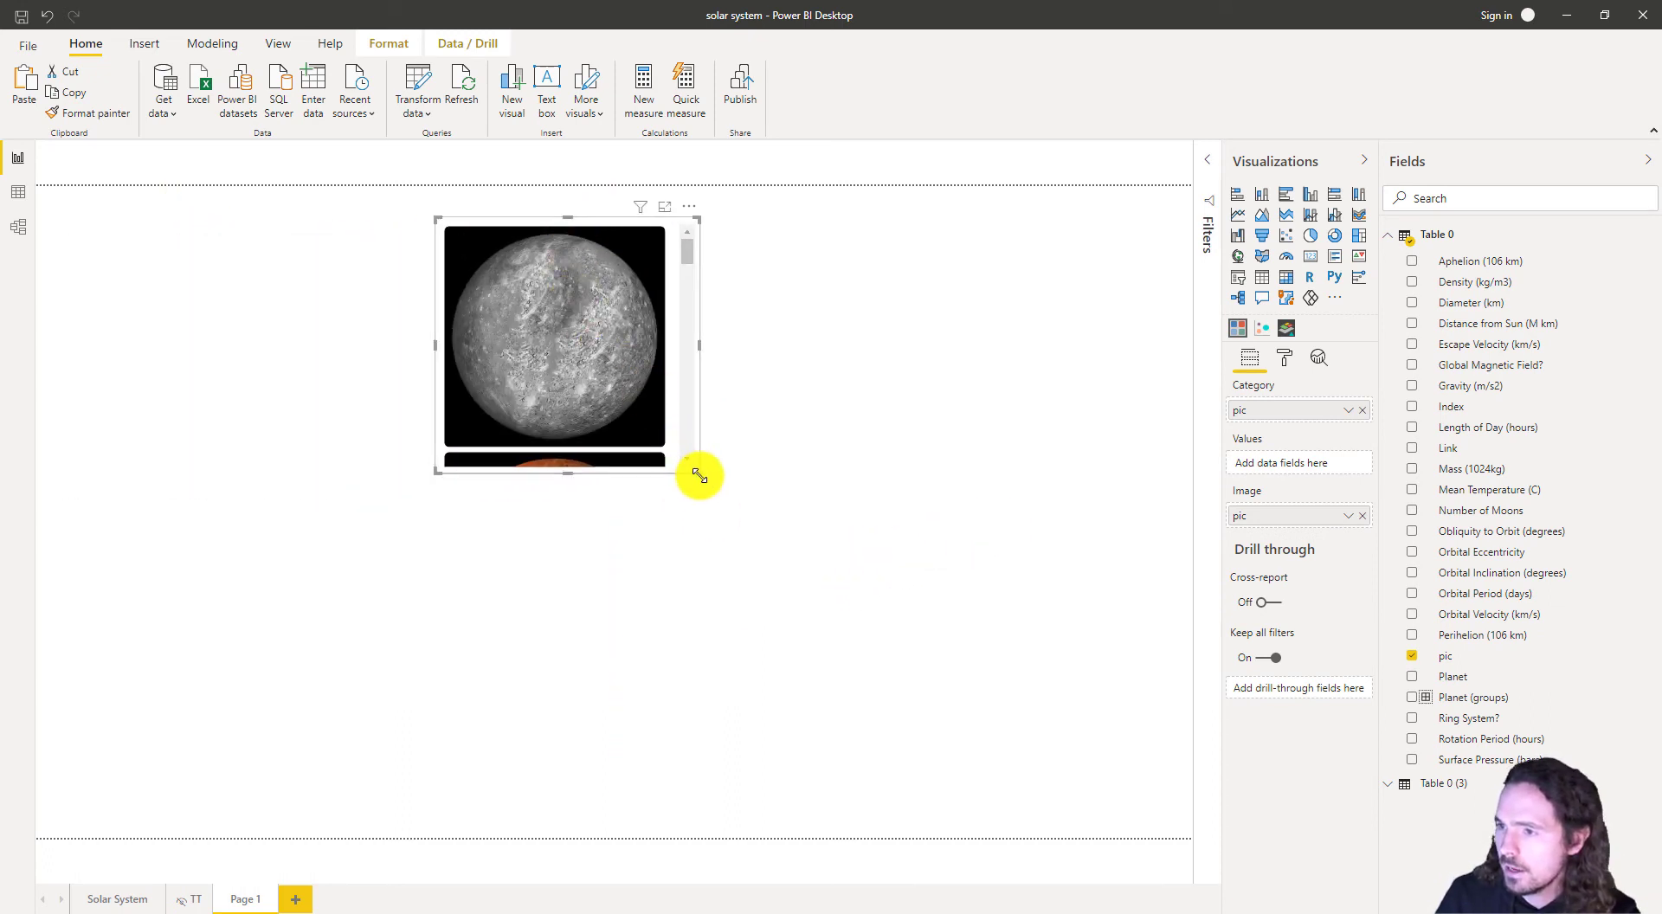
left_click_drag(698, 476, 1166, 784)
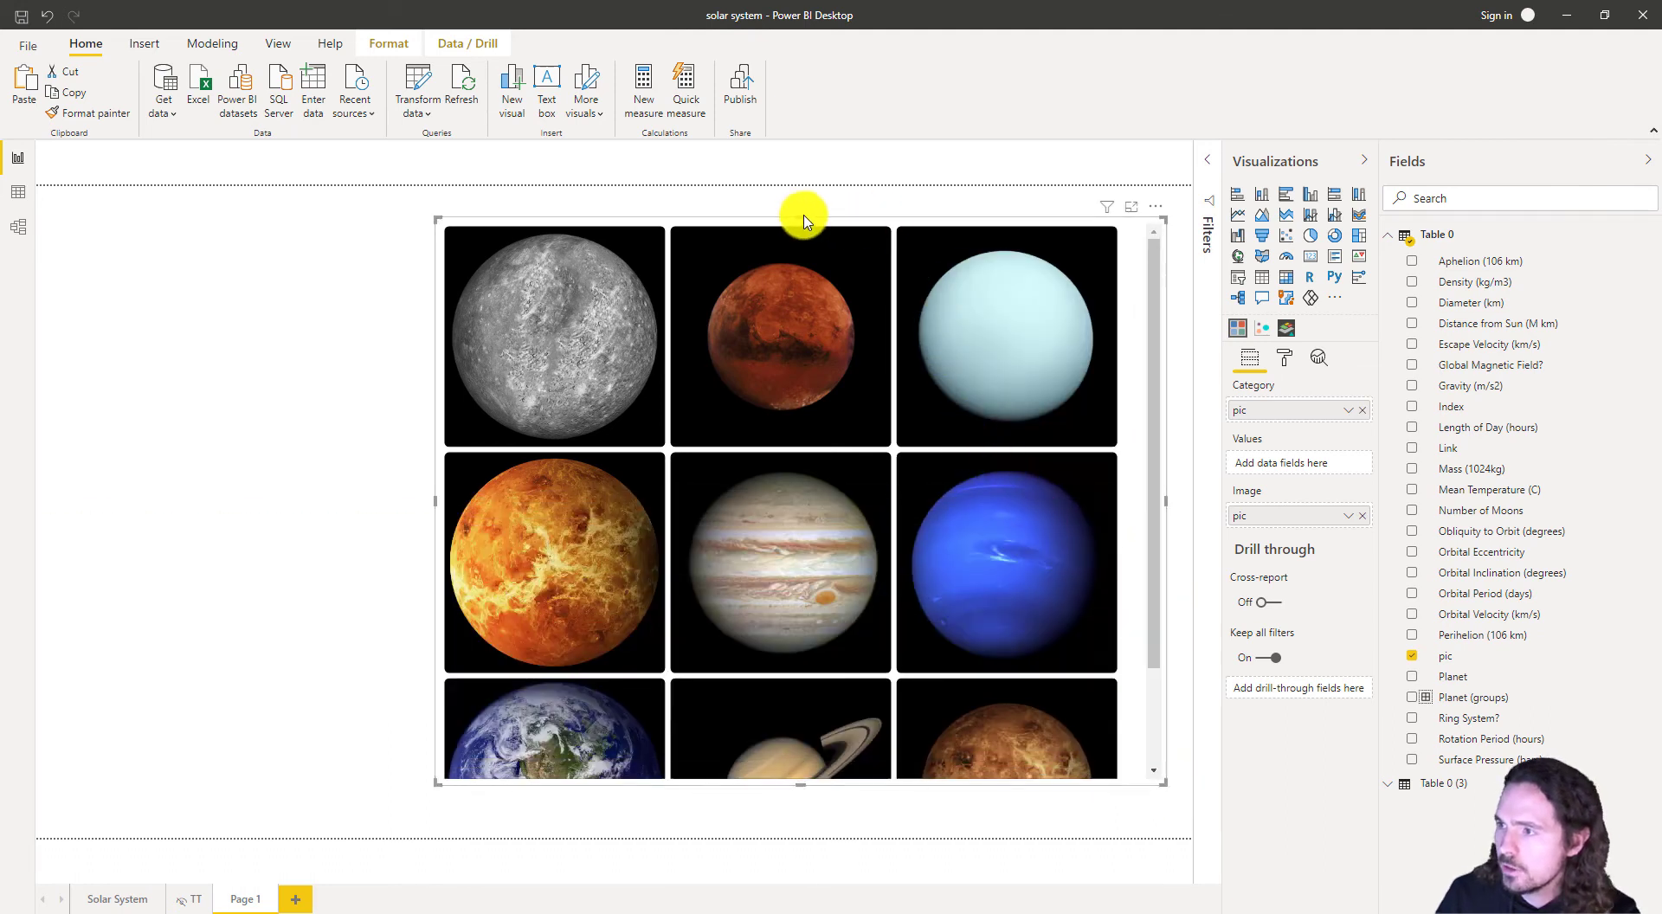
left_click_drag(803, 220, 800, 185)
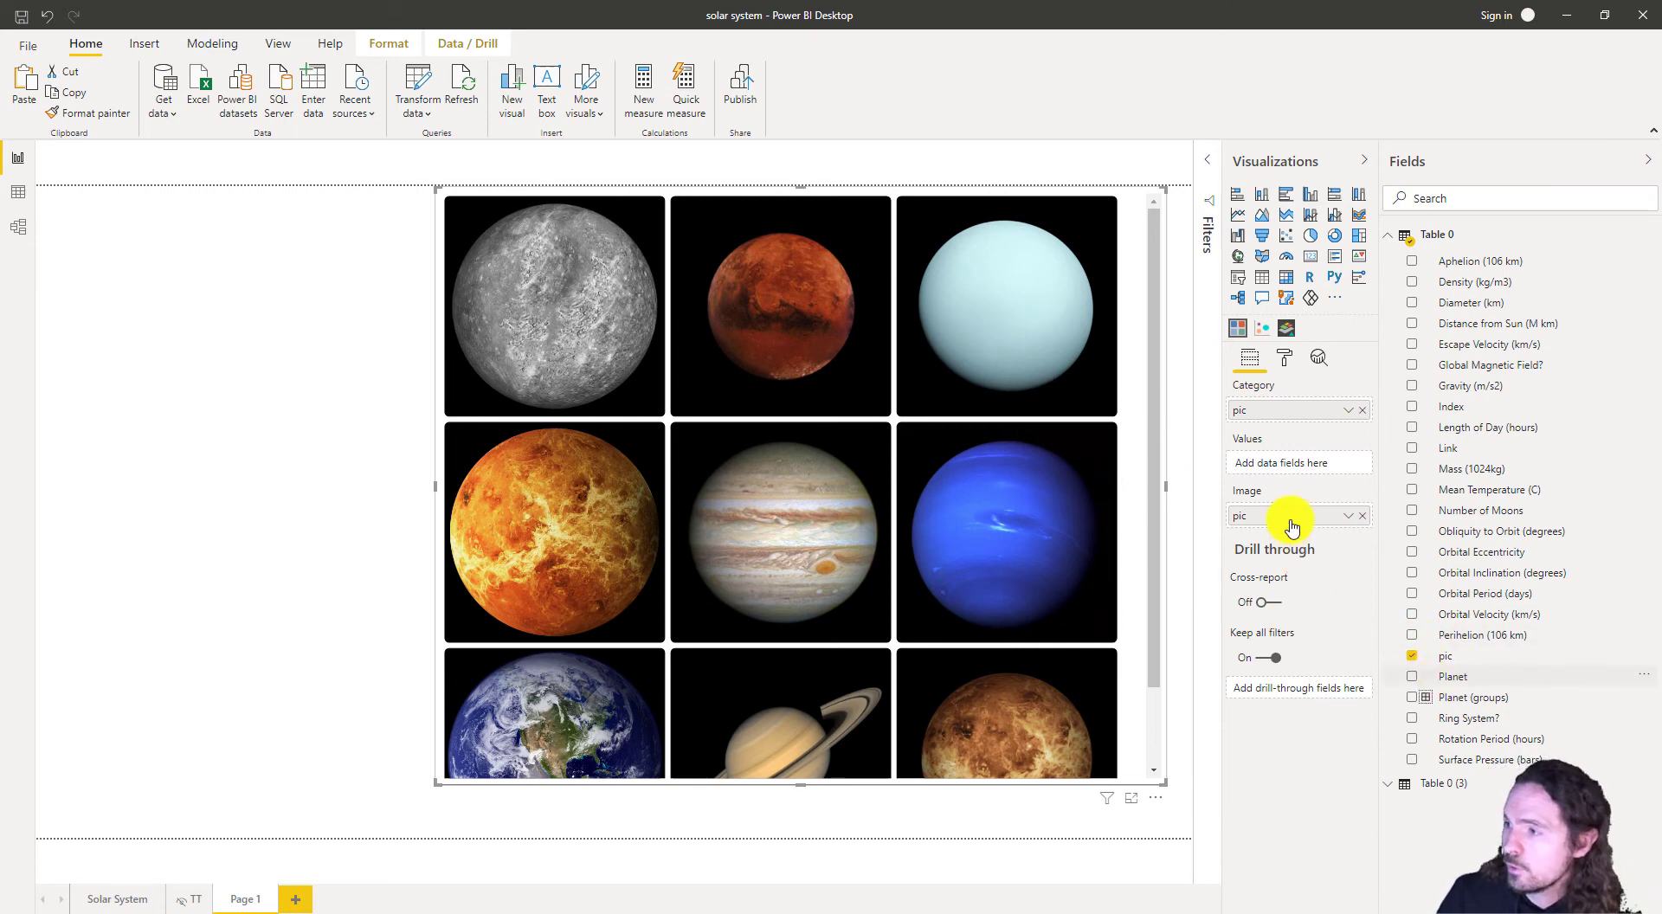
left_click_drag(1296, 433, 1281, 419)
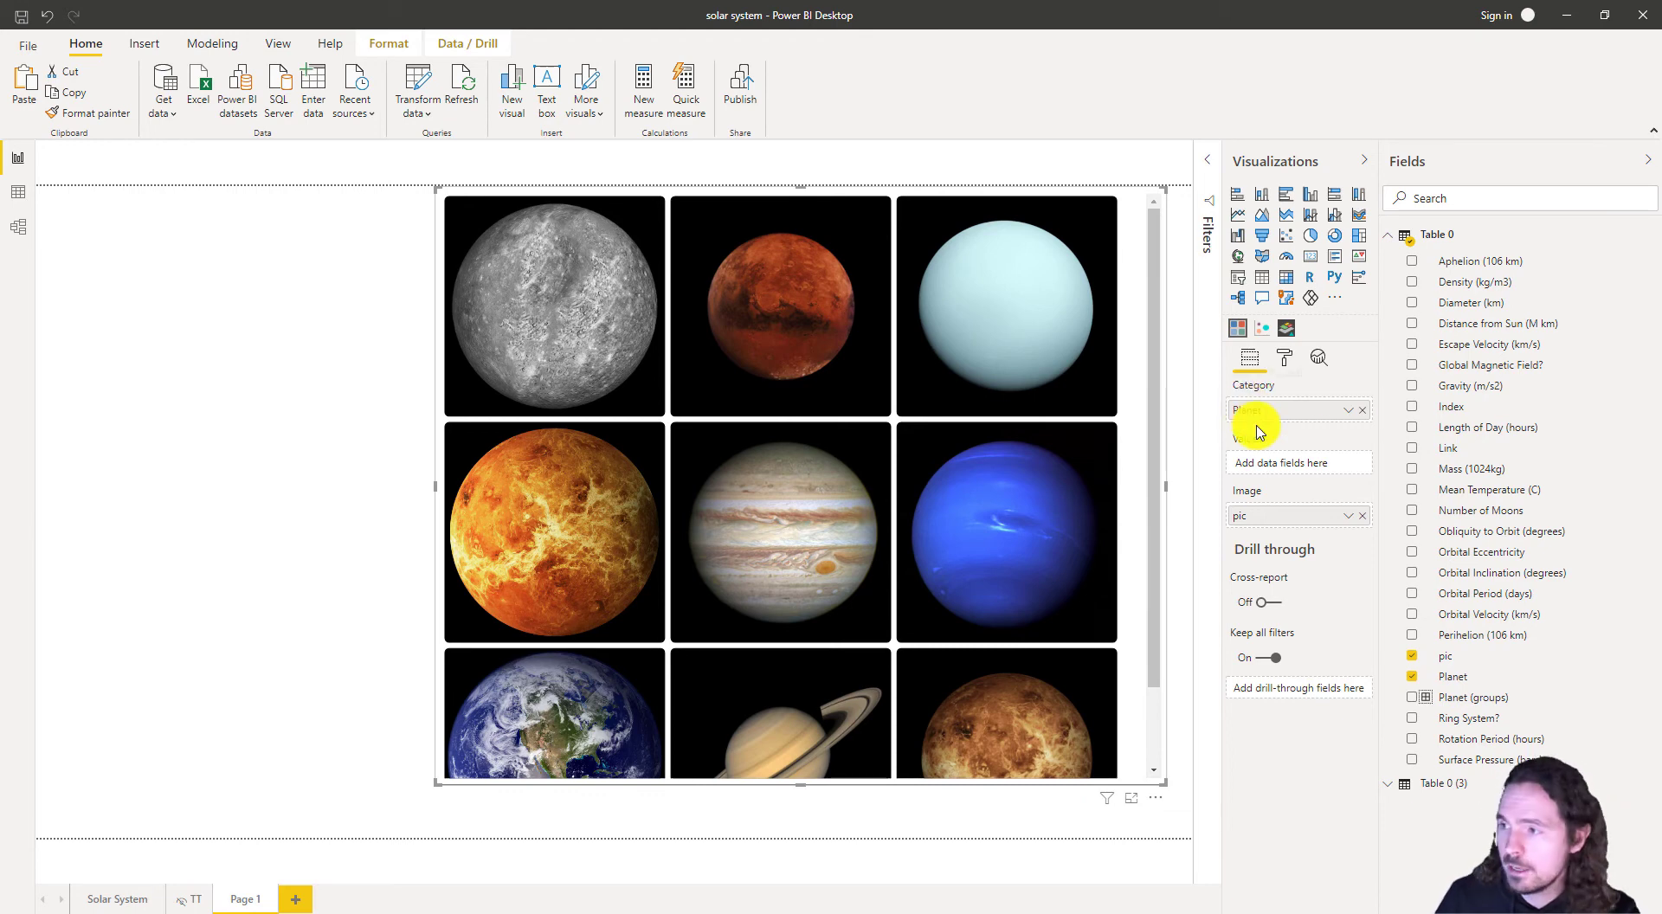
- Change the chiclet Image Split from 100 to 70 in the Images settings
left_click(1285, 358)
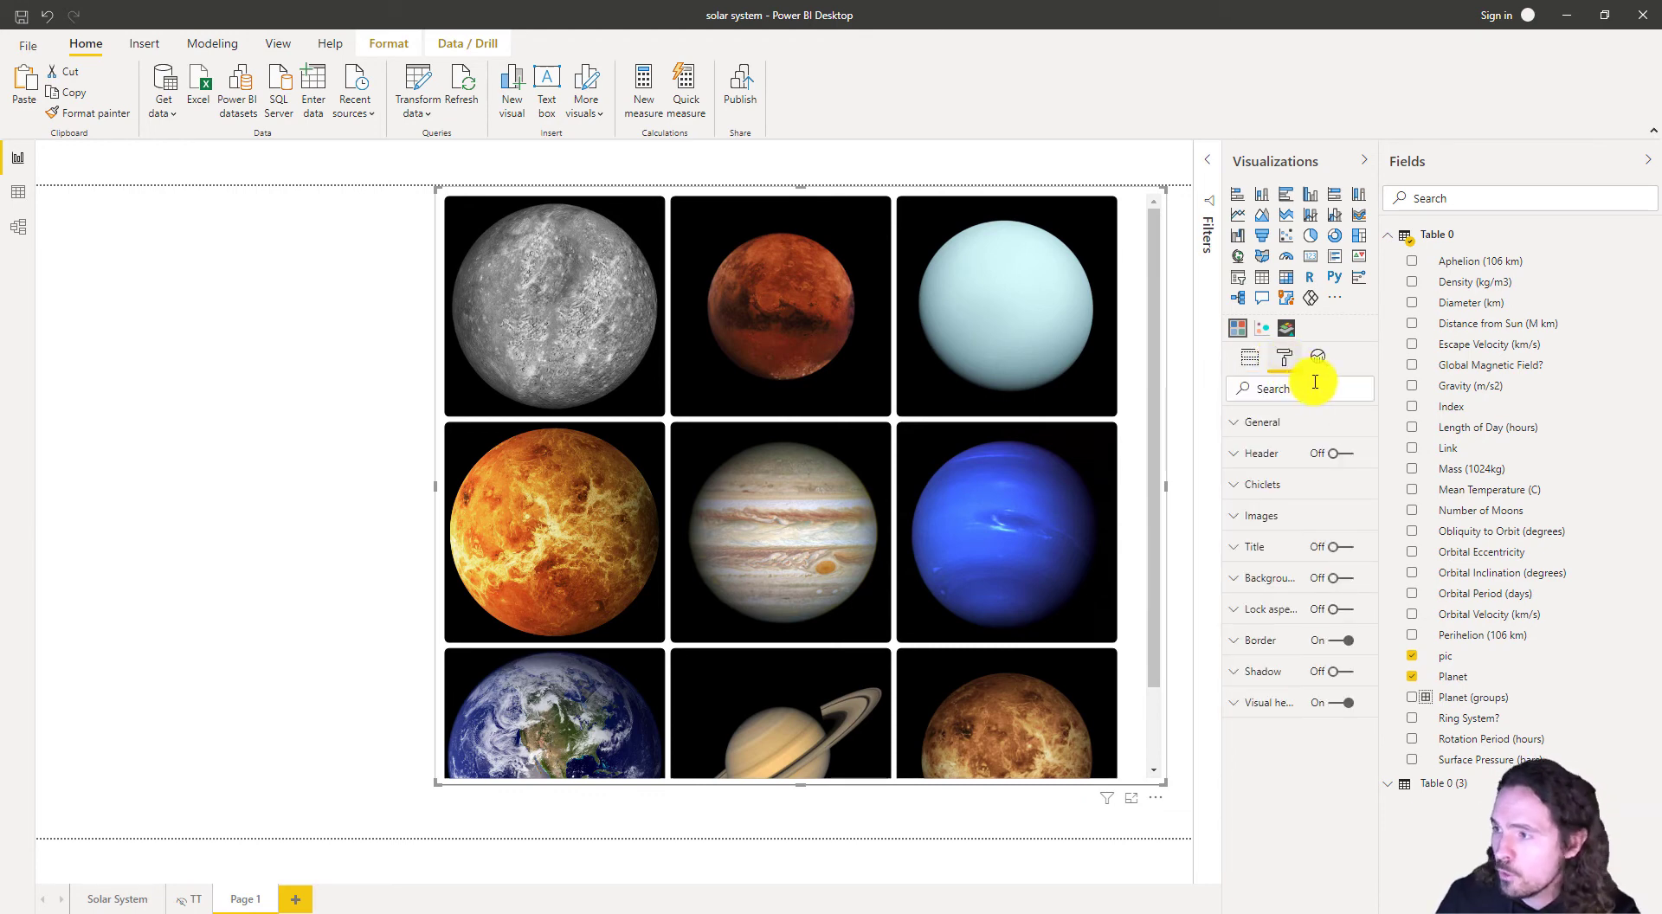
left_click(1295, 488)
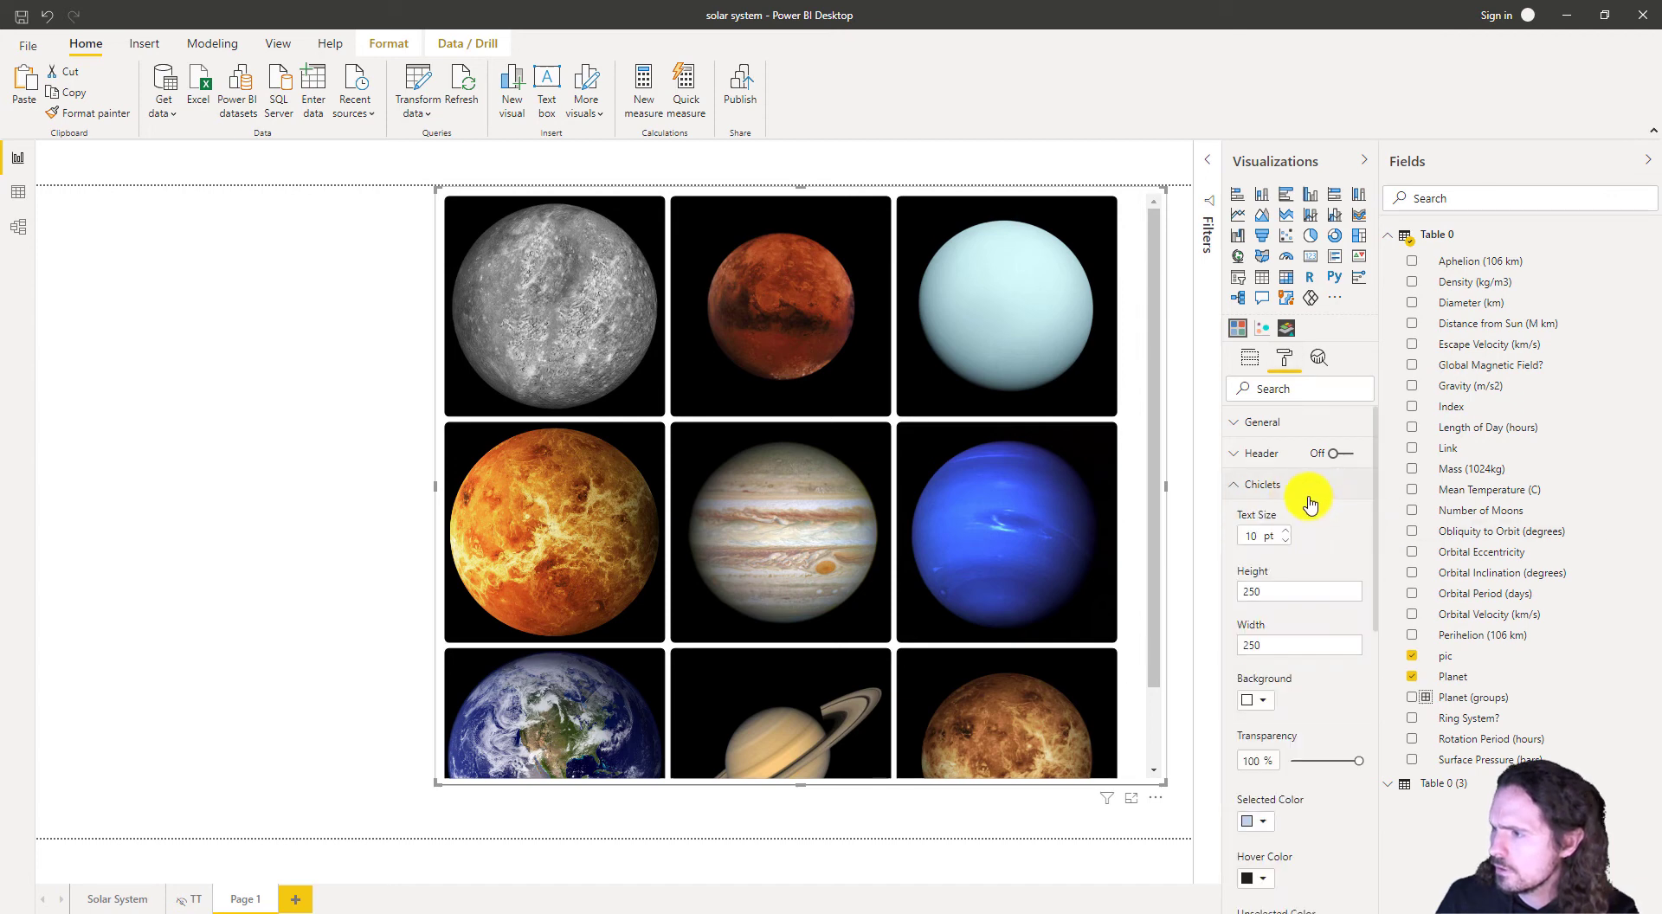
scroll(1310, 504, "down", 5)
scroll(1310, 503, "up", 5)
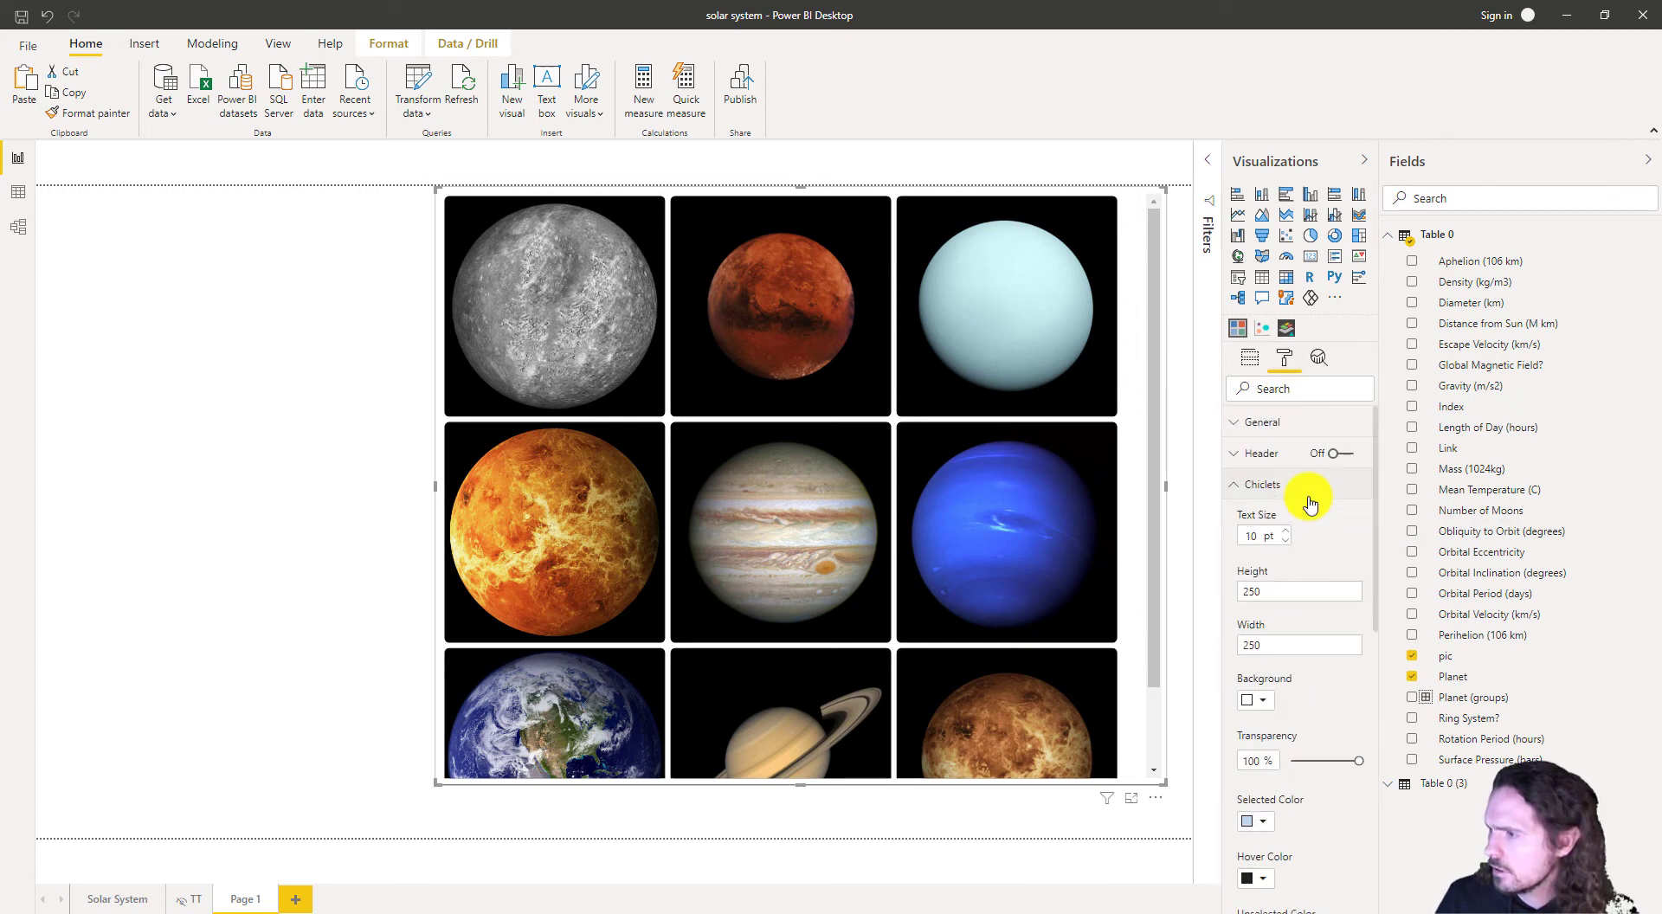
left_click(1287, 475)
left_click(1281, 424)
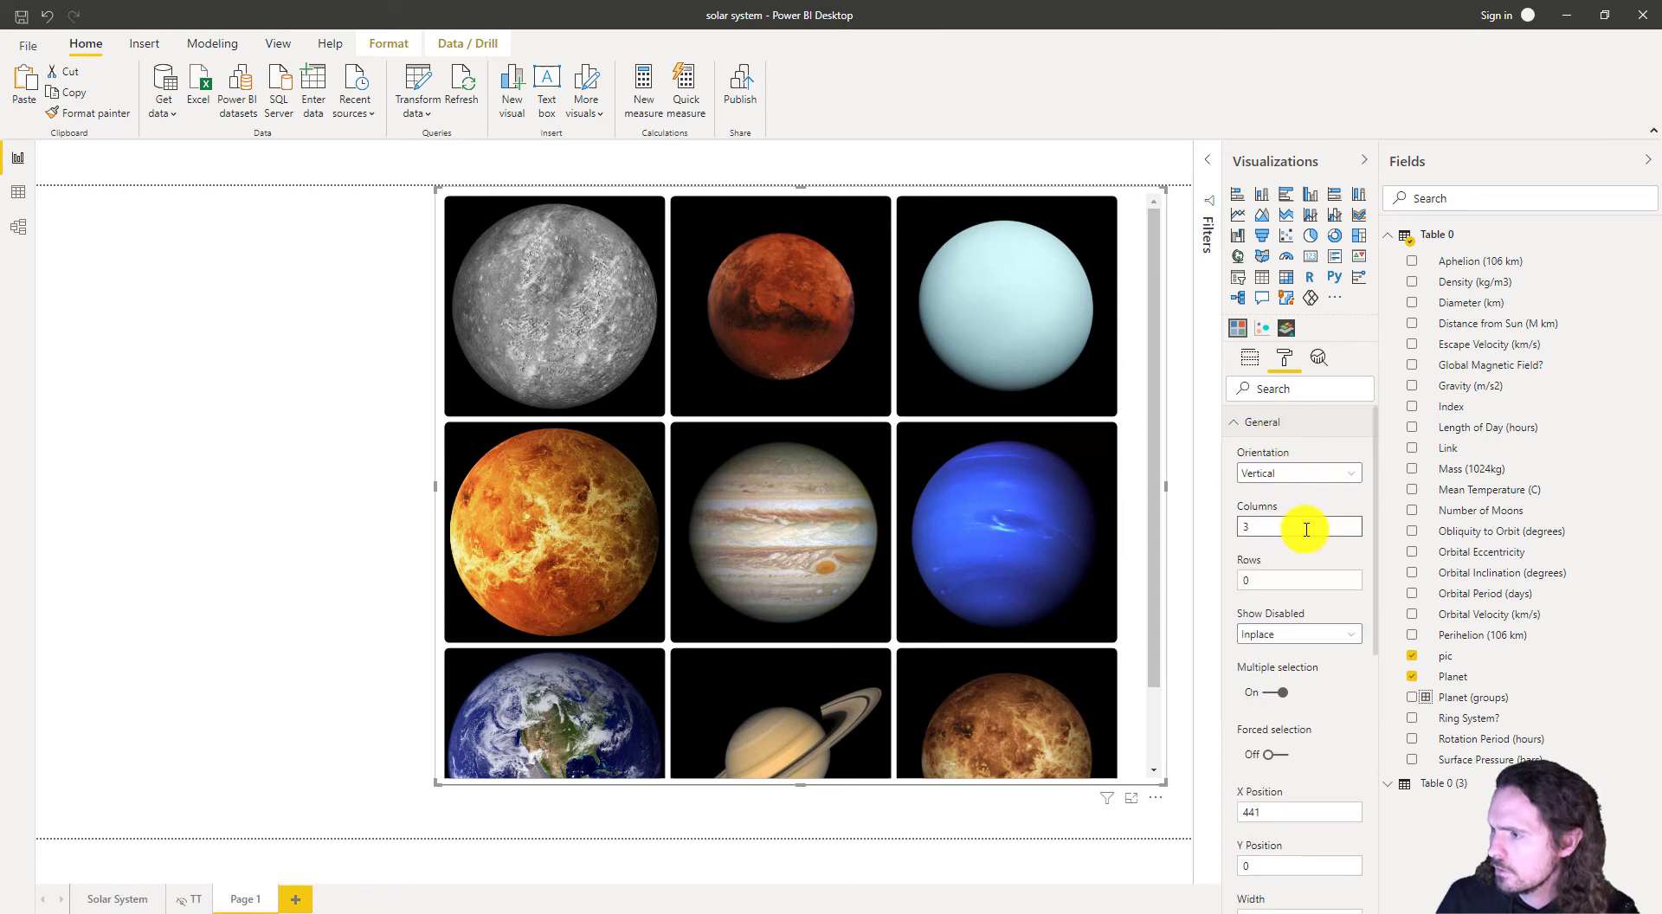
left_click(1269, 424)
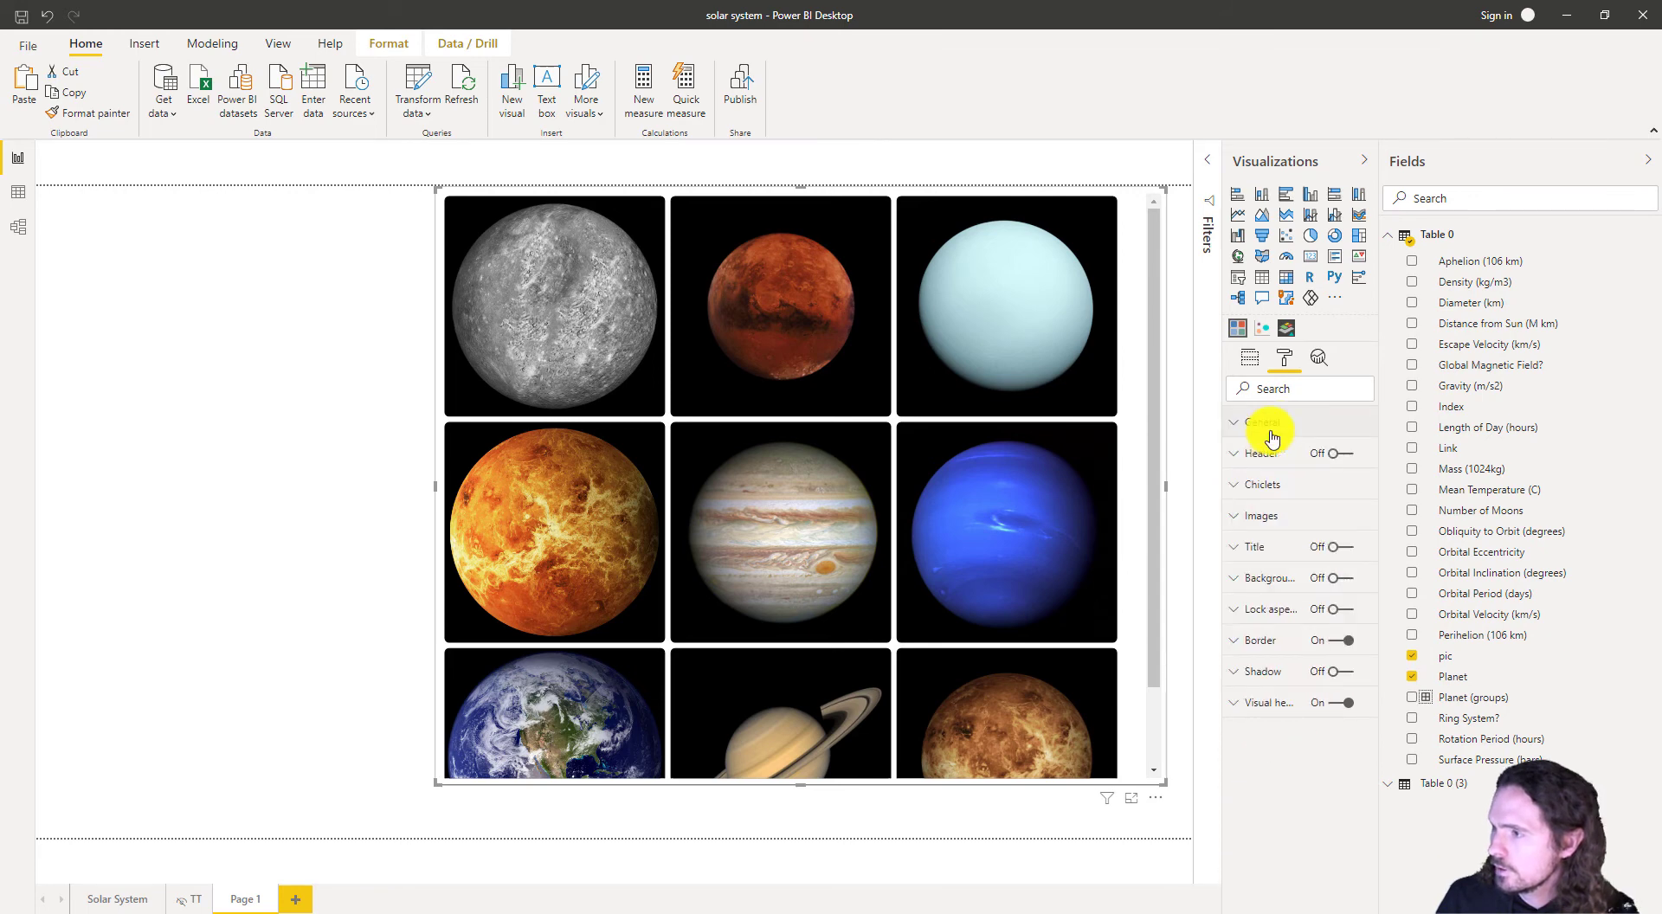
left_click(1272, 511)
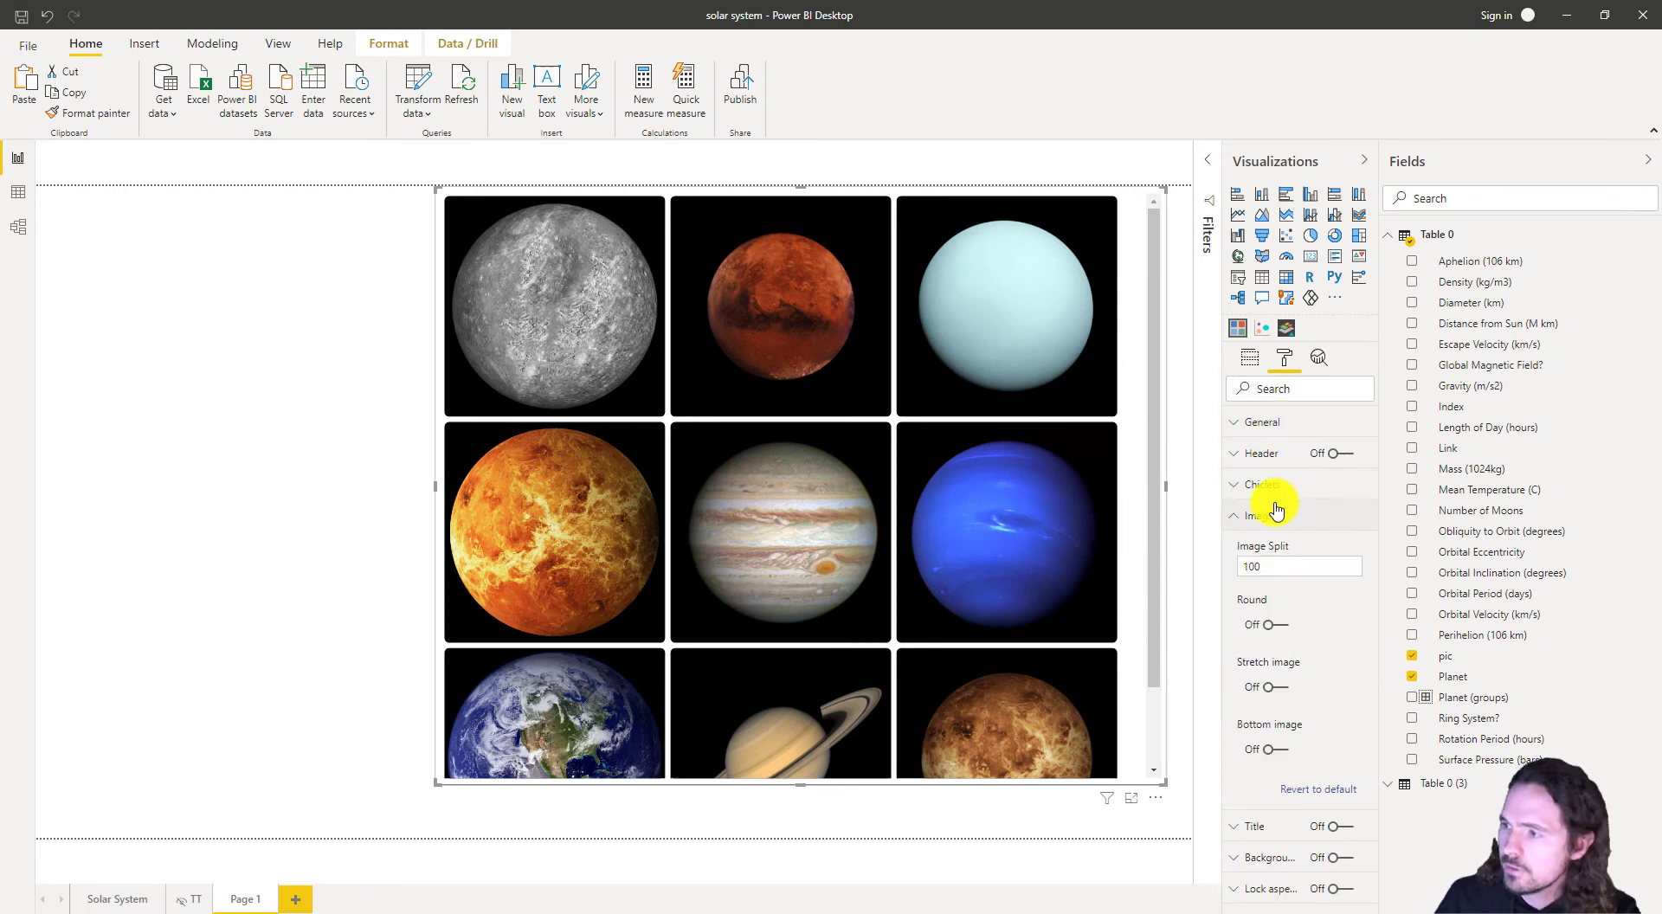
double_click(1252, 565)
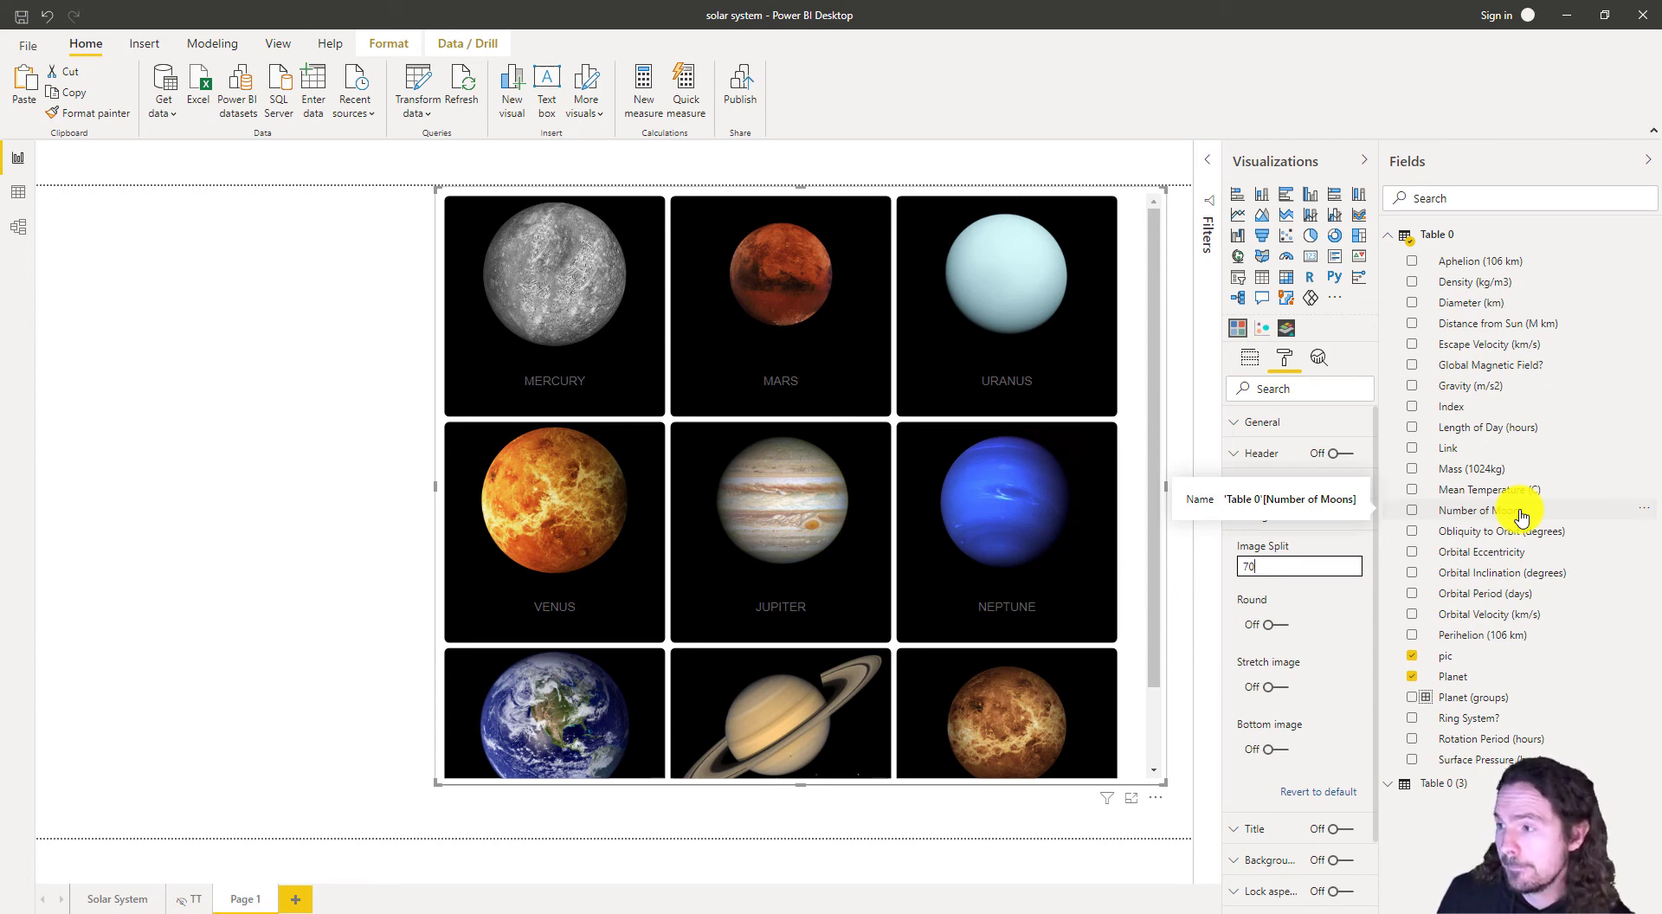
- Review the image visual's field assignments in the Fields pane
left_click(1249, 357)
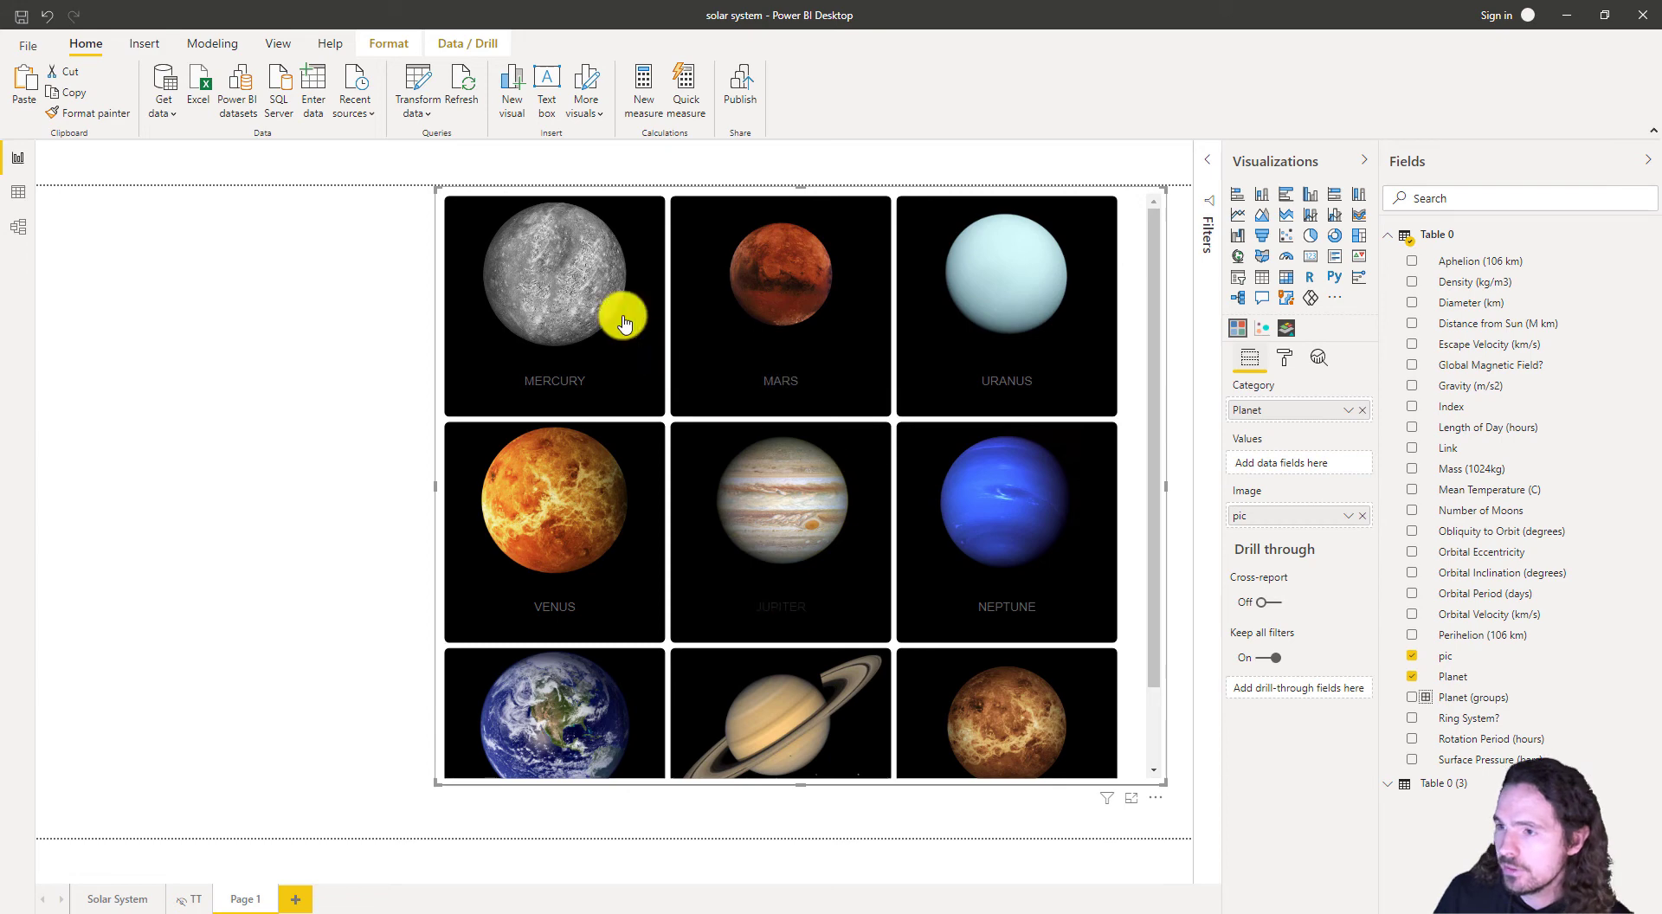
scroll(601, 374, "down", 2)
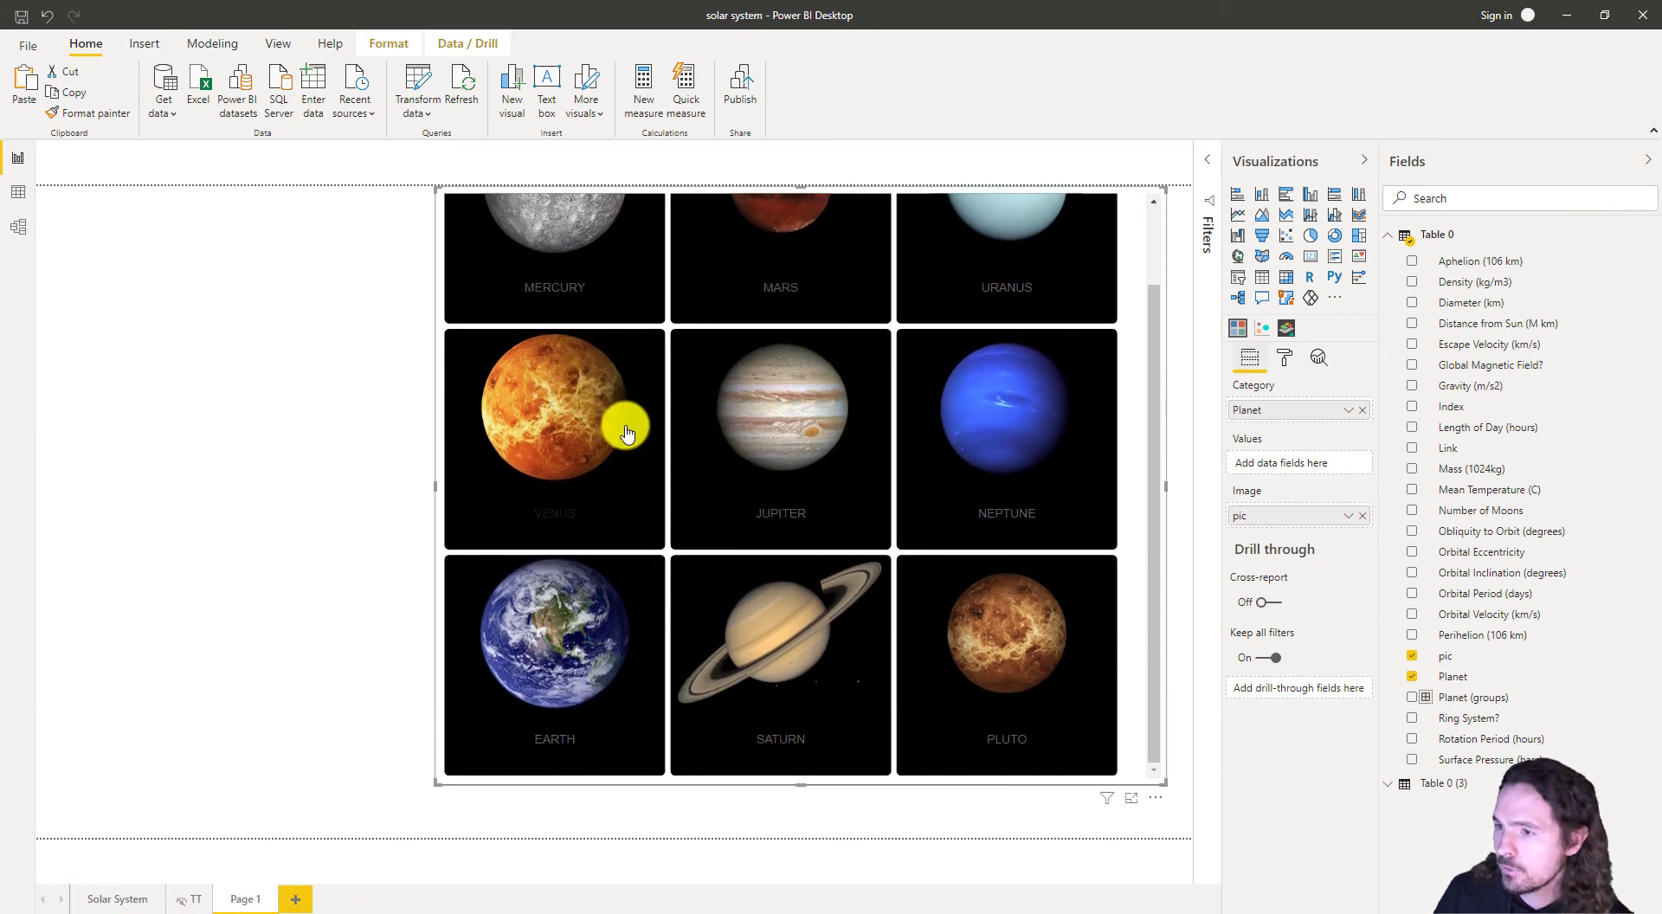
scroll(623, 421, "up", 2)
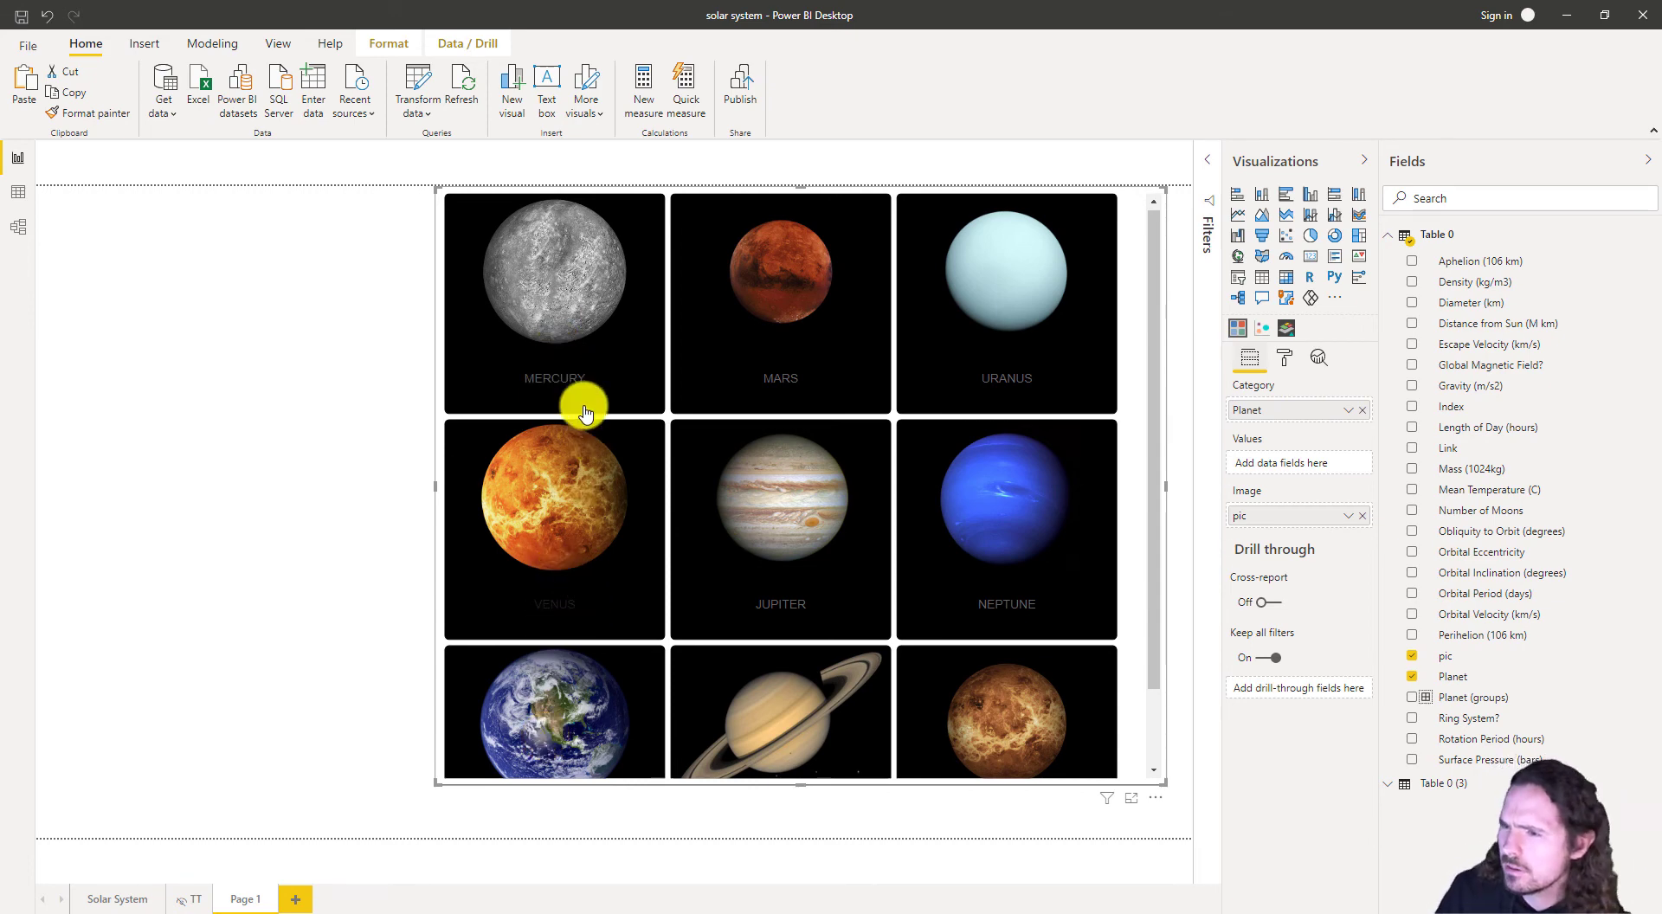
scroll(584, 424, "down", 1)
scroll(586, 441, "up", 1)
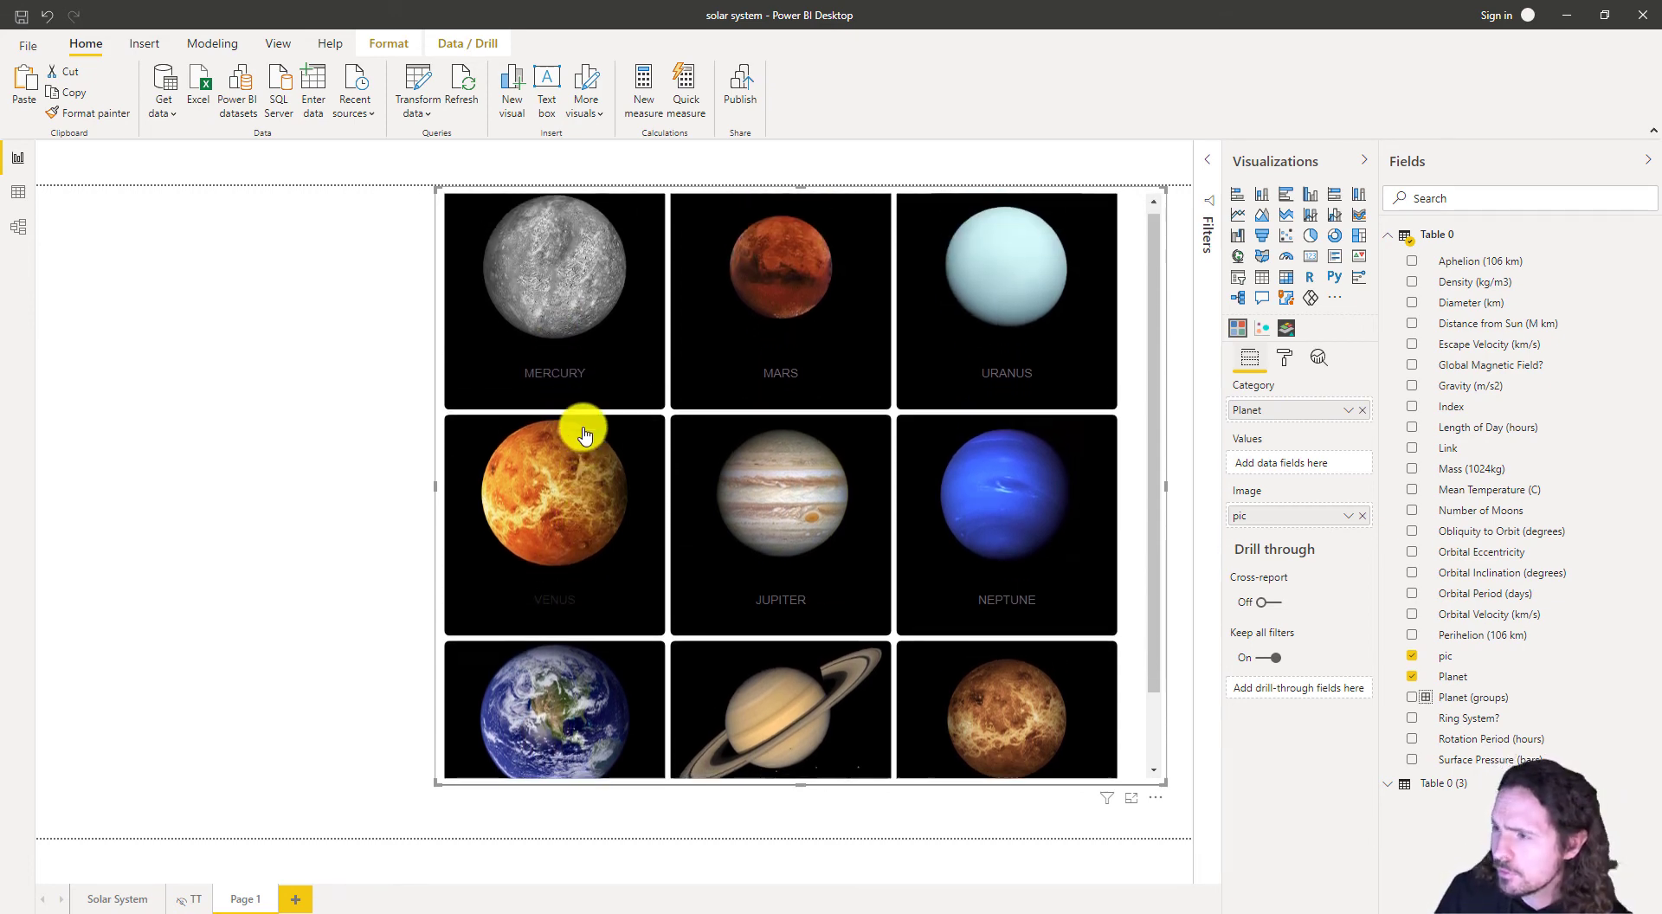
scroll(584, 428, "down", 1)
- Change the planet slicer's Orientation from Vertical to Horizontal
left_click(1290, 360)
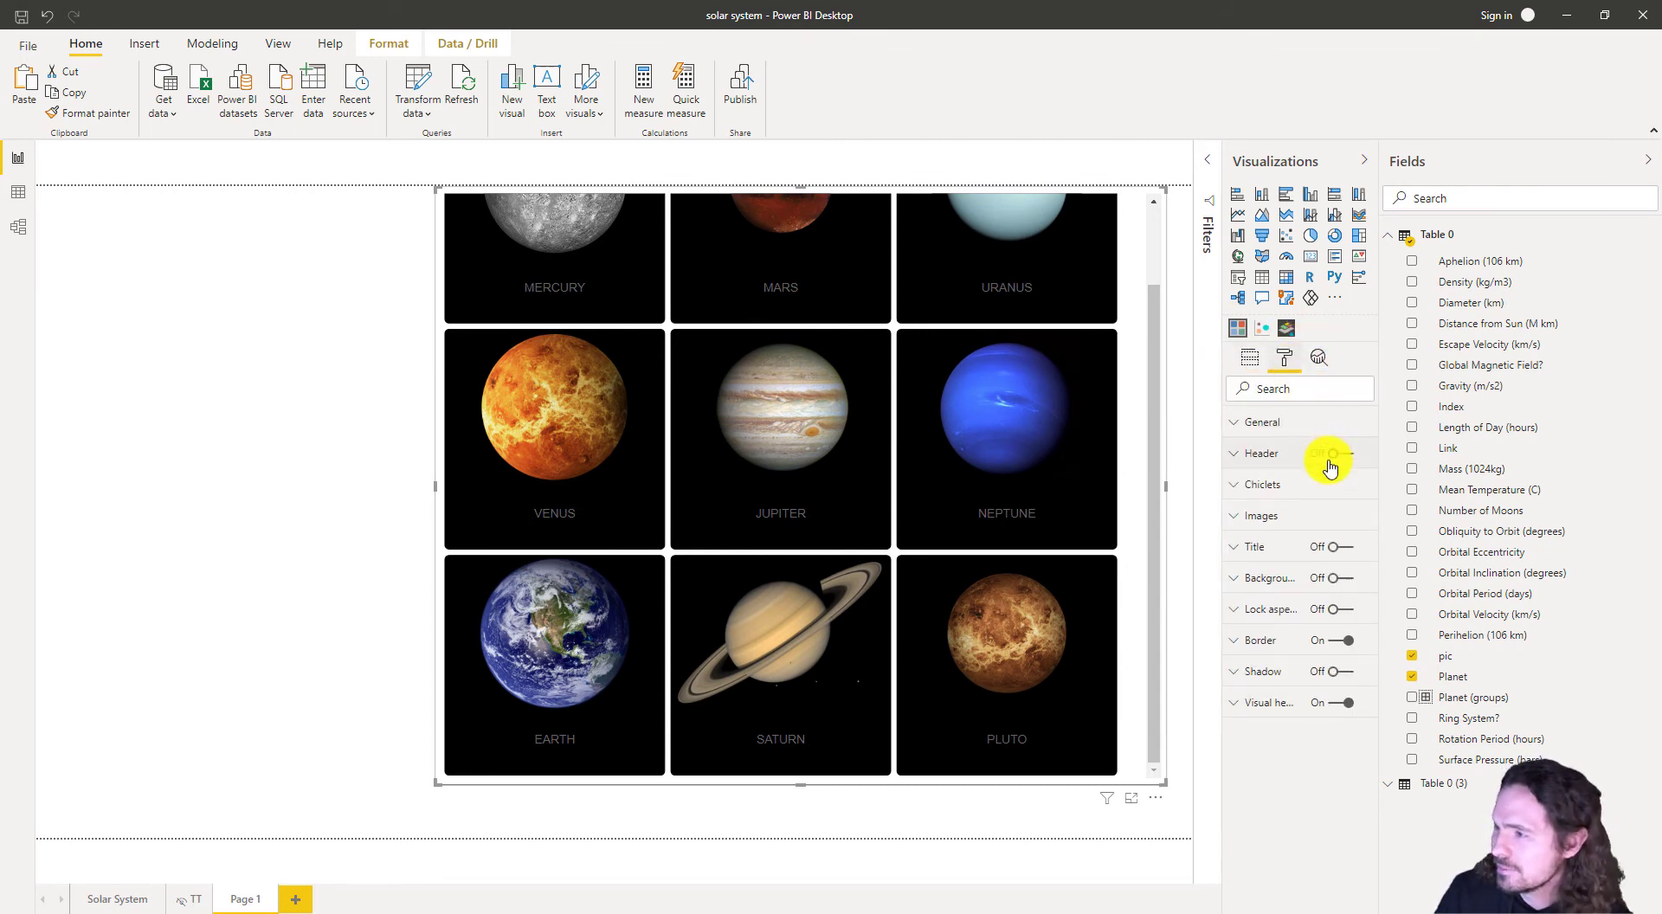
scroll(994, 438, "up", 1)
left_click(1288, 426)
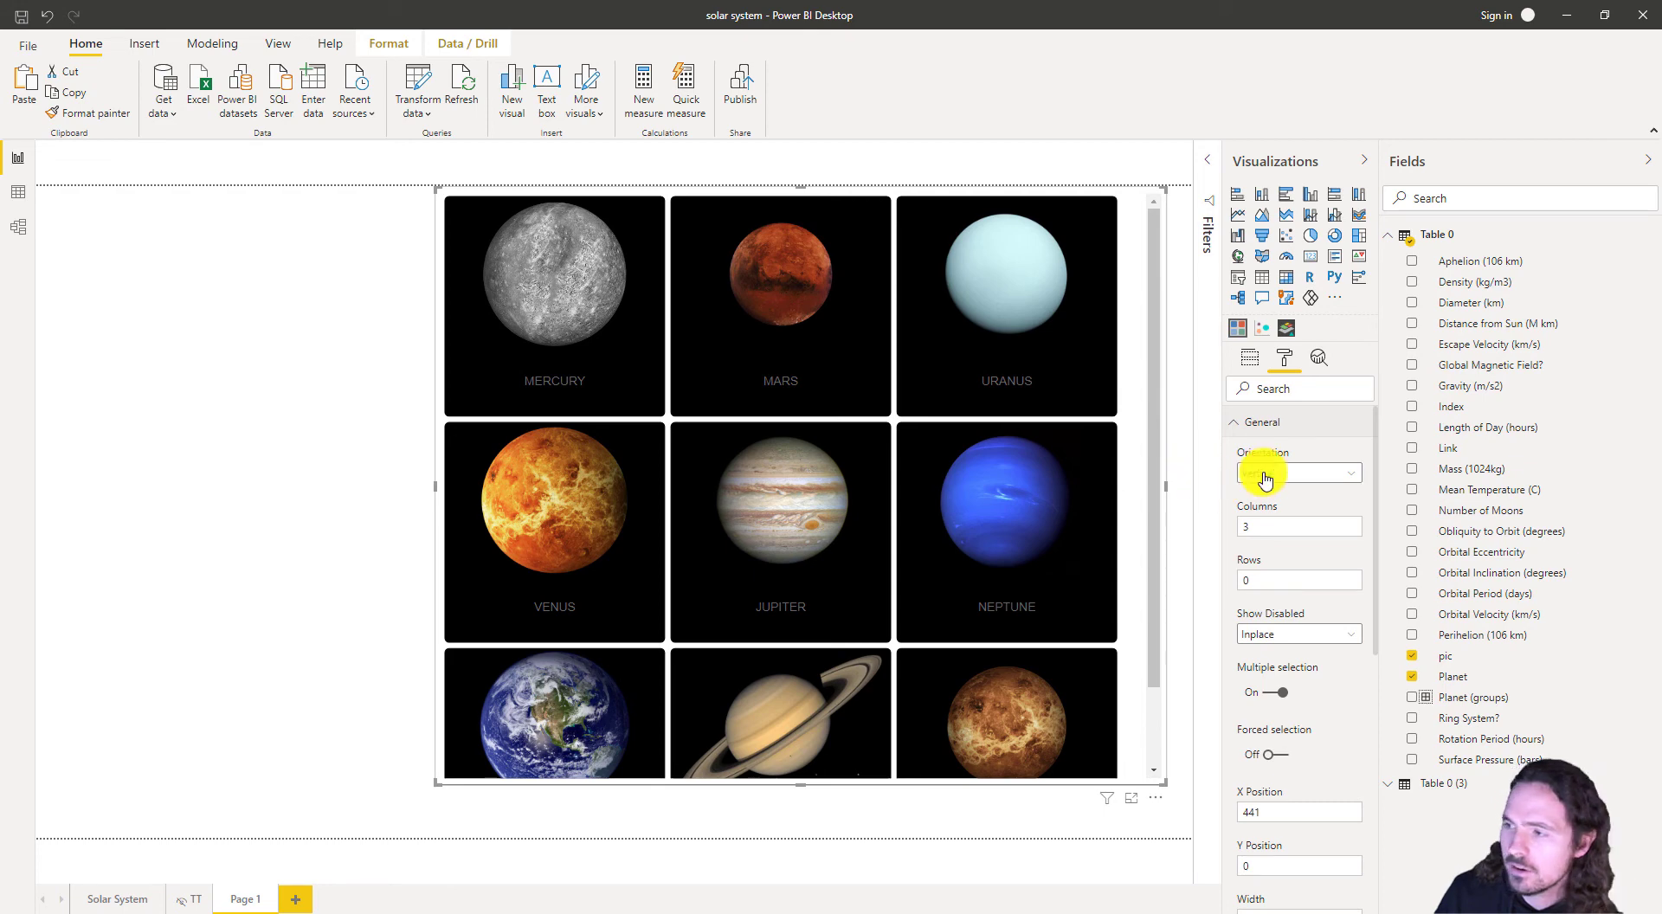
left_click(1309, 473)
left_click(1298, 493)
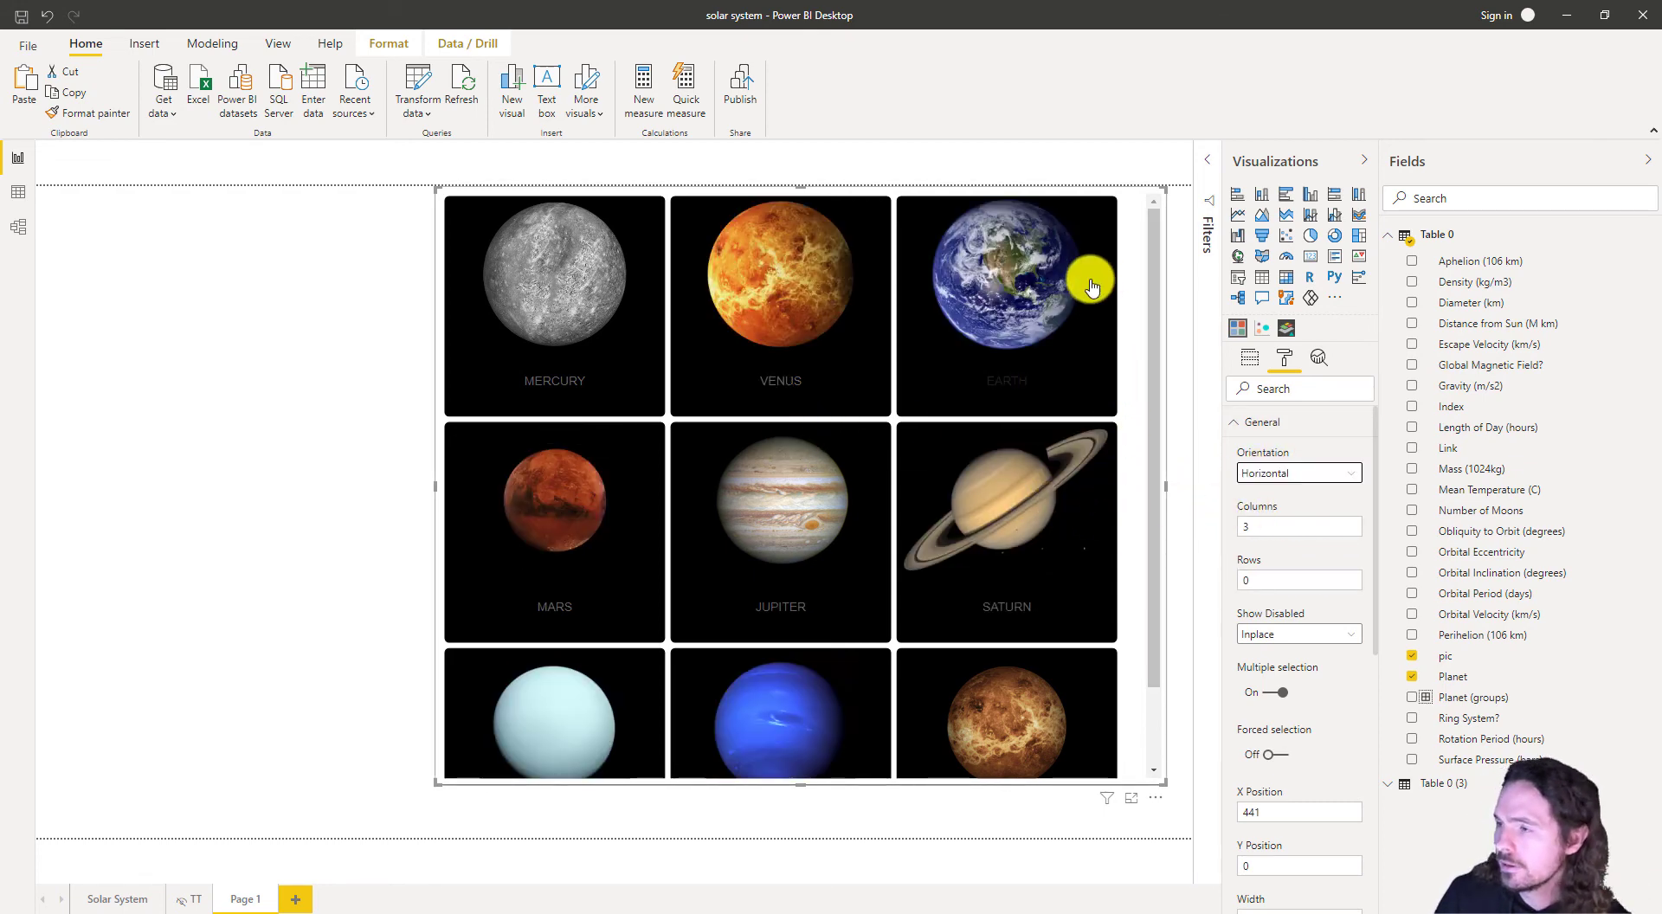
left_click(1249, 356)
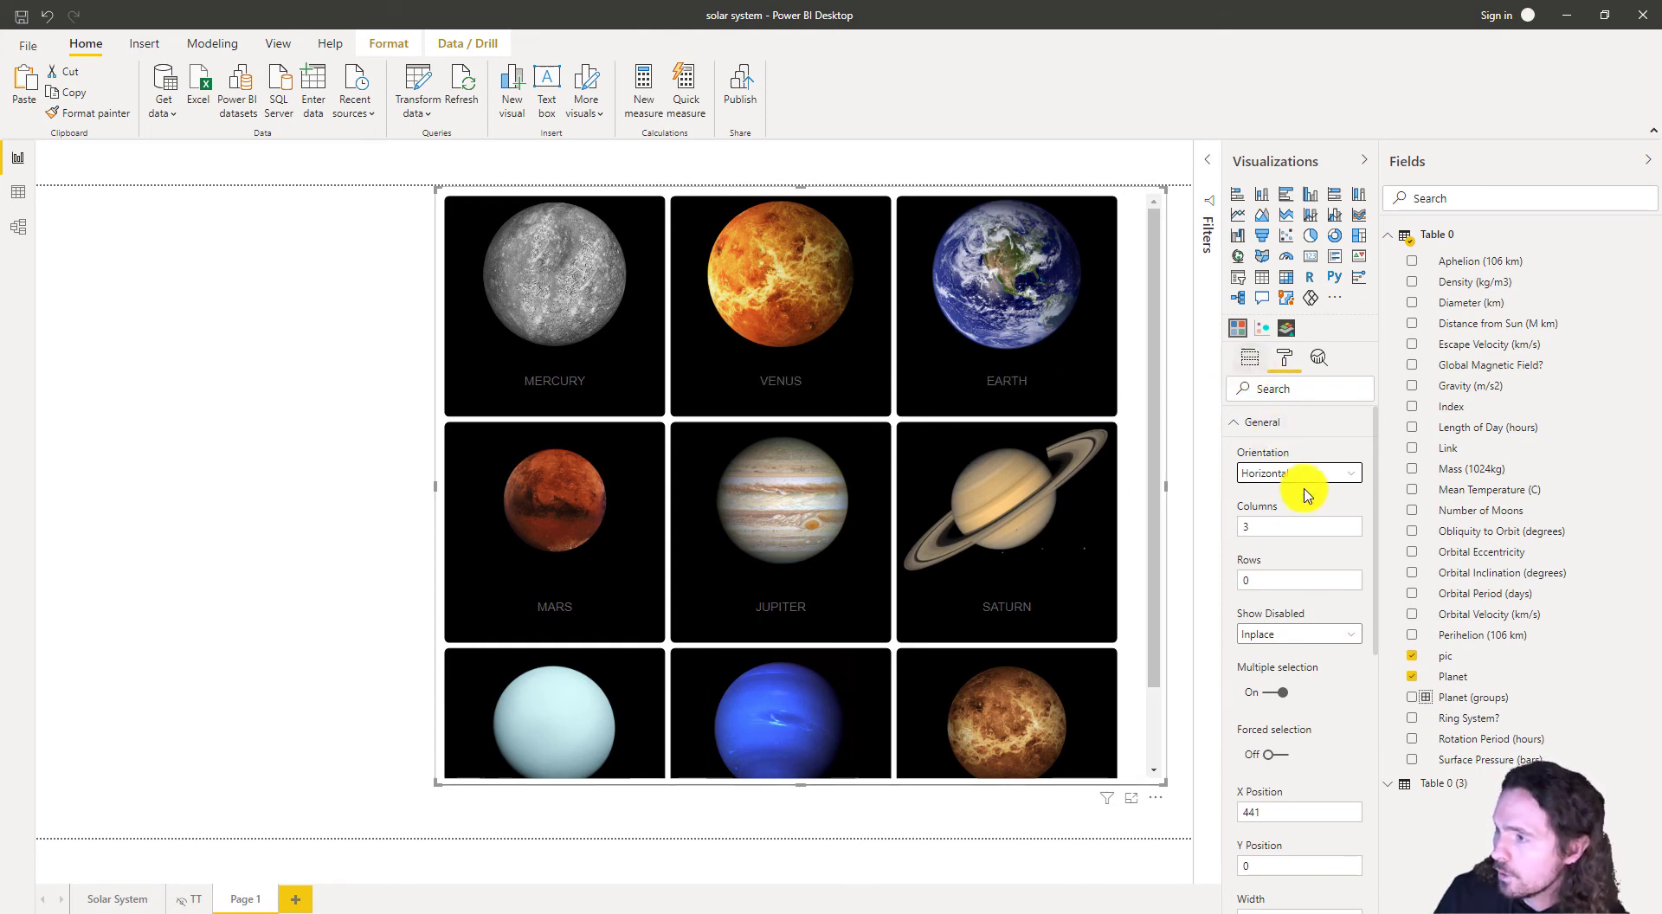
left_click_drag(1476, 677, 1433, 687)
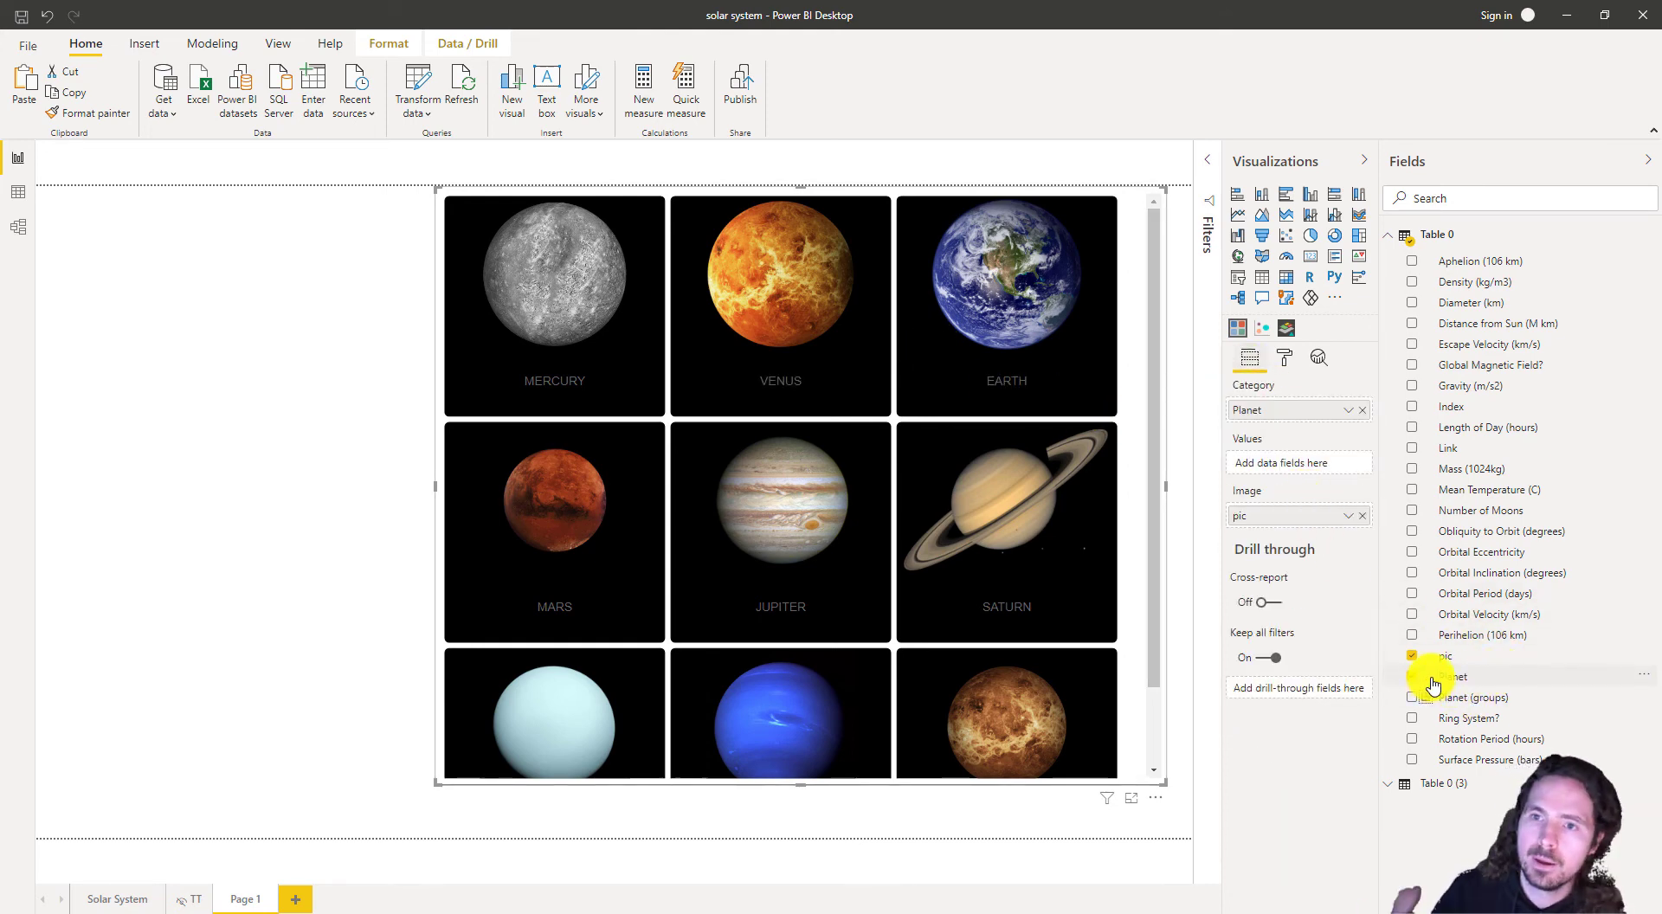
left_click_drag(1432, 686, 1494, 760)
left_click(1471, 680)
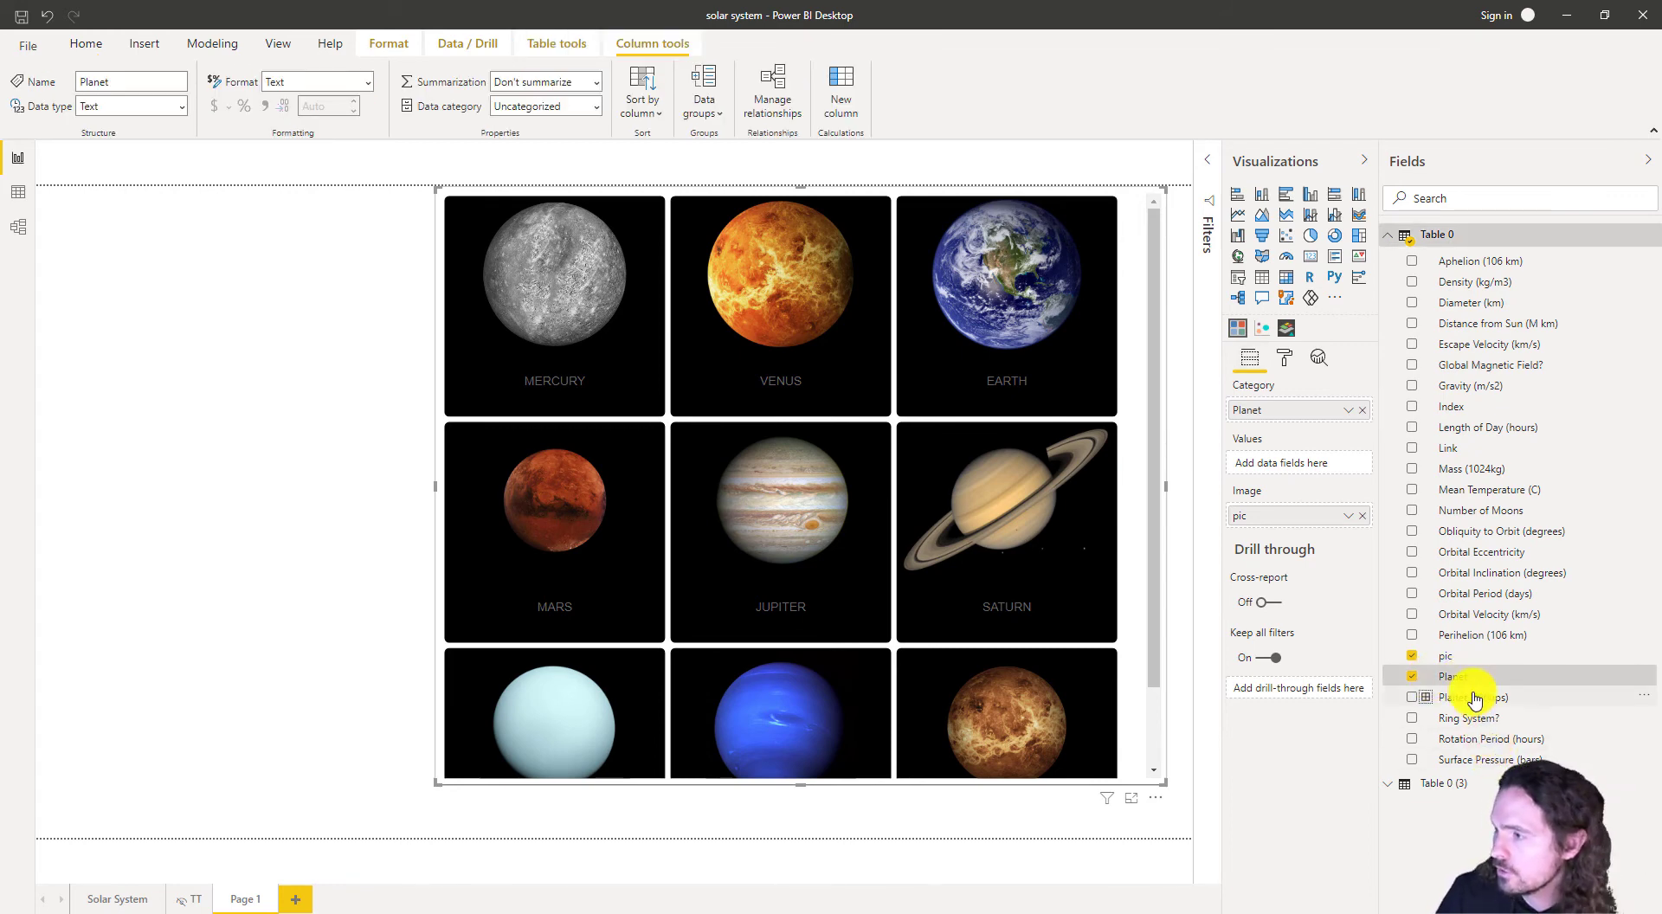
left_click(645, 108)
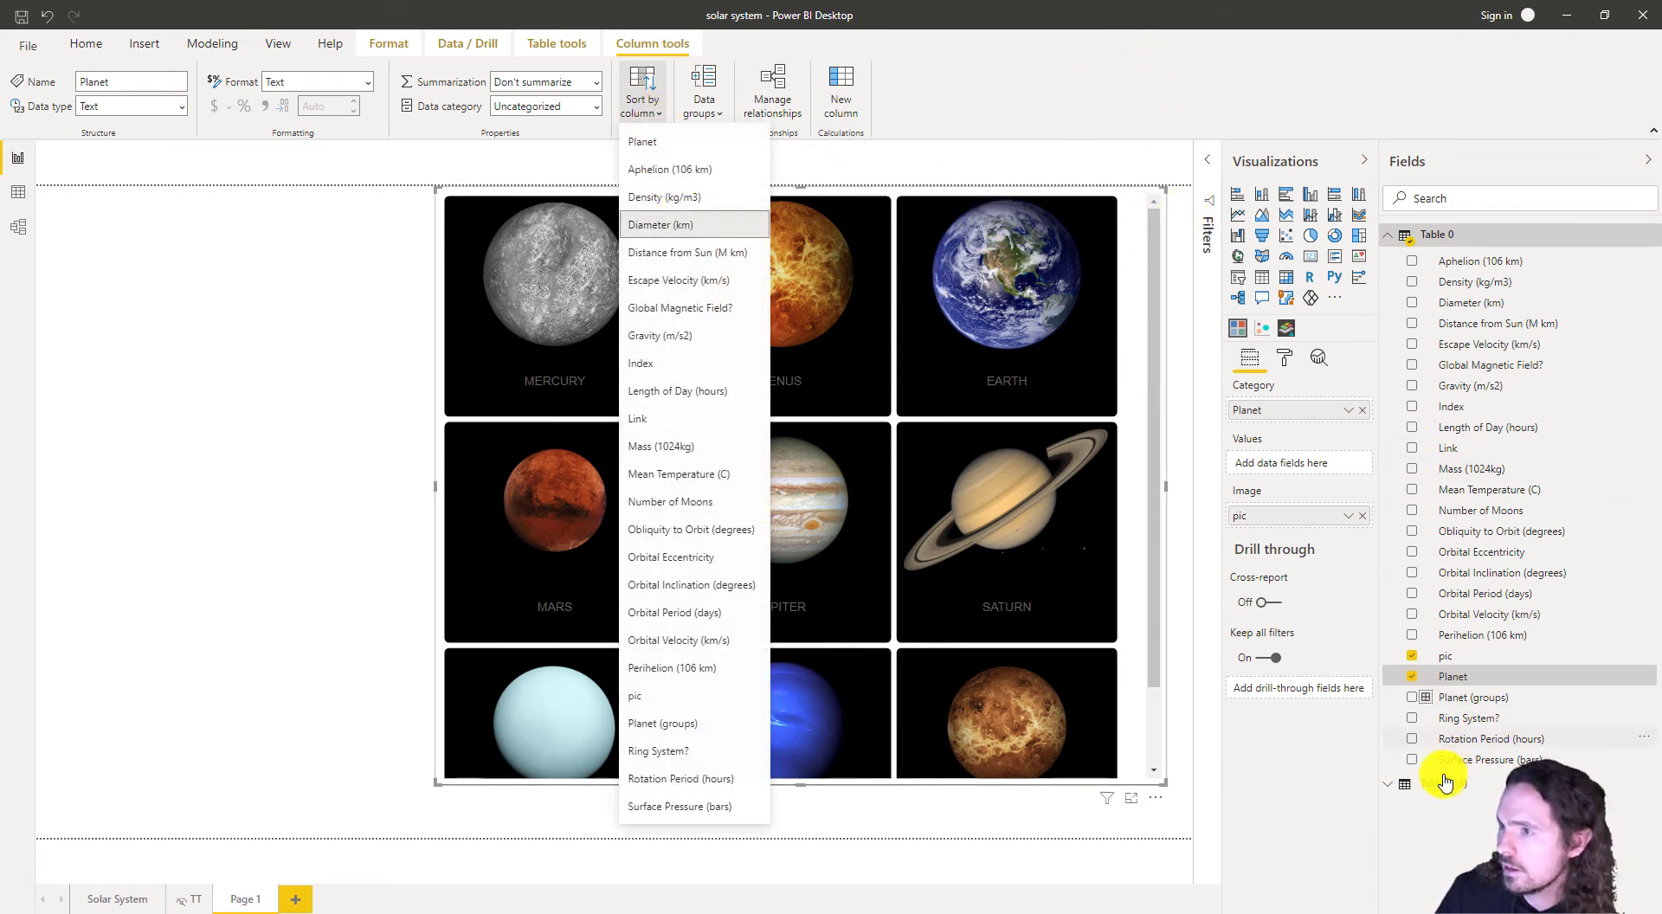
left_click(1181, 509)
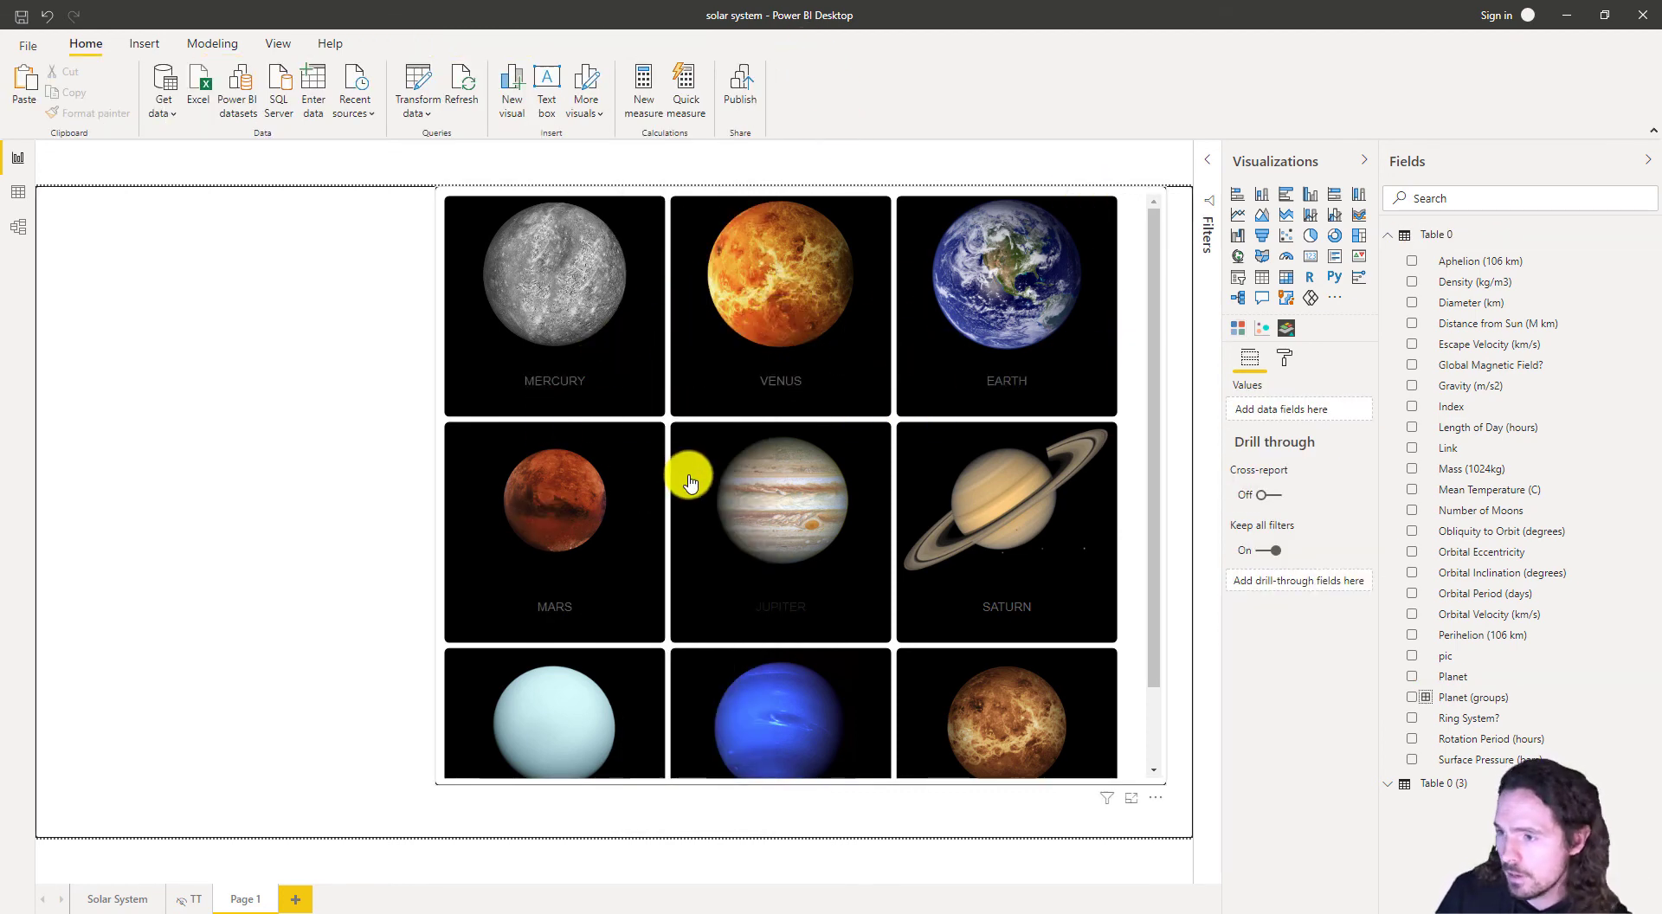
scroll(1009, 542, "down", 2)
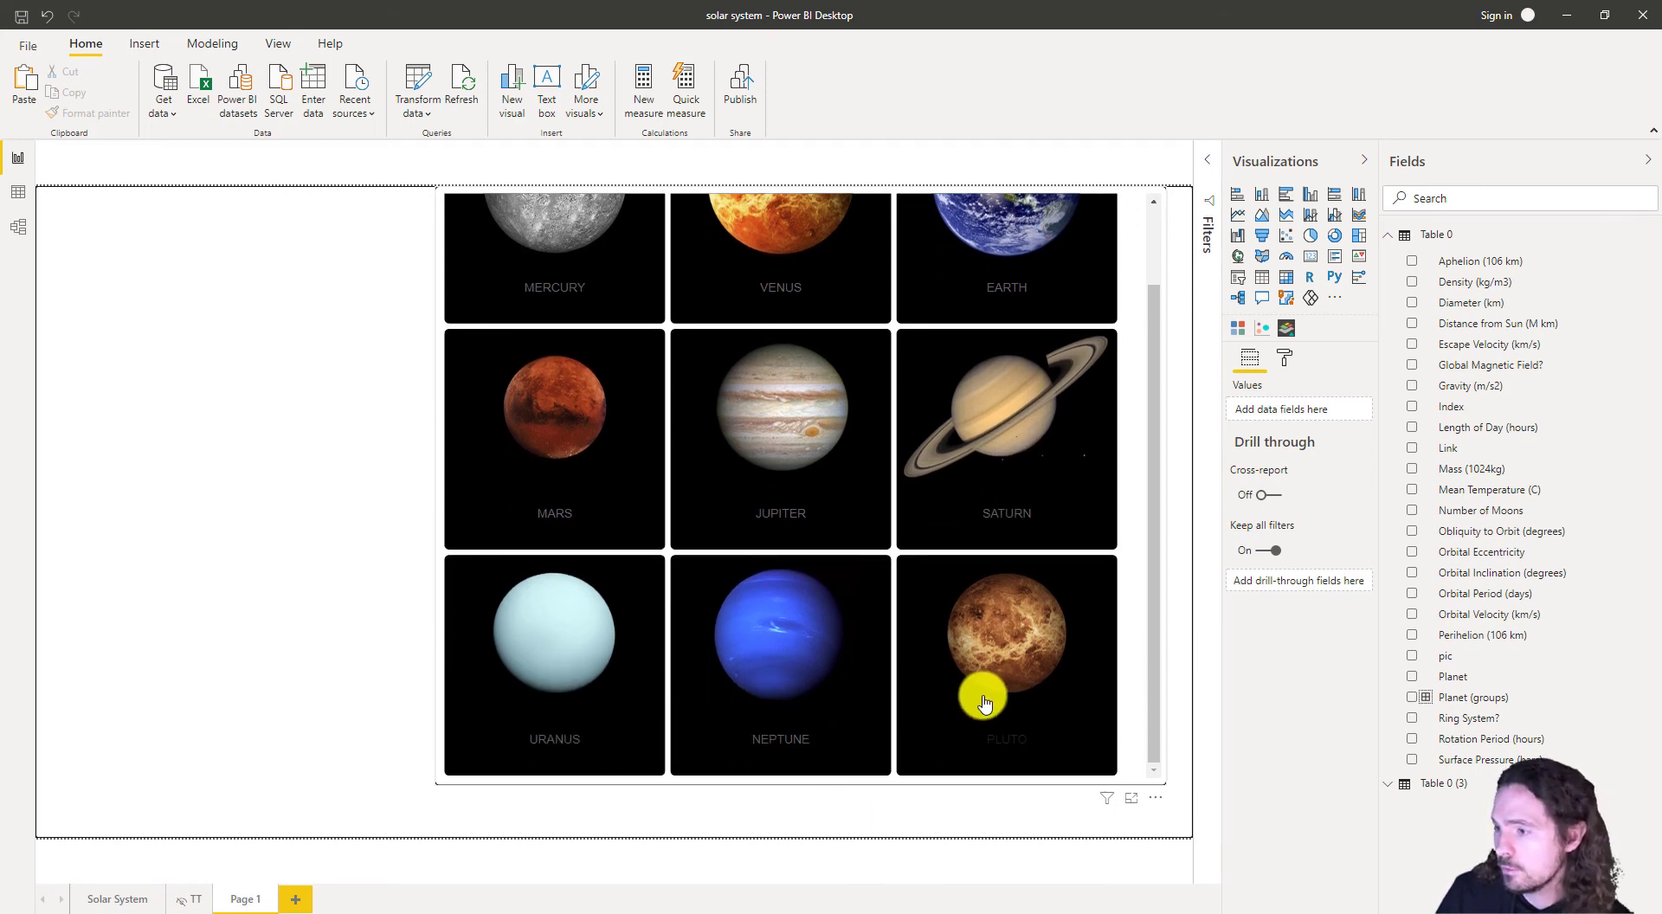
scroll(991, 614, "up", 2)
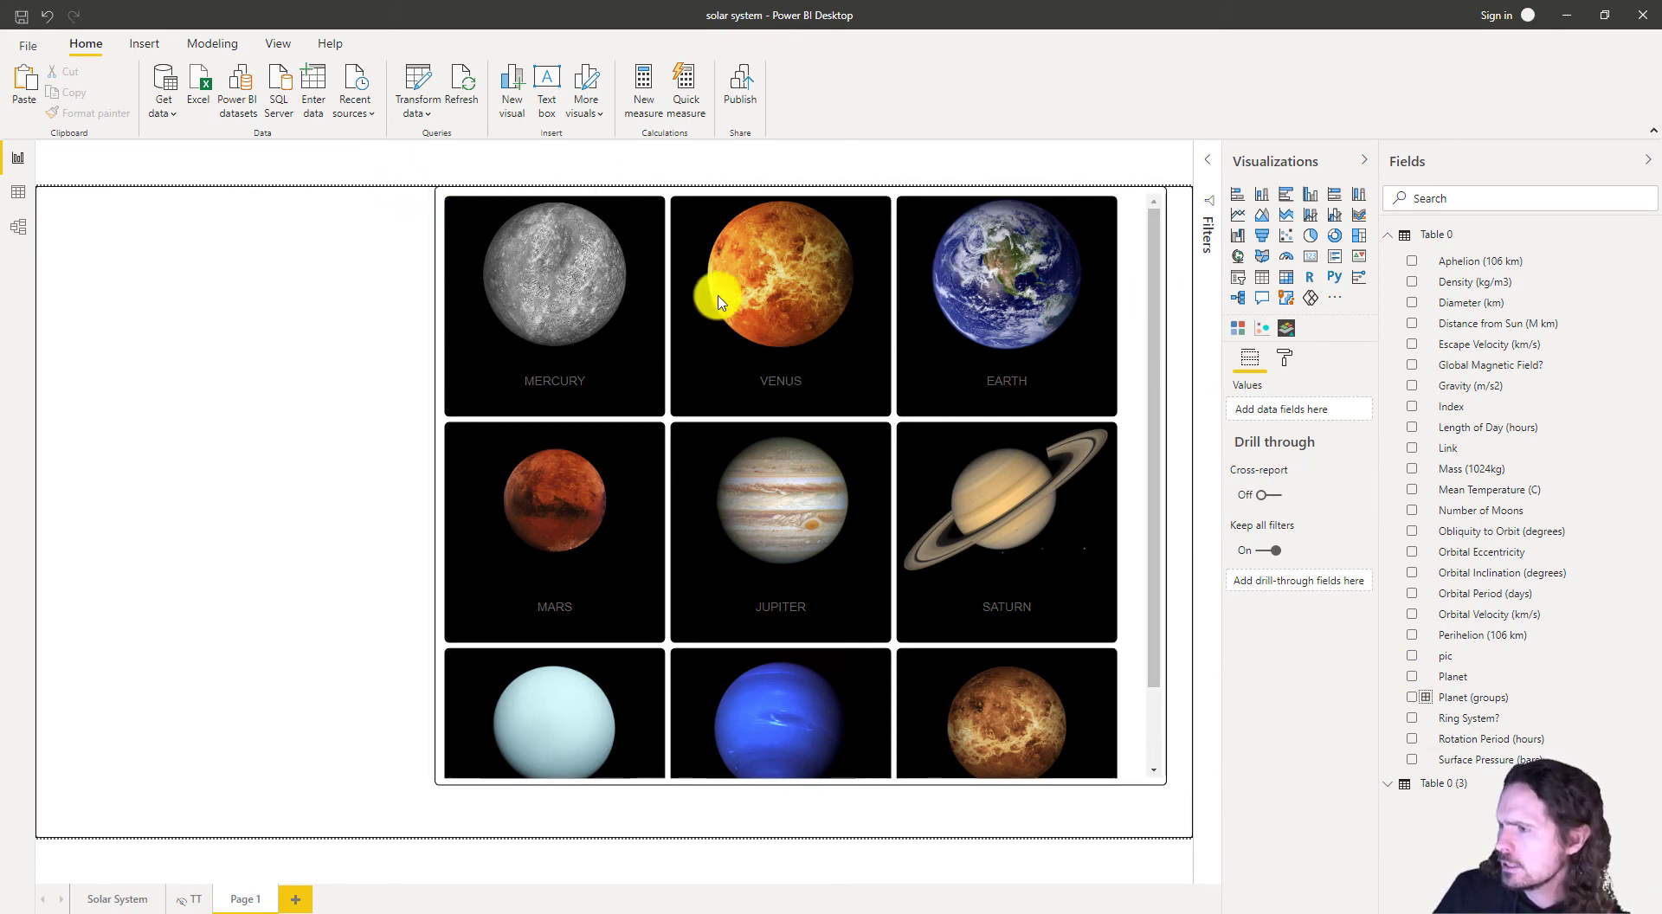
- Add Mass (1024kg) as a summed value and sort the planets by Sum of Mass (1024kg)
left_click(1165, 401)
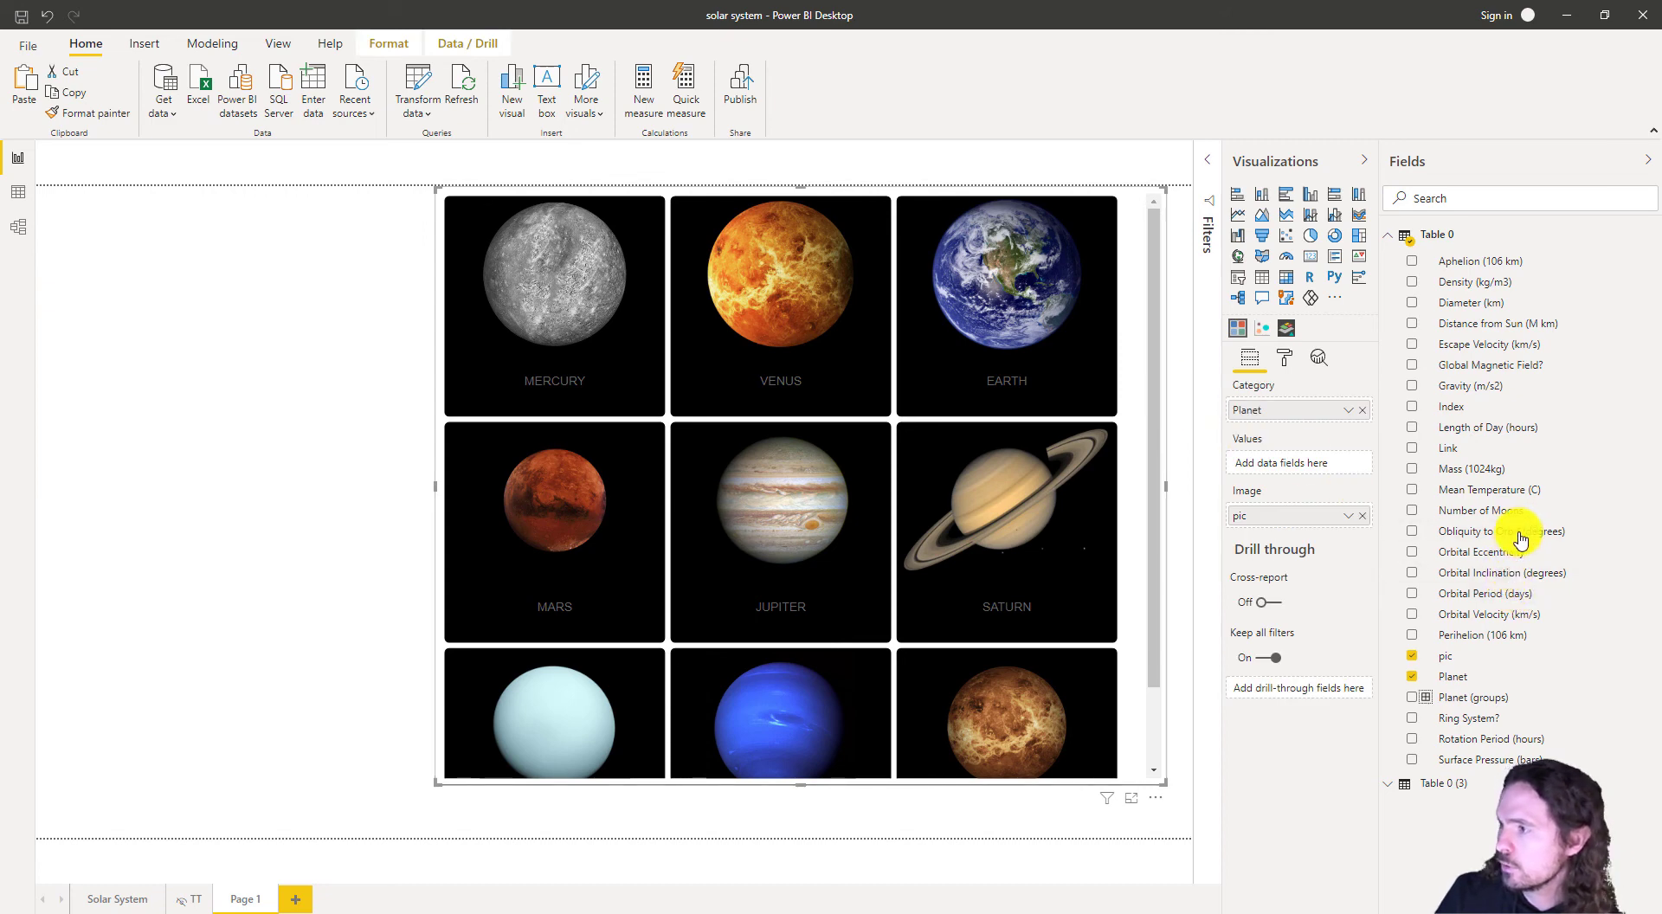
left_click_drag(1517, 471, 1299, 474)
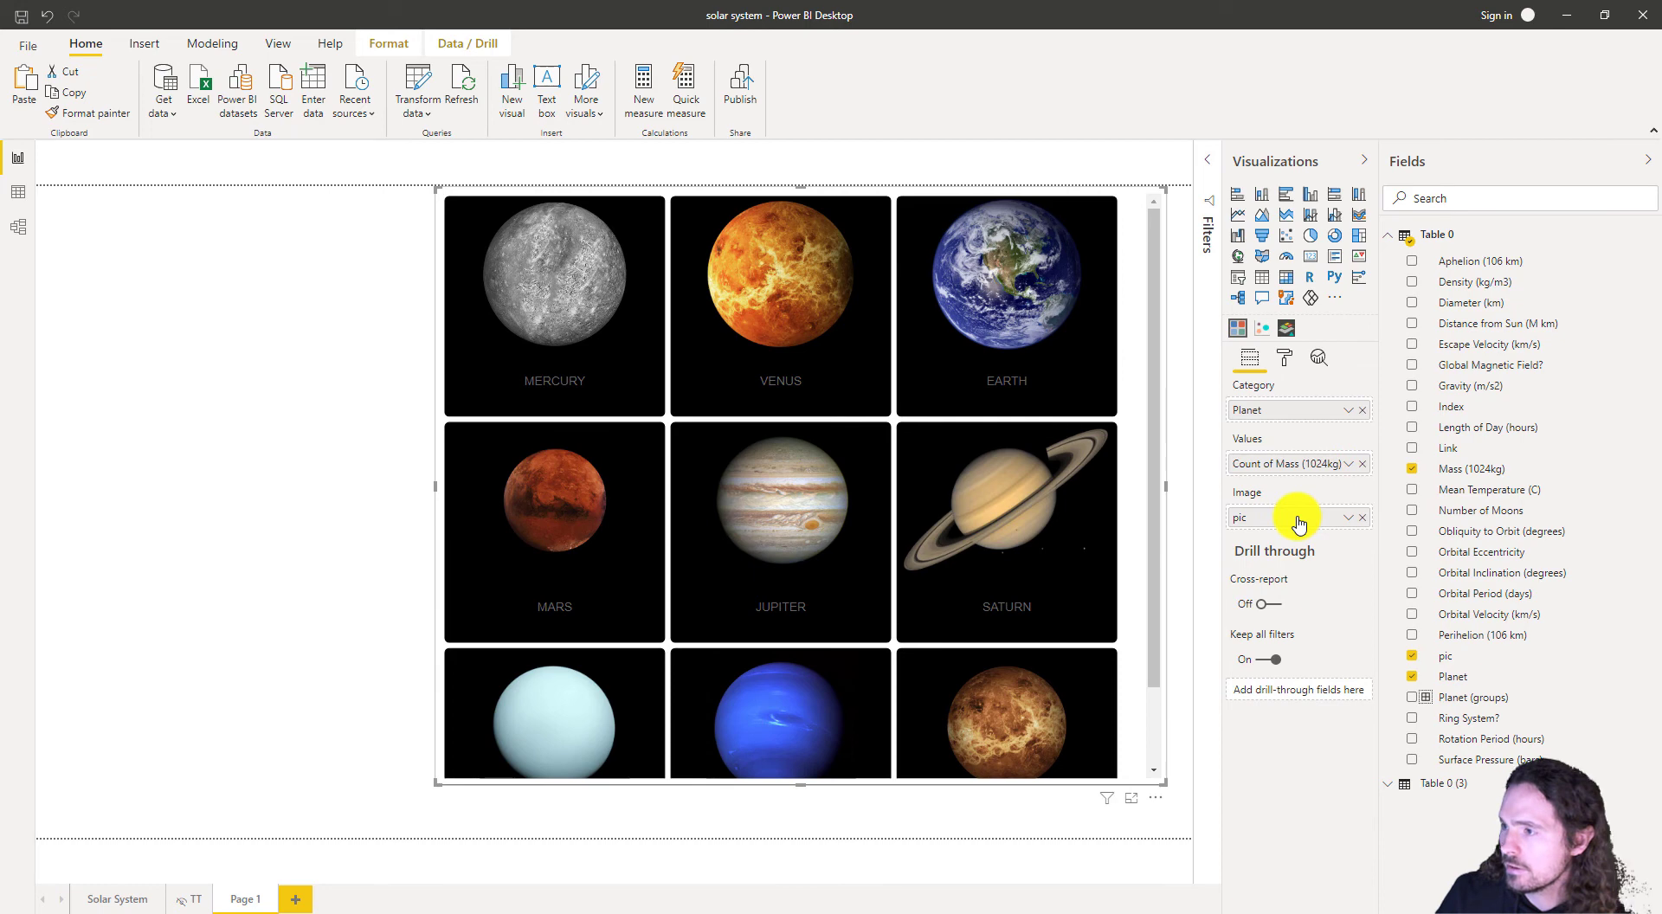
left_click(1350, 464)
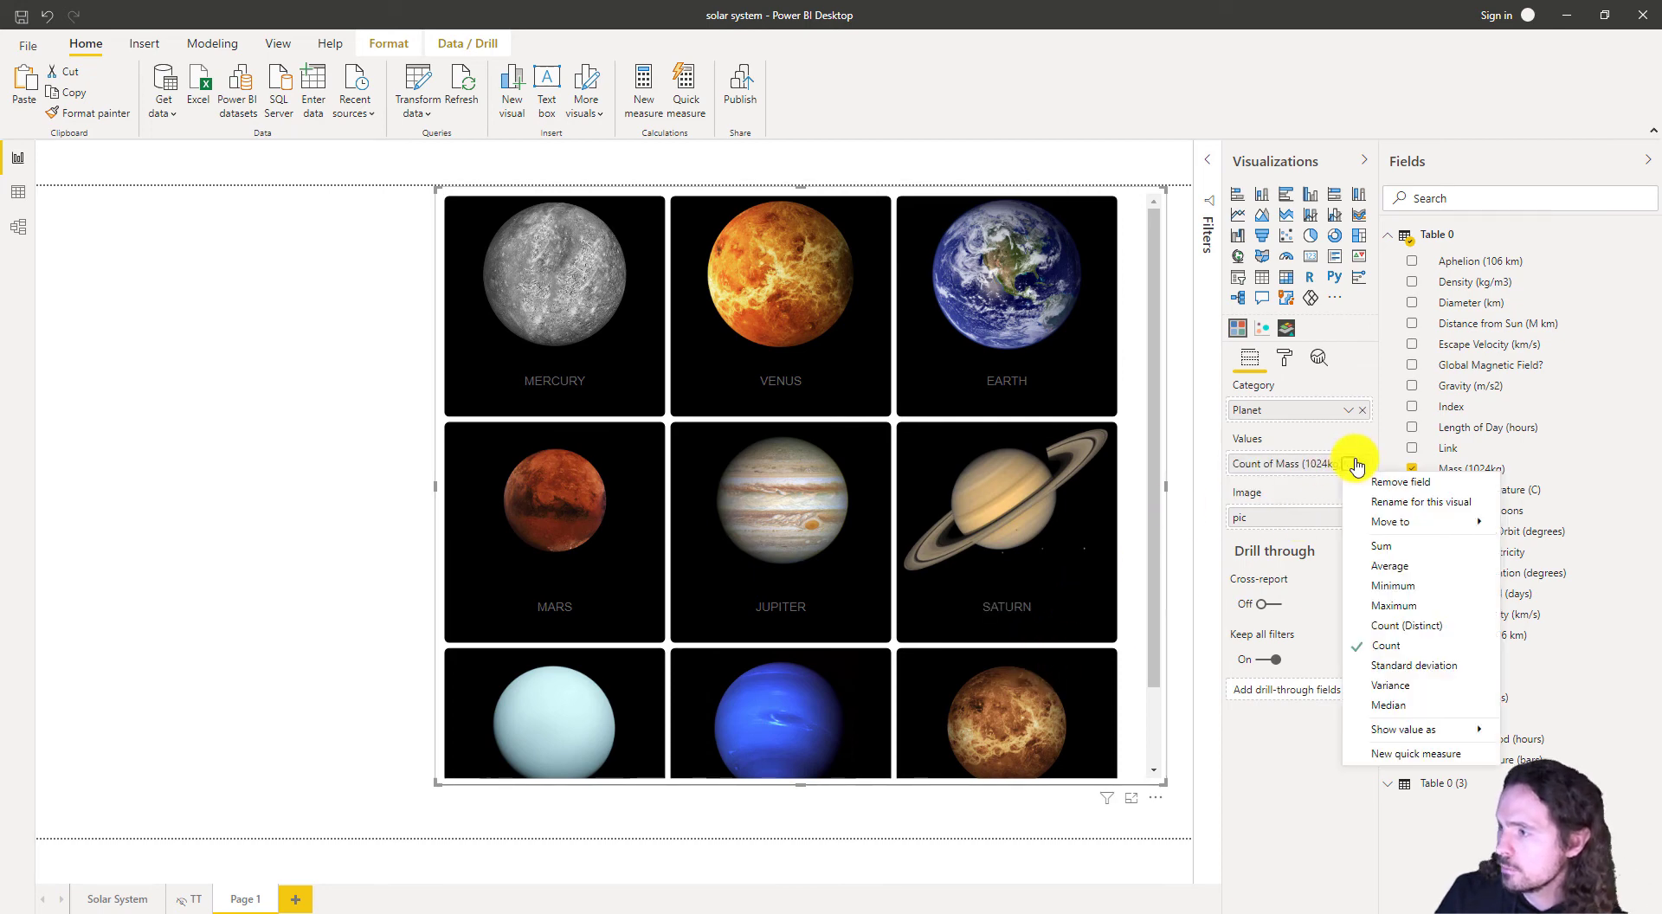
key("Escape")
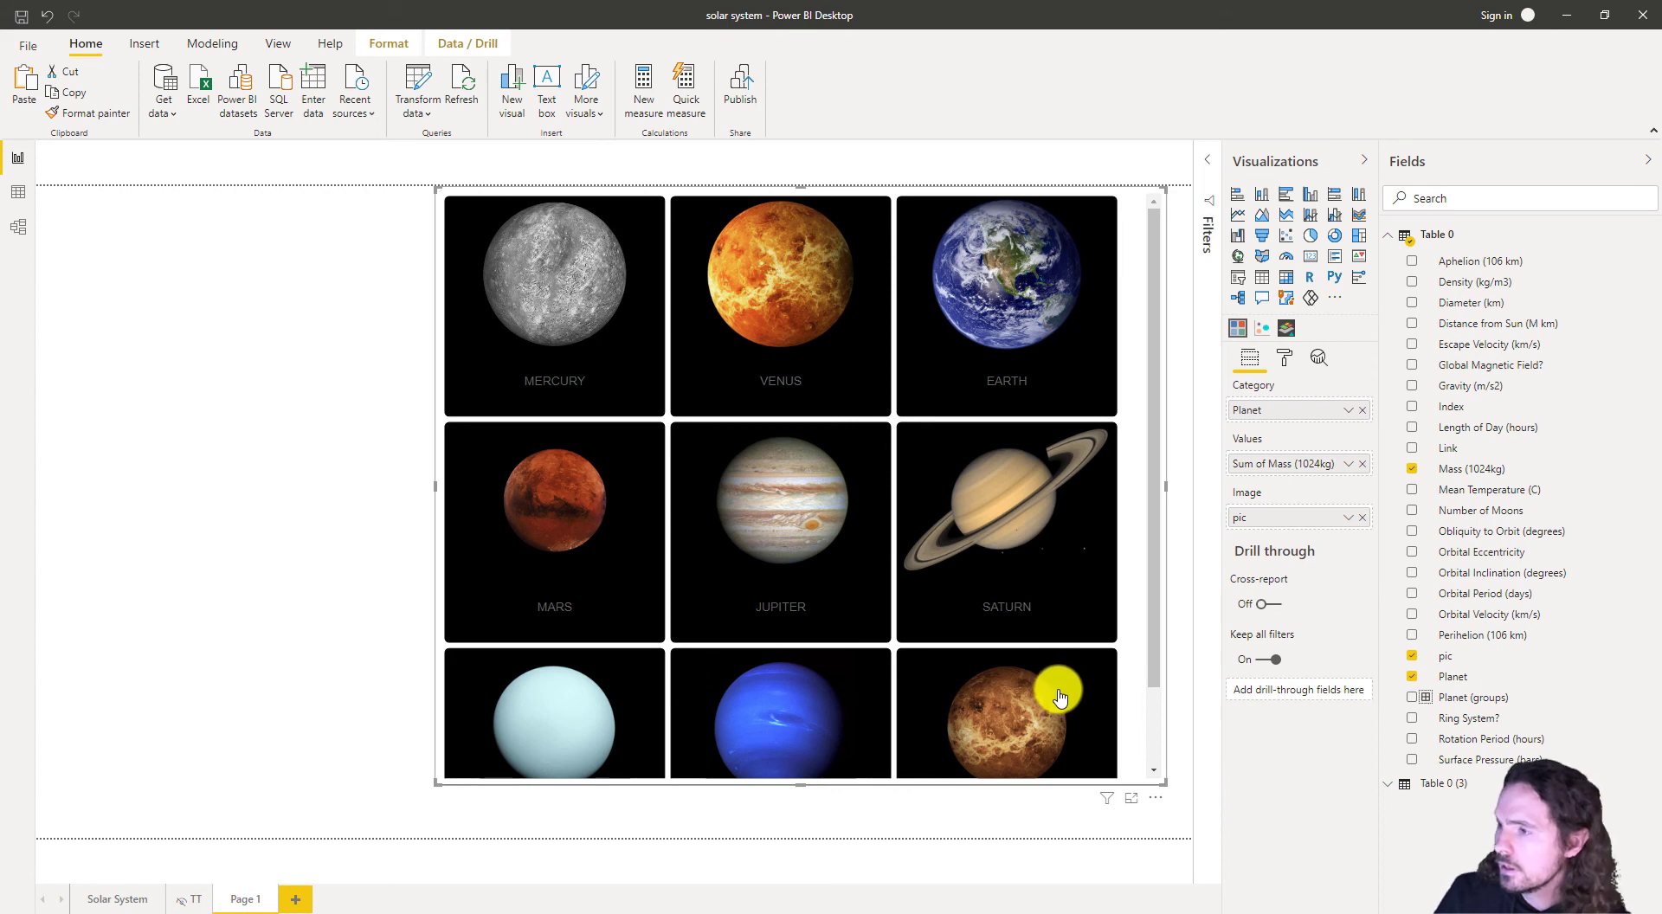
left_click(1159, 802)
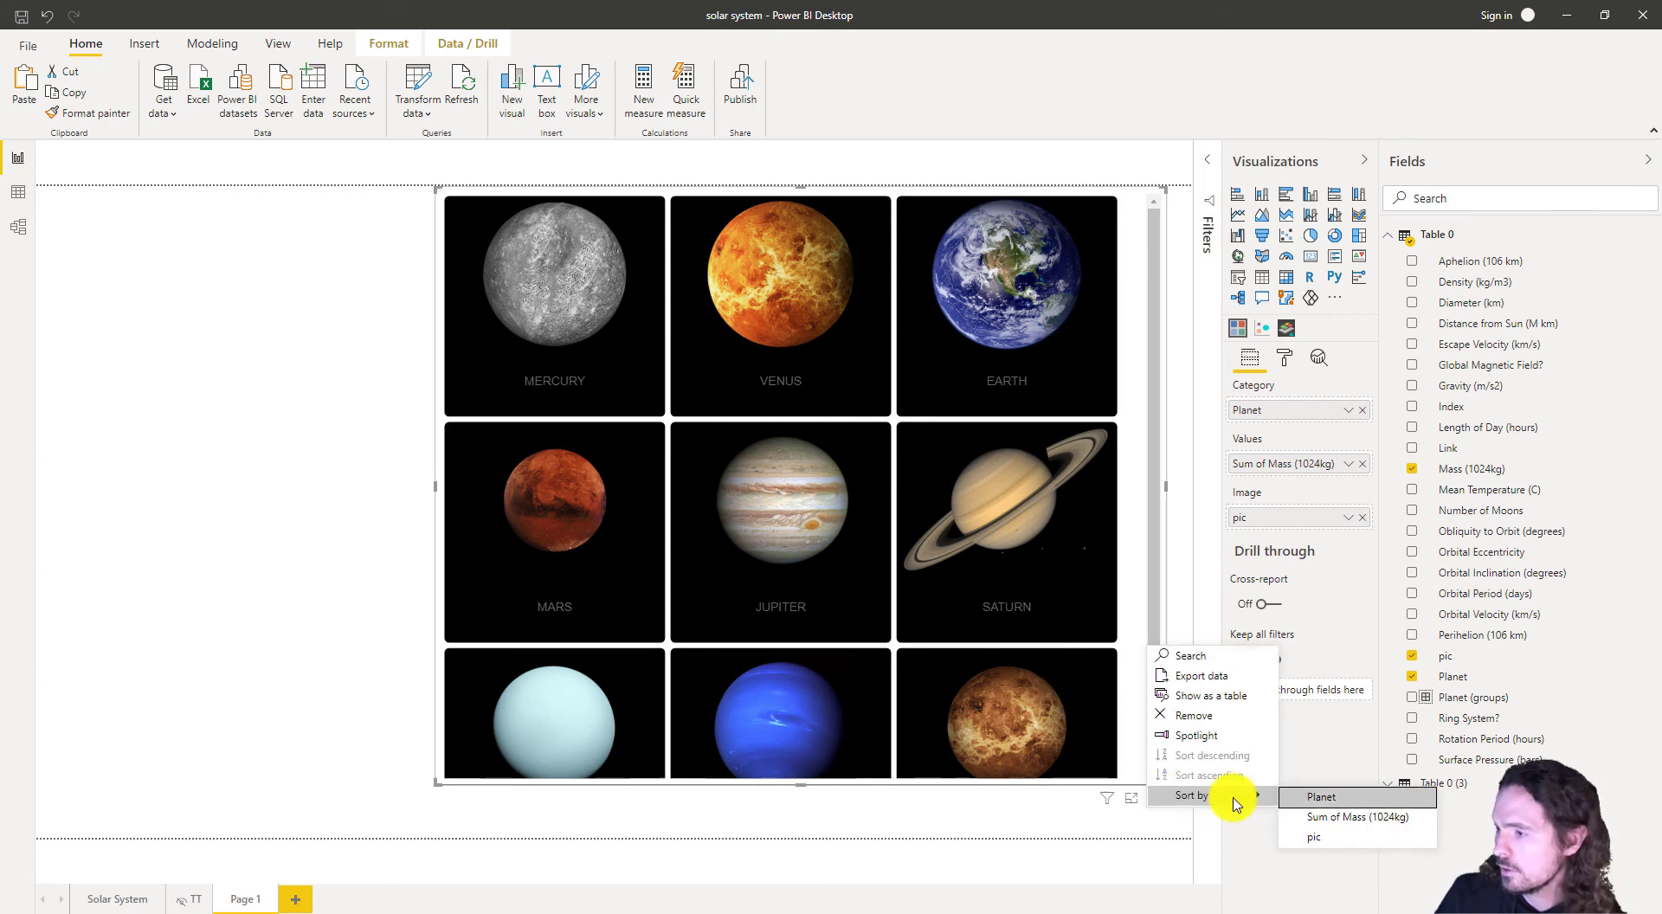
left_click(1339, 810)
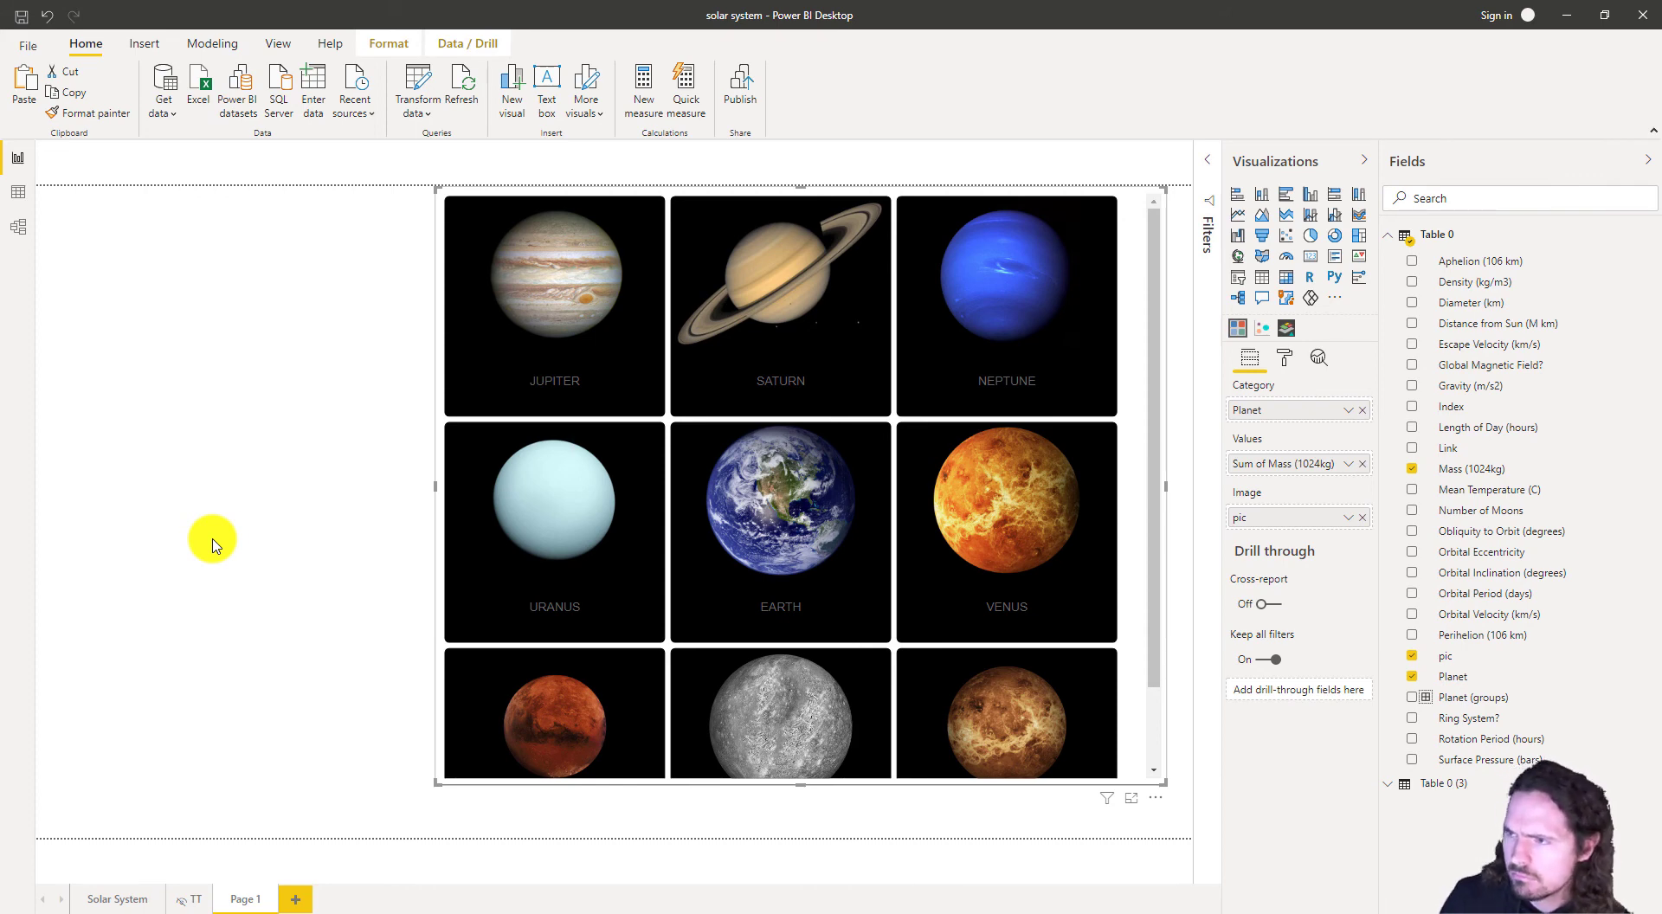
scroll(705, 554, "down", 1)
scroll(709, 563, "up", 1)
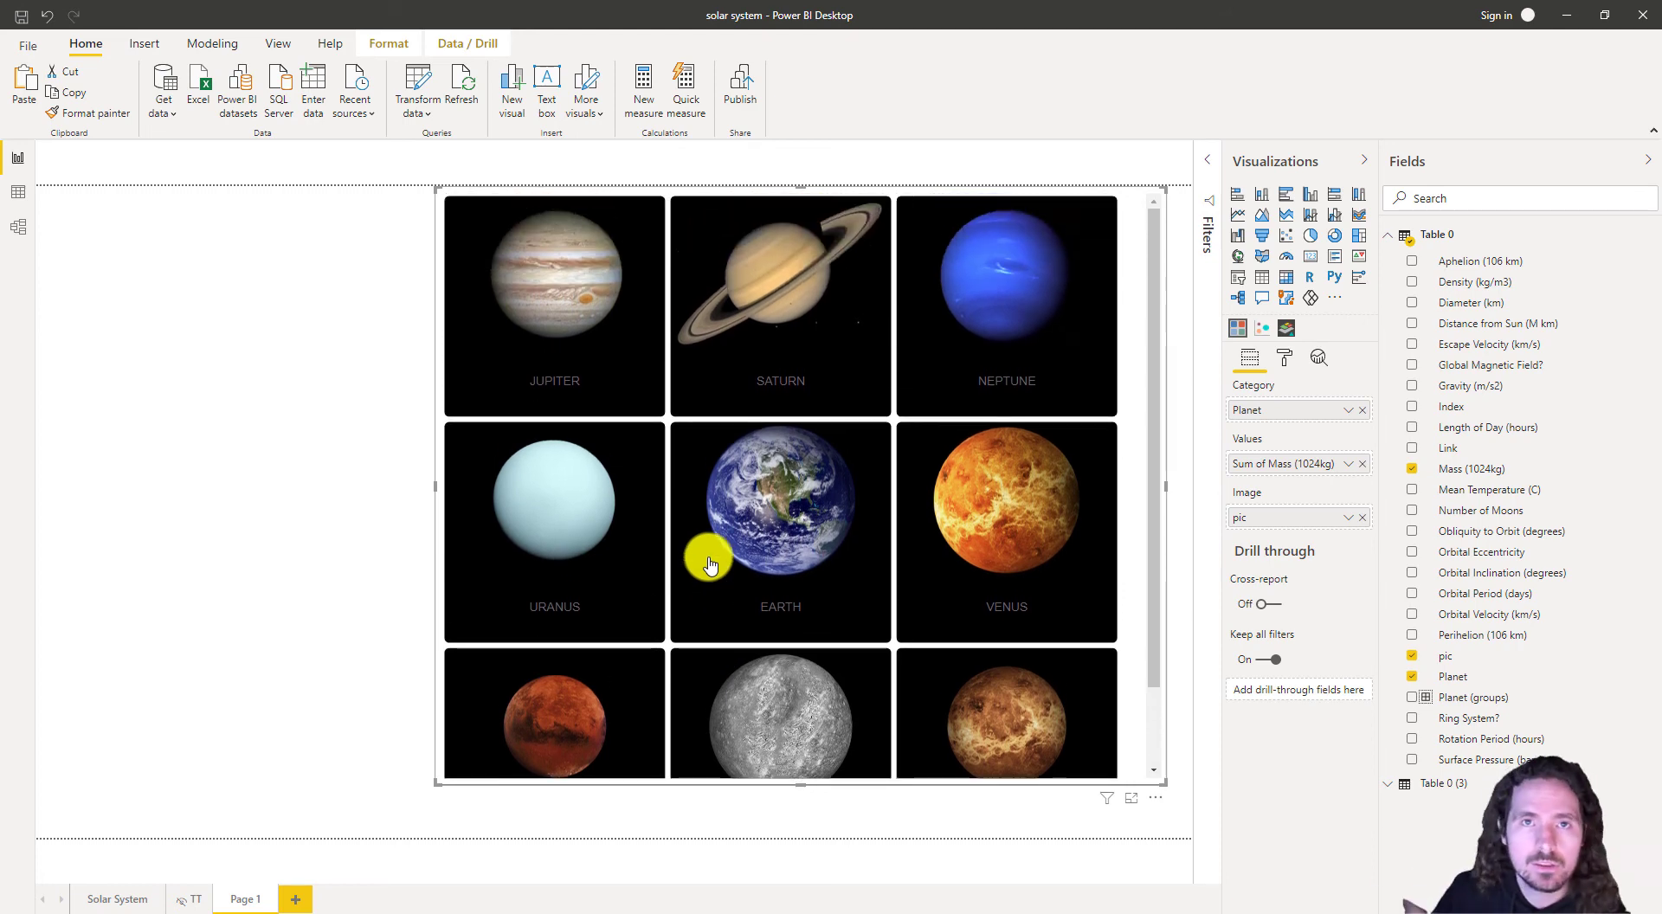
left_click(709, 564)
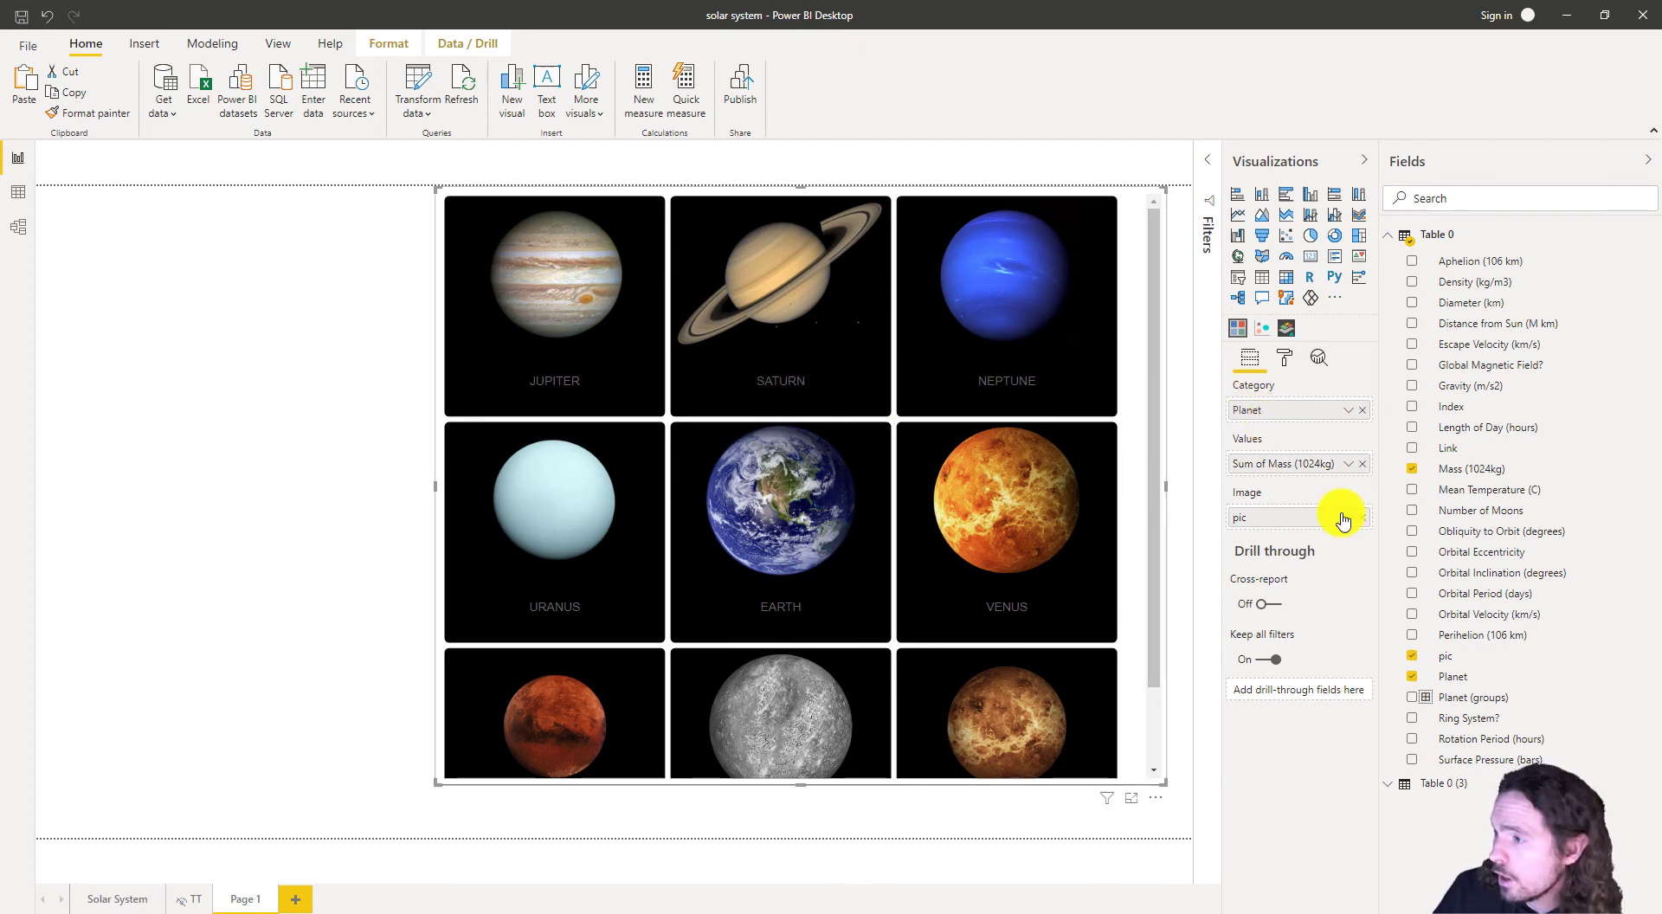
- Remove the planet pictures and set the chiclet Hover Color to light yellow
left_click_drag(1363, 528, 459, 361)
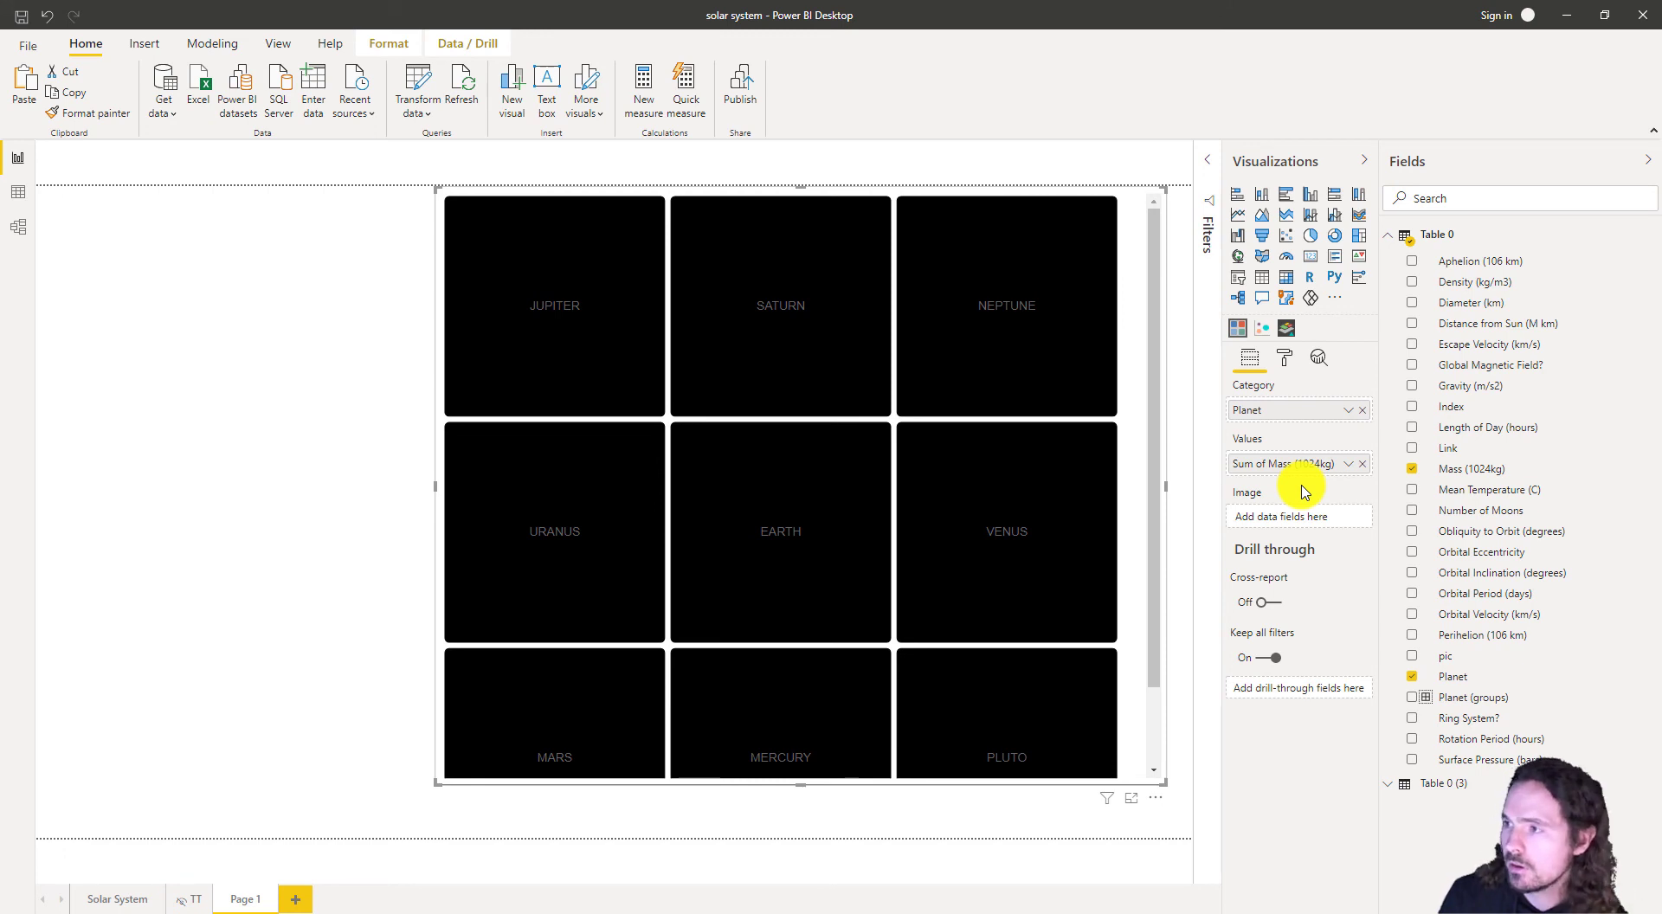
left_click(1282, 358)
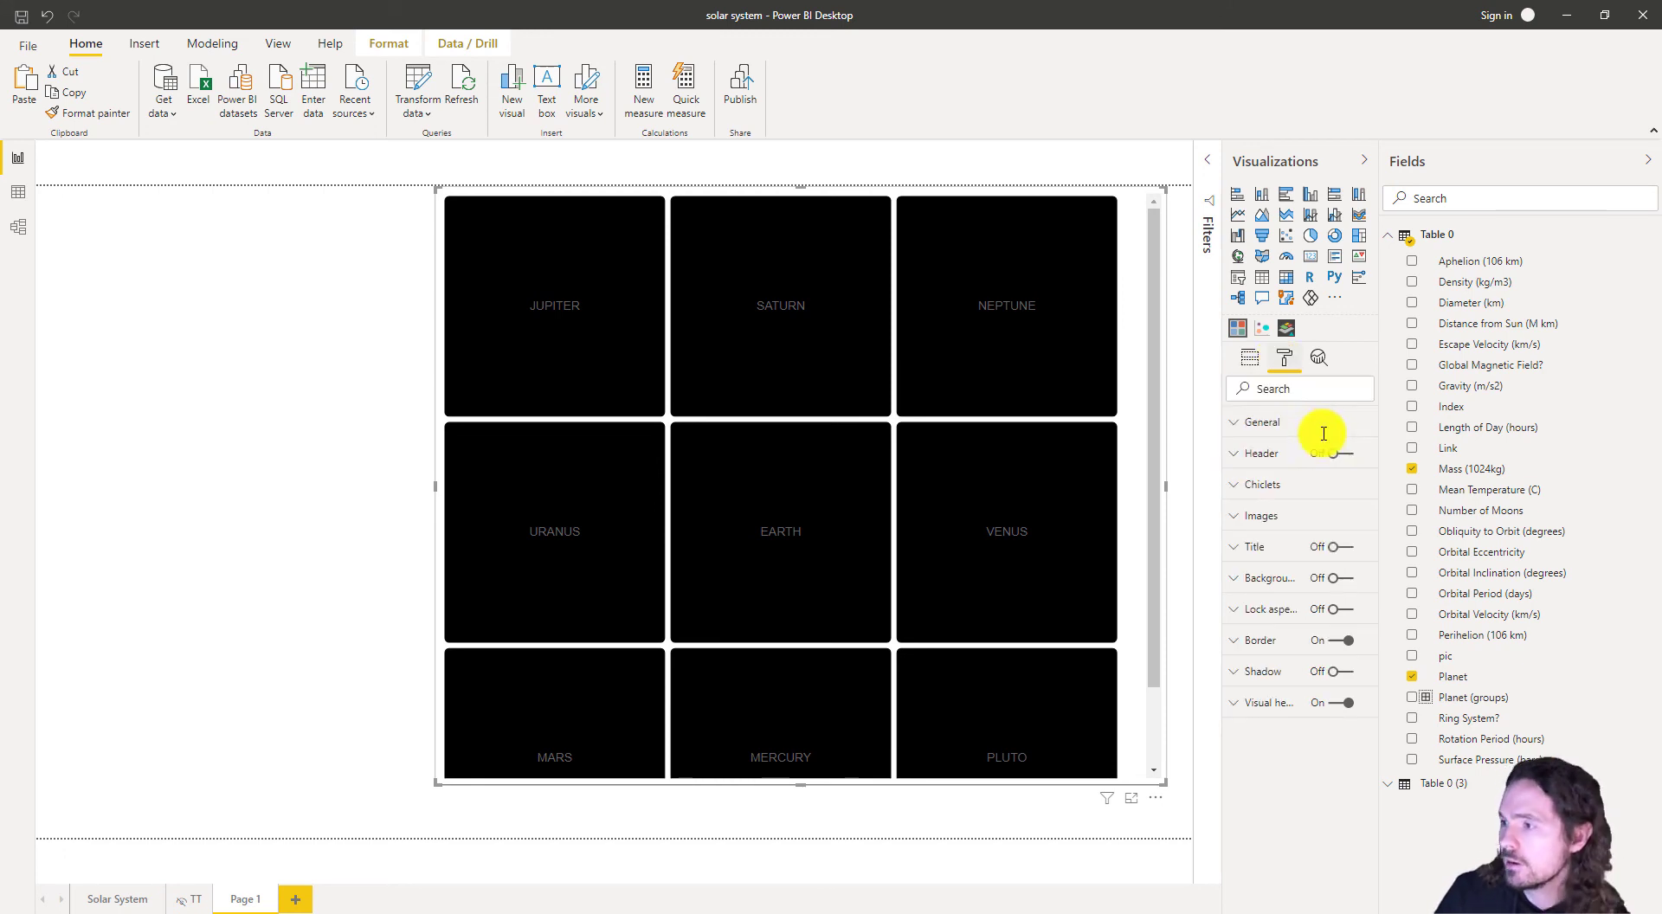
left_click(1292, 487)
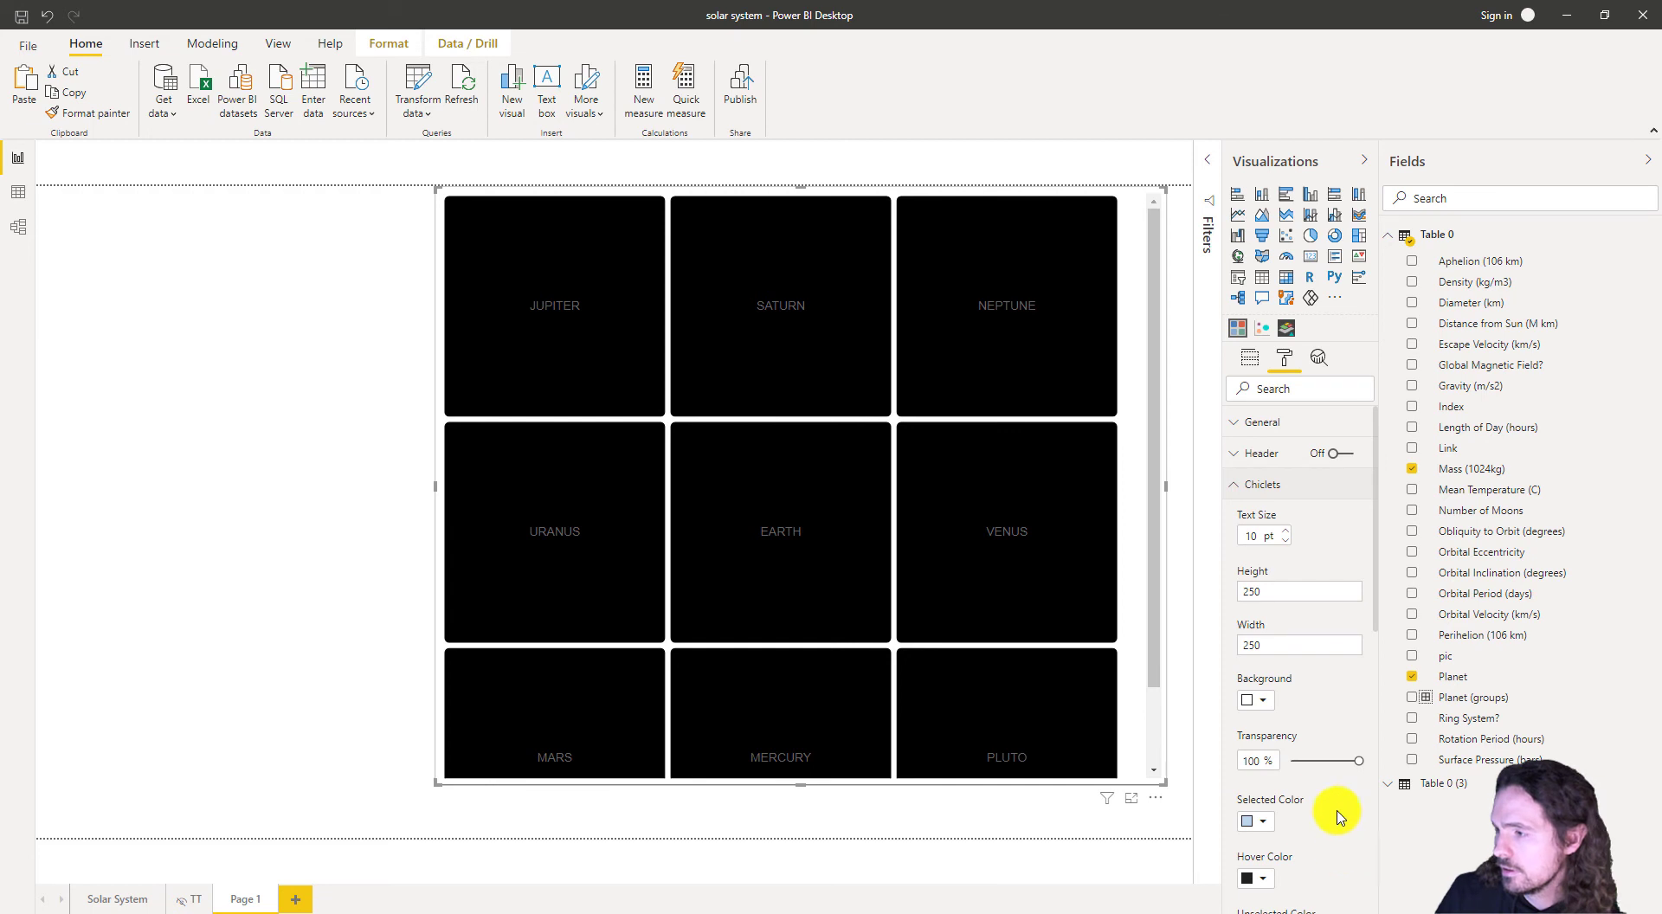
scroll(1247, 545, "down", 3)
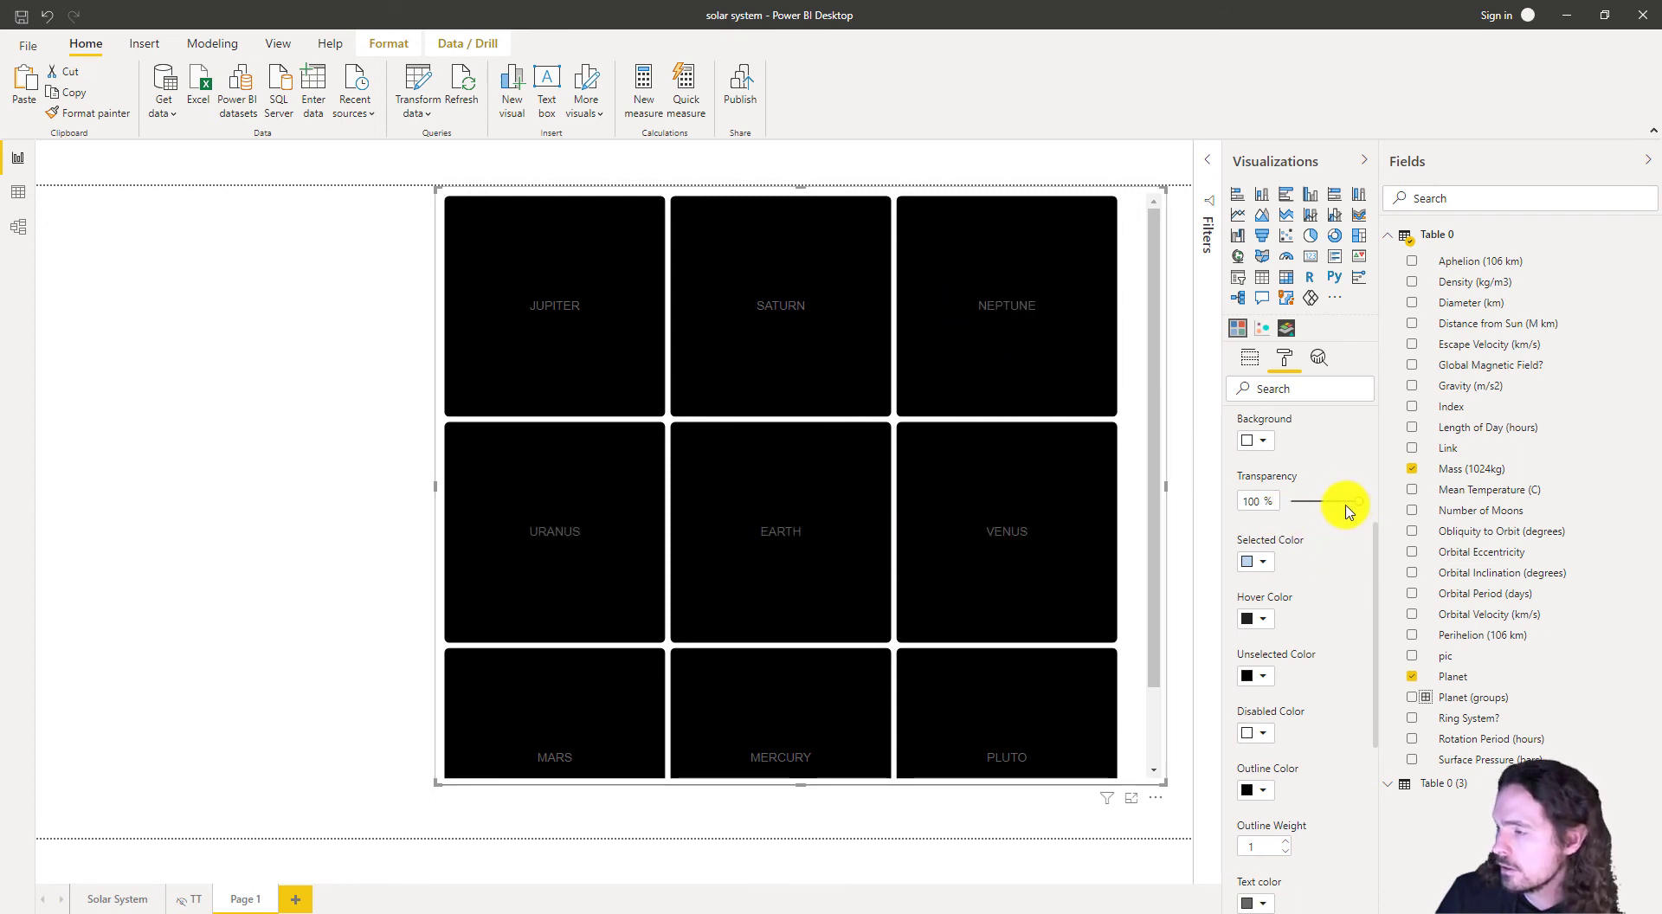
left_click(1264, 619)
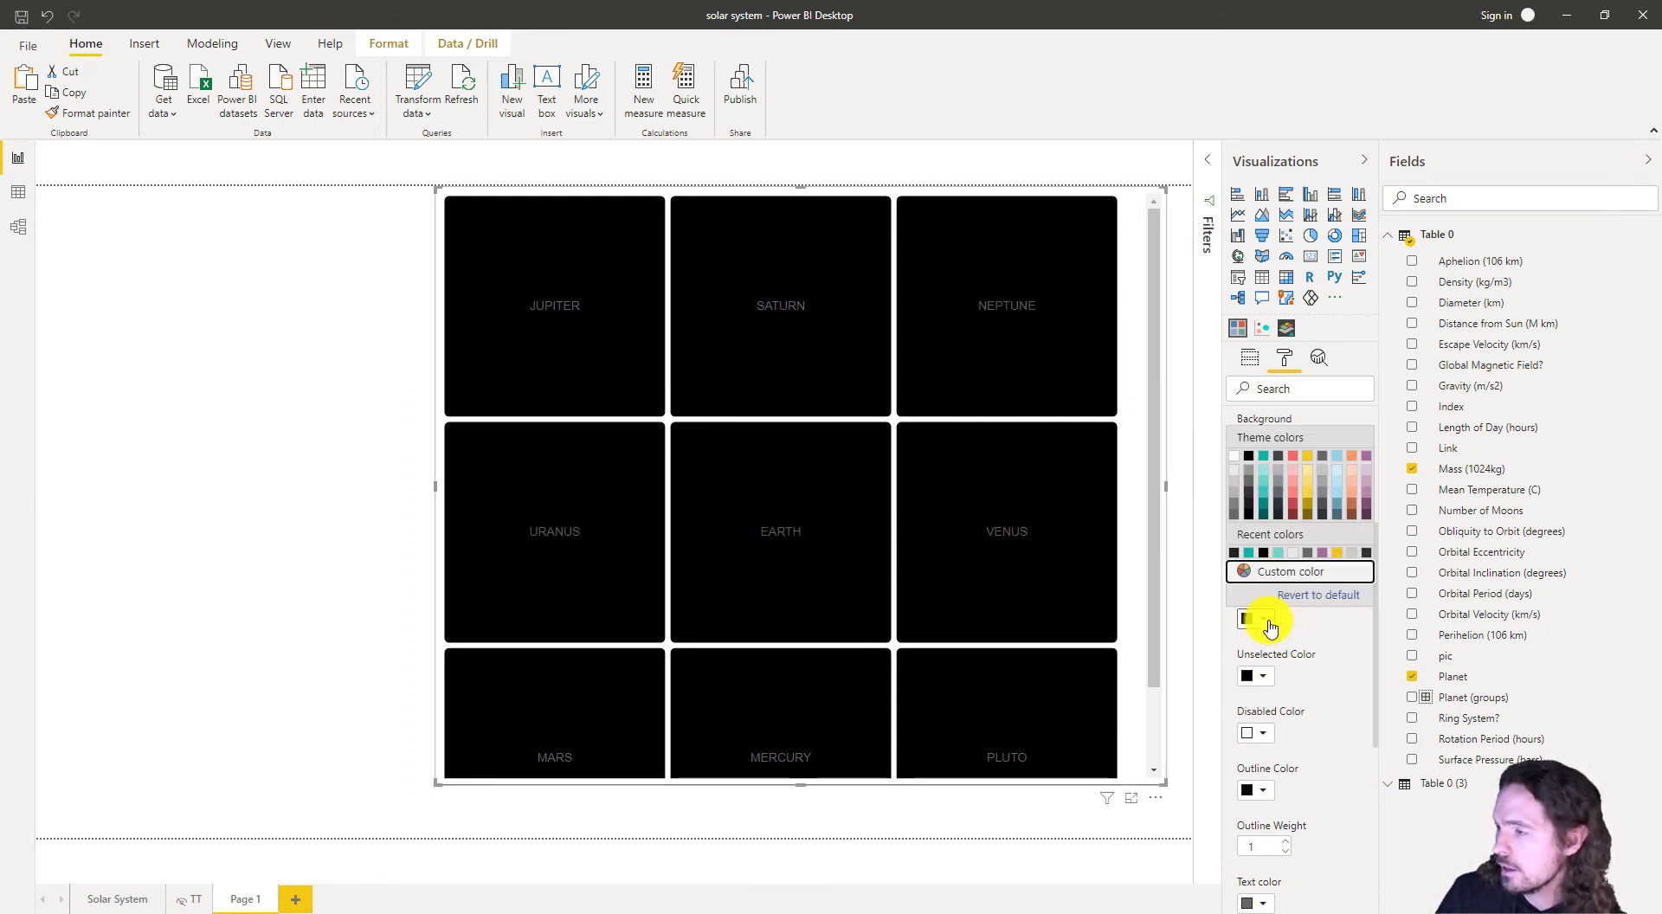
left_click(1308, 488)
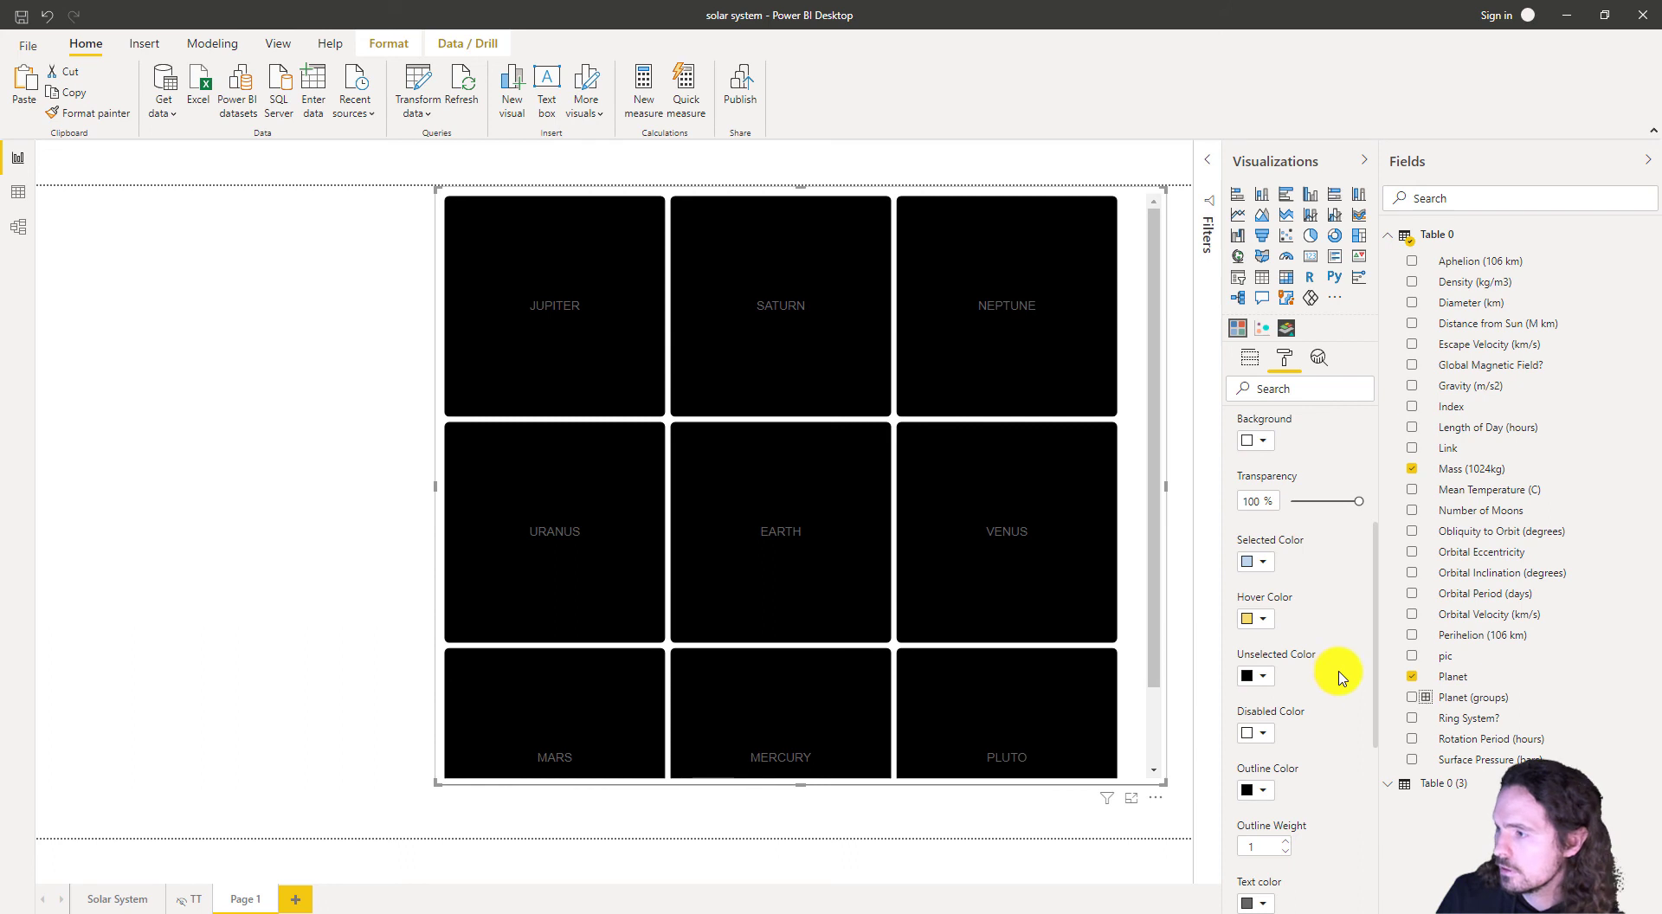
scroll(1326, 664, "down", 2)
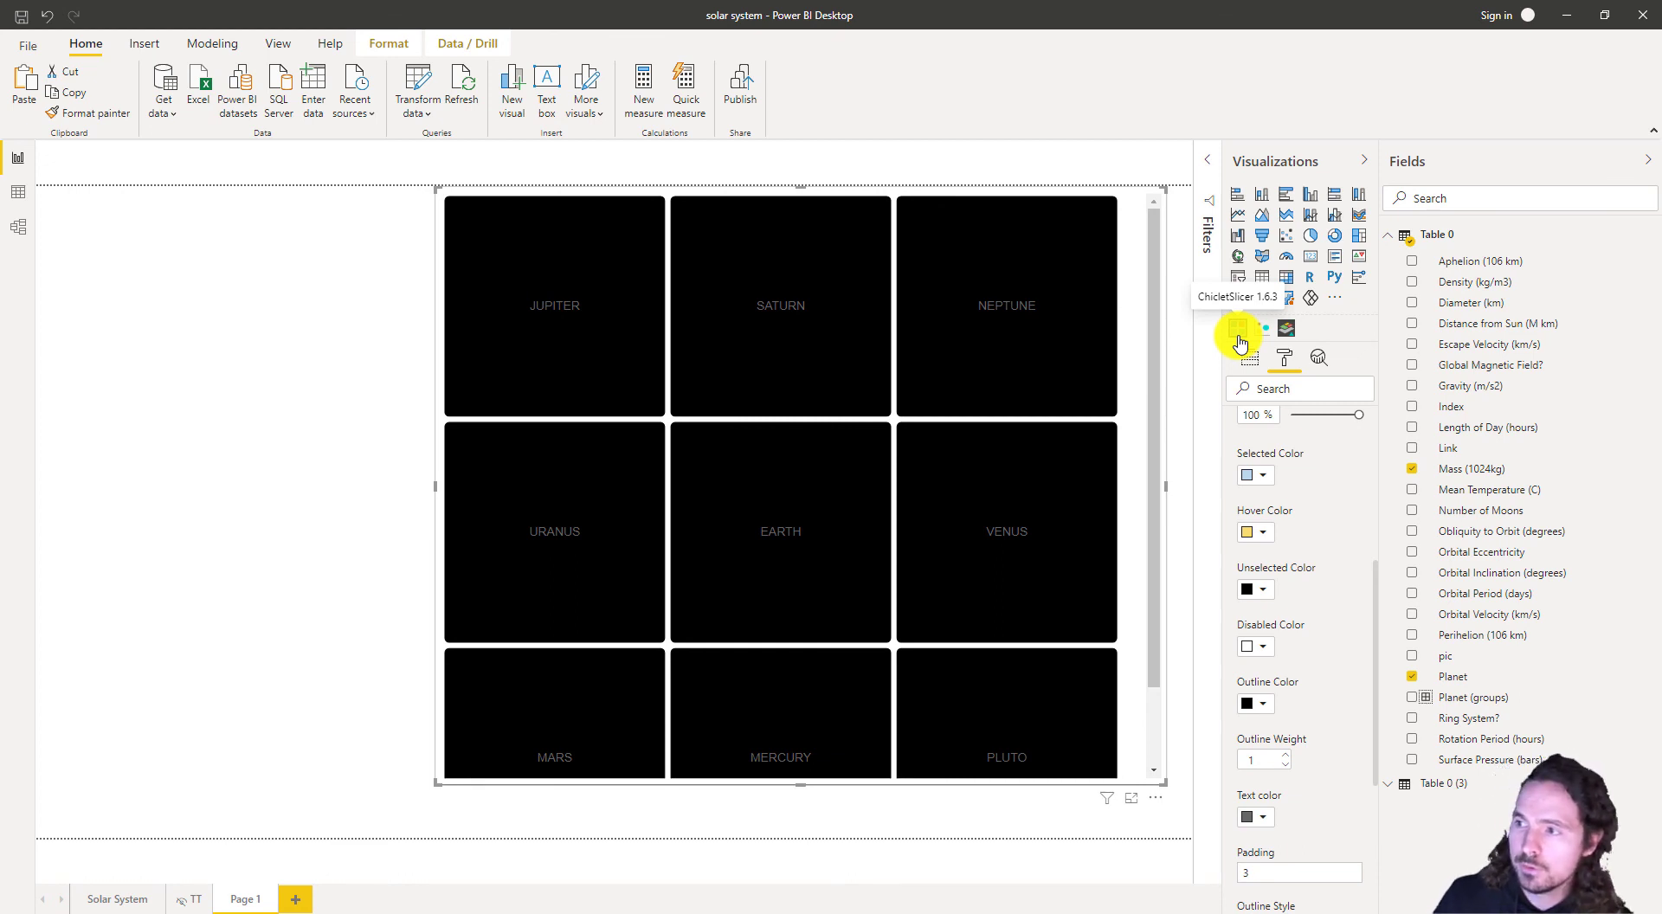
- Switch the slicer's Planet header On and set its Outline Type to None
scroll(1264, 641, "up", 5)
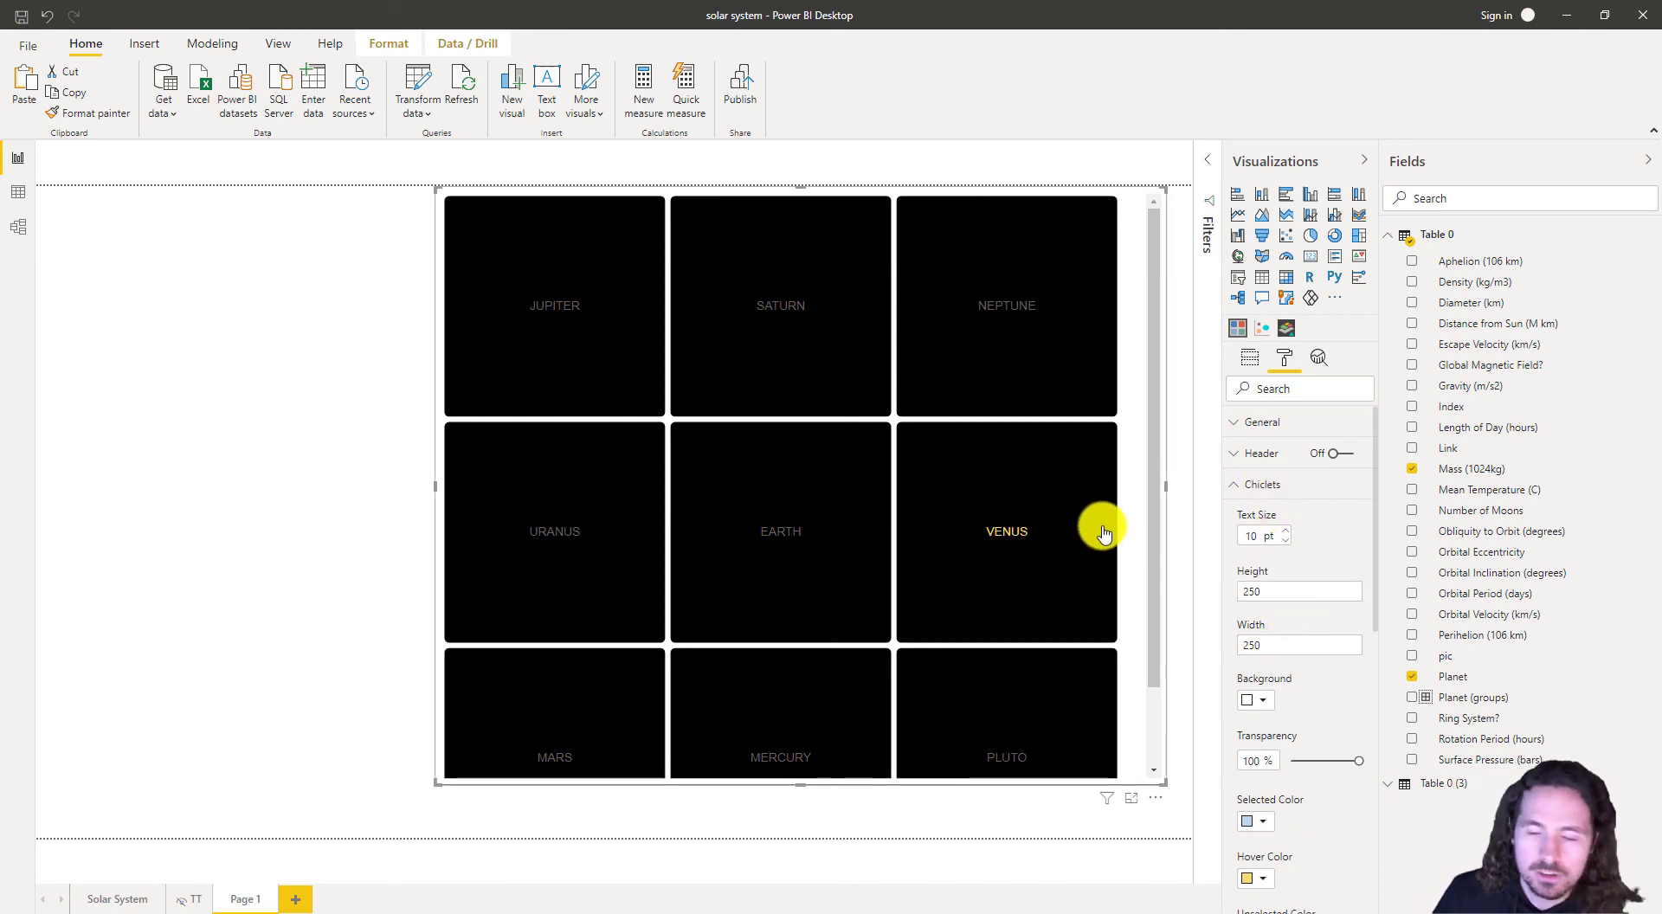
left_click(1288, 484)
left_click(1283, 454)
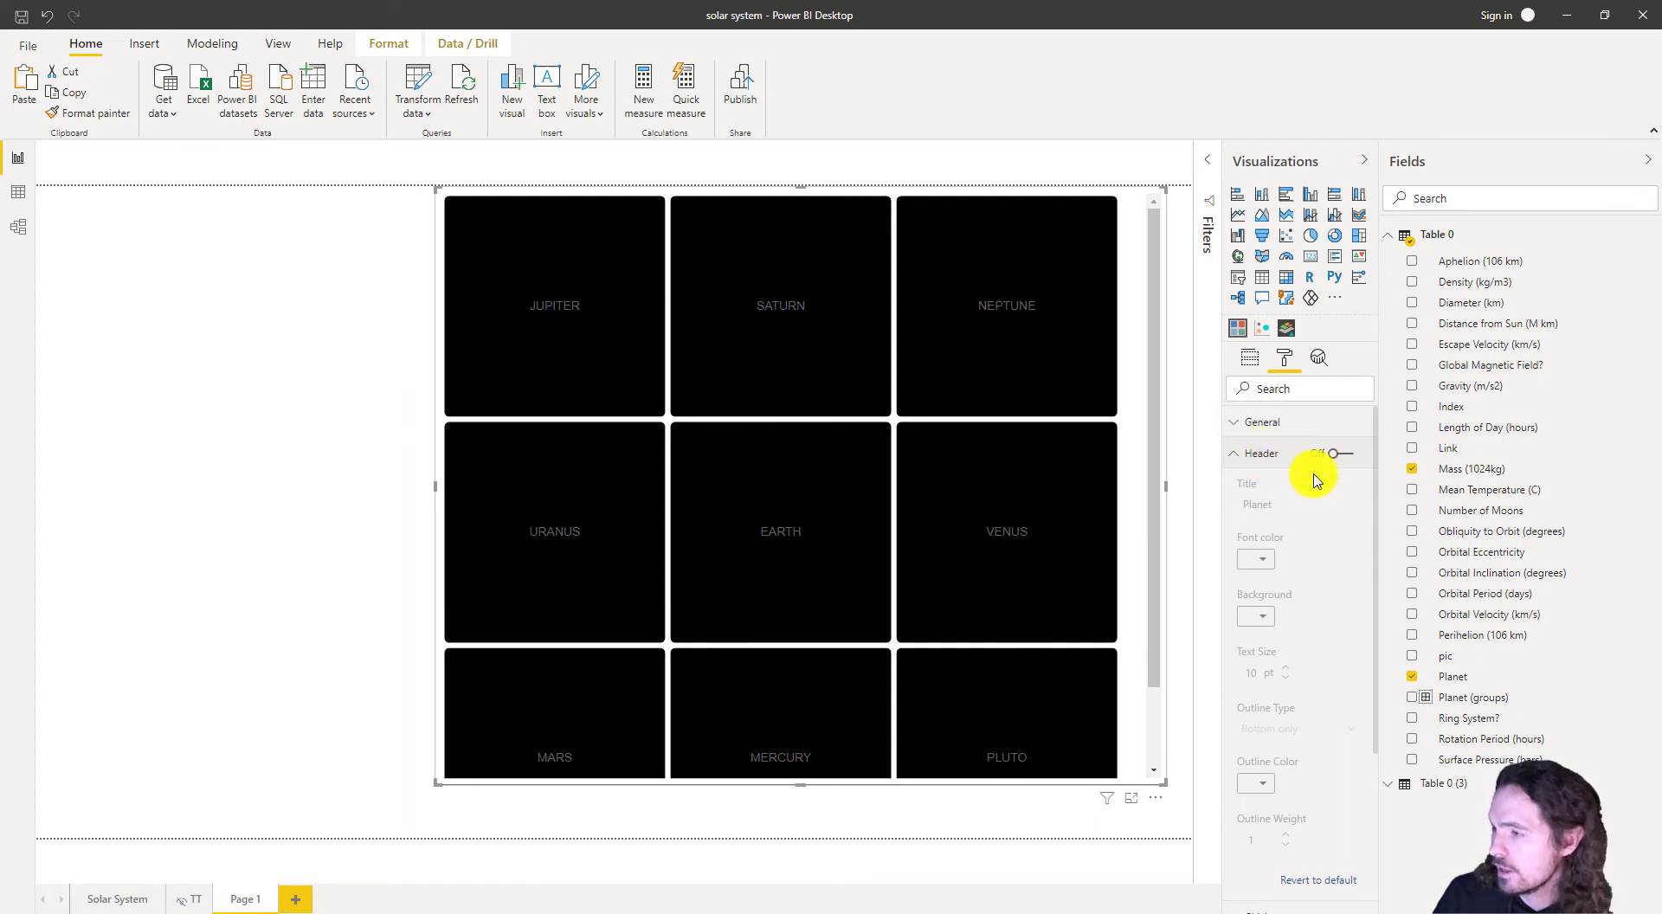
left_click(1333, 453)
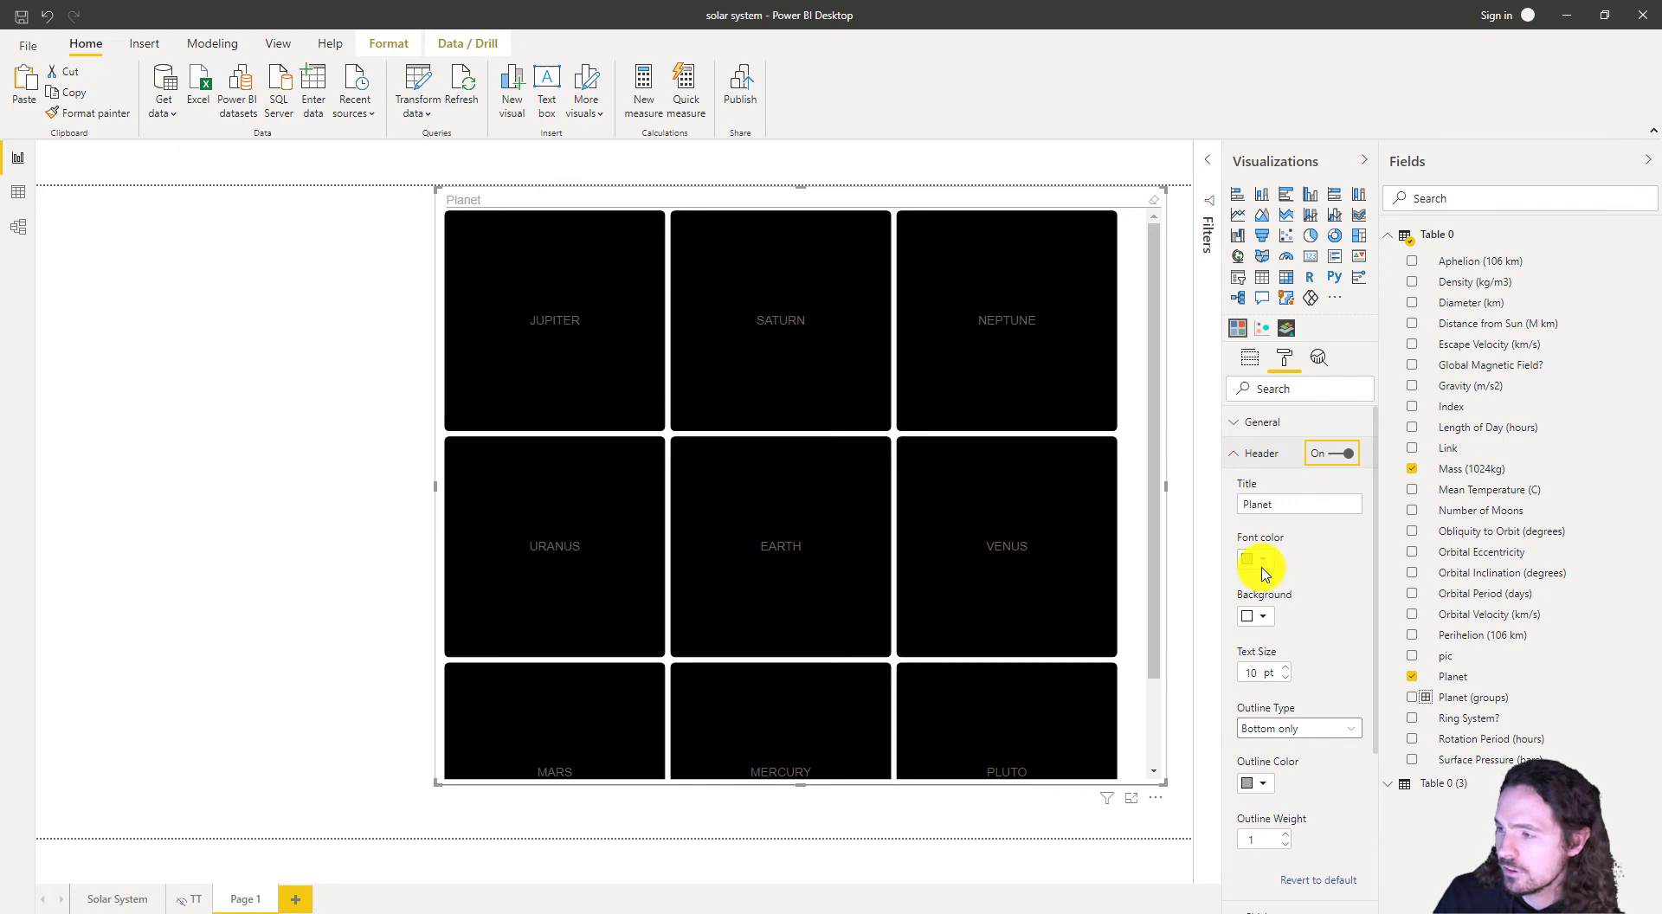
left_click(1309, 728)
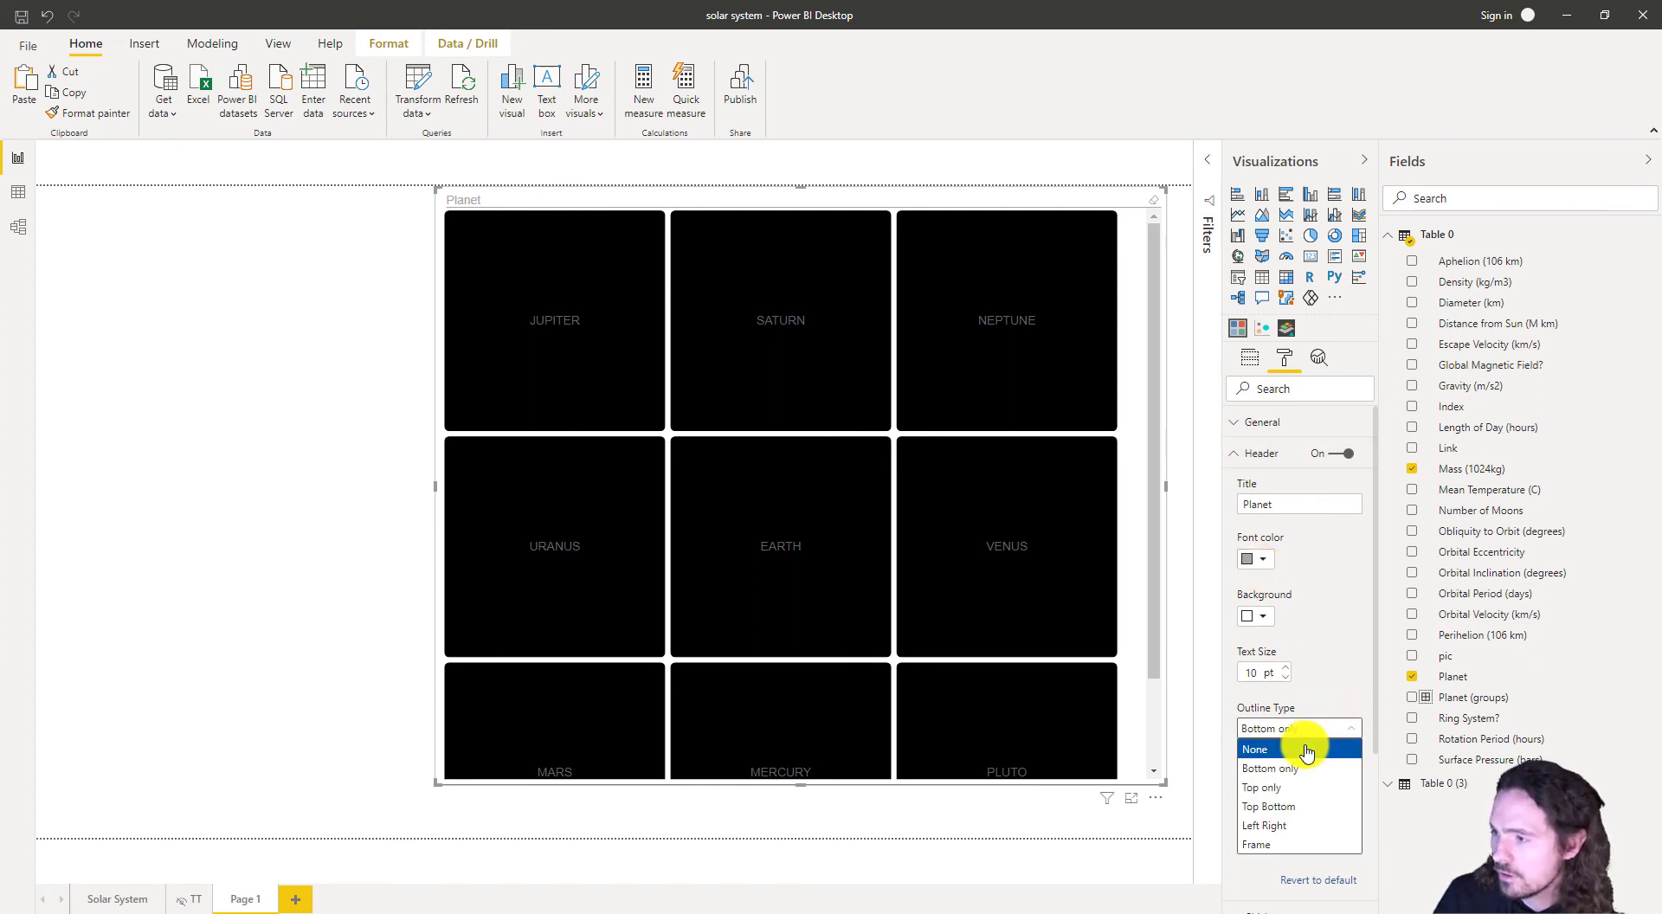
left_click(1307, 749)
left_click(1287, 454)
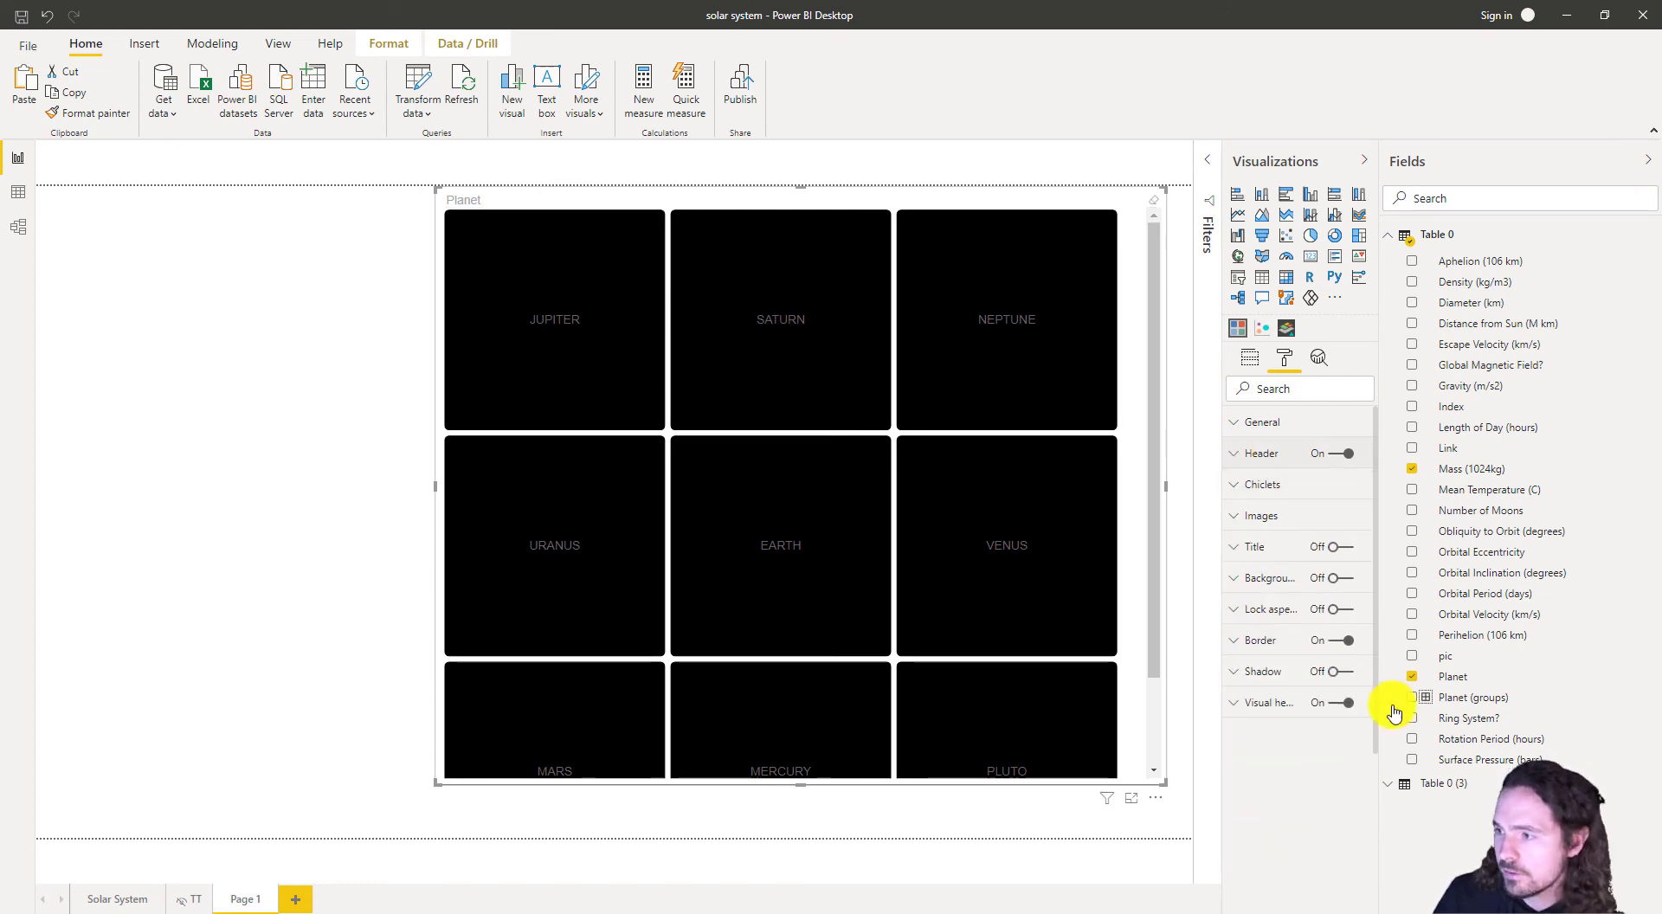
left_click(1274, 424)
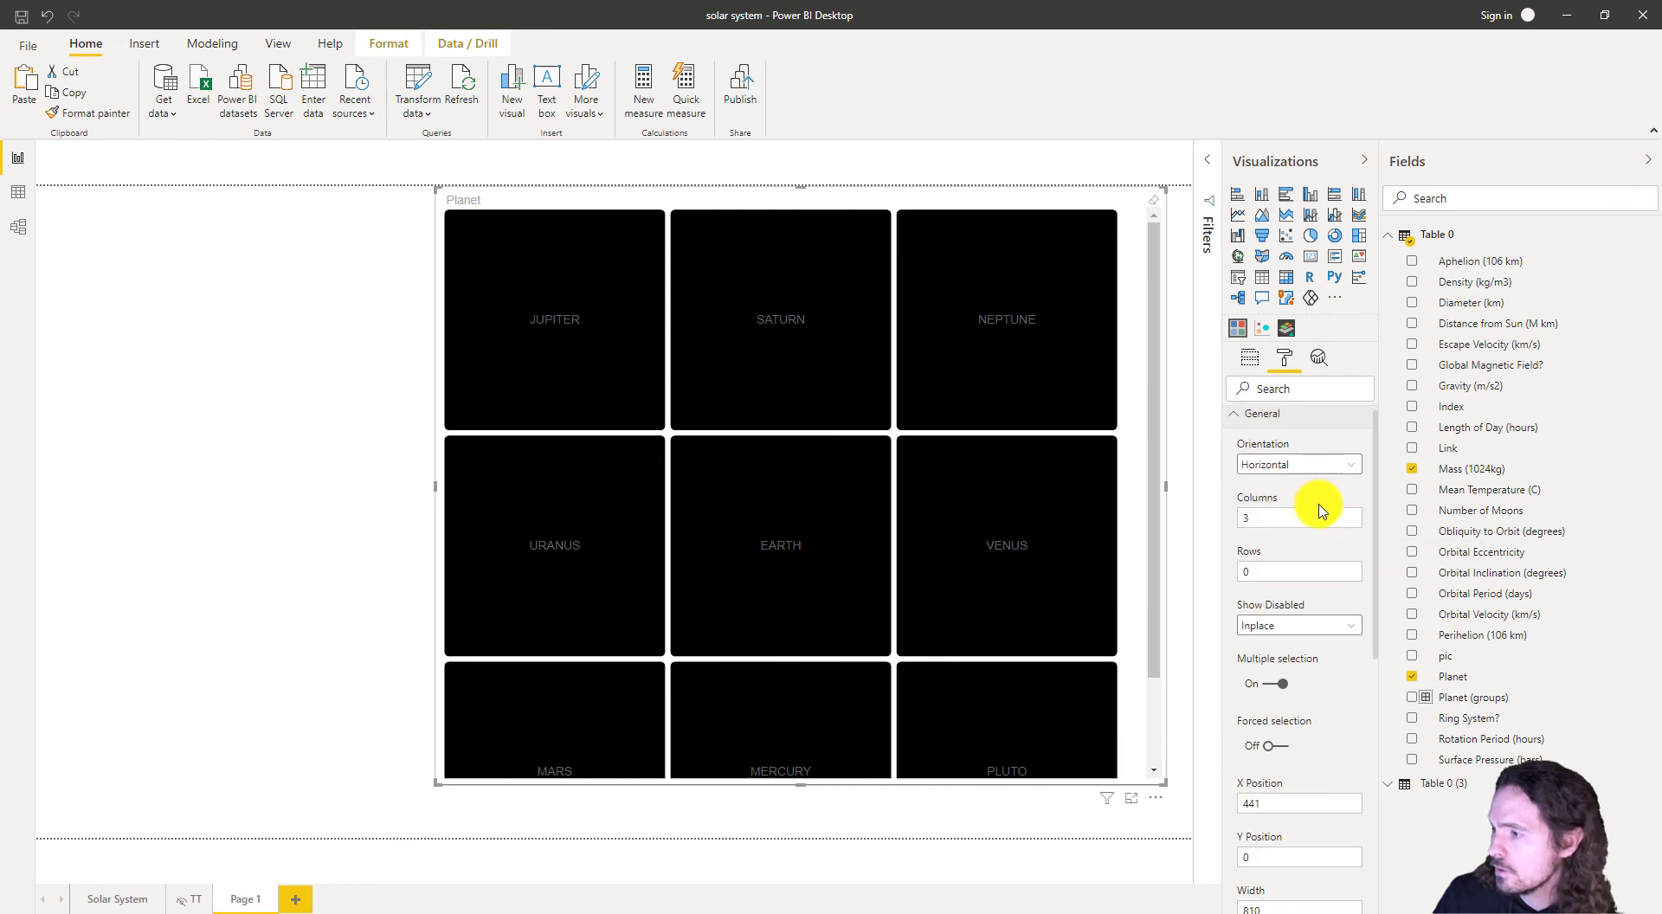
- Drag the slicer's left edge to widen it across the page
scroll(1290, 606, "down", 3)
scroll(1302, 519, "up", 2)
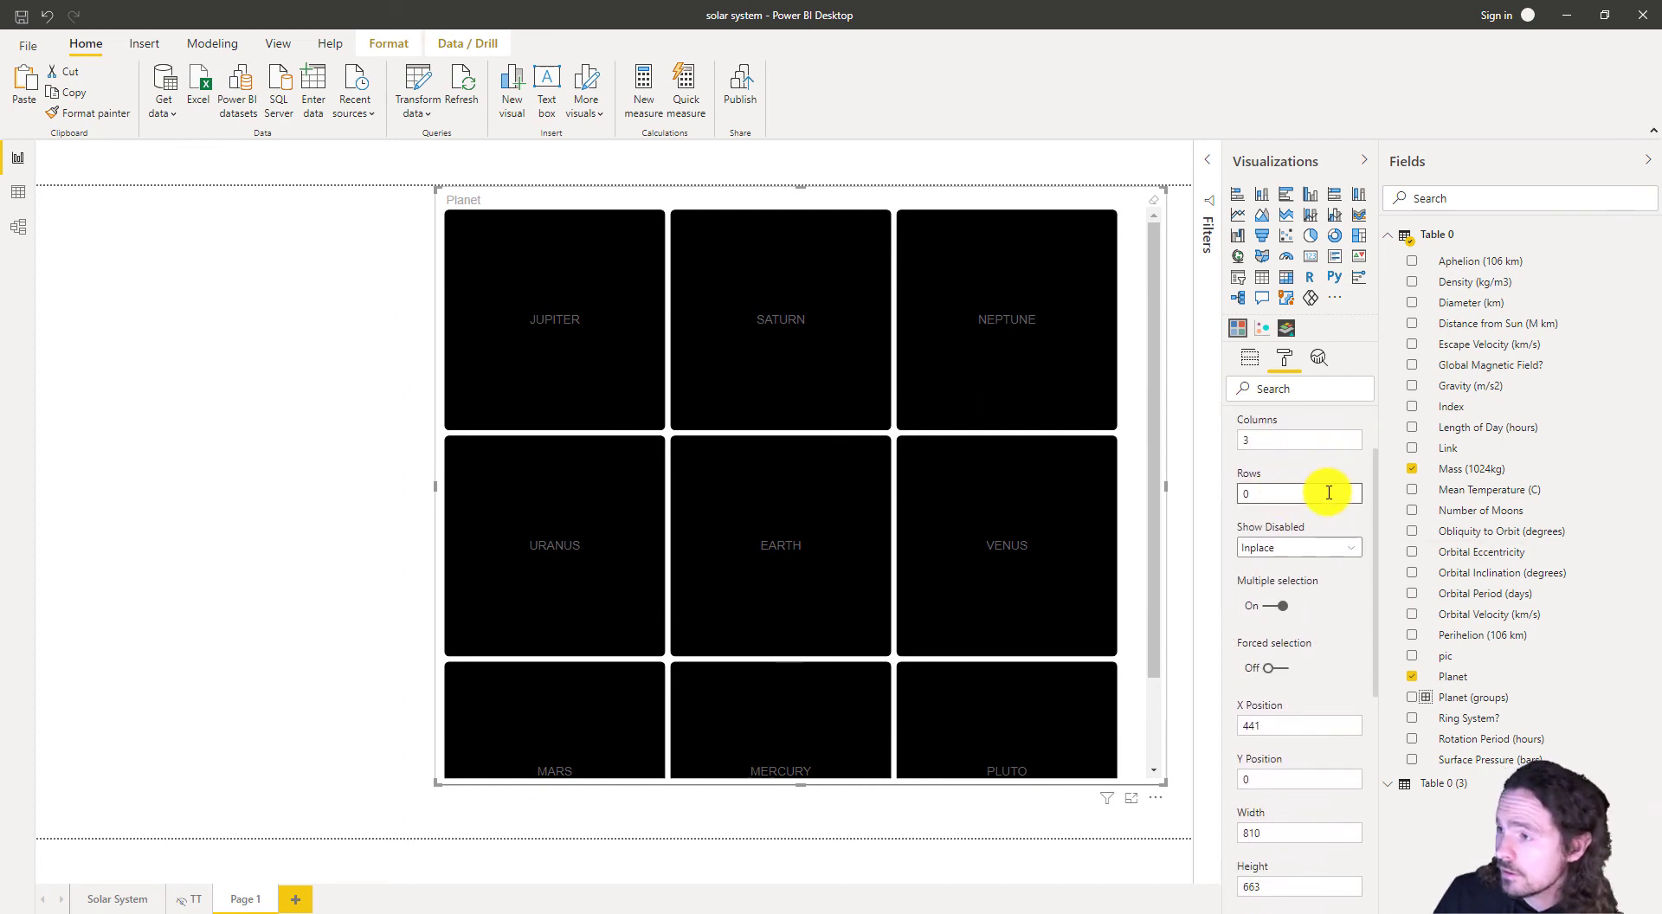
scroll(1328, 493, "up", 2)
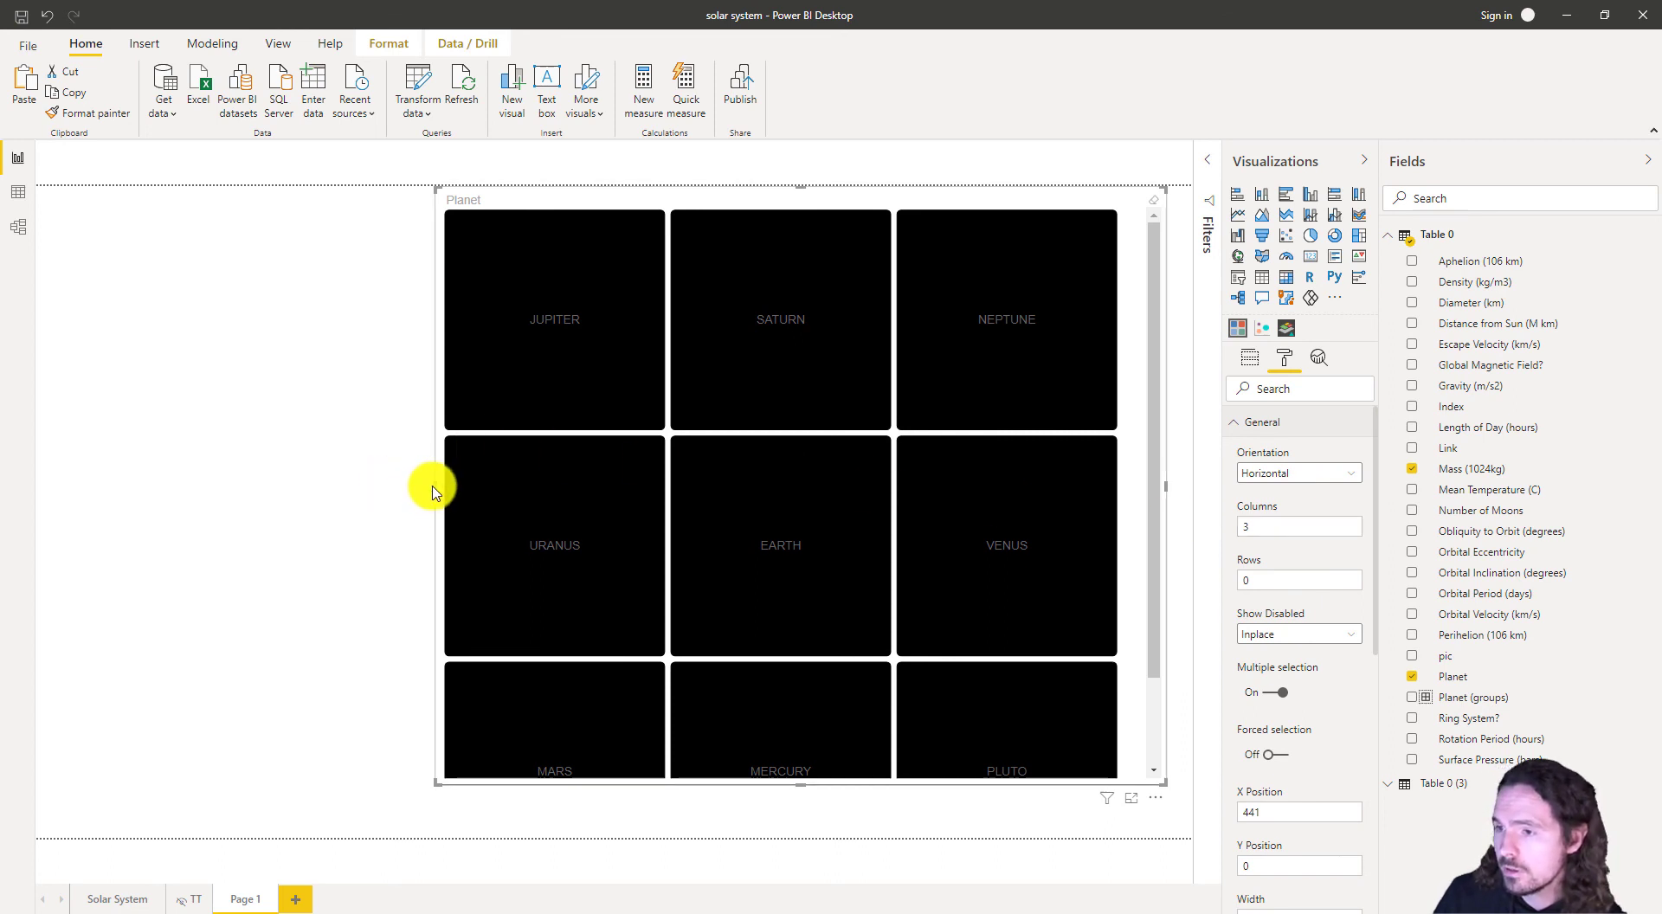
left_click_drag(432, 492, 37, 494)
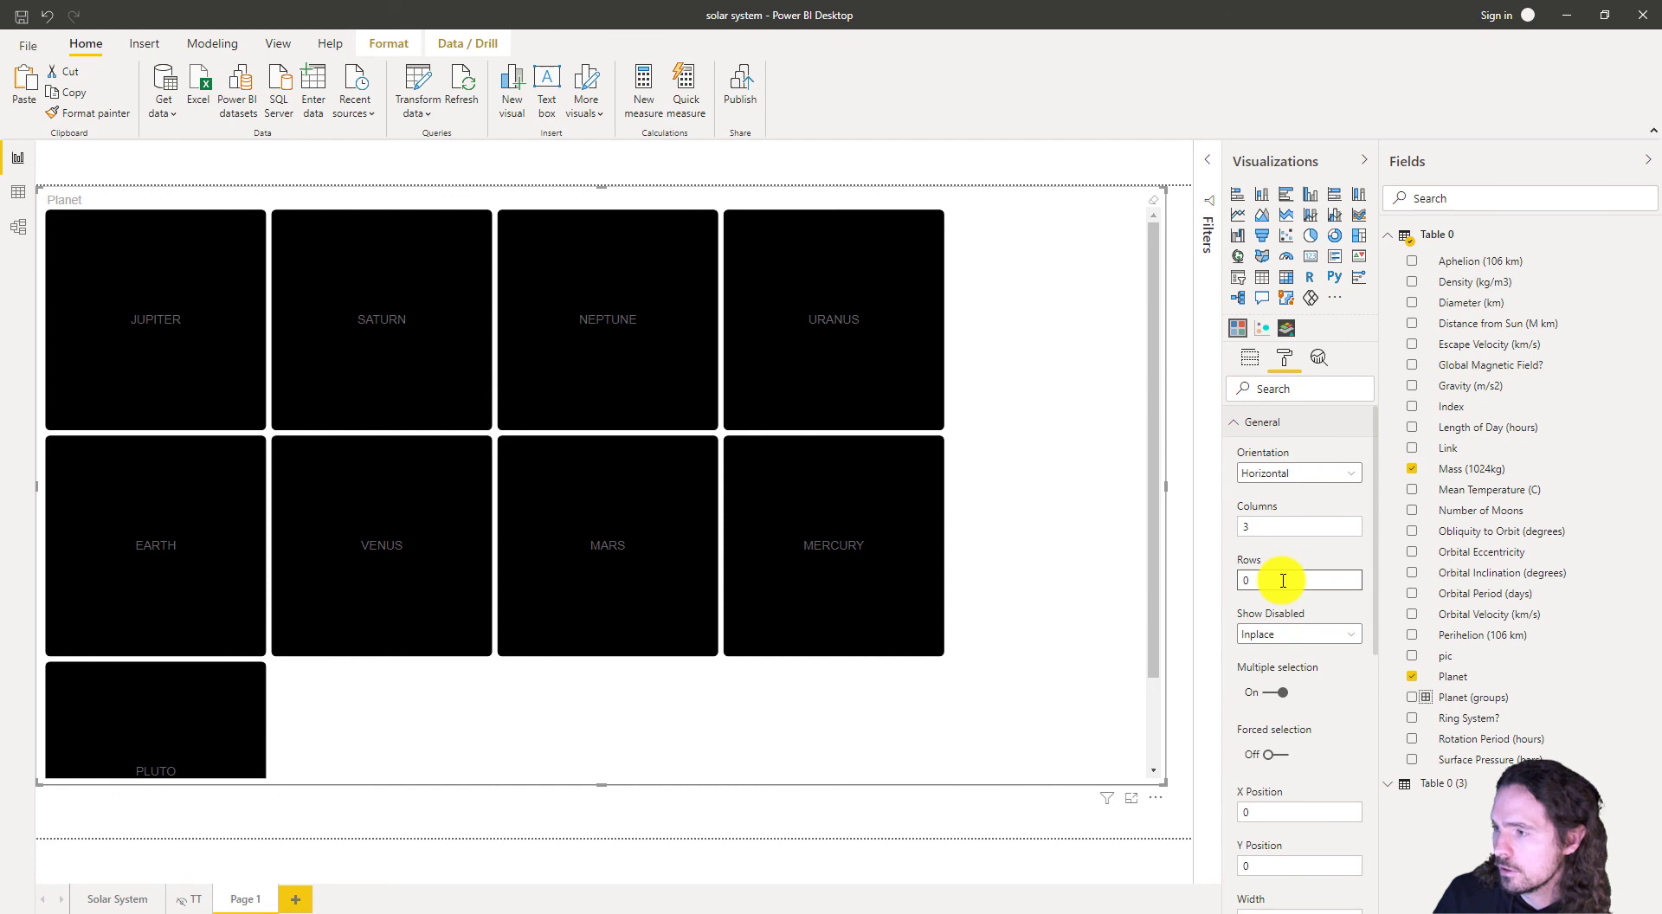
- Set the slicer grid to 5 columns and 1 row
left_click(1243, 580)
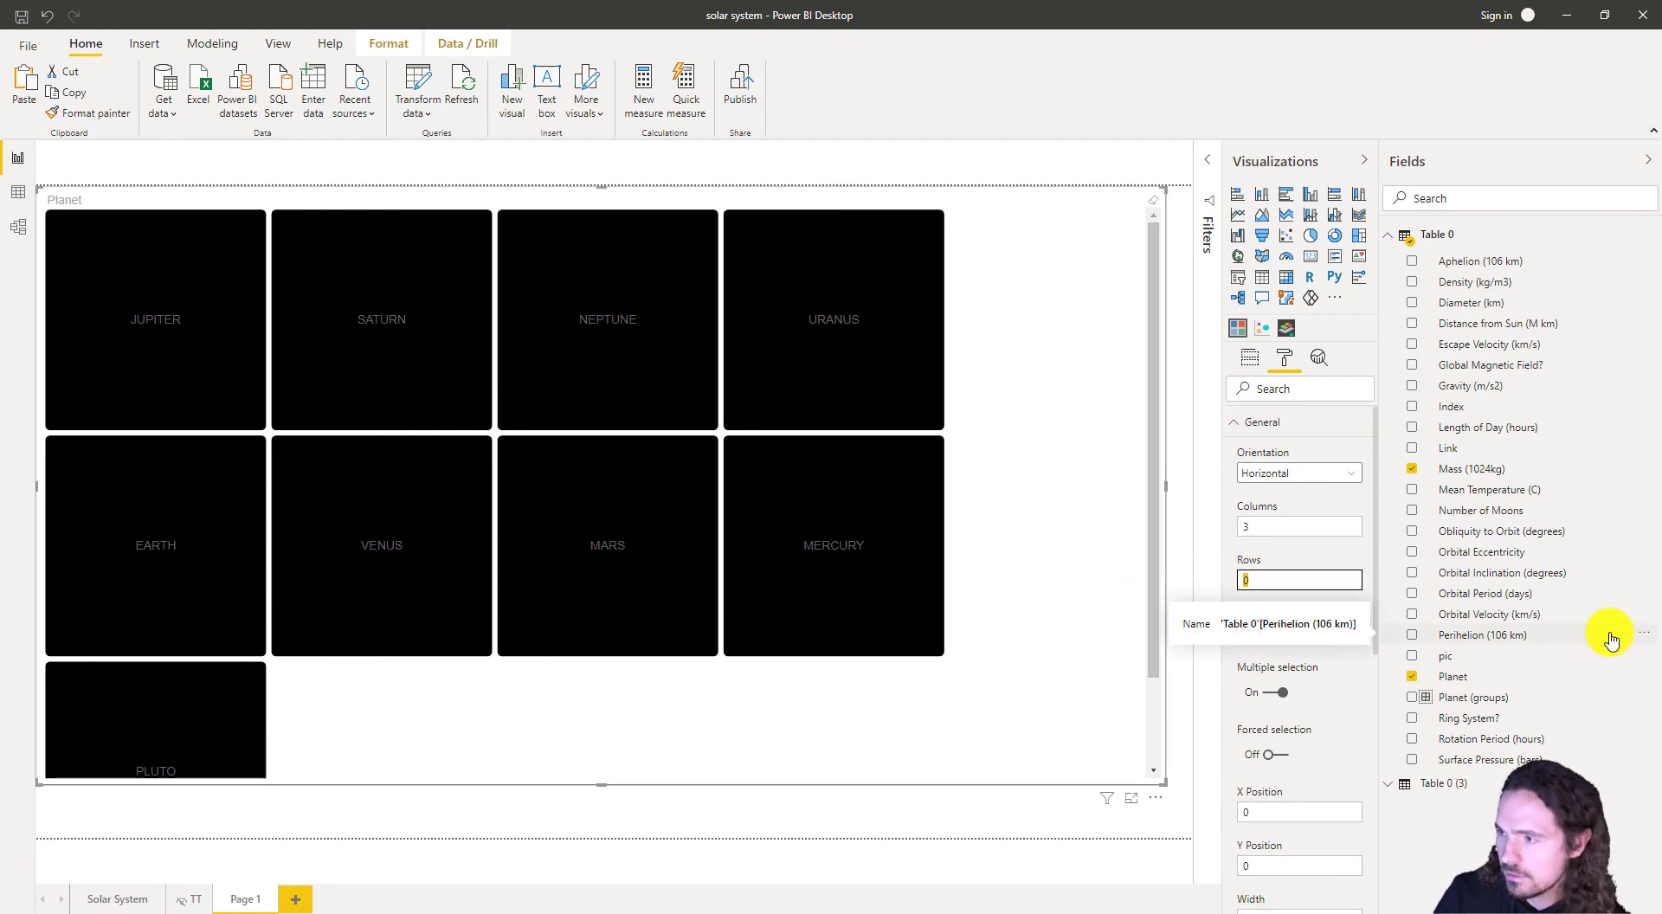
left_click(1245, 527)
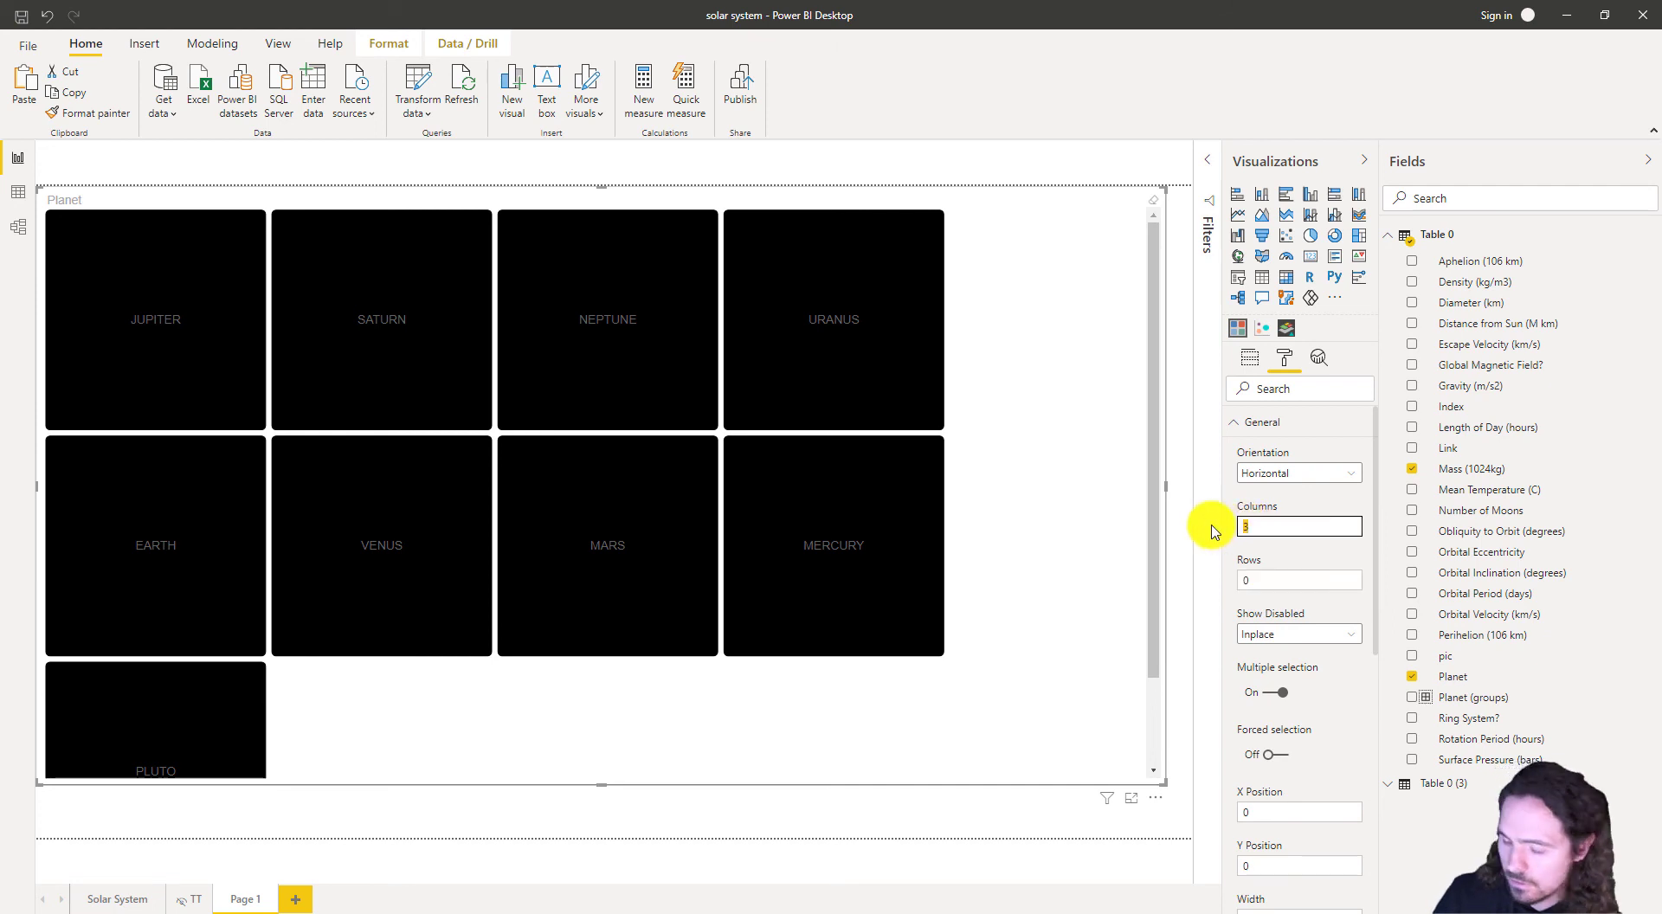
type("5")
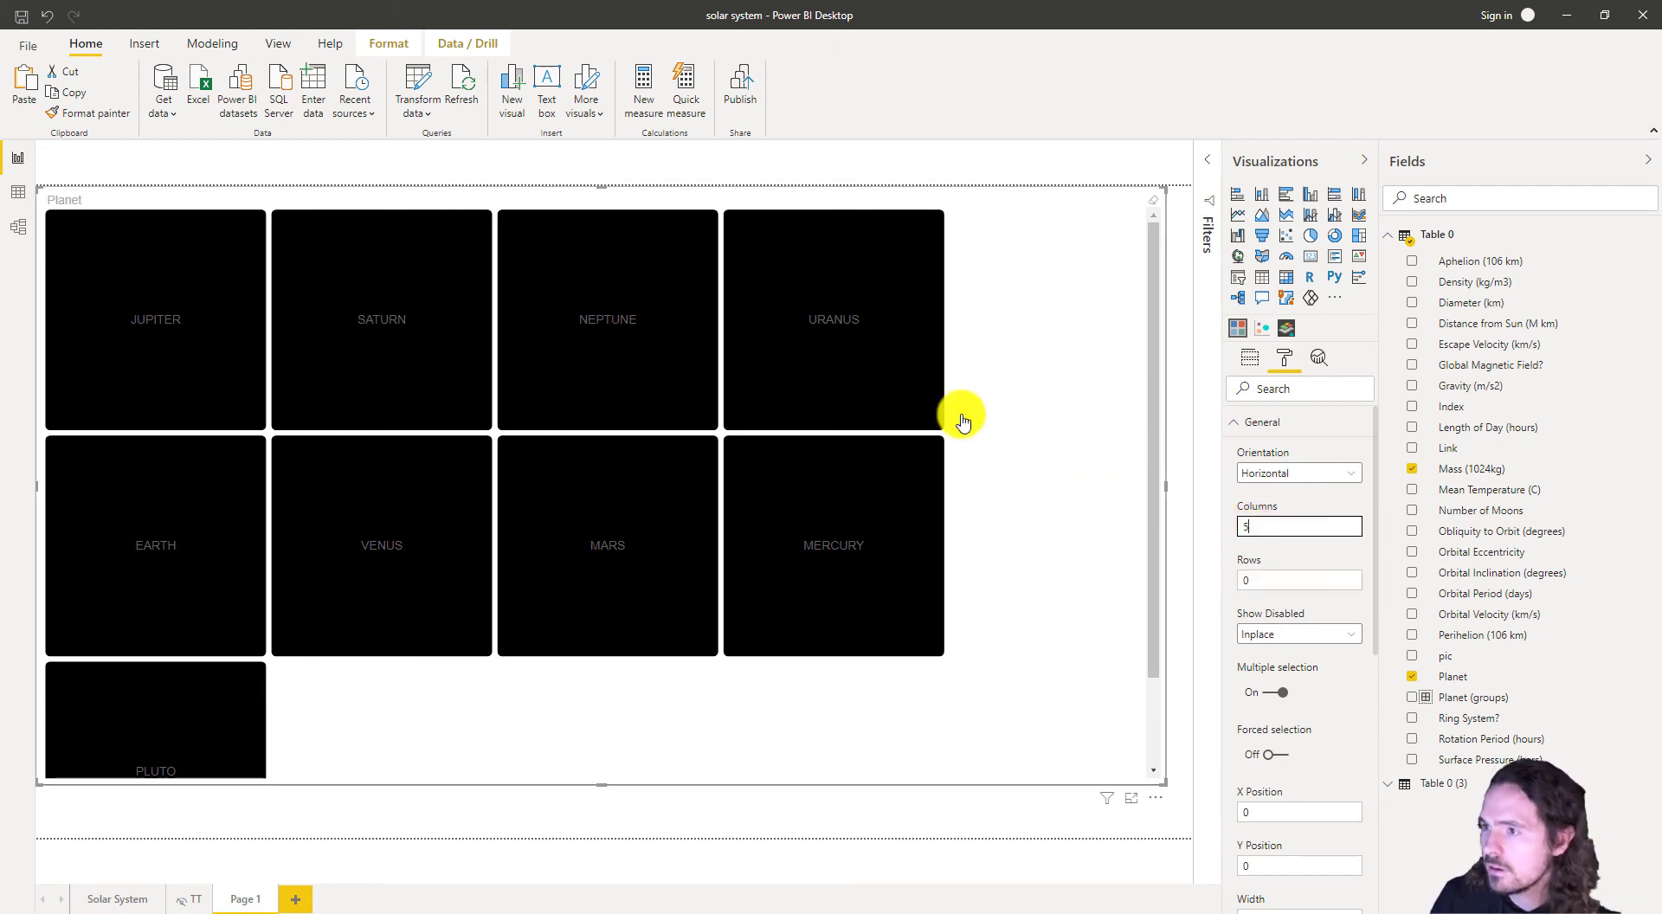
key("Tab")
type("1")
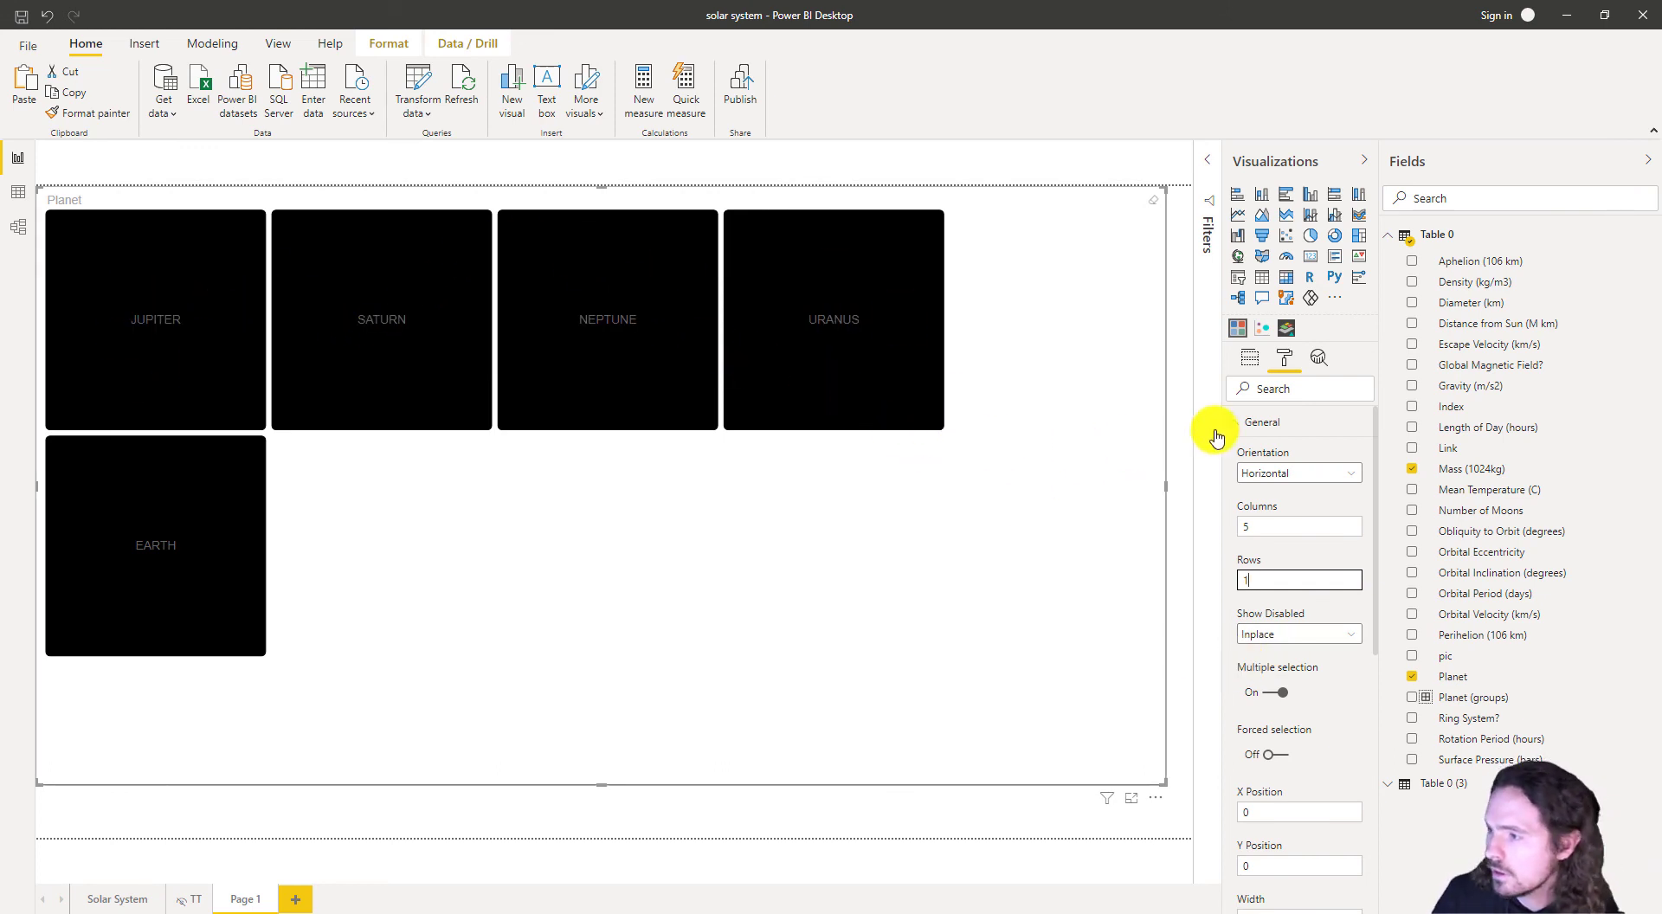
- Set the slicer Orientation to Vertical and Show Disabled to Hide
left_click(1273, 472)
left_click(1279, 507)
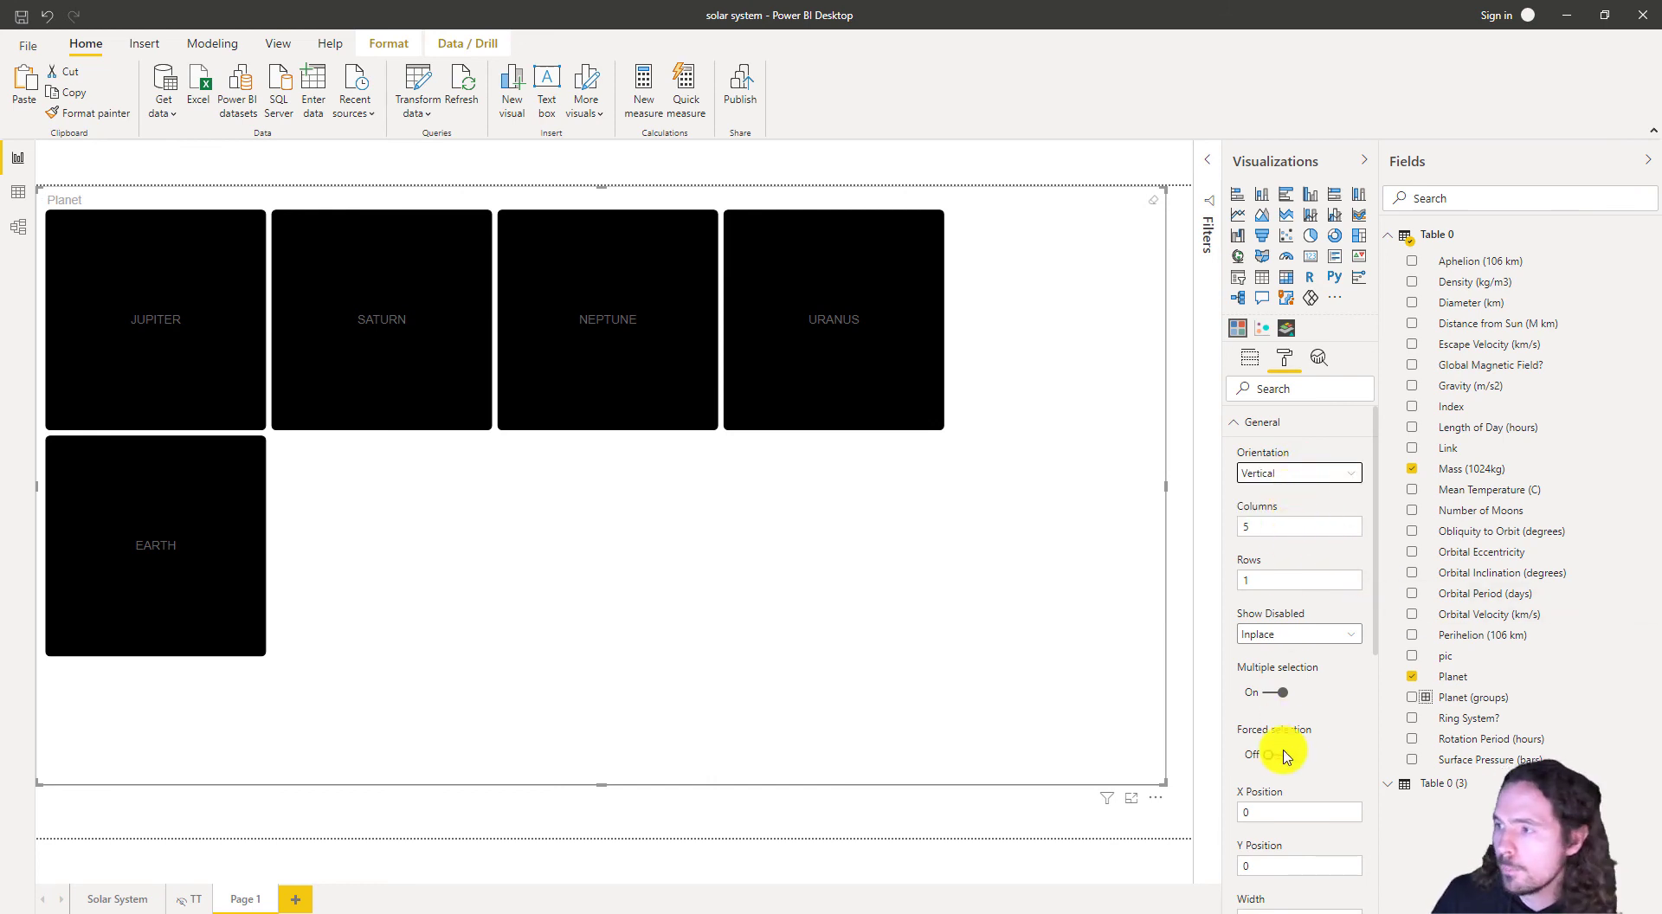
left_click(1274, 635)
left_click(1327, 674)
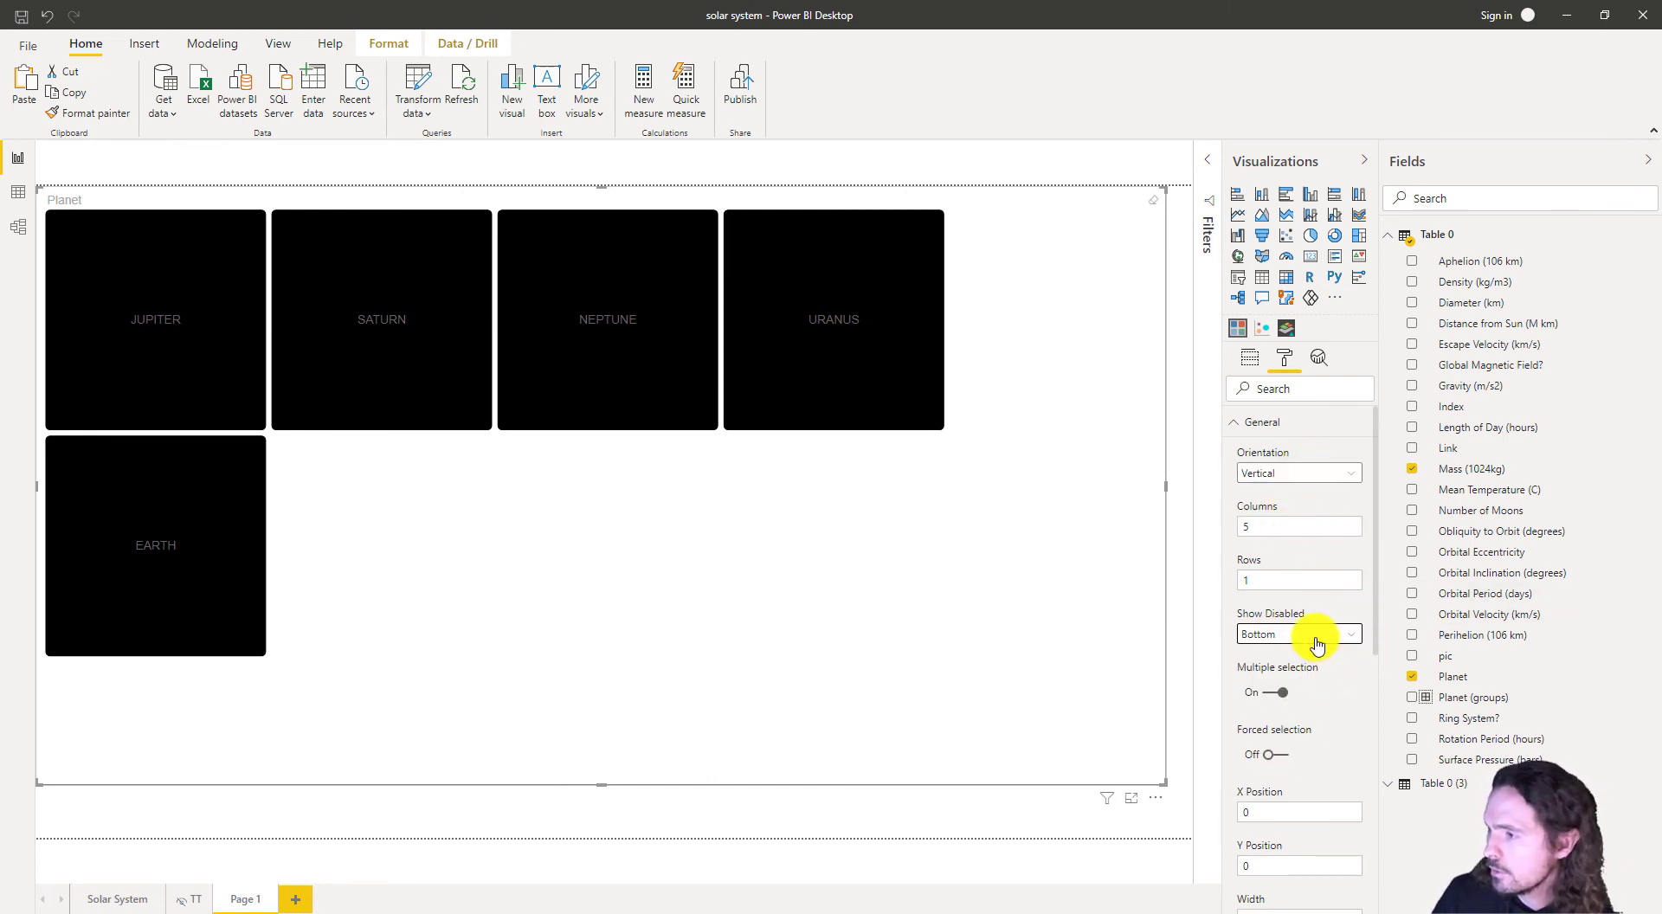
left_click(1313, 639)
left_click(1316, 693)
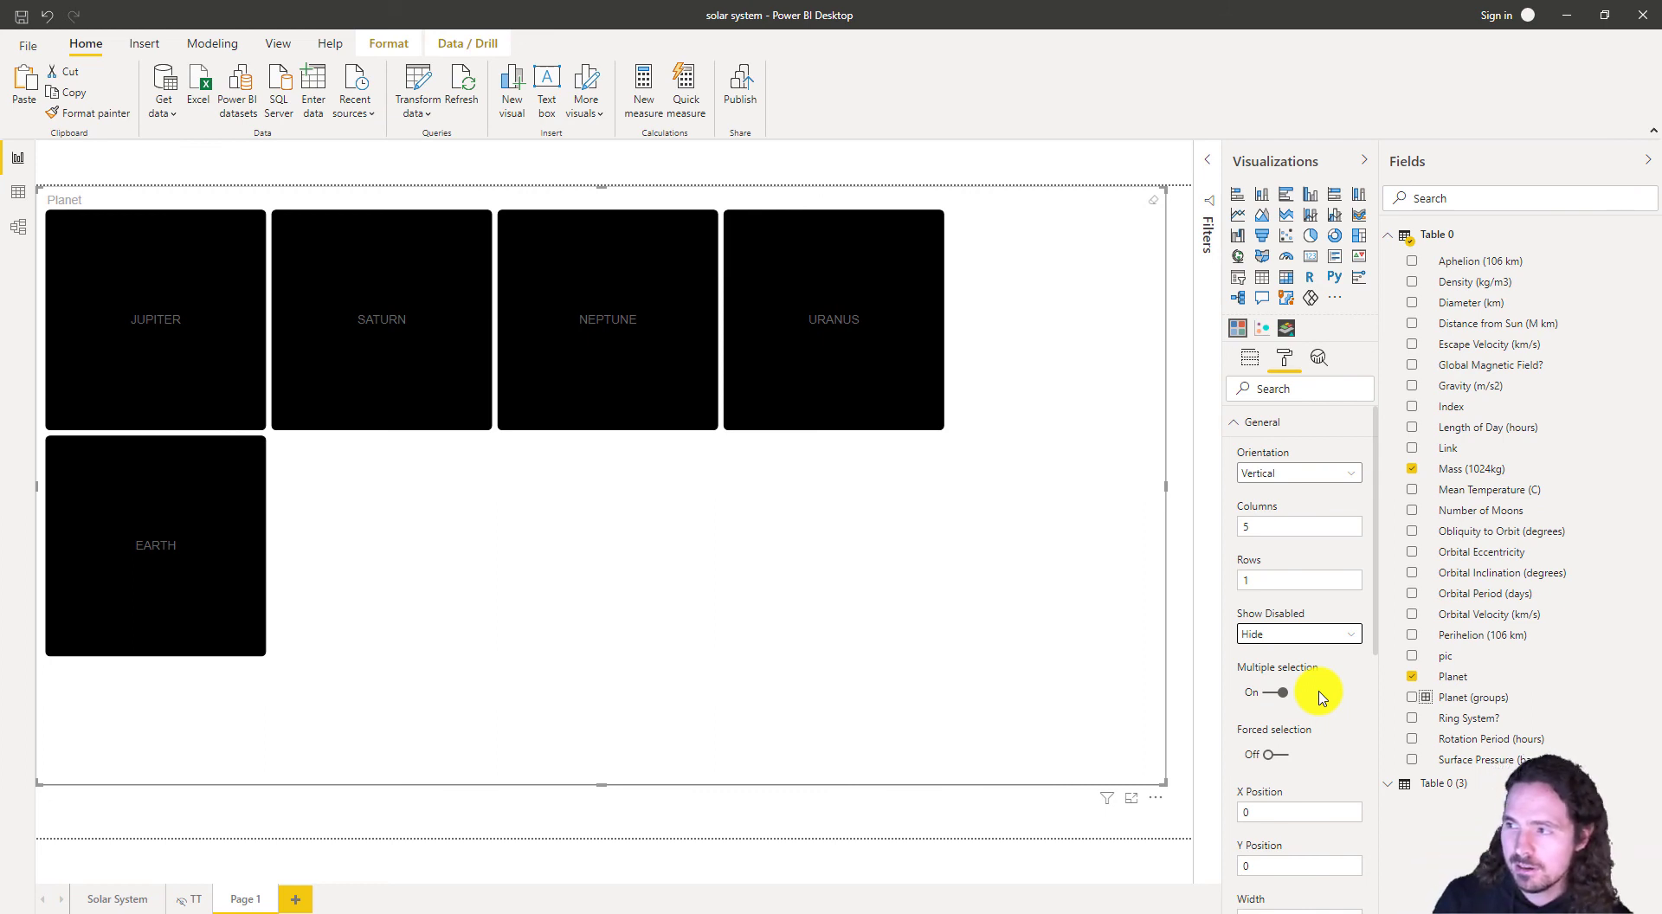
left_click(1334, 298)
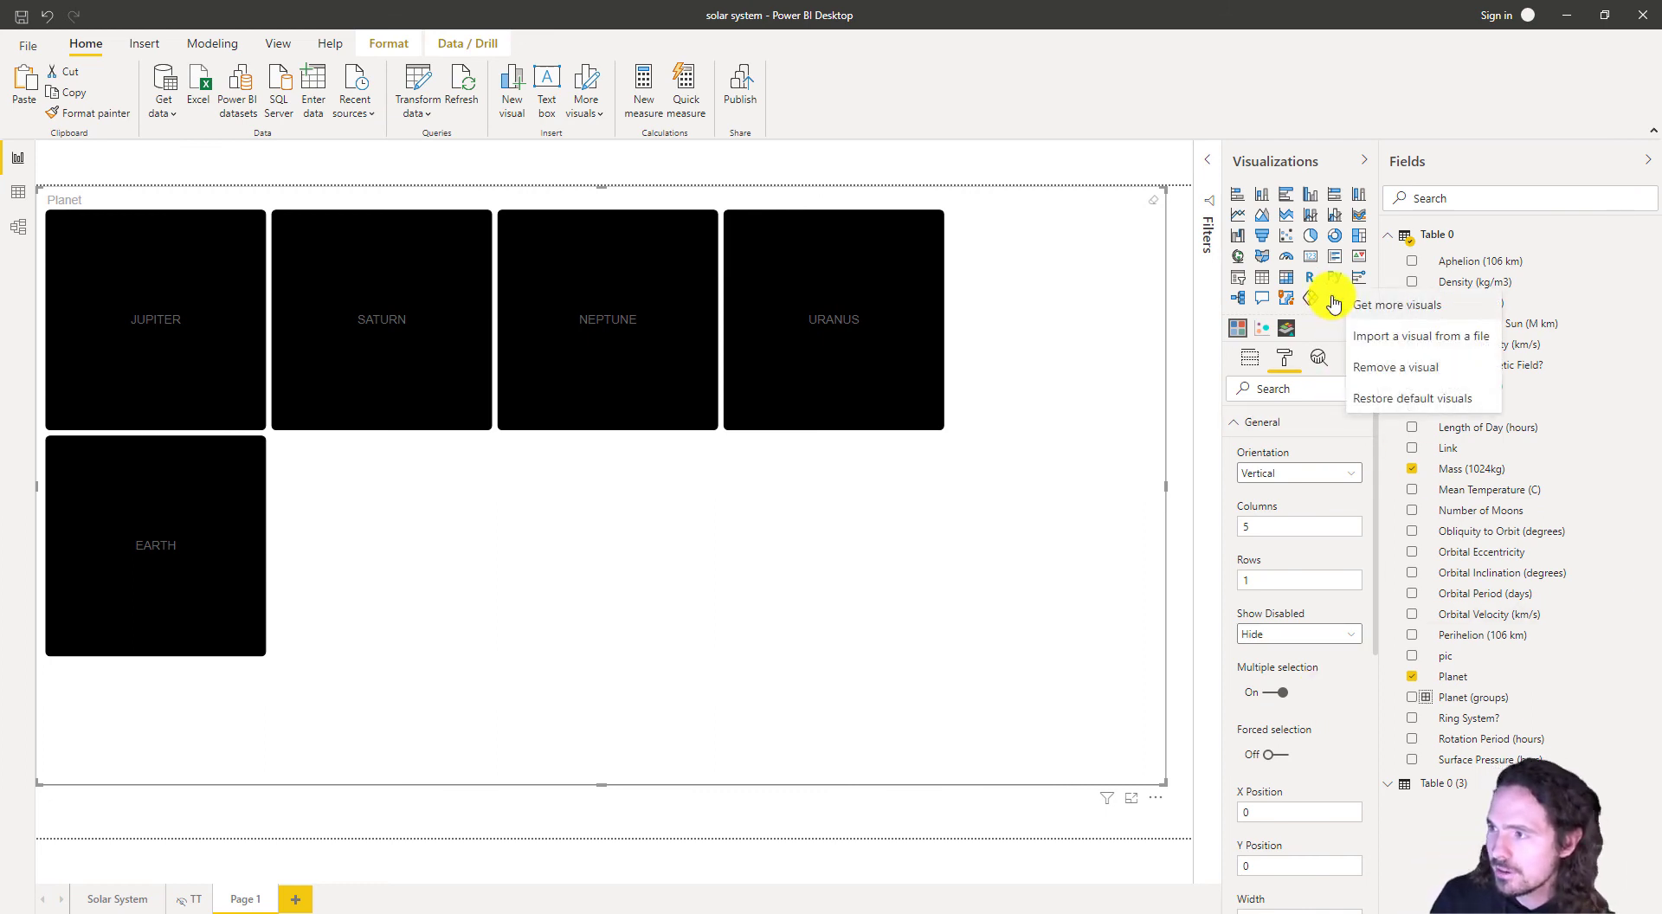
left_click(1385, 334)
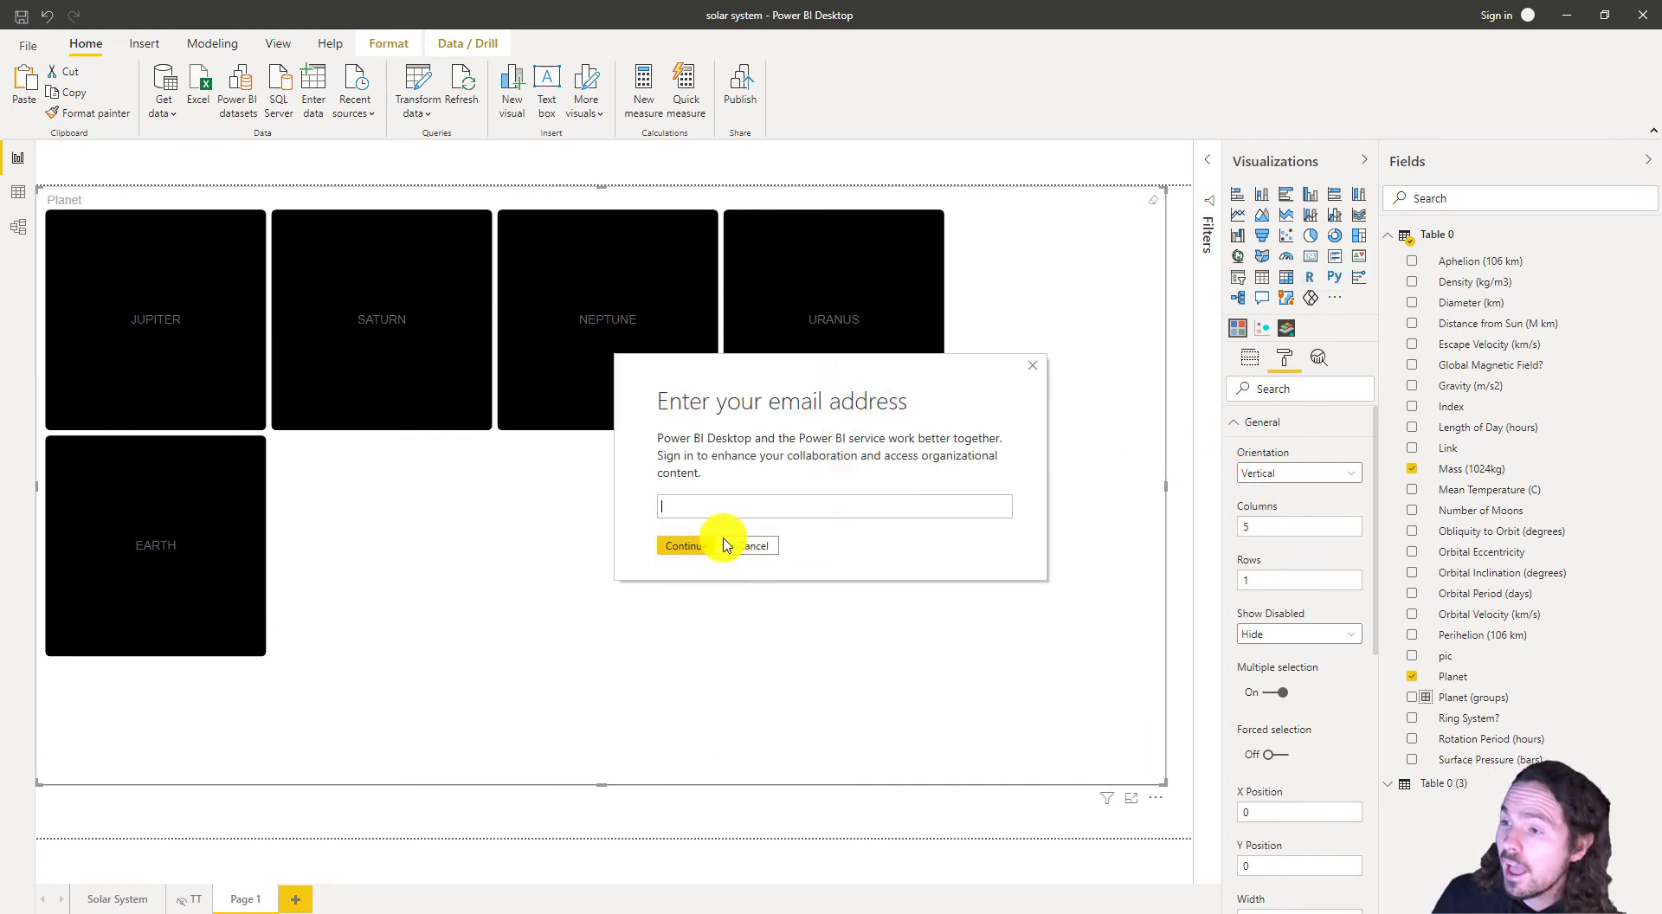
left_click(1031, 366)
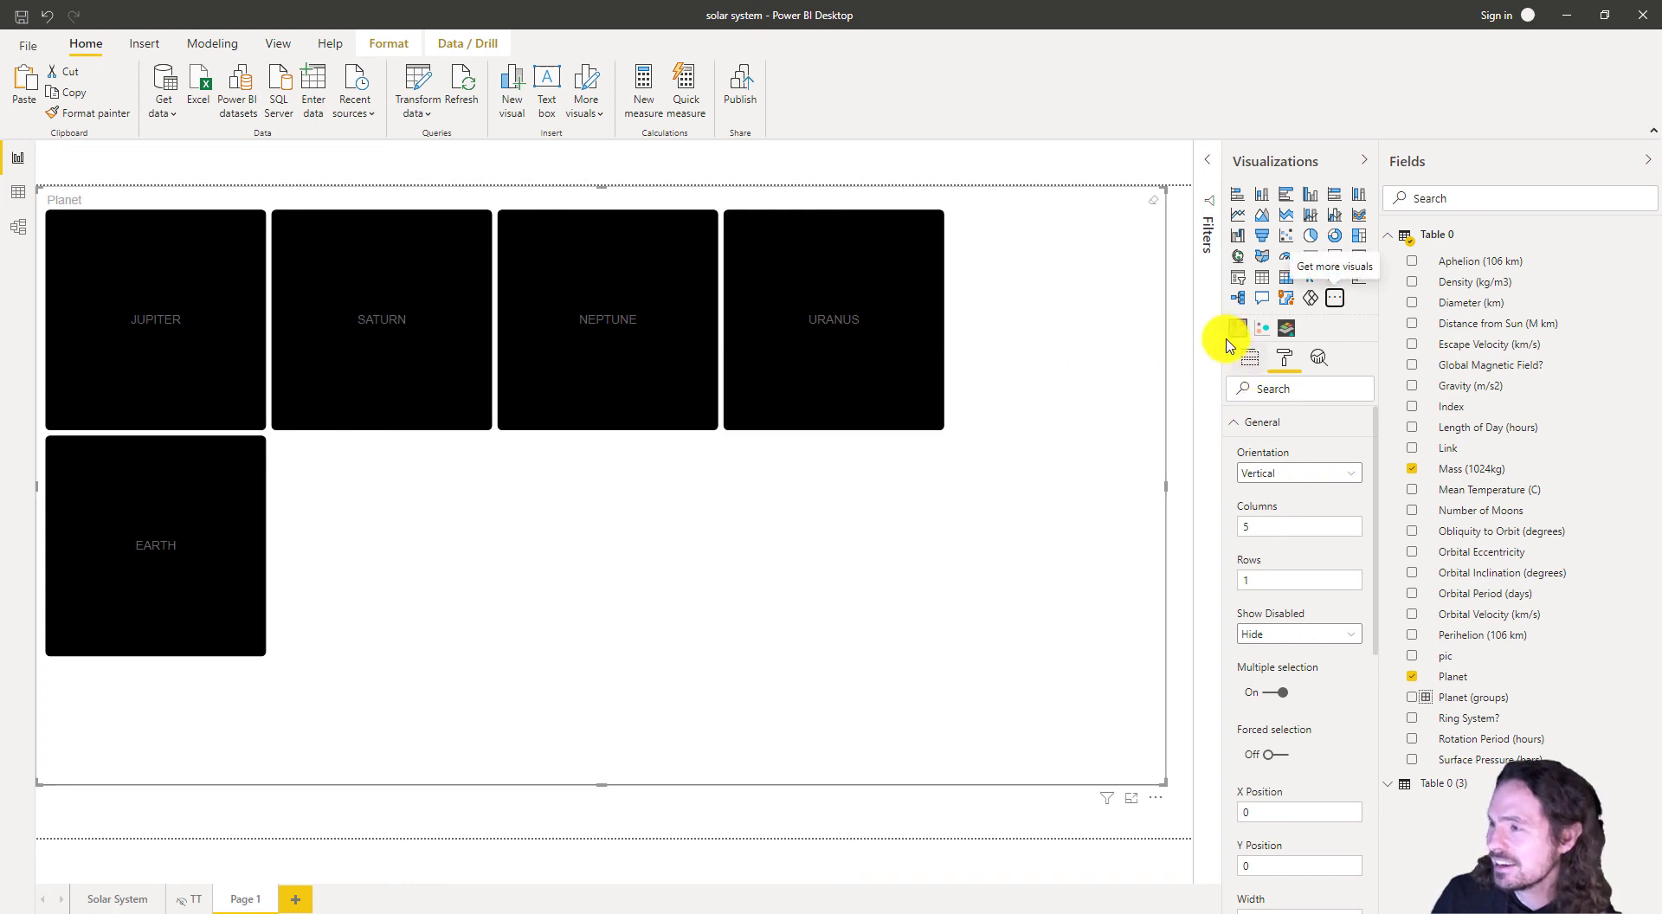